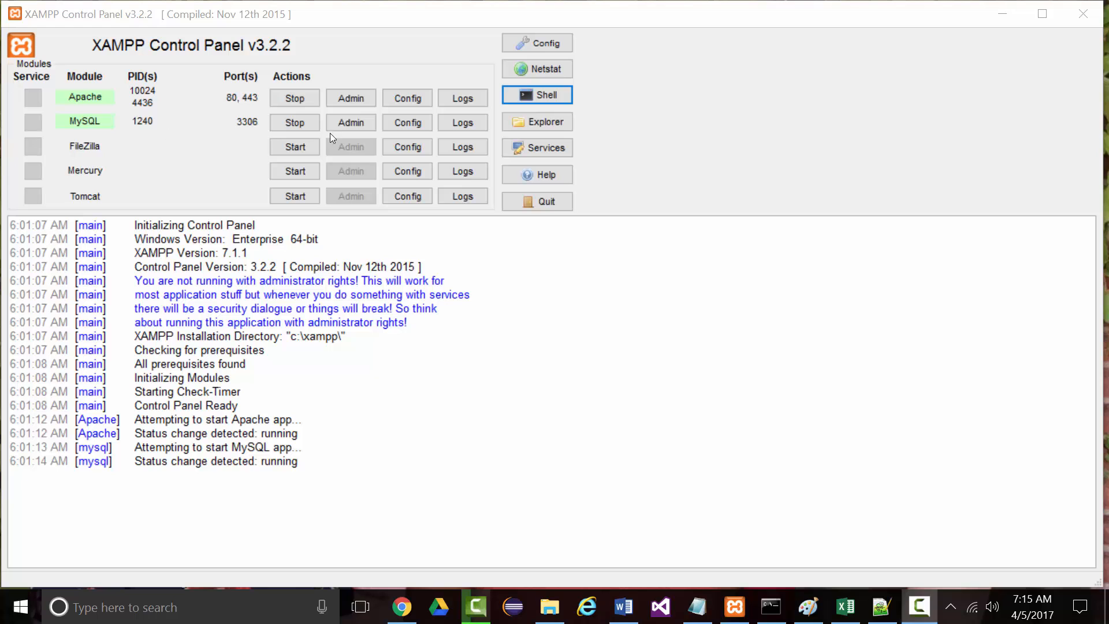
Launch phpMyAdmin from the MySQL row in XAMPP, close that browser window, and return to Chrome
{"action": "left_click", "coordinate": [345, 121]}
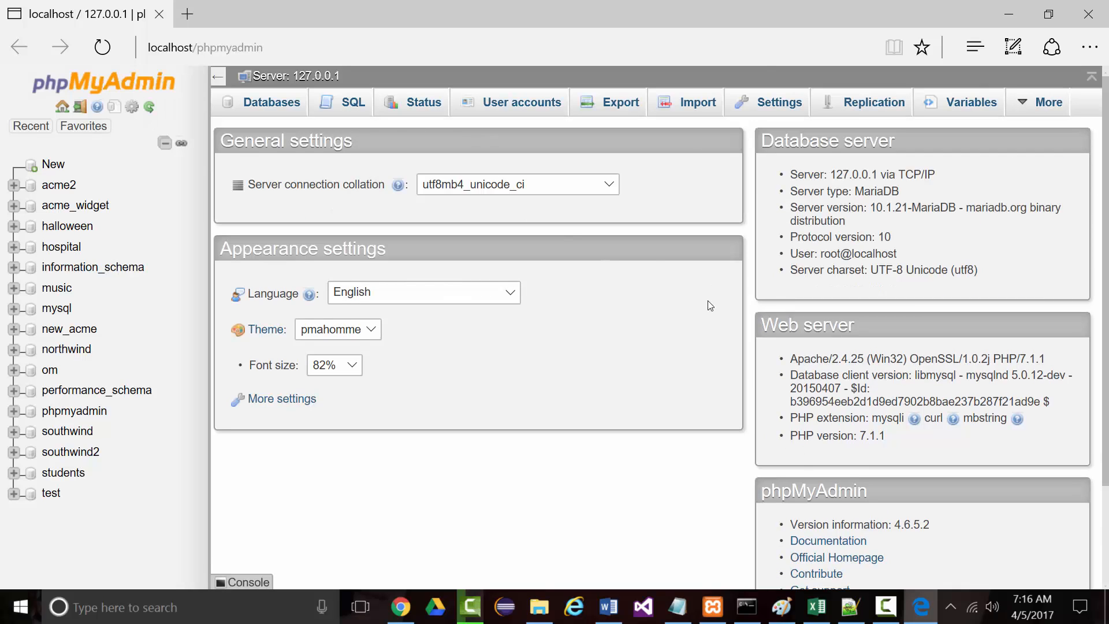
{"action": "left_click", "coordinate": [1088, 14]}
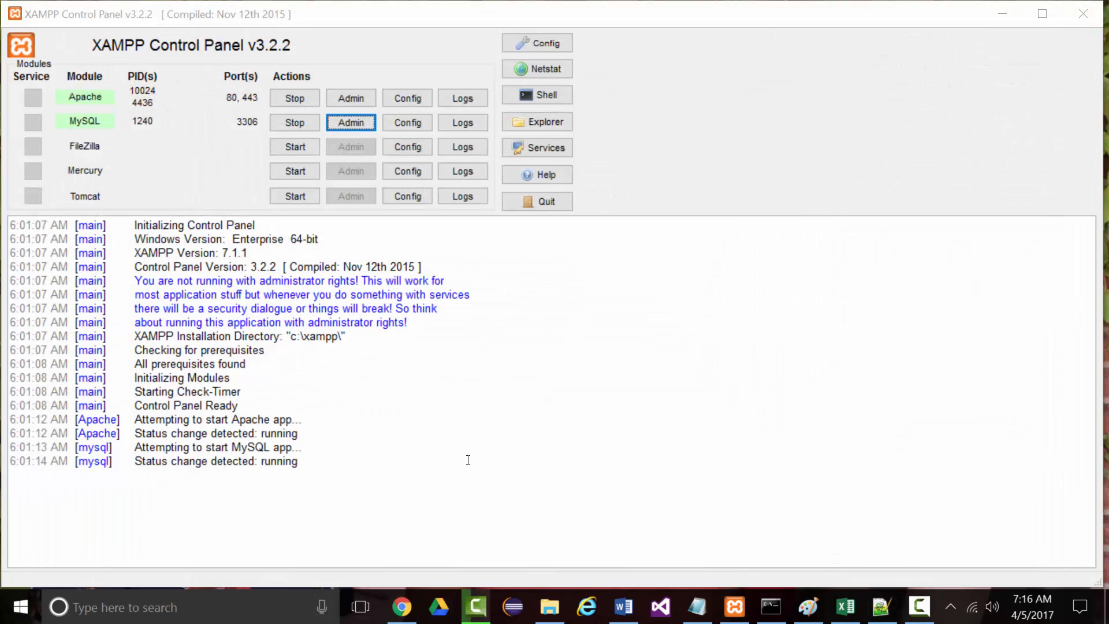
{"action": "left_click", "coordinate": [402, 606]}
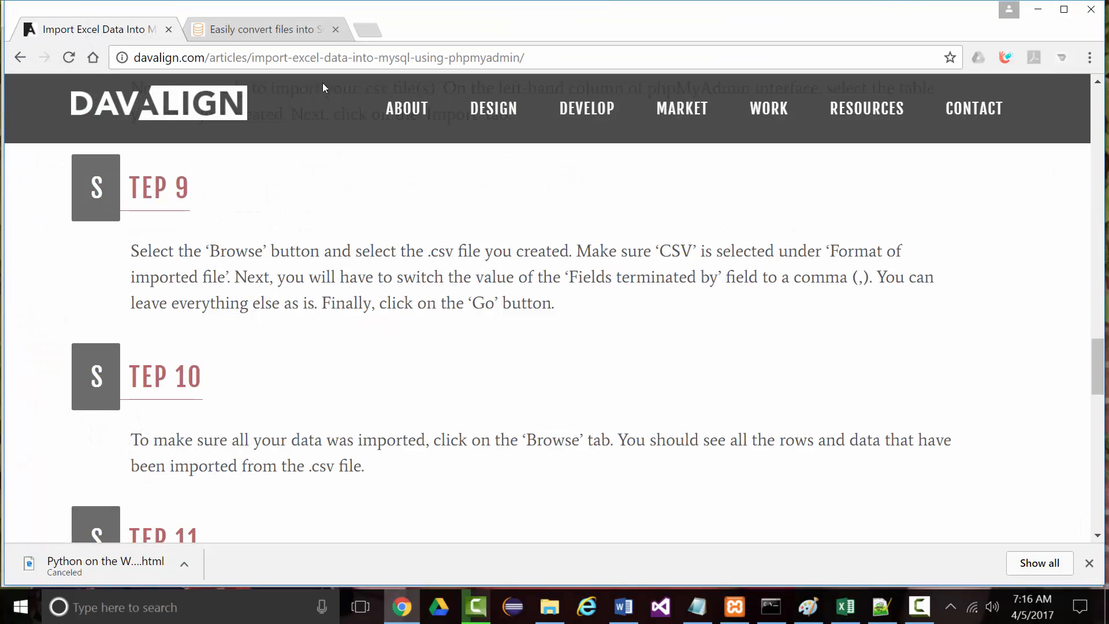
Load localhost/phpmyadmin in a new tab, then close that tab
{"action": "left_click", "coordinate": [366, 30]}
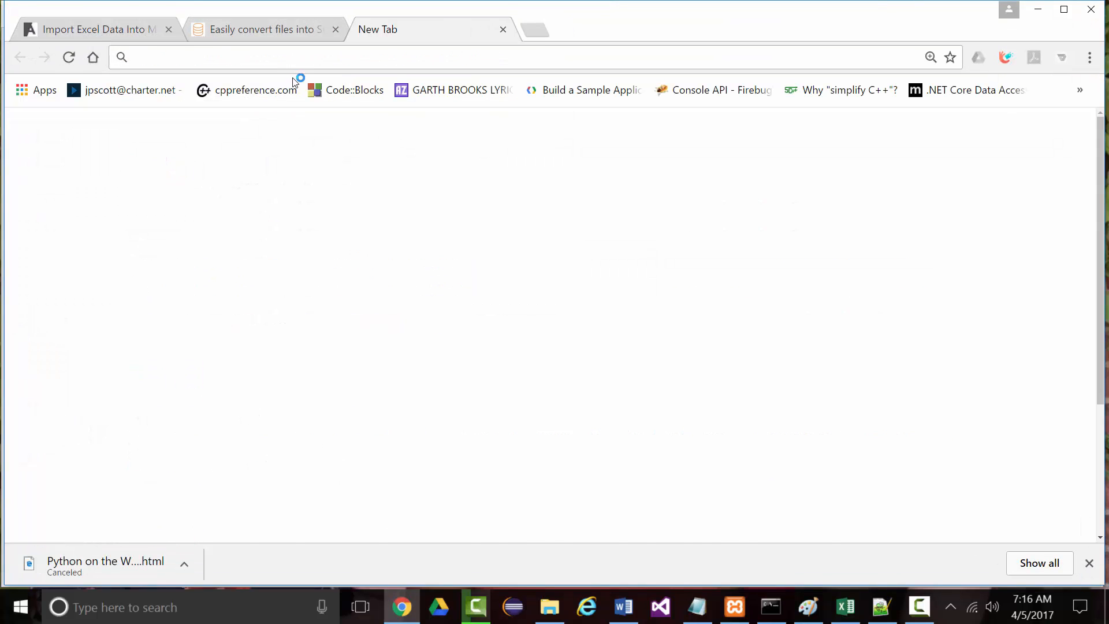
{"action": "type", "text": "localh"}
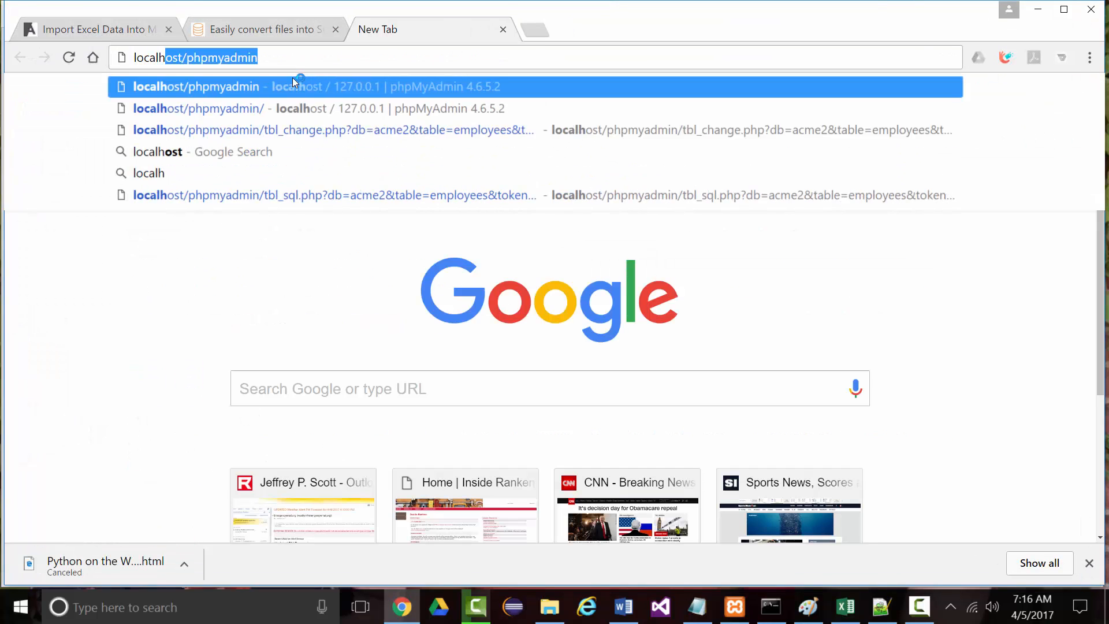
{"action": "type", "text": "ost/p"}
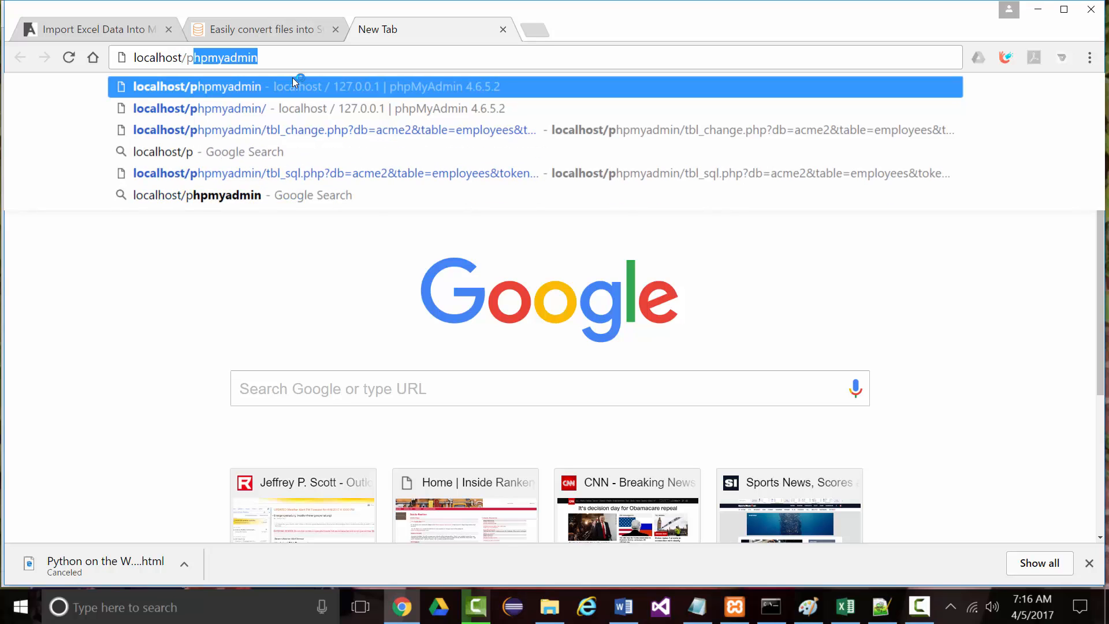
{"action": "type", "text": "hpmyadmin"}
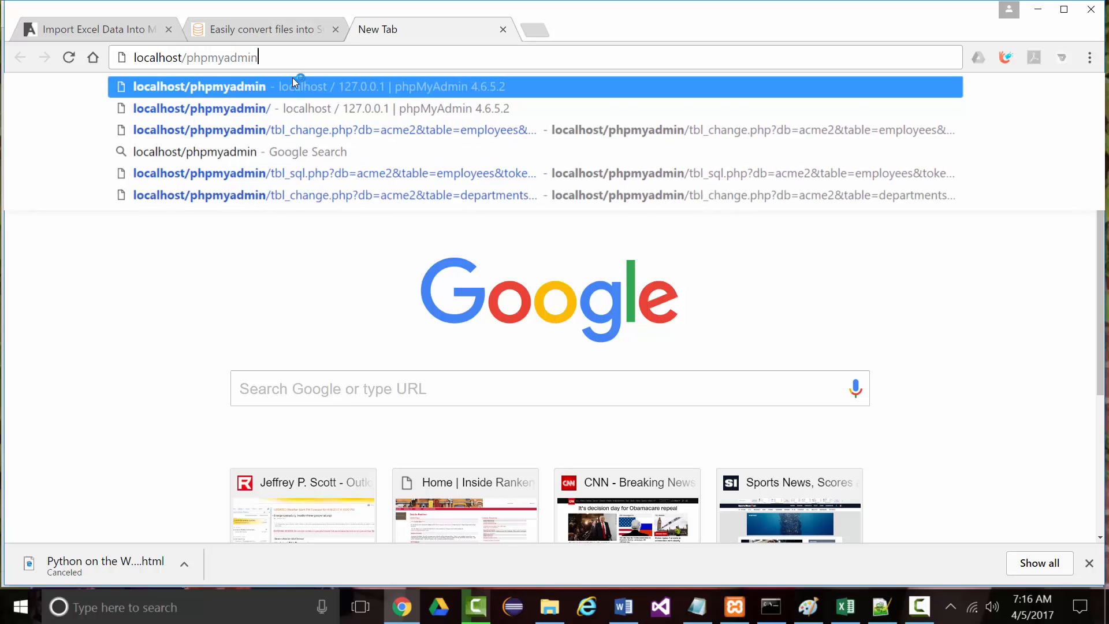
{"action": "key", "text": "Return"}
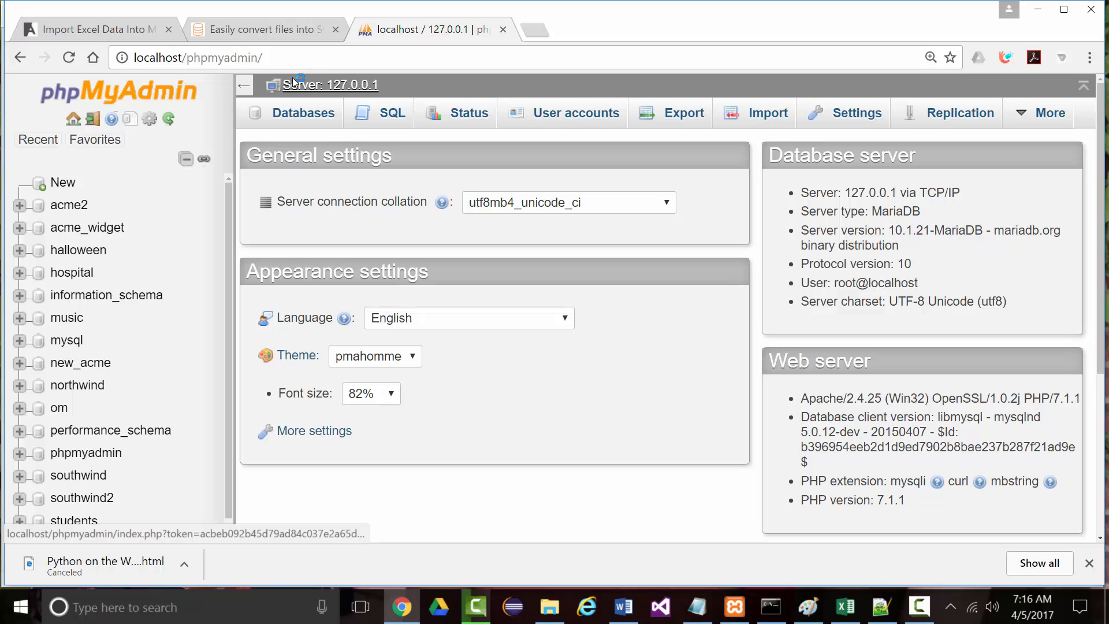
{"action": "left_click", "coordinate": [502, 29]}
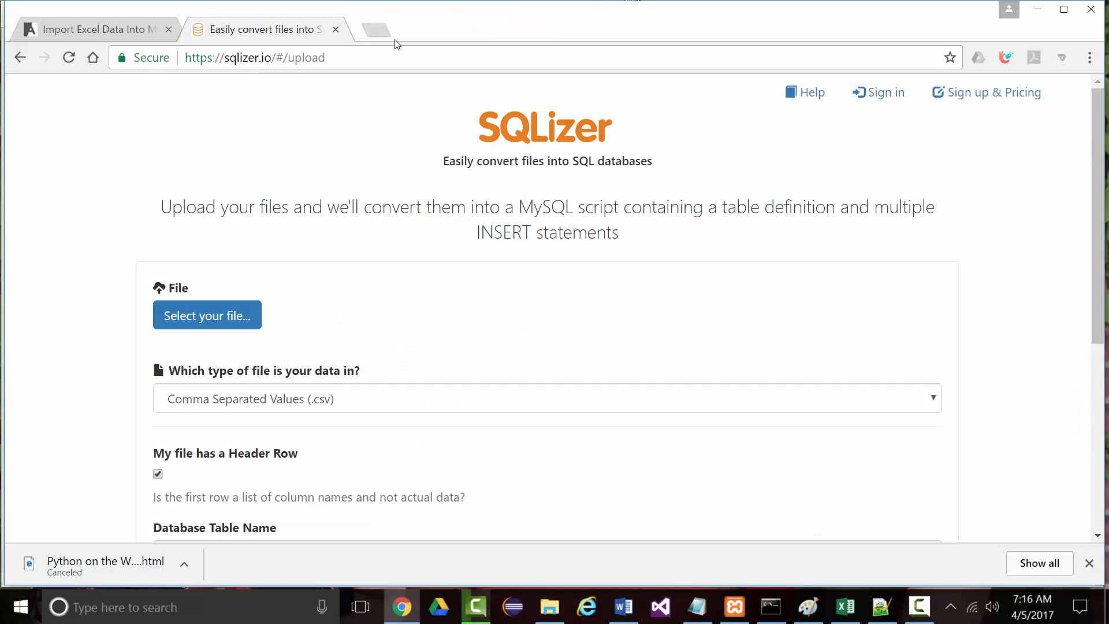
Load phpMyAdmin at 127.0.0.1/phpmyadmin in a new tab
{"action": "left_click", "coordinate": [364, 29]}
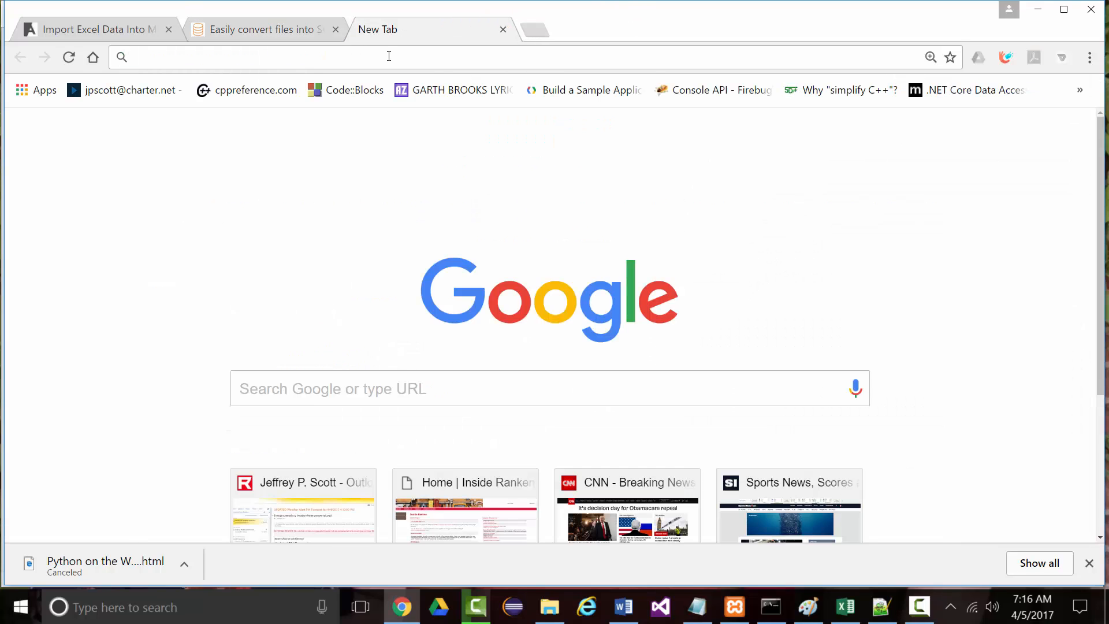
{"action": "type", "text": "127.0"}
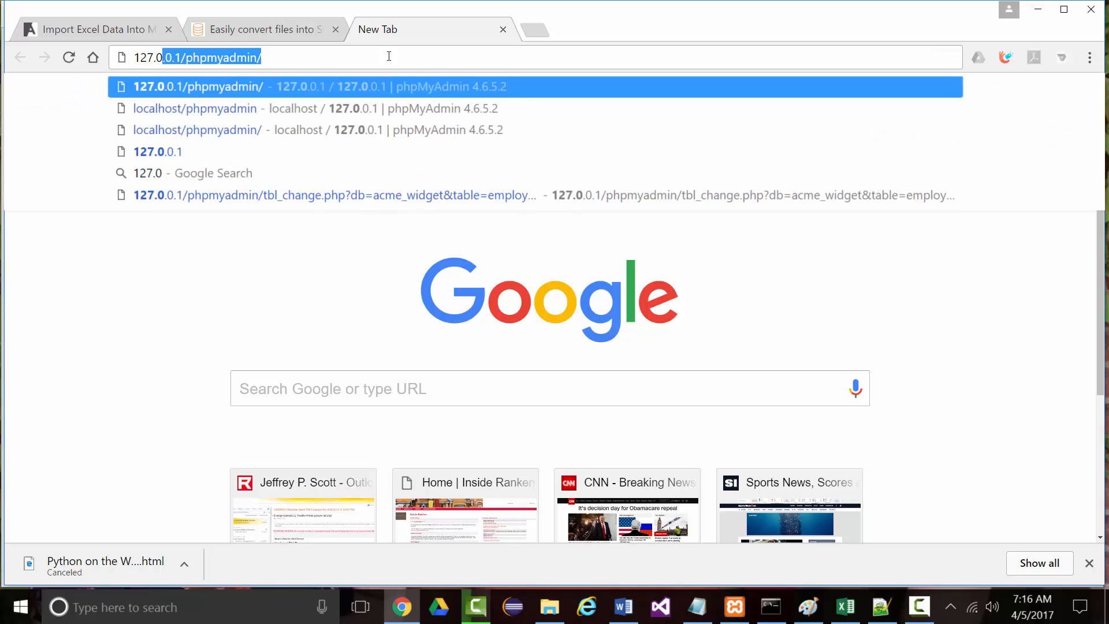
{"action": "type", "text": ".0.1"}
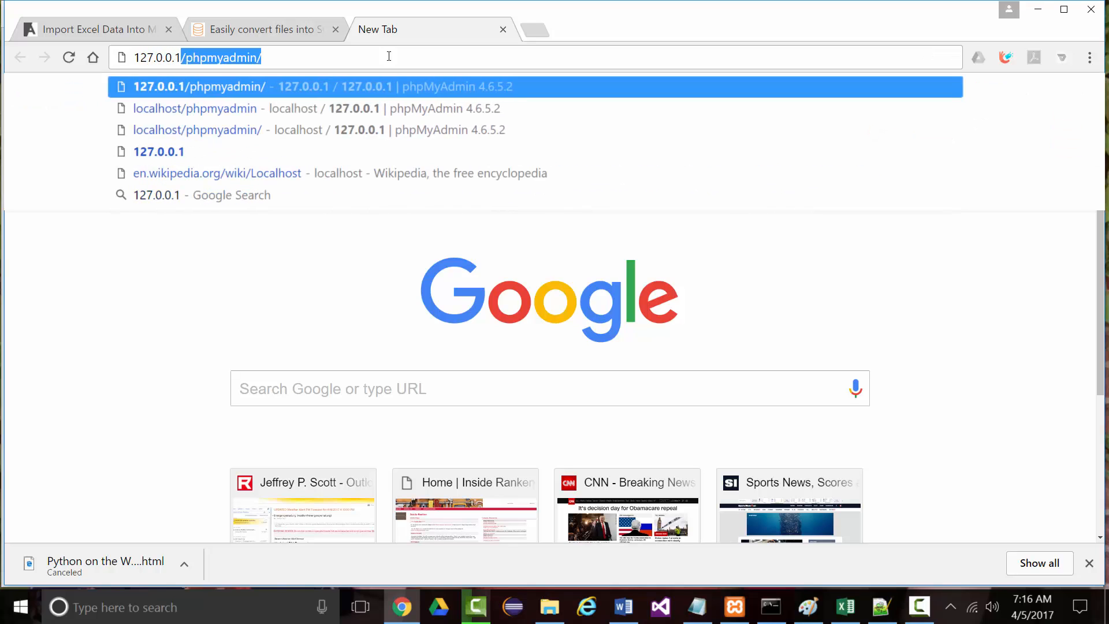
{"action": "type", "text": "/phpmya"}
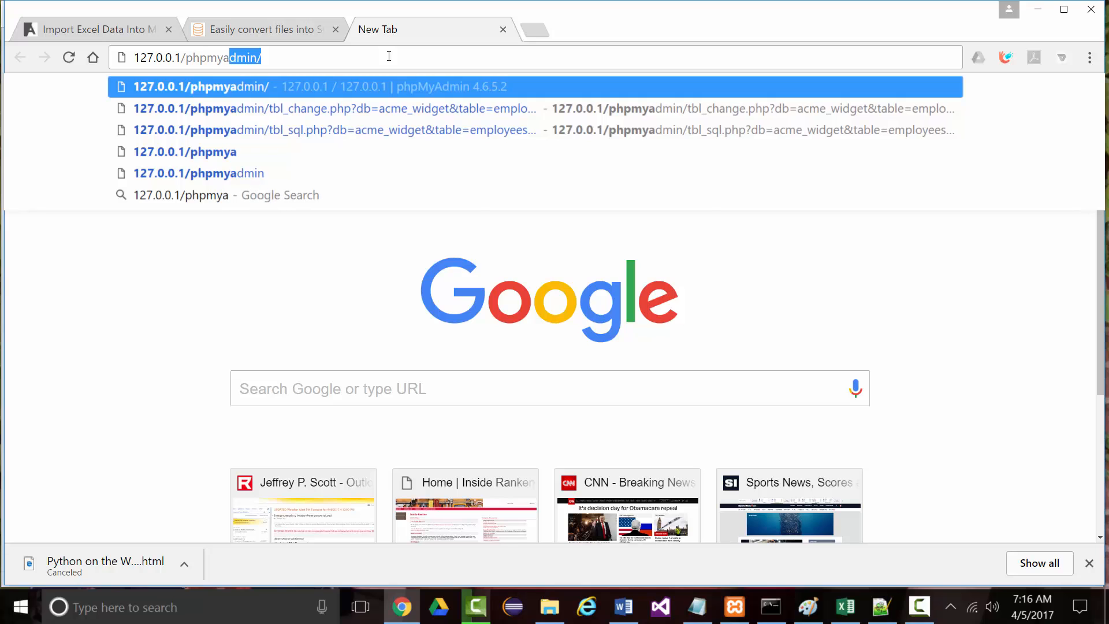
{"action": "type", "text": "dmin"}
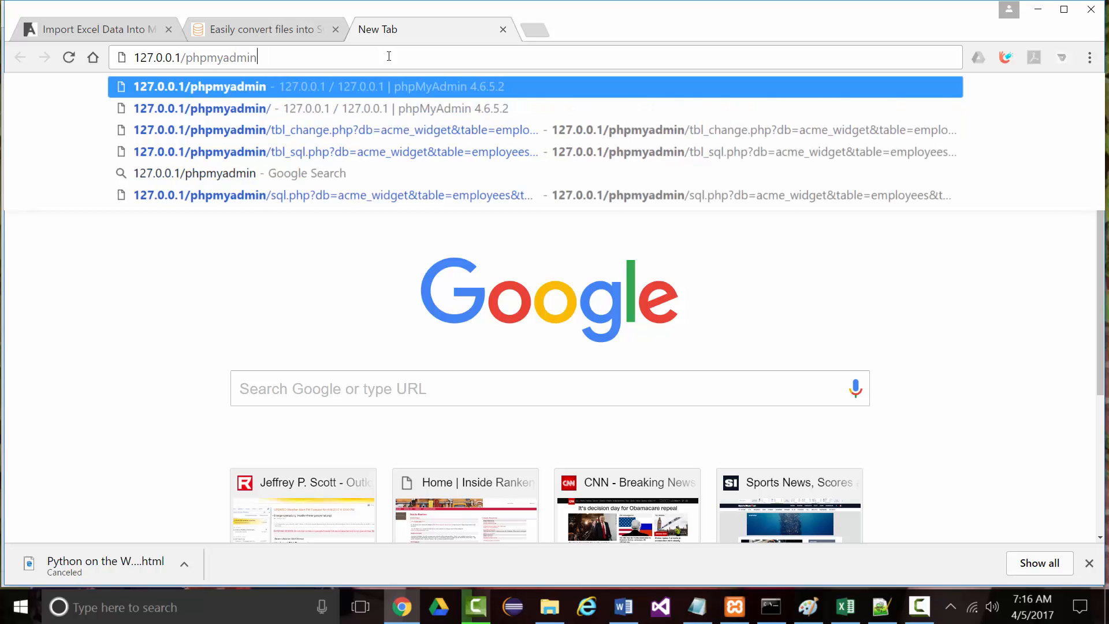
{"action": "key", "text": "Return"}
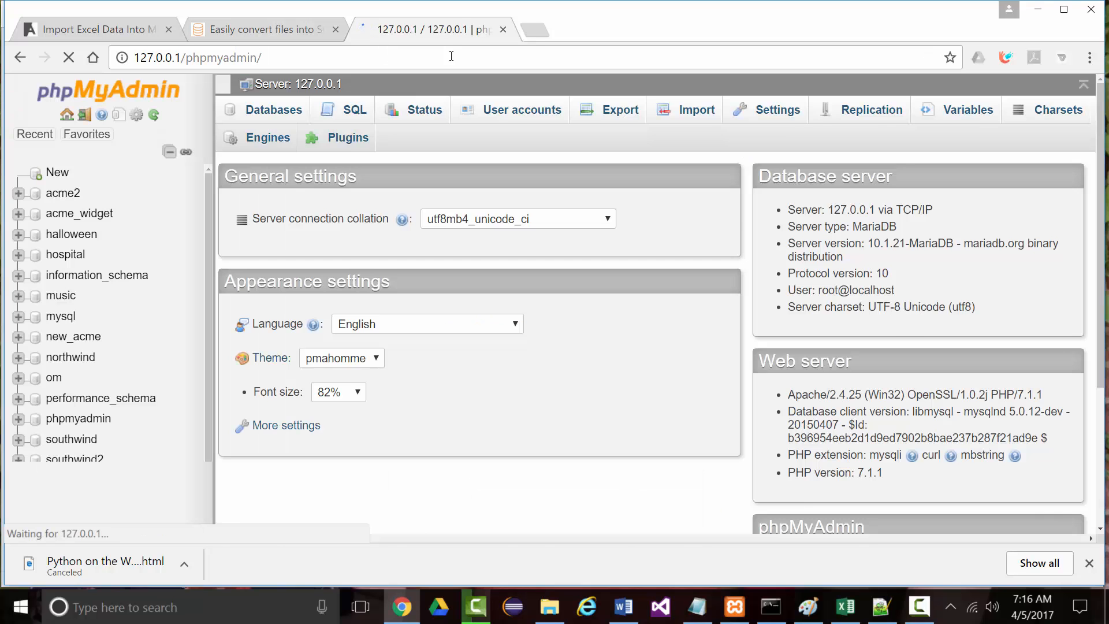
Minimize Chrome and XAMPP, and open the 'How to start up PHPMyAdmin' notes
{"action": "left_click", "coordinate": [1038, 10]}
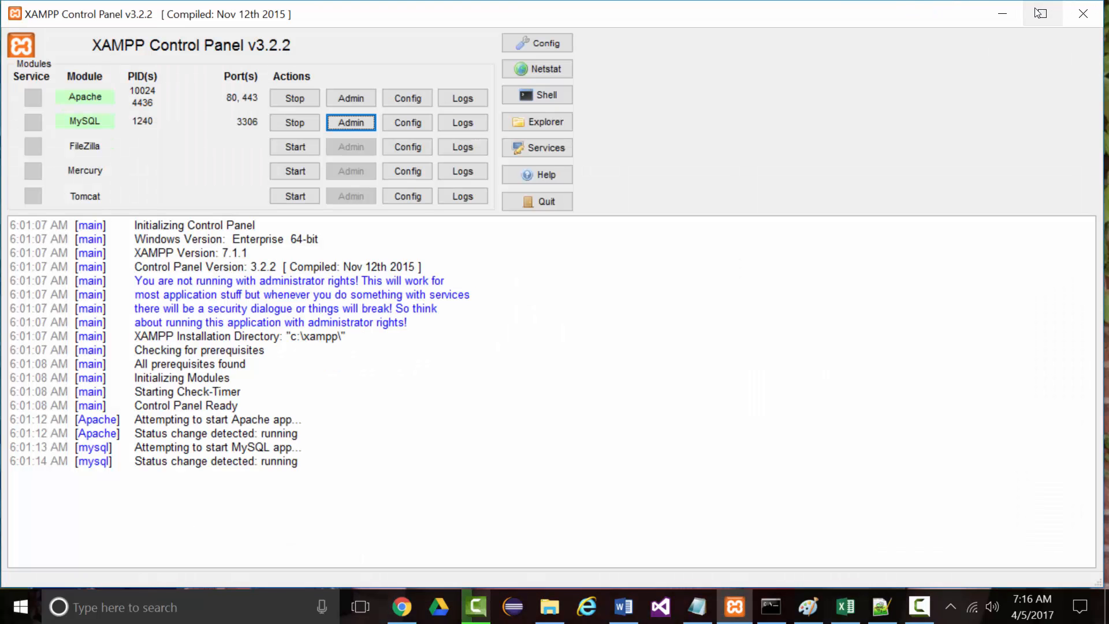
{"action": "left_click", "coordinate": [1002, 13]}
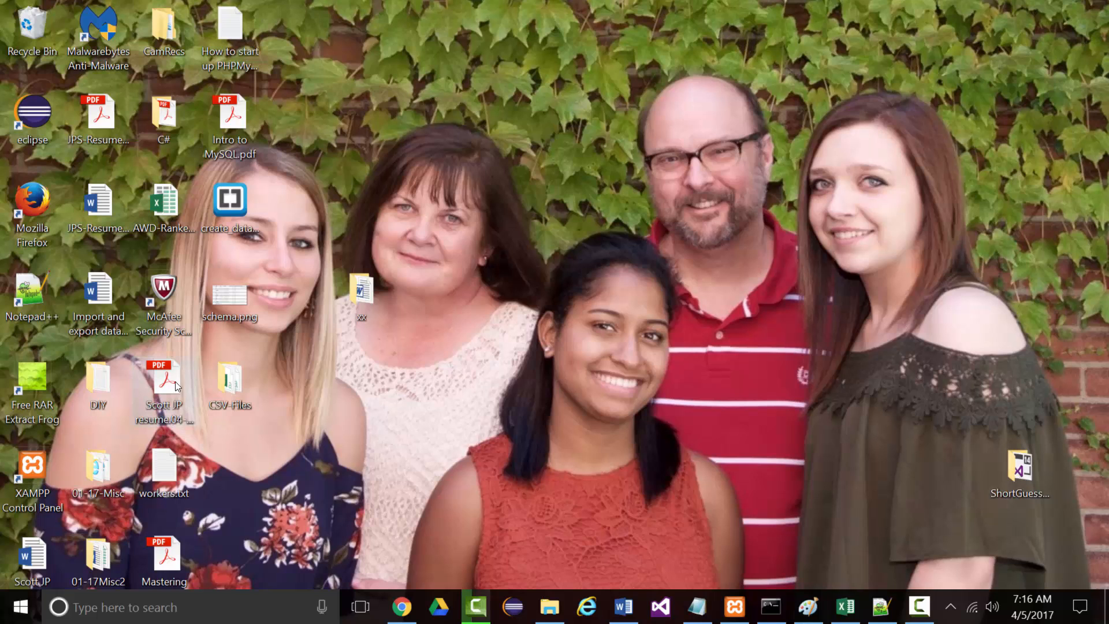
{"action": "double_click", "coordinate": [230, 29]}
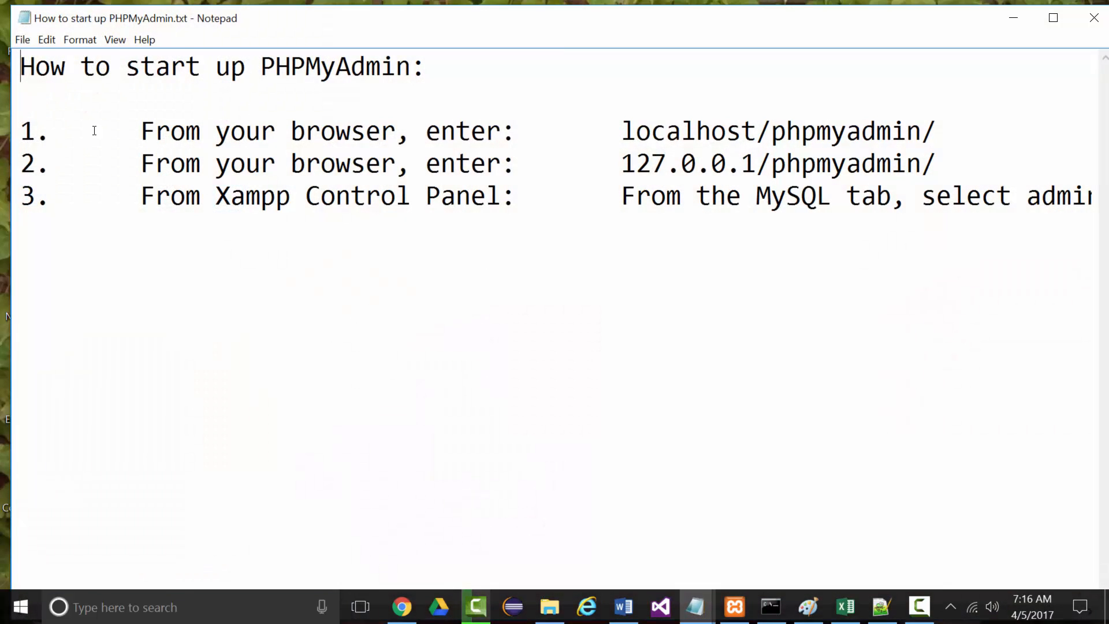
Change the Notepad font size to 16, then to 20
{"action": "left_click", "coordinate": [80, 39]}
{"action": "left_click", "coordinate": [98, 76]}
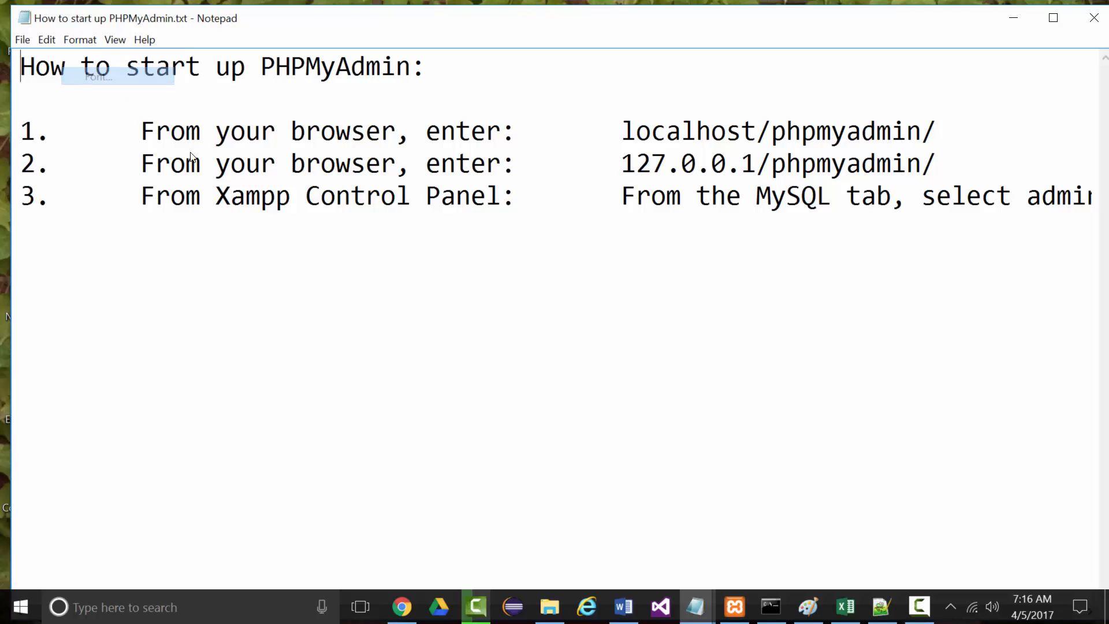
{"action": "scroll", "coordinate": [342, 234], "scroll_direction": "up", "scroll_amount": 2}
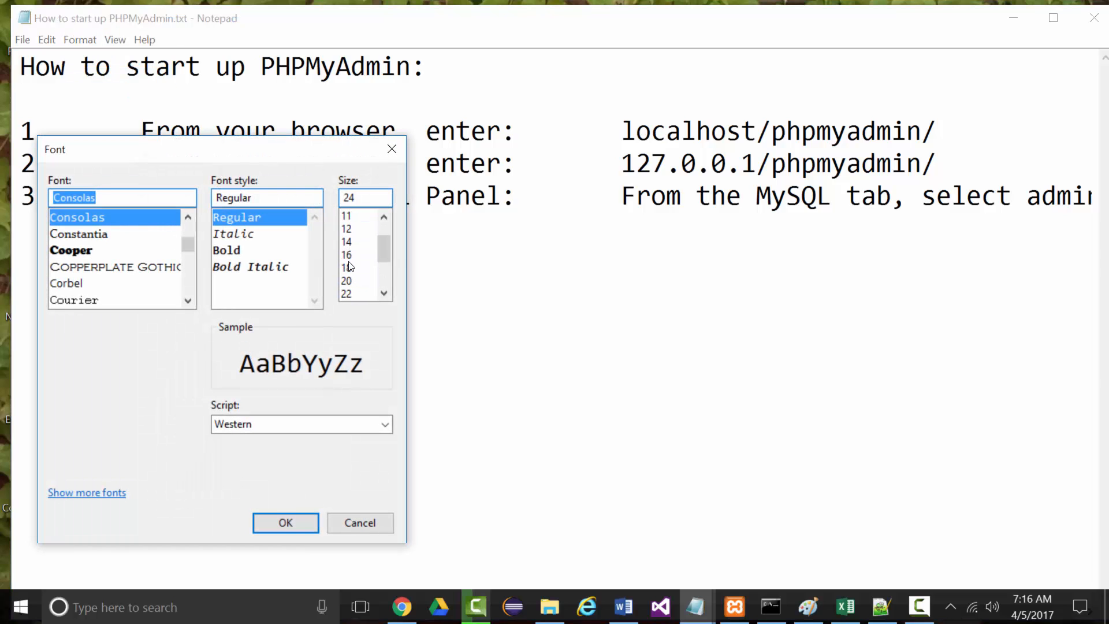
{"action": "left_click", "coordinate": [346, 254]}
{"action": "left_click", "coordinate": [290, 530]}
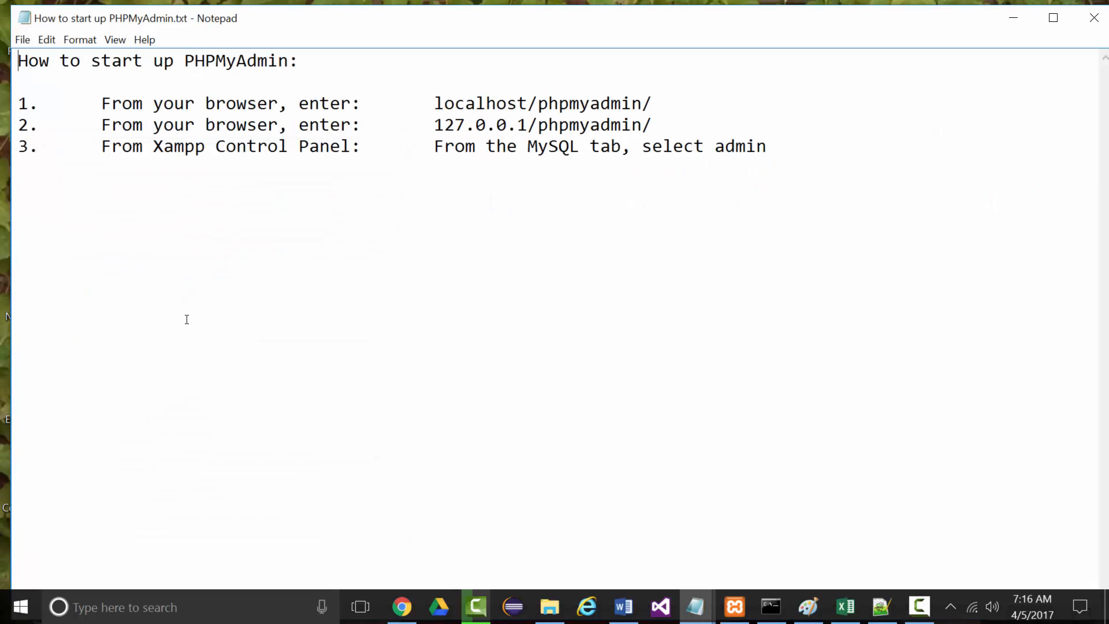
{"action": "left_click", "coordinate": [80, 40]}
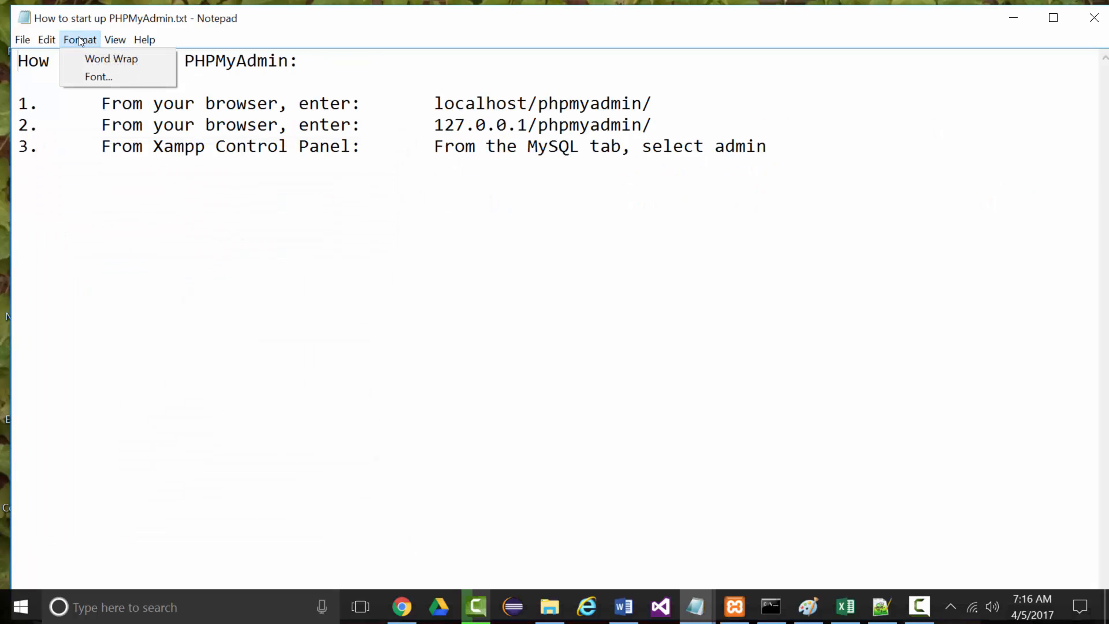
{"action": "left_click", "coordinate": [88, 72]}
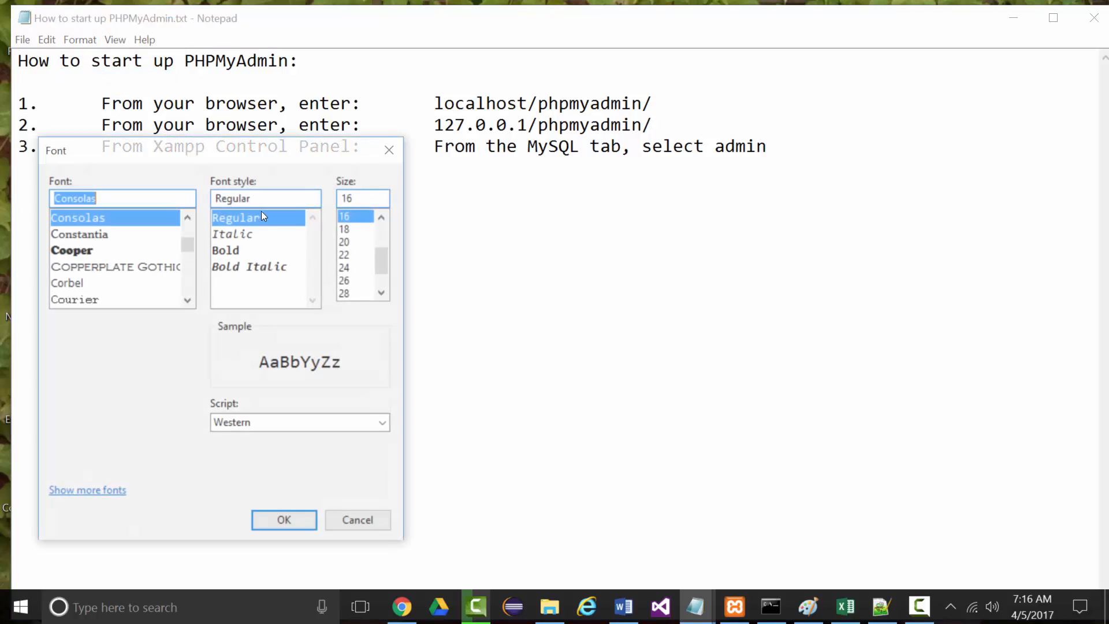
{"action": "left_click", "coordinate": [346, 243]}
{"action": "left_click", "coordinate": [305, 520]}
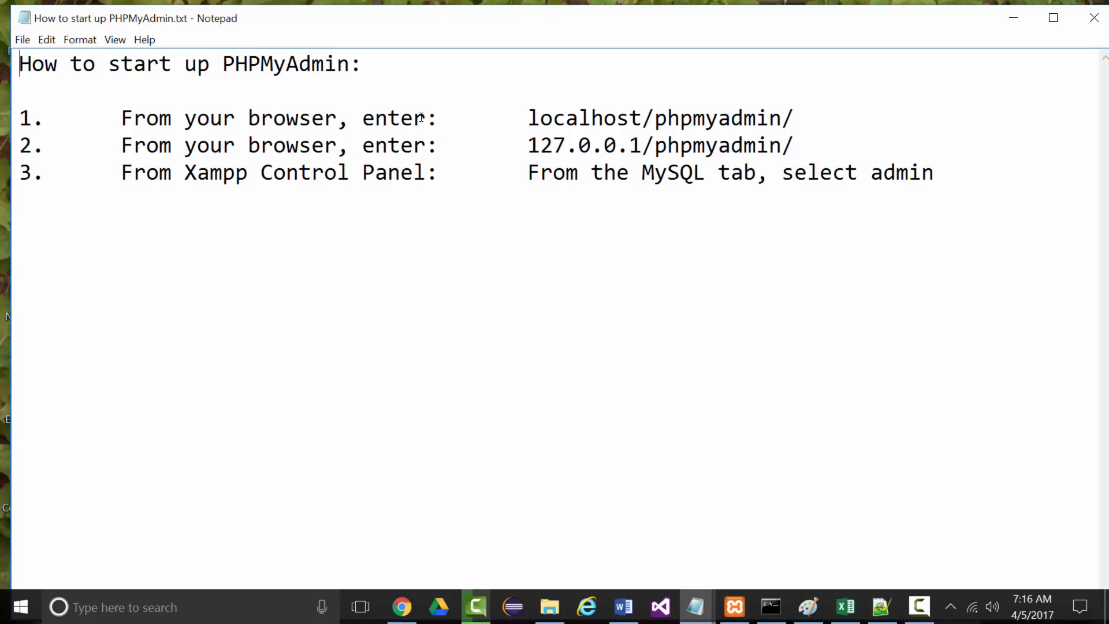
Highlight the localhost and 127.0.0.1 phpMyAdmin addresses, then just their host parts
{"action": "left_click_drag", "start_coordinate": [525, 119], "coordinate": [795, 116]}
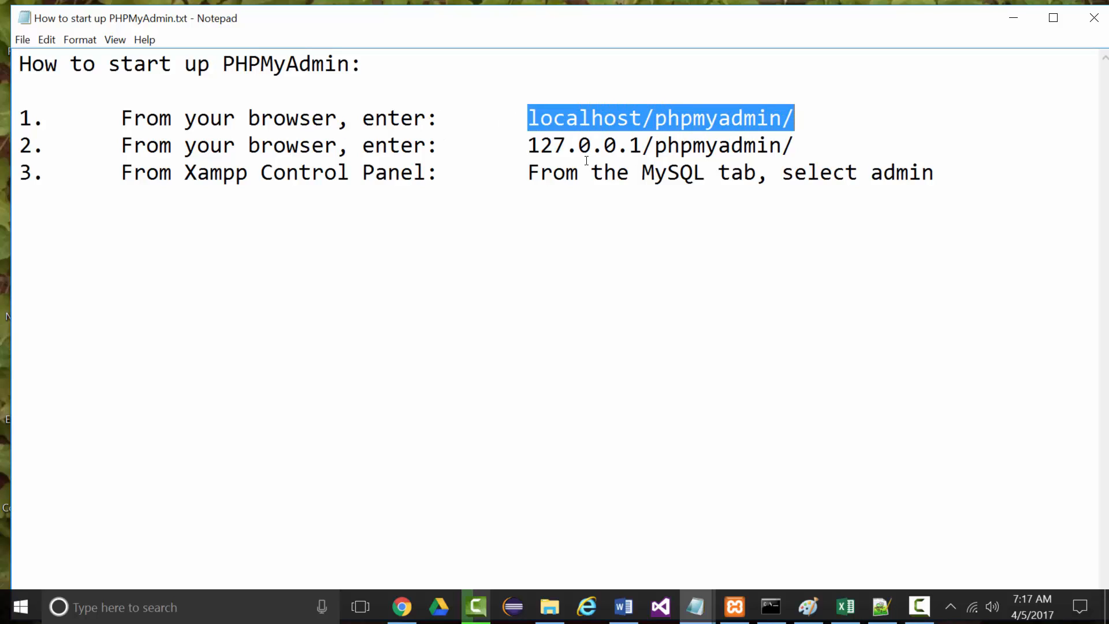
{"action": "left_click_drag", "start_coordinate": [526, 144], "coordinate": [808, 143]}
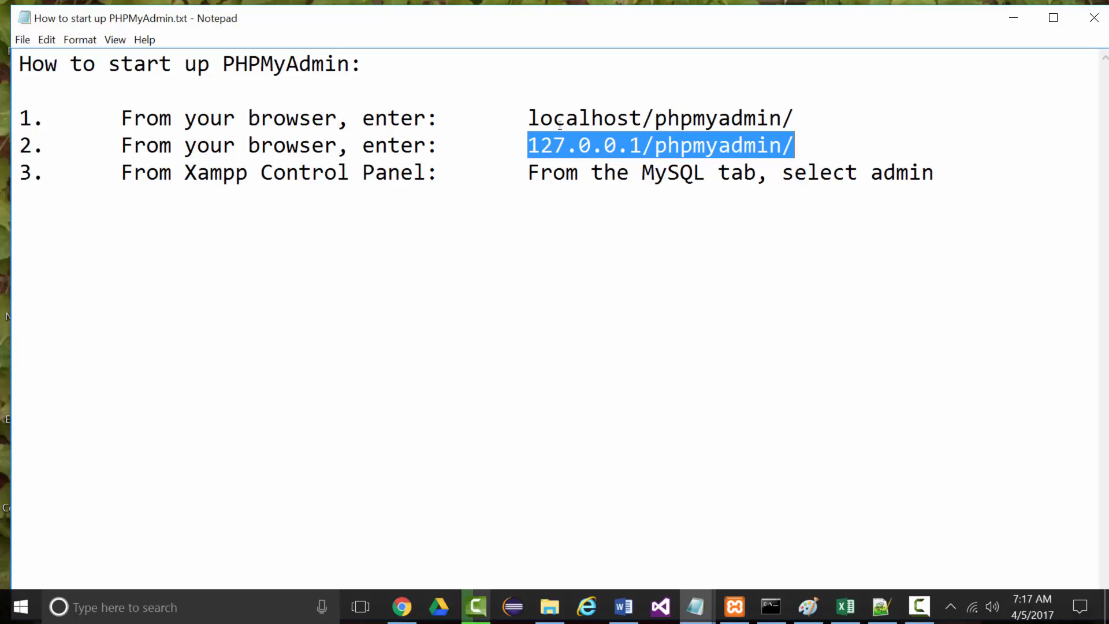
{"action": "left_click_drag", "start_coordinate": [530, 118], "coordinate": [644, 115]}
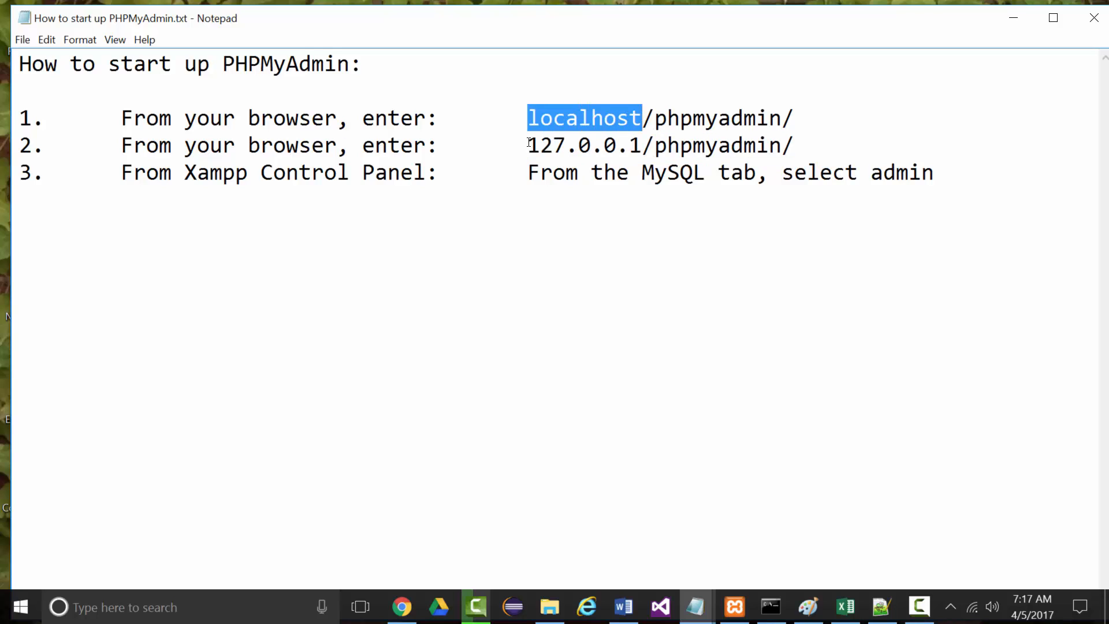
{"action": "left_click_drag", "start_coordinate": [529, 144], "coordinate": [635, 143]}
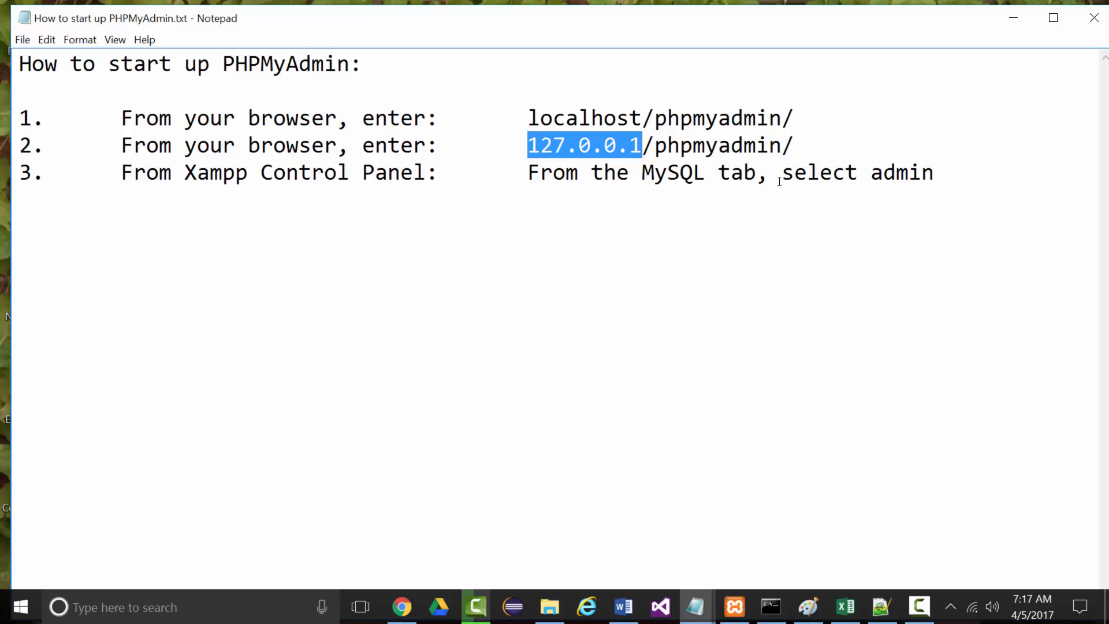
Complete the third note to read 'select admin option' and minimize Notepad
{"action": "left_click", "coordinate": [931, 174]}
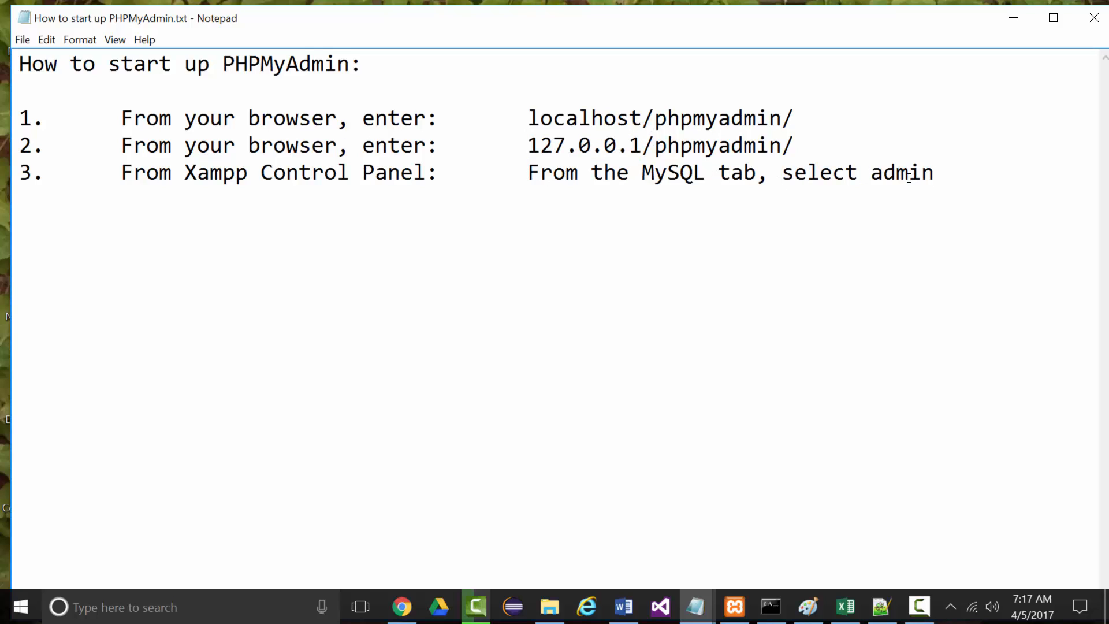
{"action": "type", "text": "option"}
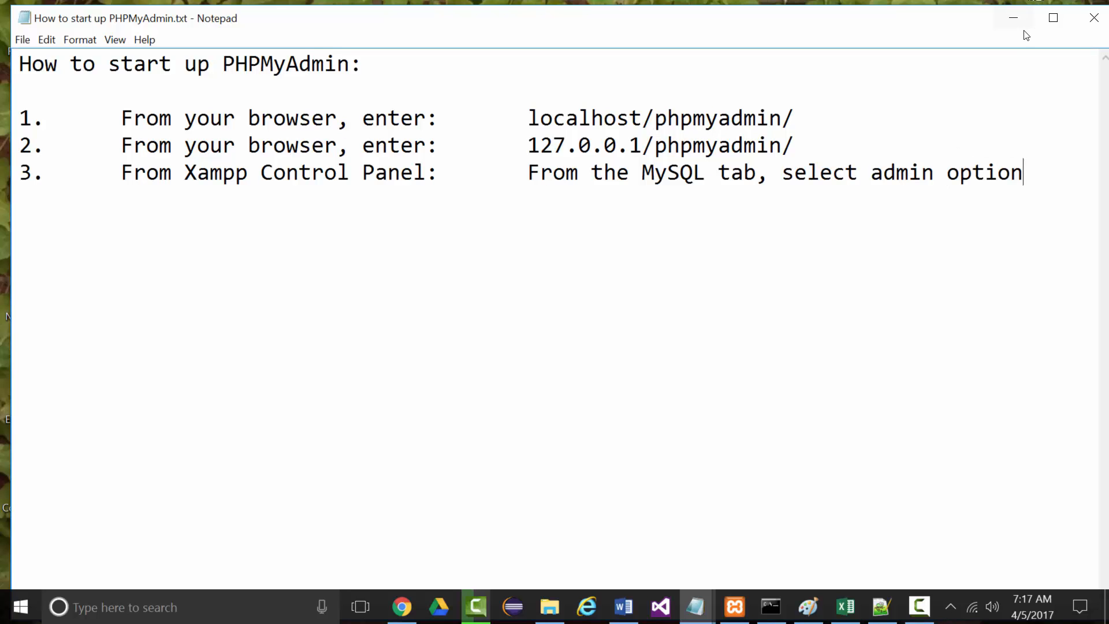
{"action": "left_click", "coordinate": [1014, 18]}
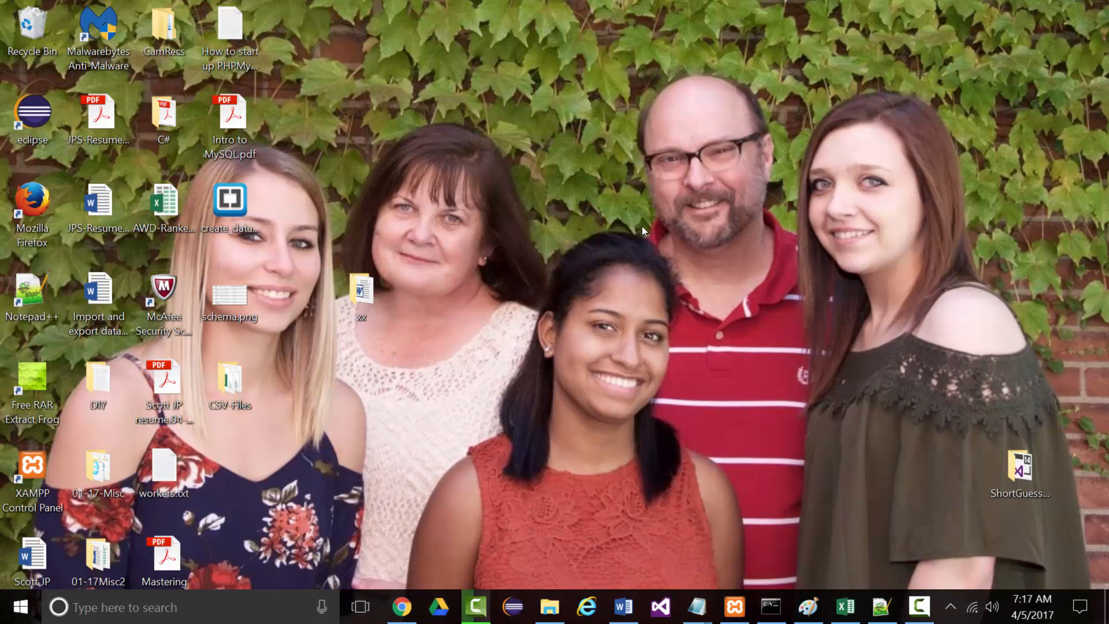
Back in Chrome, create an empty database named 'acme' from the Databases tab
{"action": "left_click", "coordinate": [402, 606]}
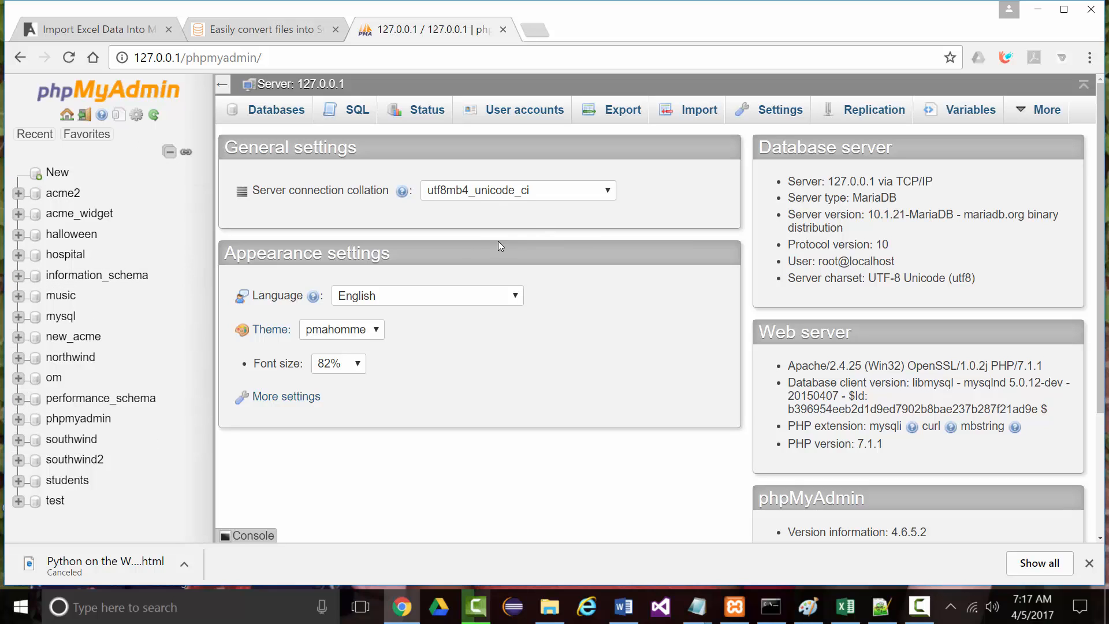
{"action": "left_click", "coordinate": [282, 116]}
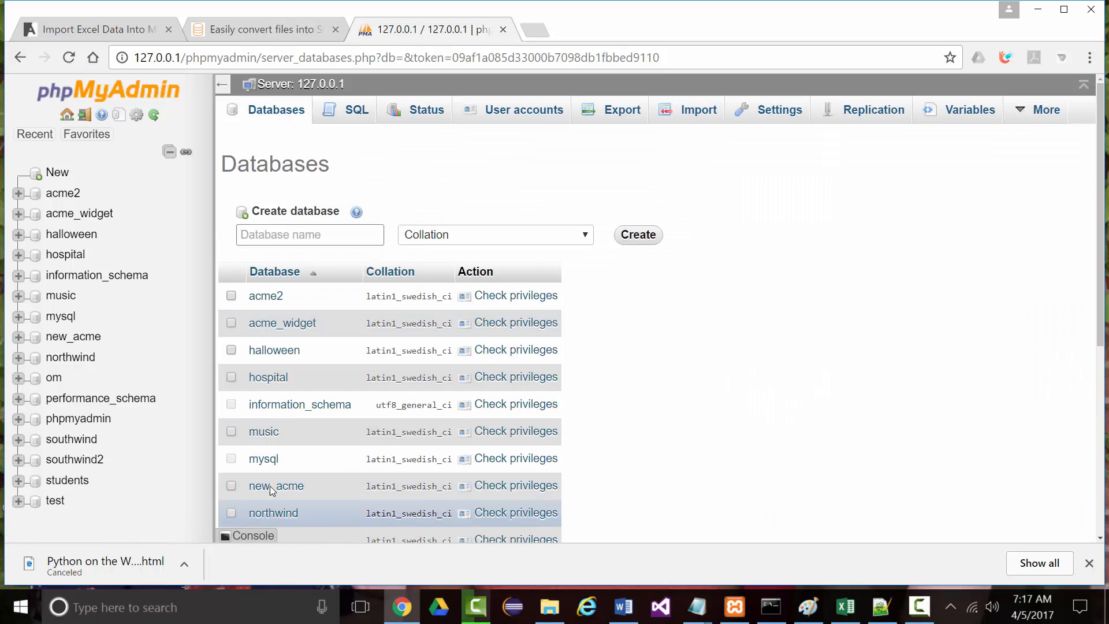
{"action": "left_click", "coordinate": [295, 235]}
{"action": "type", "text": "acm"}
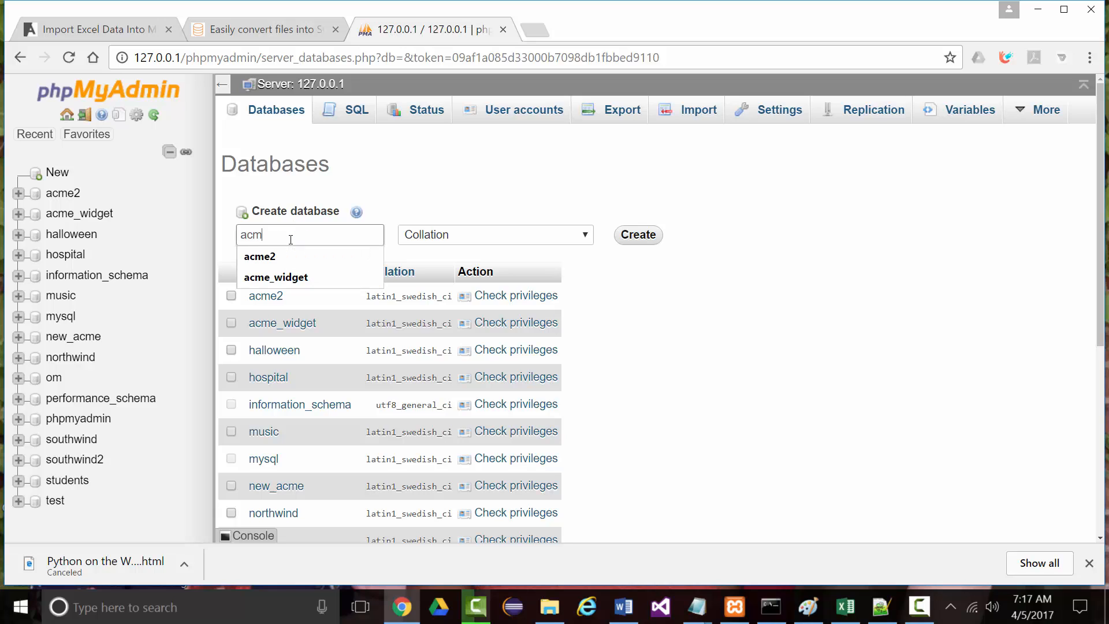
{"action": "type", "text": "e"}
{"action": "left_click", "coordinate": [638, 235]}
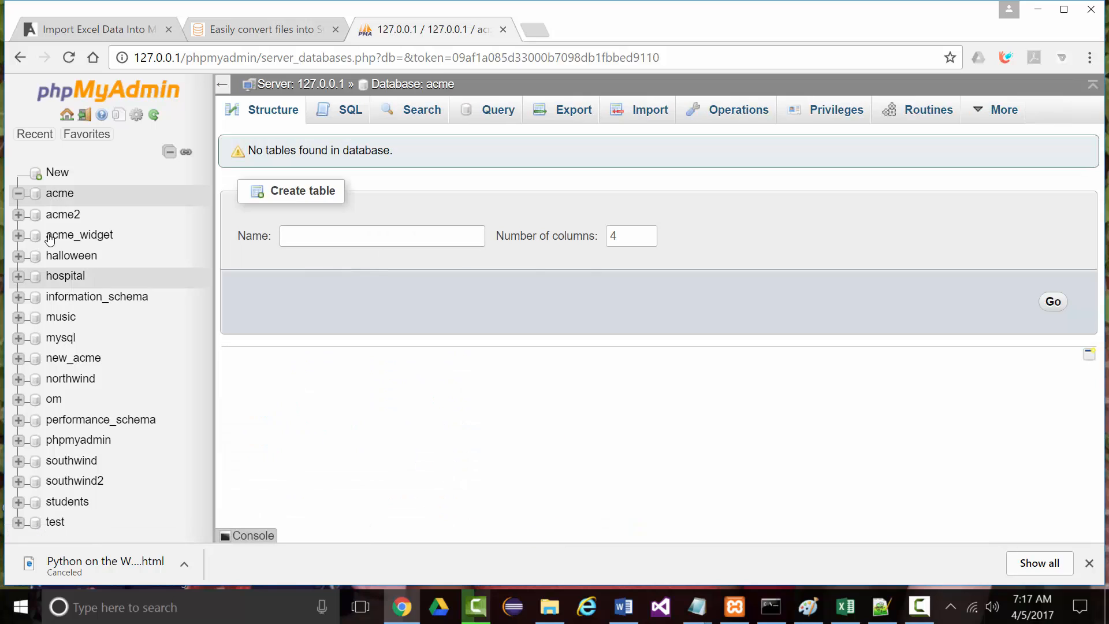
In acme, start an 11-column 'employees' table and name the first column employeeid
{"action": "left_click", "coordinate": [52, 202]}
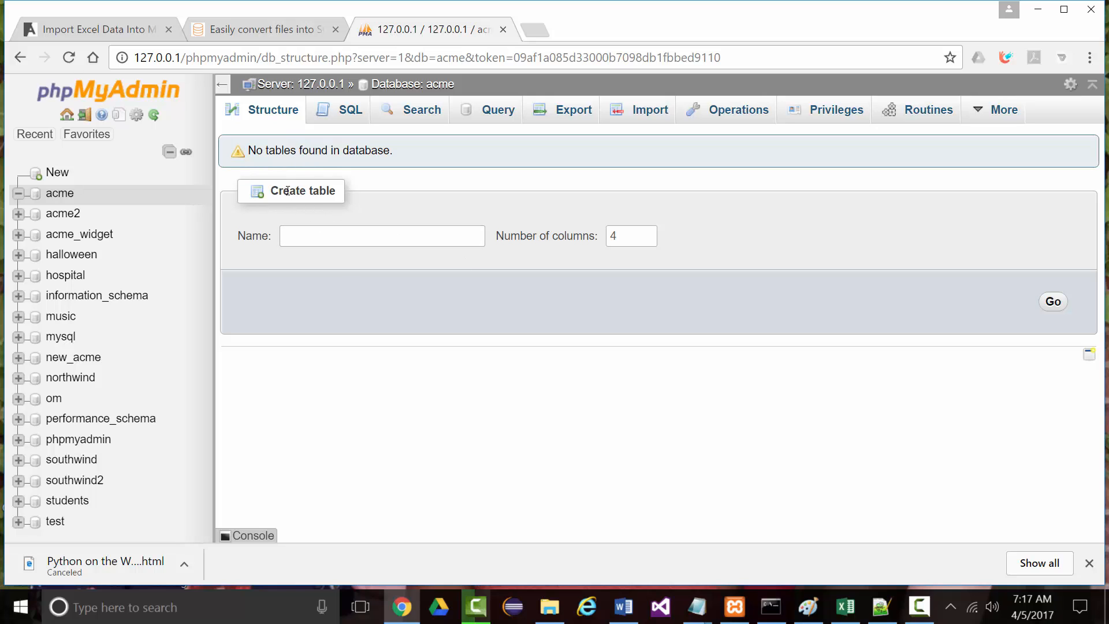
{"action": "left_click", "coordinate": [295, 237]}
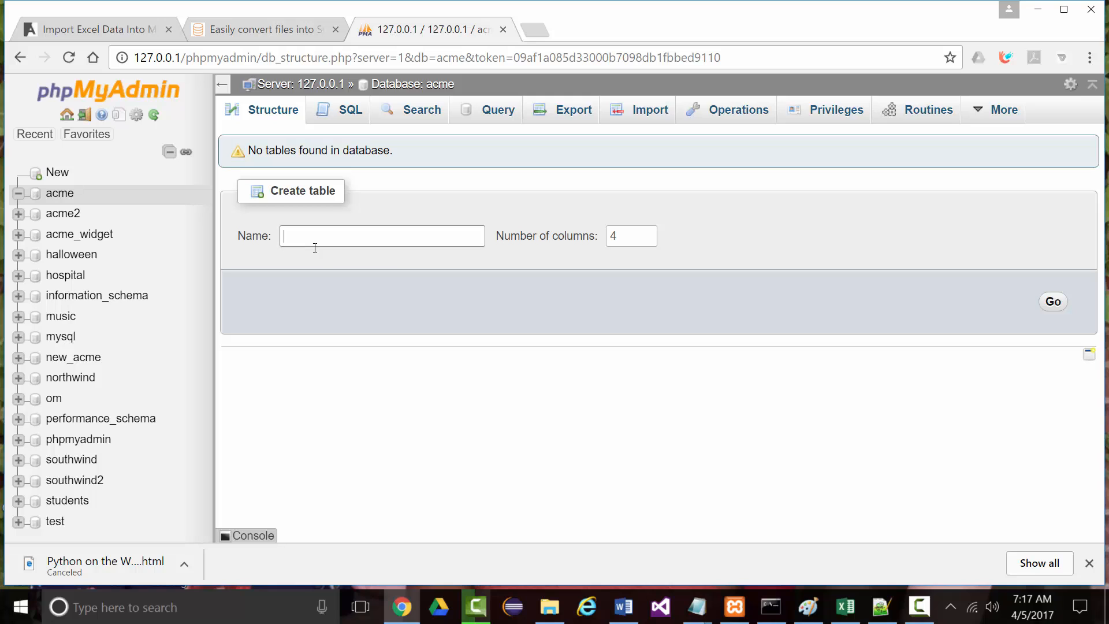
{"action": "type", "text": "emplo"}
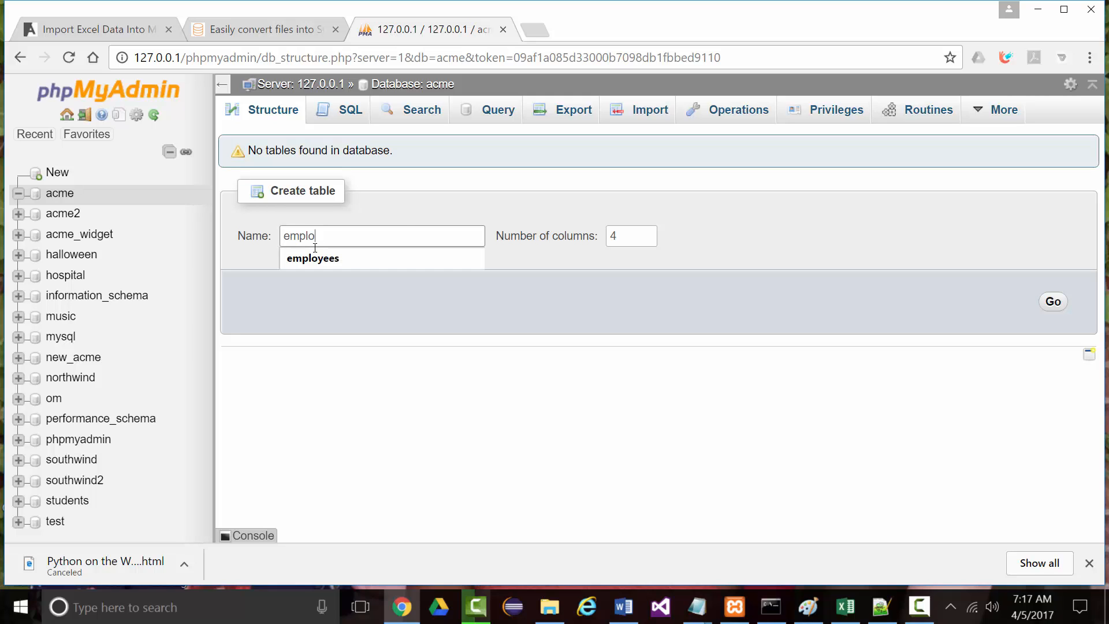
{"action": "type", "text": "yees"}
{"action": "left_click_drag", "start_coordinate": [622, 238], "coordinate": [579, 243]}
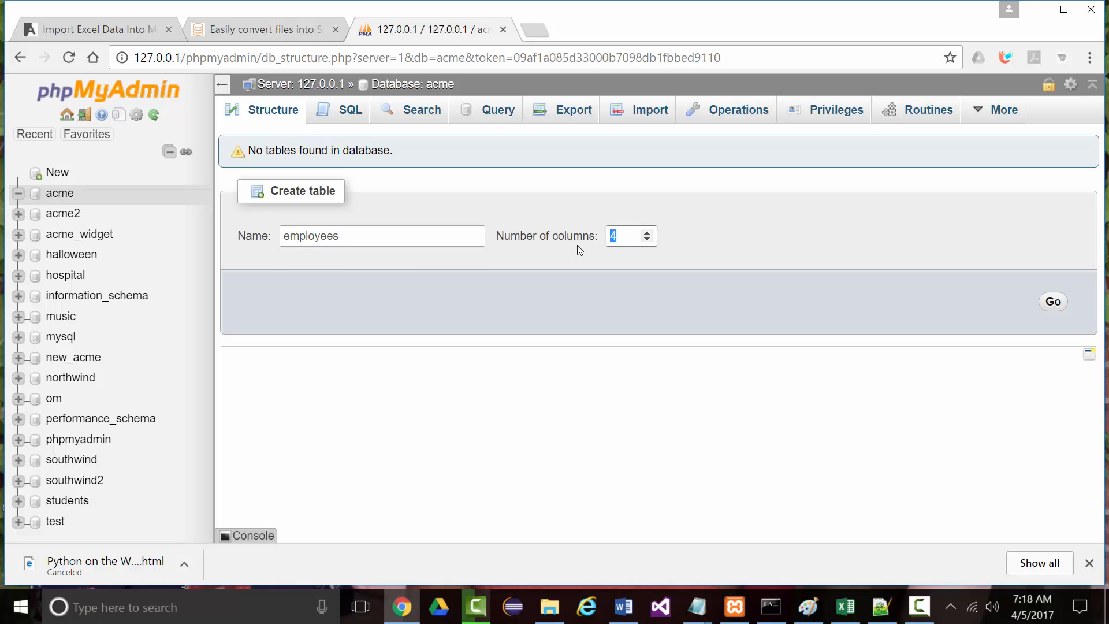
{"action": "type", "text": "11"}
{"action": "left_click", "coordinate": [1052, 300]}
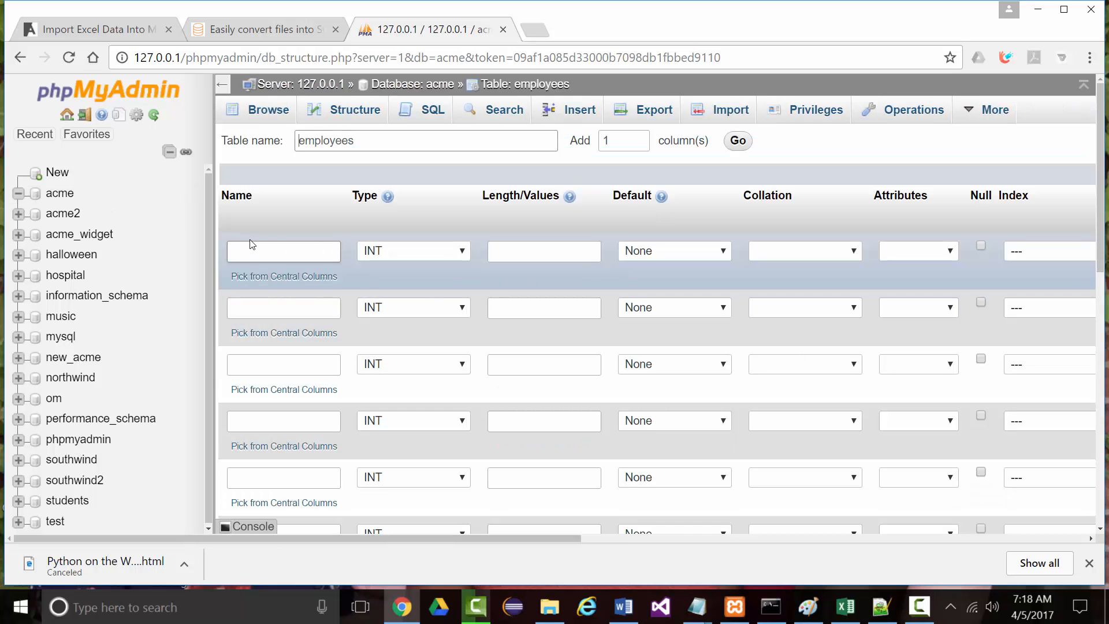
{"action": "left_click", "coordinate": [252, 250]}
{"action": "type", "text": "employeeid"}
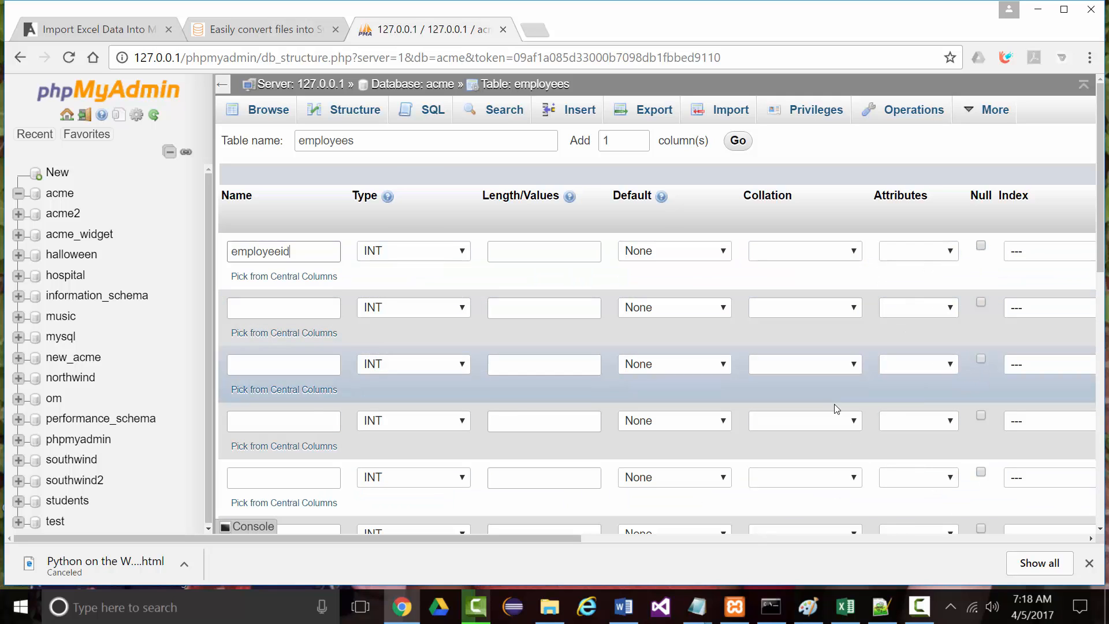
Set employeeid as the PRIMARY index and enable auto-increment (A_I)
{"action": "left_click", "coordinate": [1039, 250]}
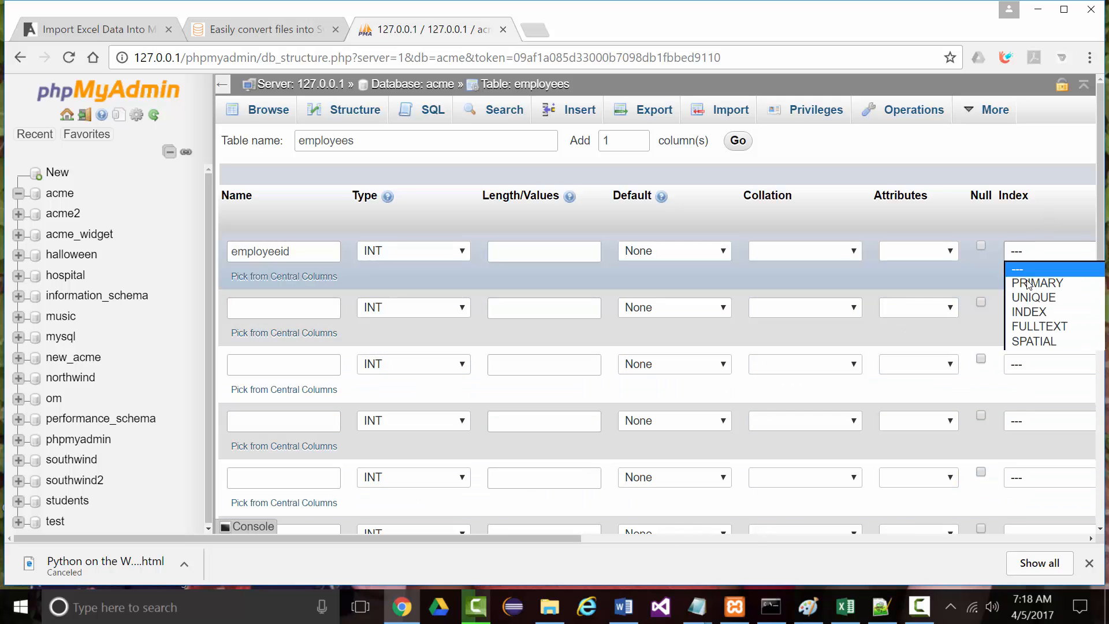
{"action": "left_click", "coordinate": [1024, 283]}
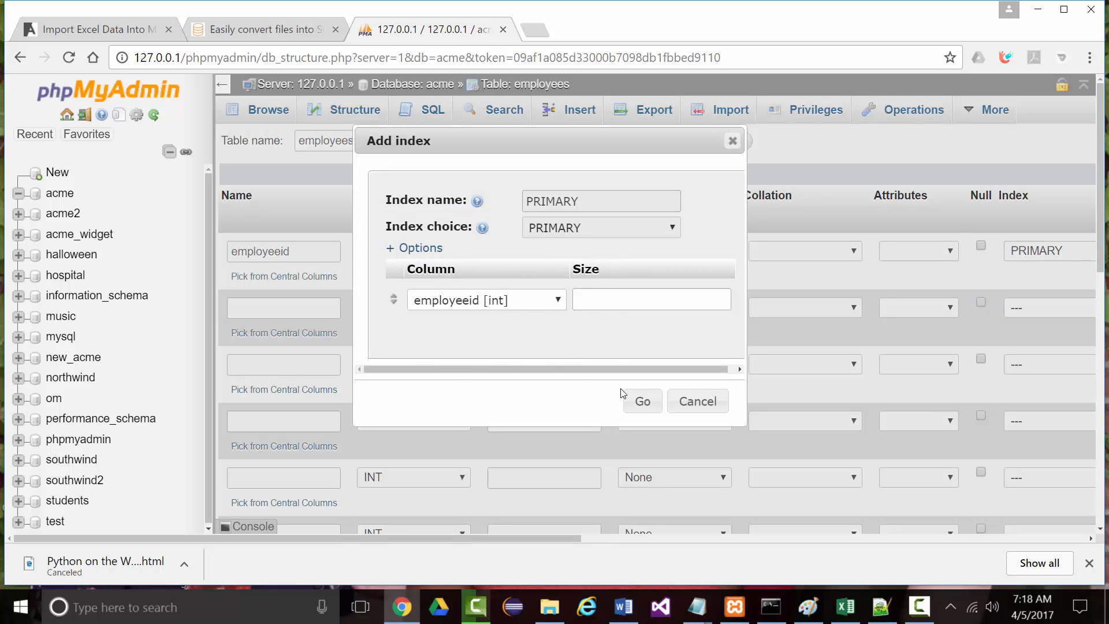
{"action": "left_click", "coordinate": [641, 400]}
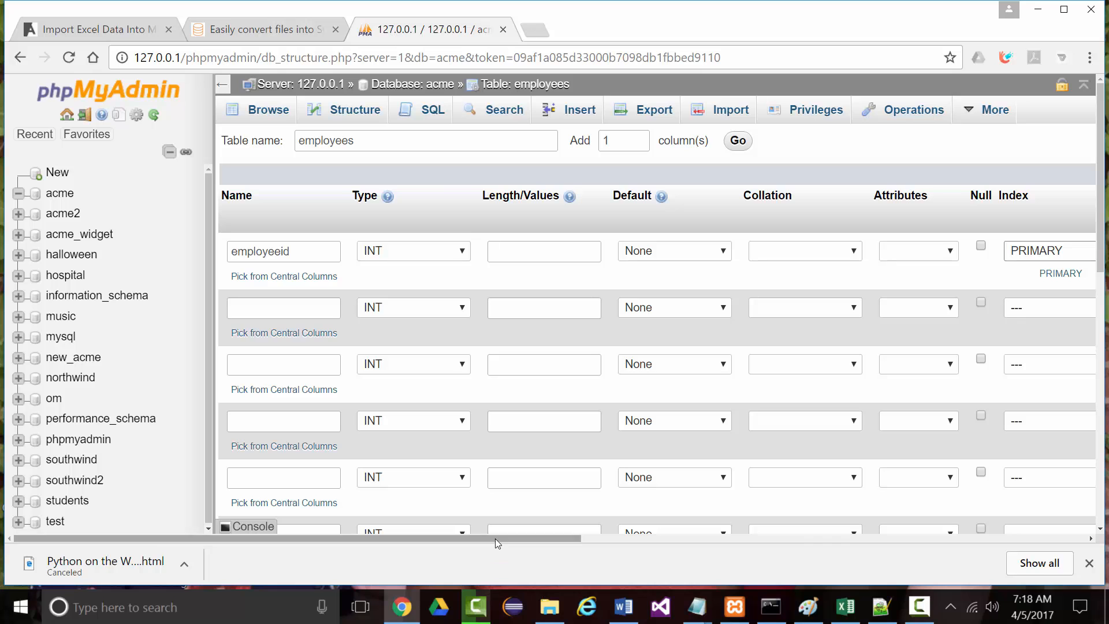
{"action": "left_click_drag", "start_coordinate": [496, 538], "coordinate": [736, 321]}
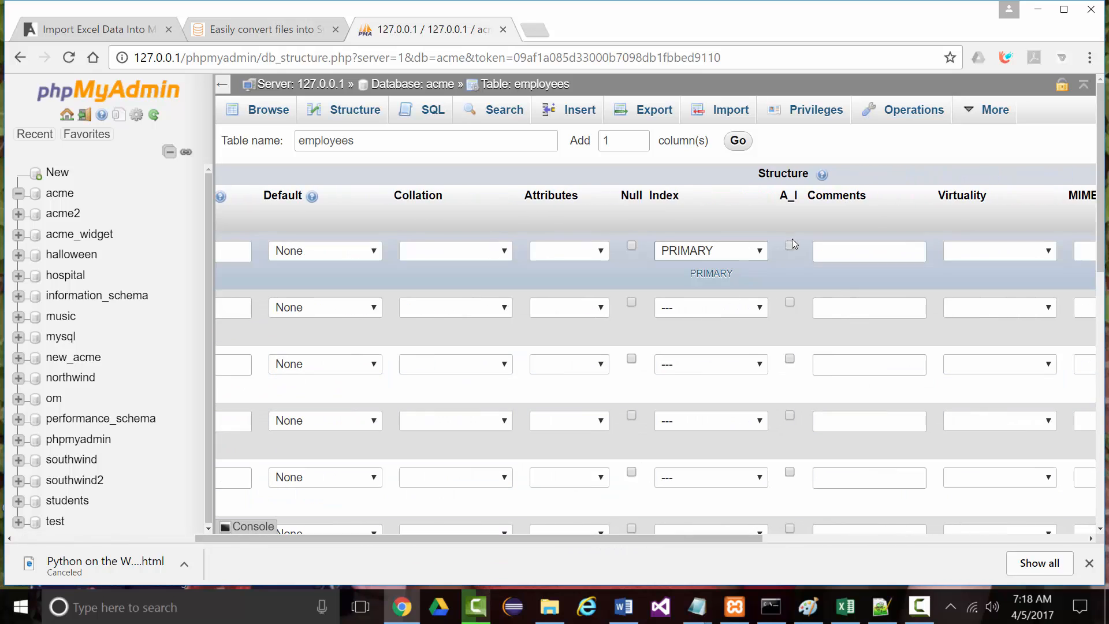
{"action": "left_click", "coordinate": [790, 247]}
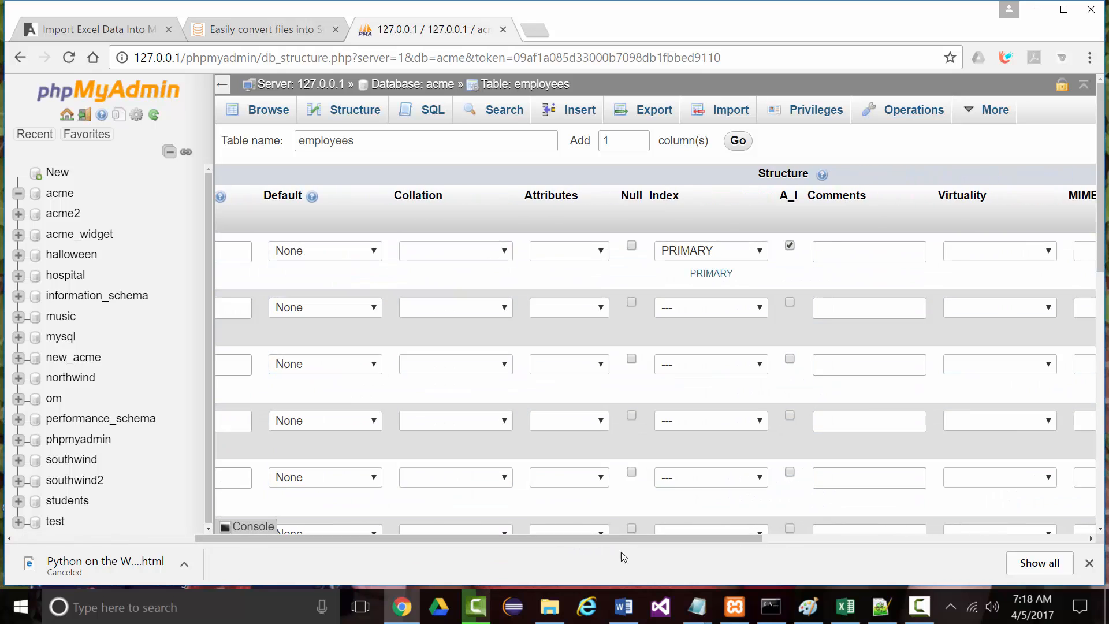
Define the second column as firstname VARCHAR(20)
{"action": "left_click_drag", "start_coordinate": [625, 539], "coordinate": [442, 539]}
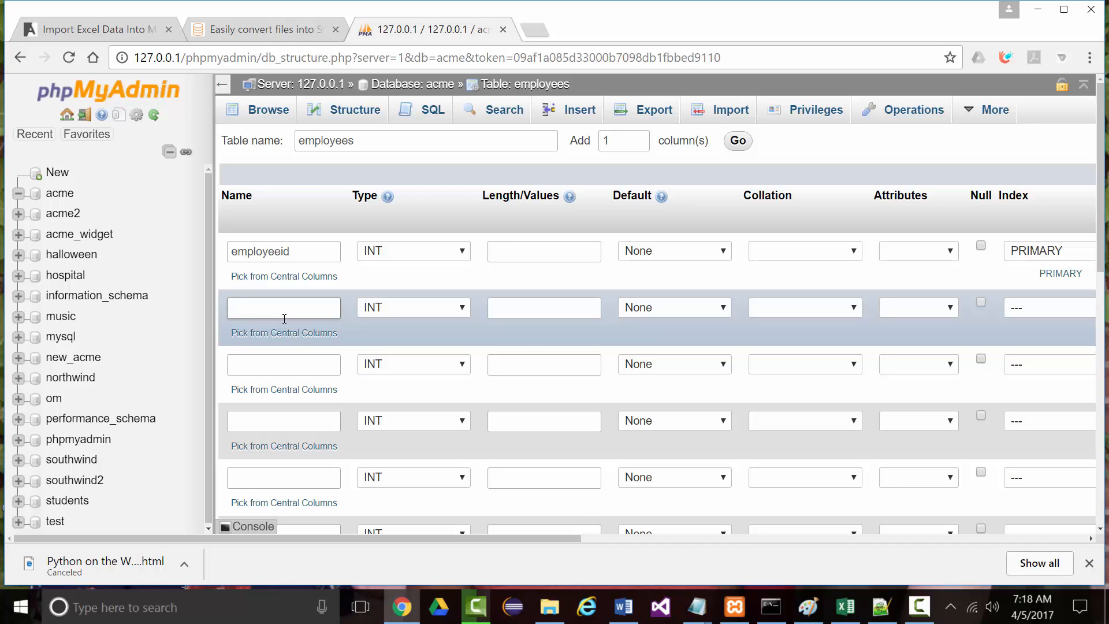
{"action": "type", "text": "firstname"}
{"action": "left_click", "coordinate": [419, 308]}
{"action": "scroll", "coordinate": [399, 497], "scroll_direction": "down", "scroll_amount": 5}
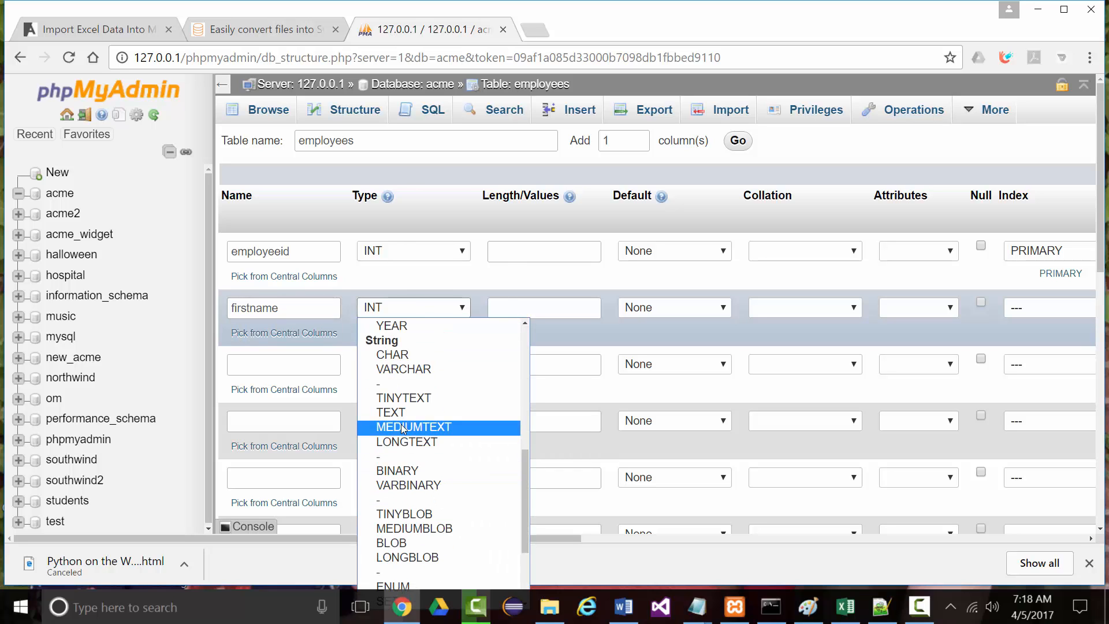
{"action": "left_click", "coordinate": [401, 369]}
{"action": "left_click", "coordinate": [515, 309]}
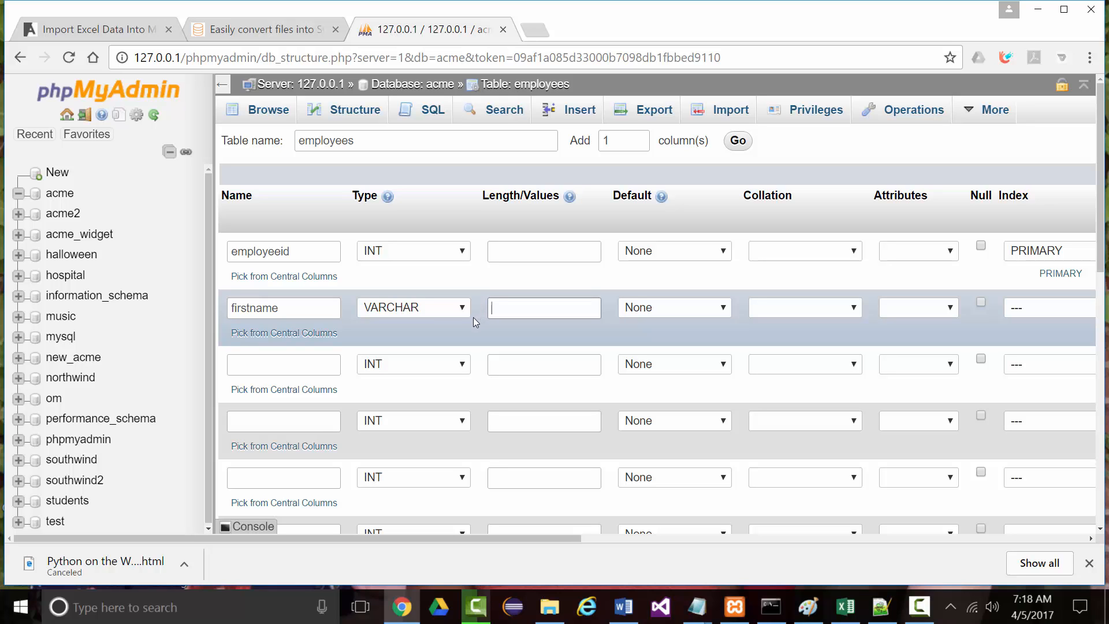
{"action": "type", "text": "20"}
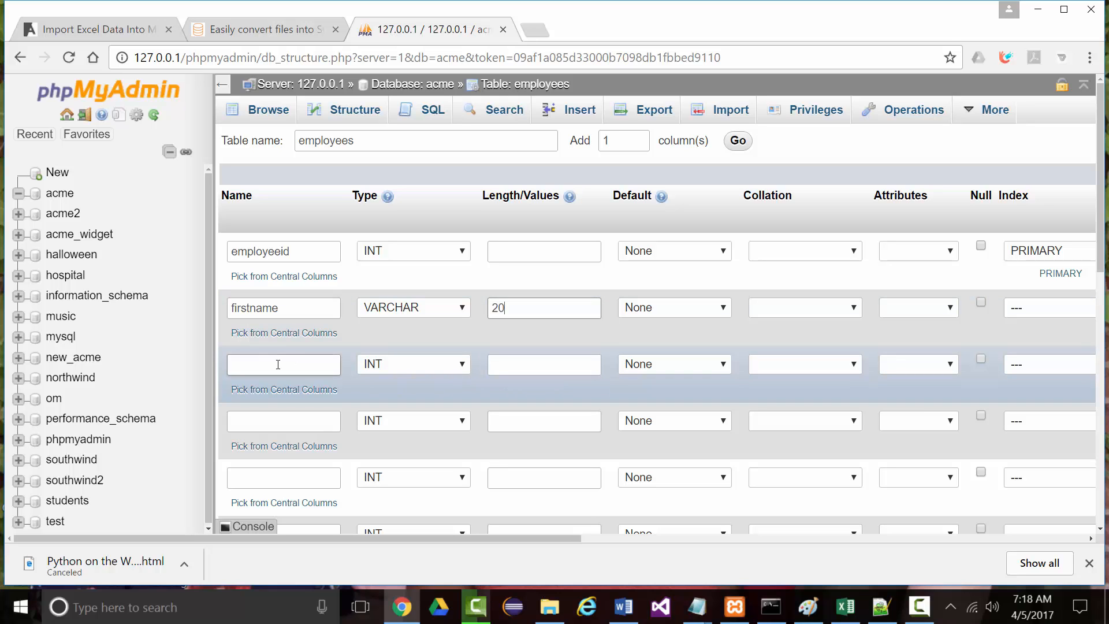
Add a nullable mi column of type CHAR(1)
{"action": "left_click", "coordinate": [278, 365]}
{"action": "type", "text": "mi"}
{"action": "left_click", "coordinate": [463, 365]}
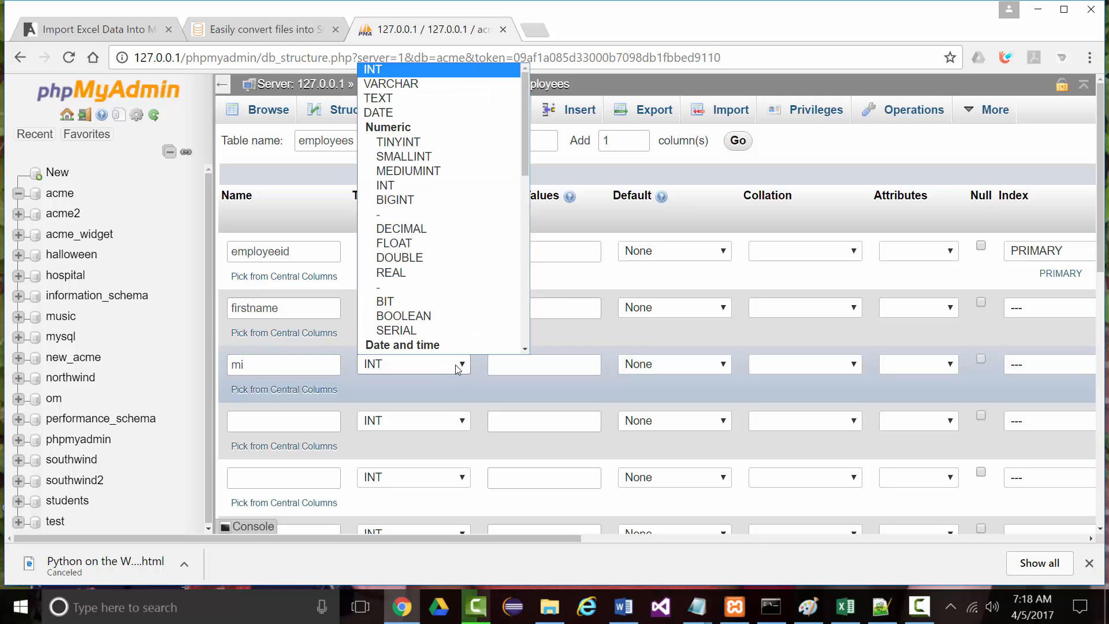
{"action": "scroll", "coordinate": [396, 298], "scroll_direction": "down", "scroll_amount": 3}
{"action": "left_click", "coordinate": [397, 273]}
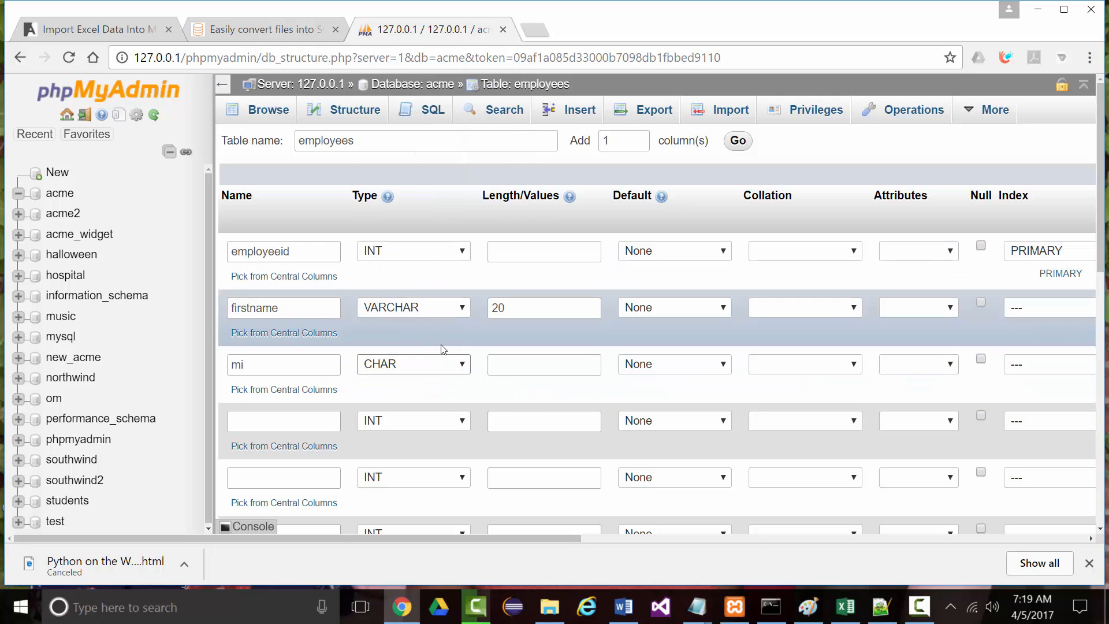
{"action": "left_click", "coordinate": [503, 361]}
{"action": "type", "text": "1"}
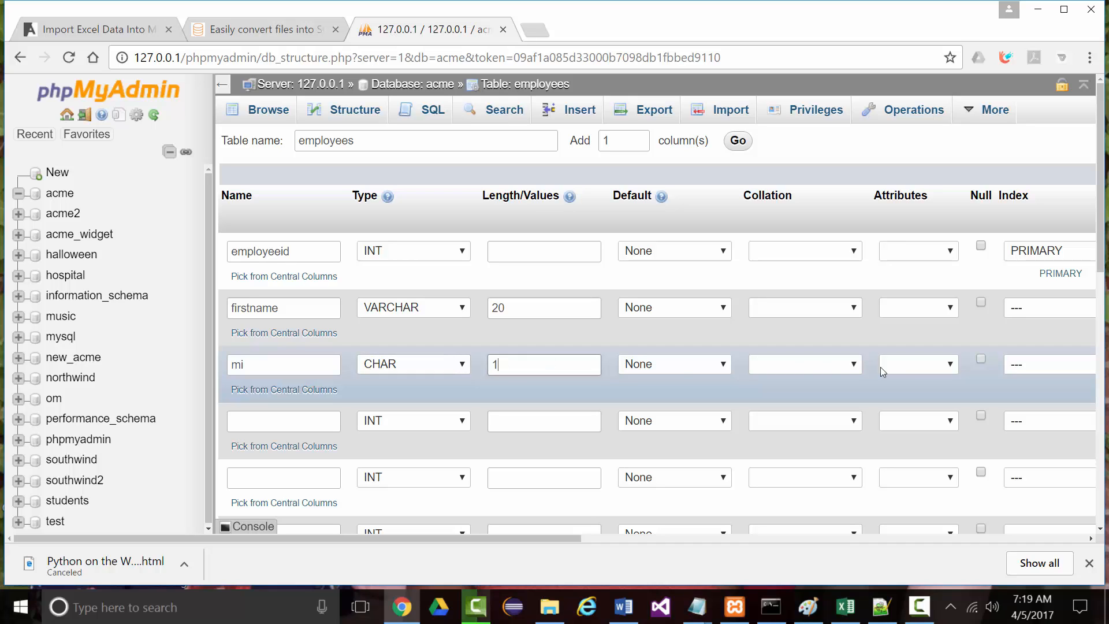
{"action": "left_click", "coordinate": [980, 359]}
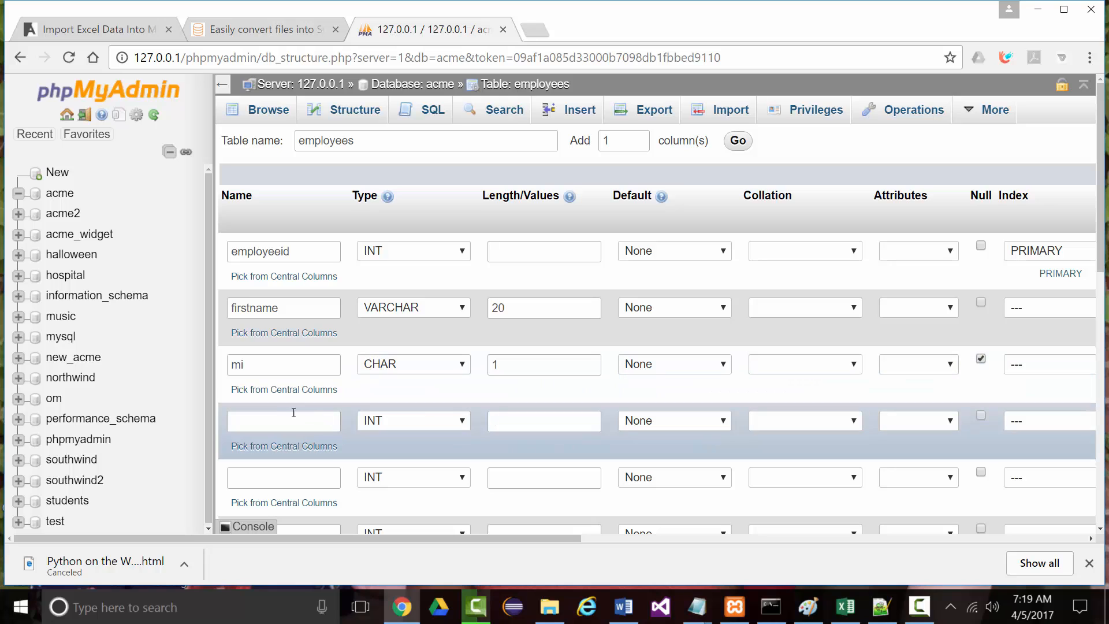
Add a lastname column of type VARCHAR(20)
{"action": "left_click", "coordinate": [279, 421]}
{"action": "type", "text": "lastname"}
{"action": "left_click", "coordinate": [466, 421]}
{"action": "scroll", "coordinate": [416, 375], "scroll_direction": "down", "scroll_amount": 3}
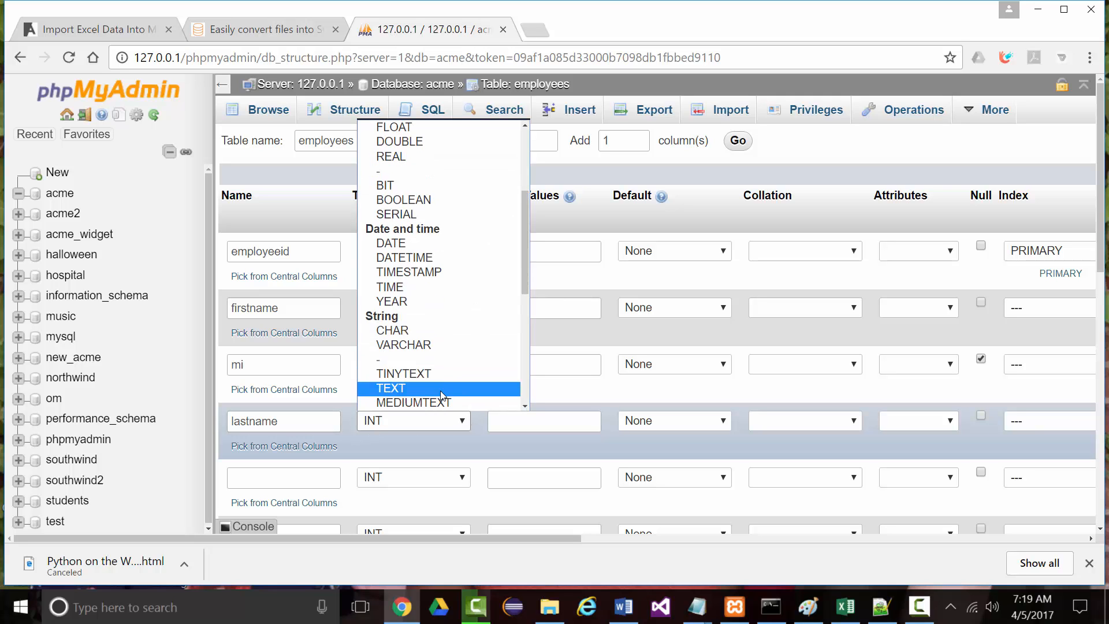
{"action": "left_click", "coordinate": [403, 344]}
{"action": "left_click", "coordinate": [488, 422]}
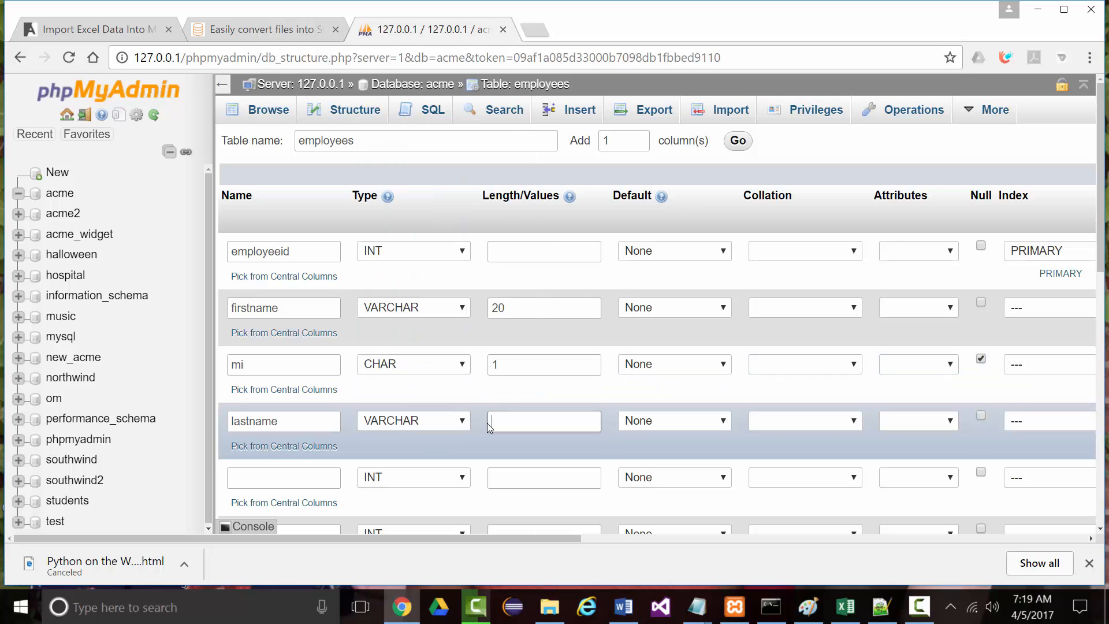
{"action": "type", "text": "20"}
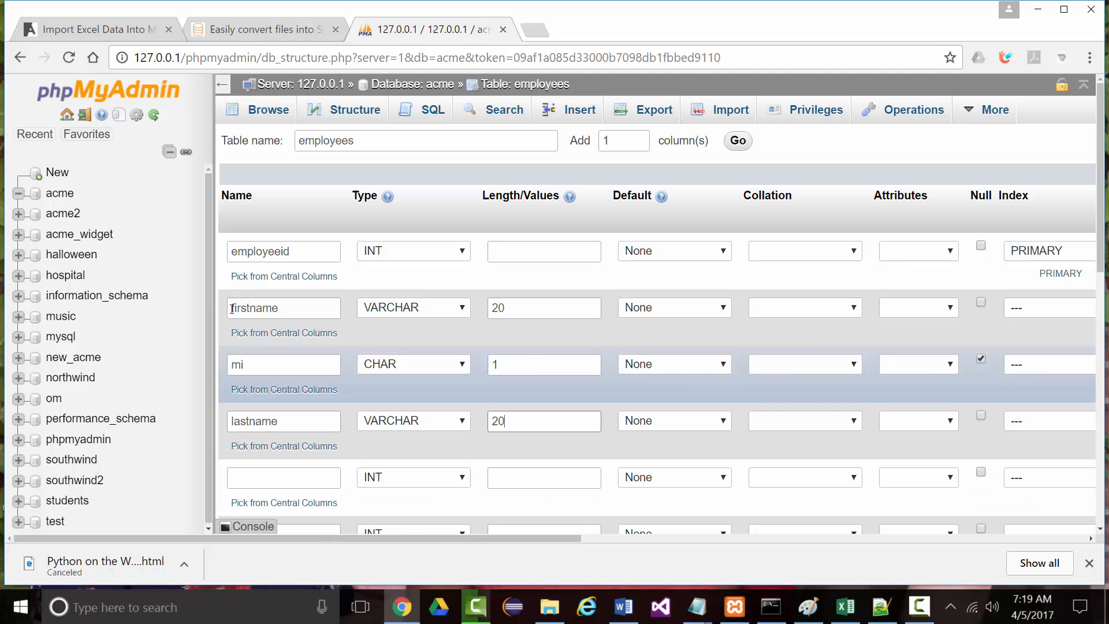
{"action": "left_click_drag", "start_coordinate": [214, 284], "coordinate": [58, 287]}
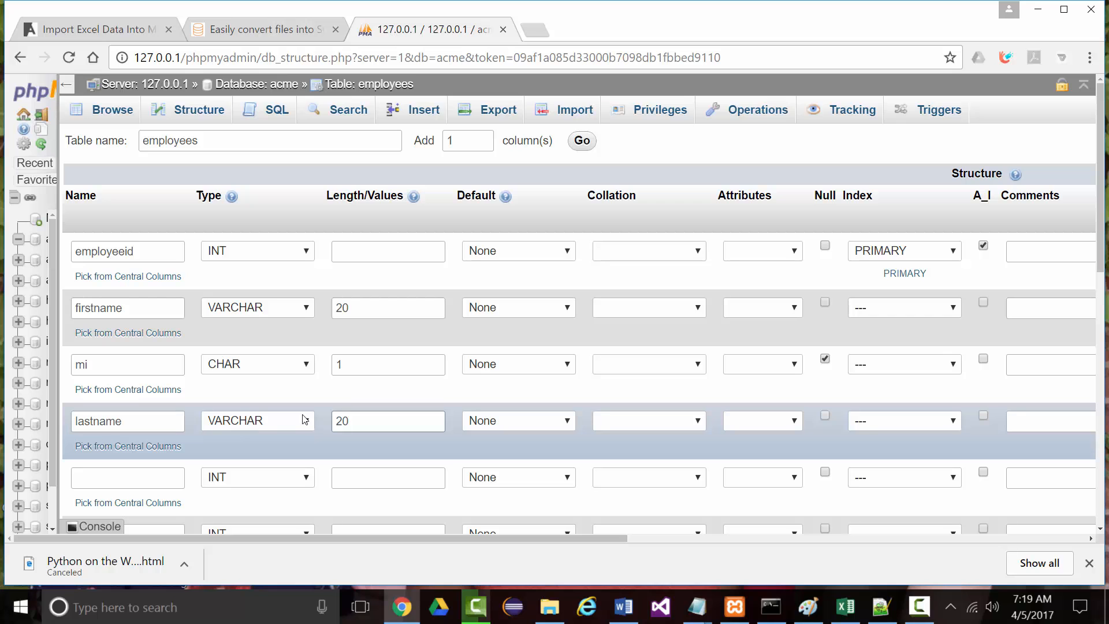
Add an address column of type VARCHAR(40)
{"action": "scroll", "coordinate": [572, 405], "scroll_direction": "down", "scroll_amount": 5}
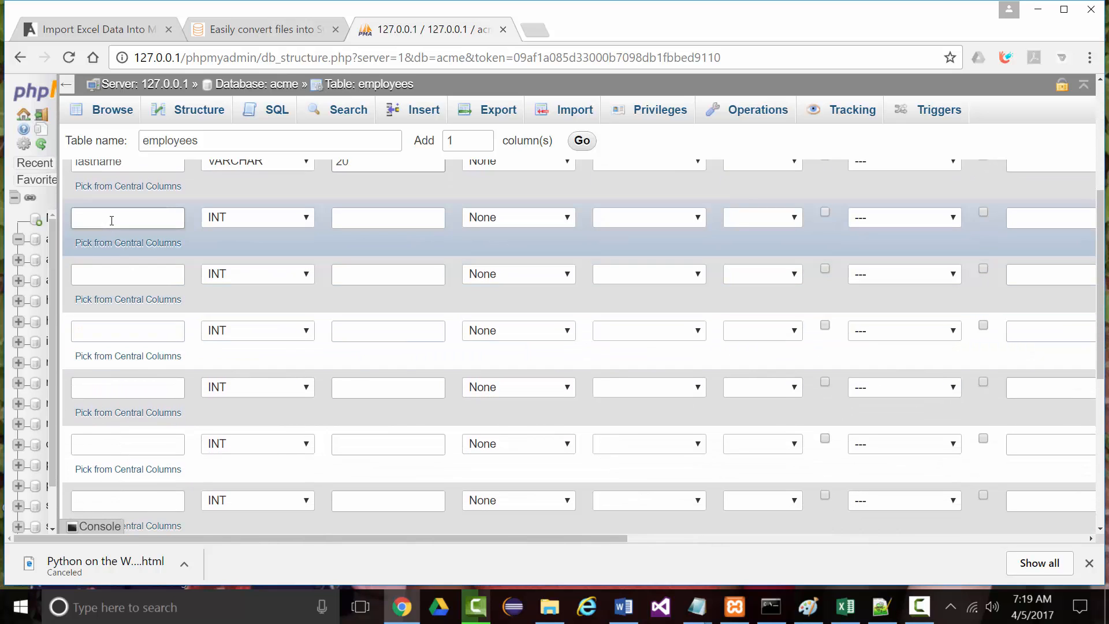
{"action": "left_click", "coordinate": [112, 218]}
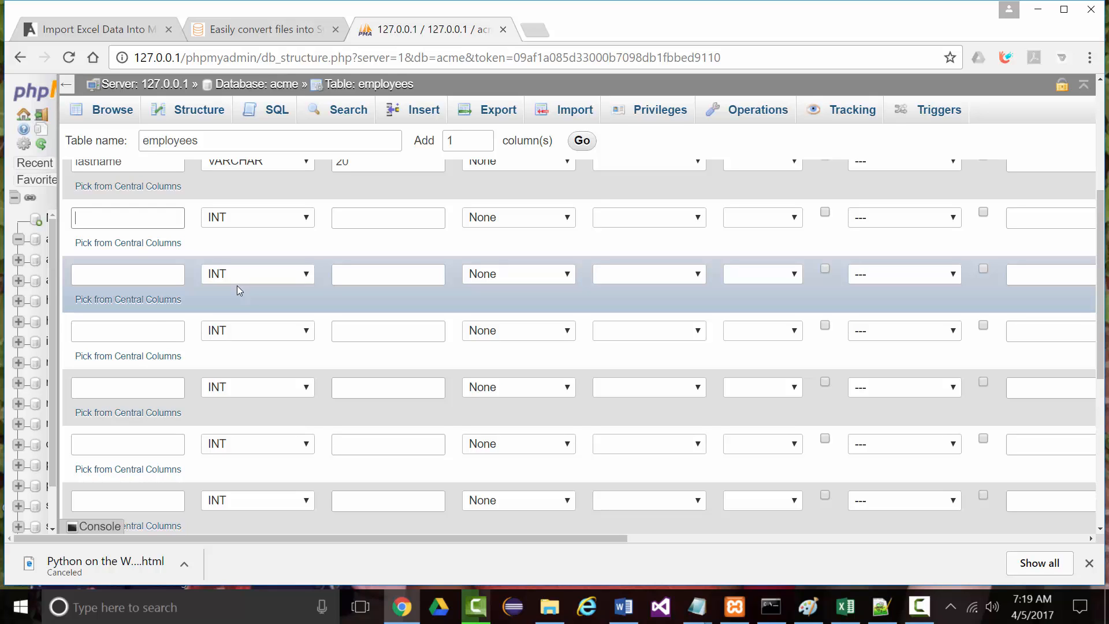
{"action": "type", "text": "address"}
{"action": "key", "text": "Tab"}
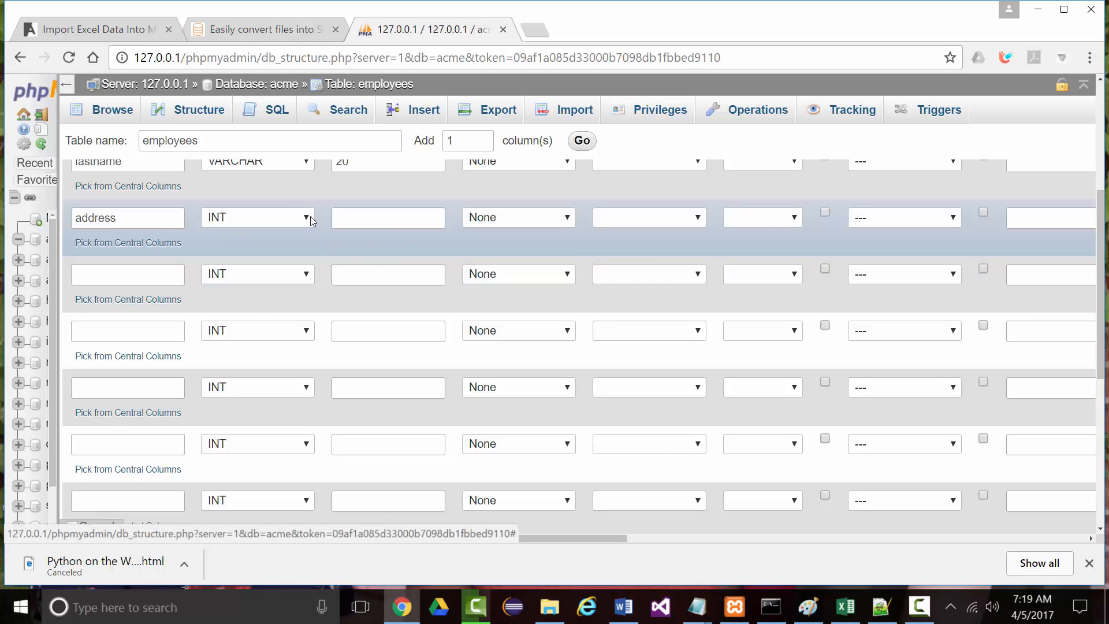
{"action": "left_click", "coordinate": [310, 217]}
{"action": "scroll", "coordinate": [263, 434], "scroll_direction": "down", "scroll_amount": 3}
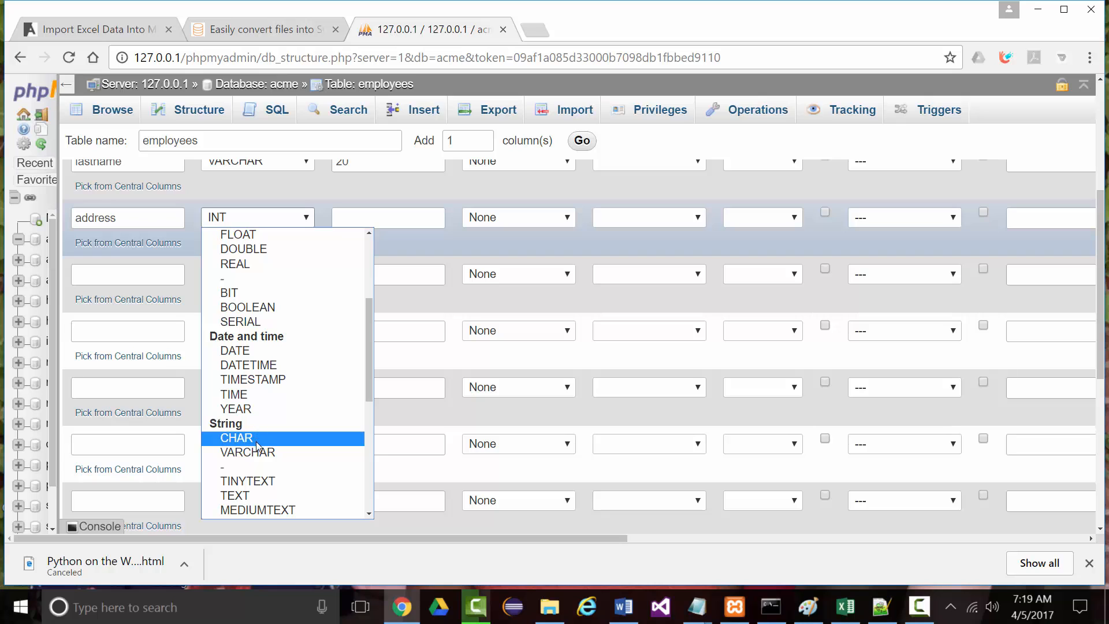
{"action": "left_click", "coordinate": [258, 439]}
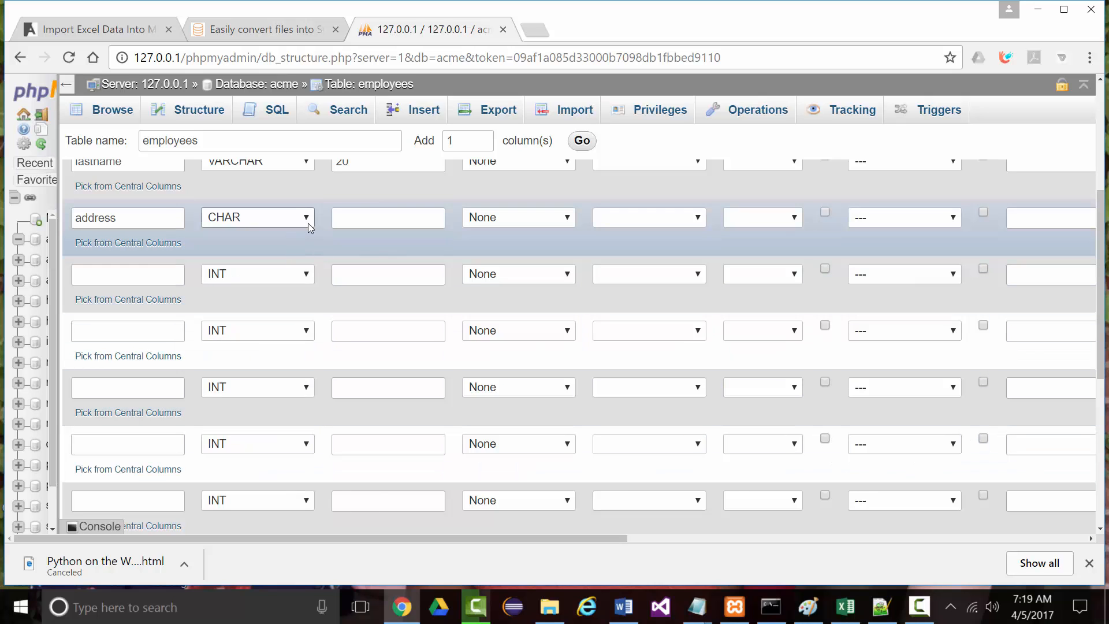
{"action": "left_click", "coordinate": [308, 223]}
{"action": "scroll", "coordinate": [262, 370], "scroll_direction": "down", "scroll_amount": 7}
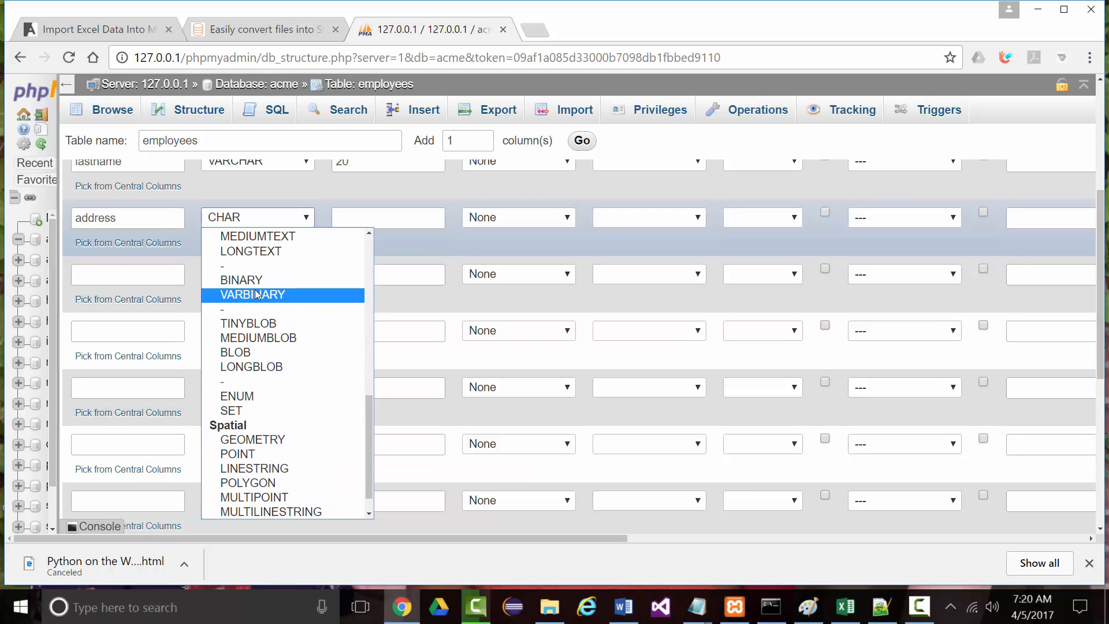
{"action": "scroll", "coordinate": [254, 286], "scroll_direction": "up", "scroll_amount": 4}
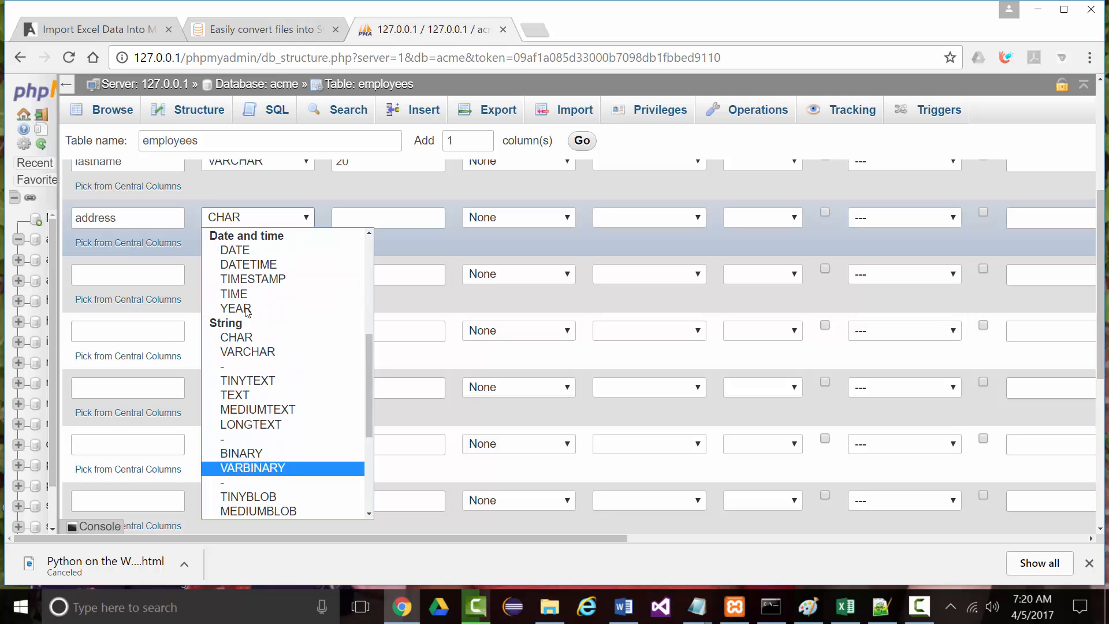
{"action": "left_click", "coordinate": [250, 353]}
{"action": "left_click", "coordinate": [371, 223]}
{"action": "type", "text": "4"}
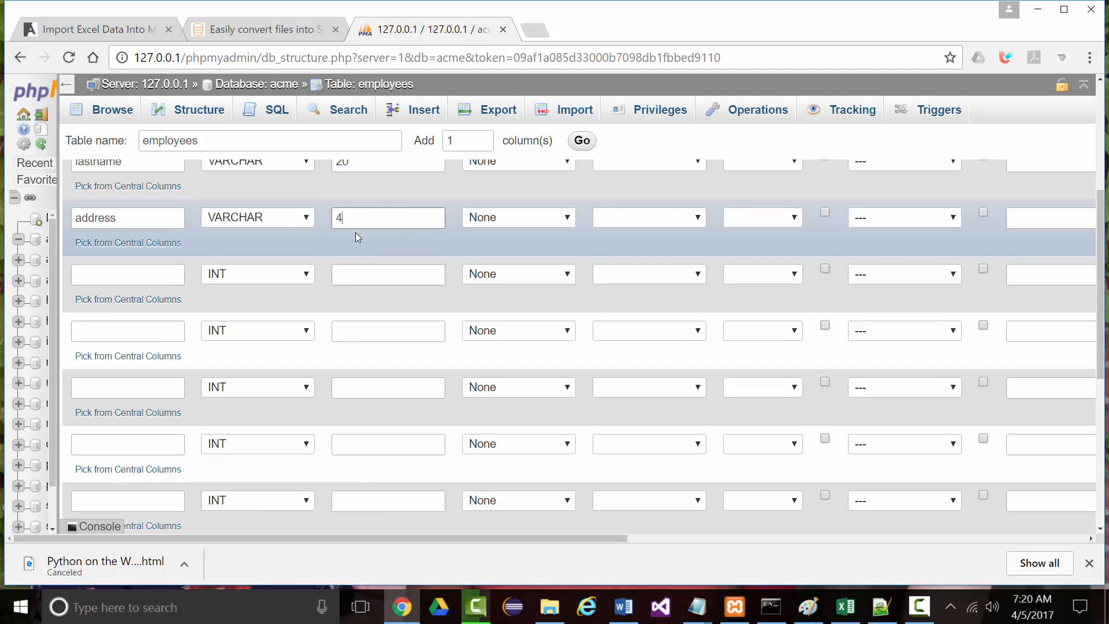
{"action": "type", "text": "0"}
Add a city column of type VARCHAR(25)
{"action": "left_click", "coordinate": [109, 278]}
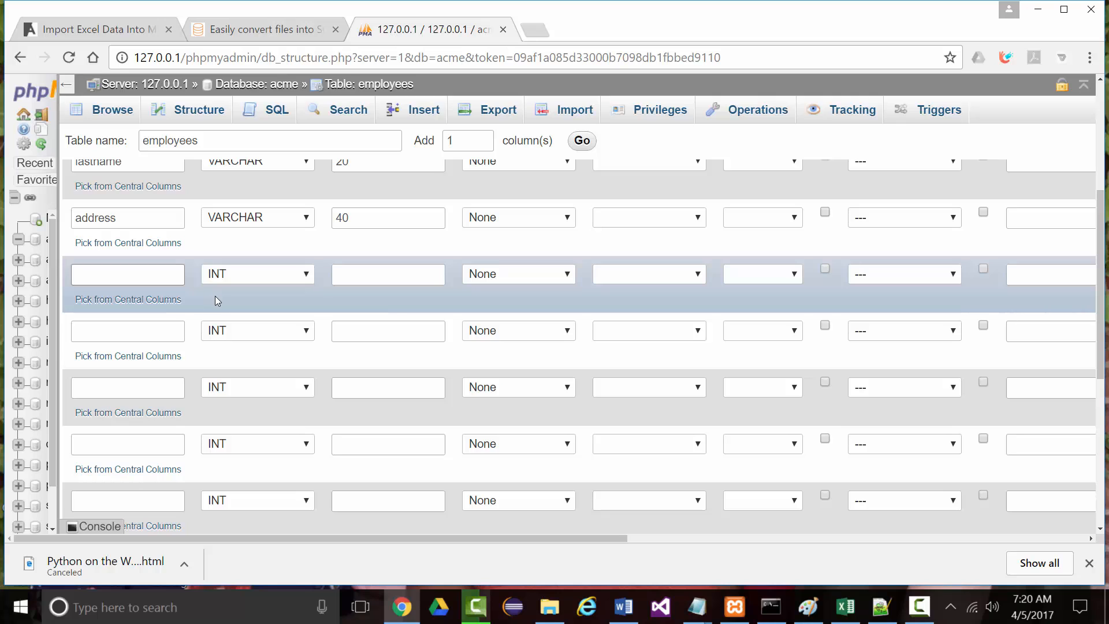
{"action": "type", "text": "city"}
{"action": "left_click", "coordinate": [309, 278]}
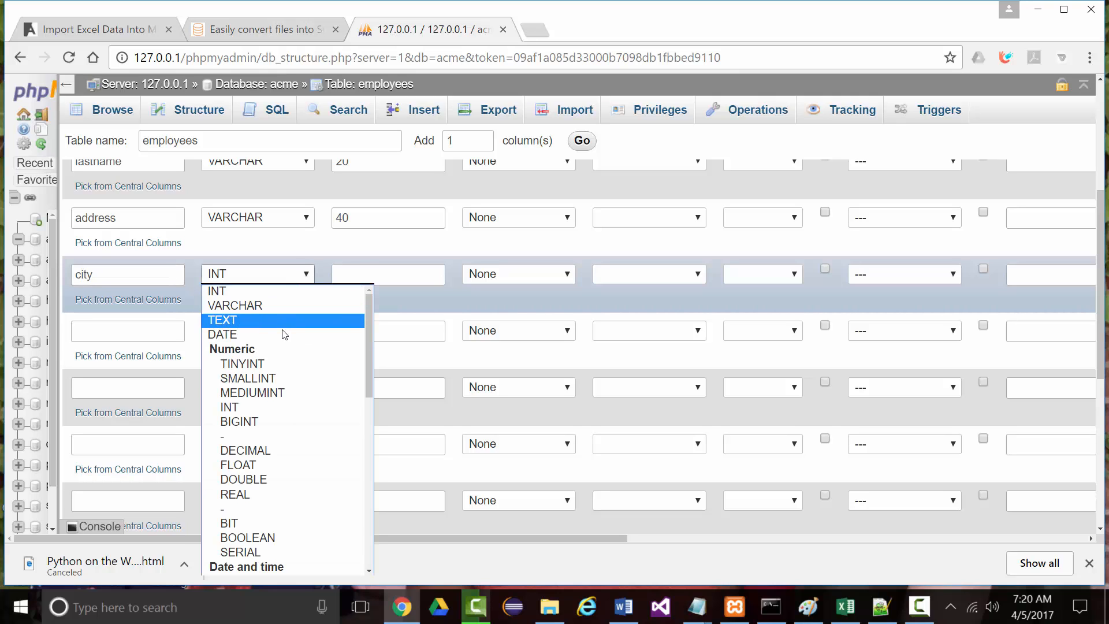
{"action": "scroll", "coordinate": [253, 462], "scroll_direction": "down", "scroll_amount": 3}
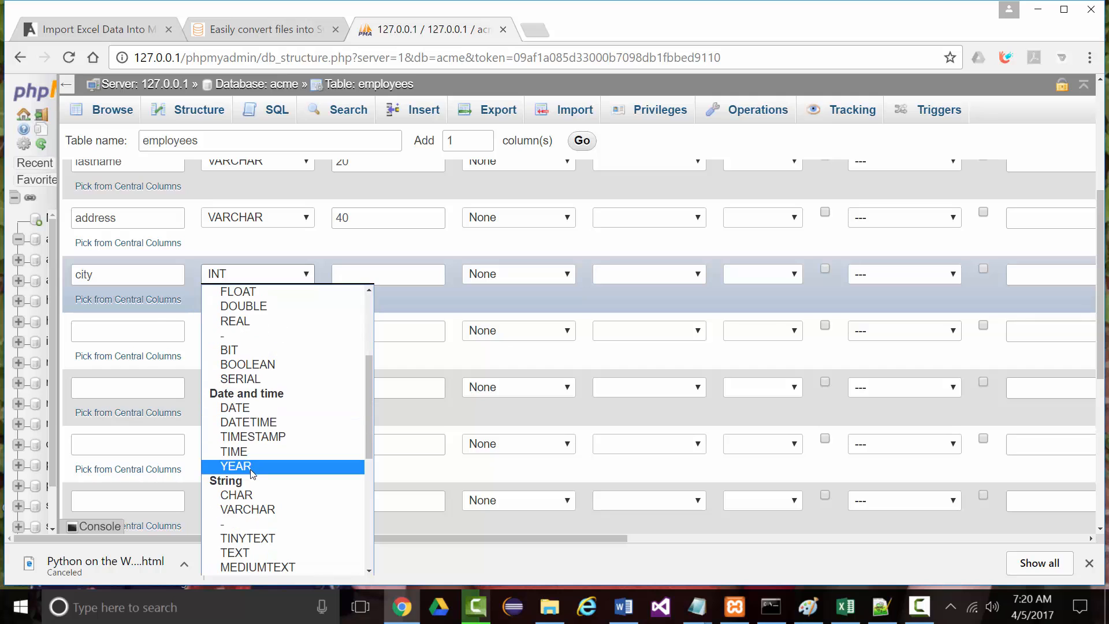
{"action": "left_click", "coordinate": [250, 510]}
{"action": "left_click", "coordinate": [365, 277]}
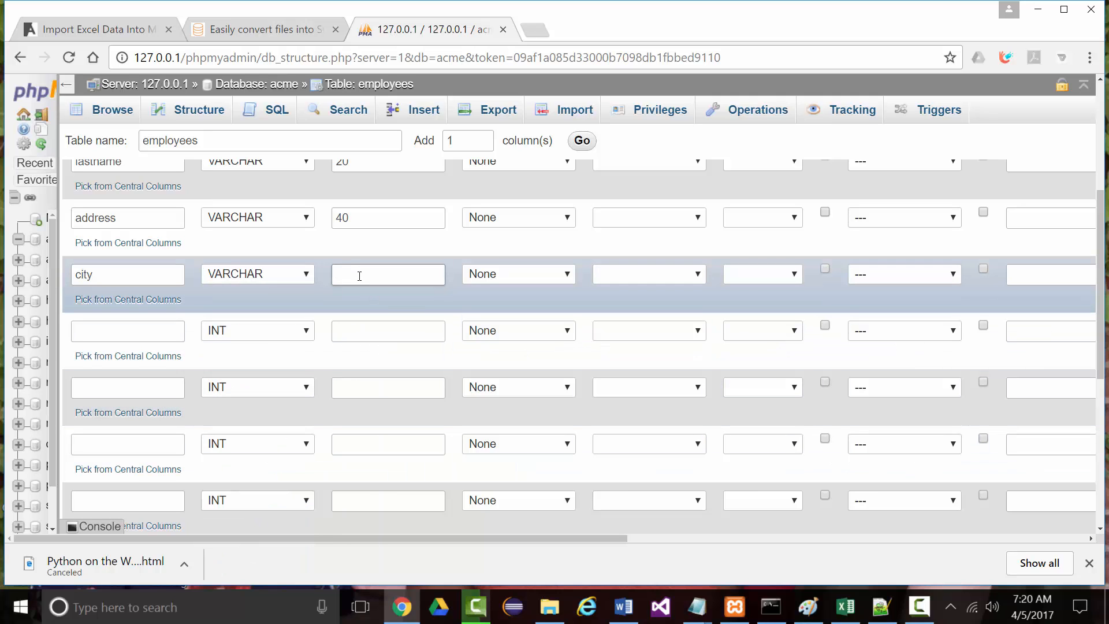
{"action": "type", "text": "25"}
Add a state column of type CHAR(2)
{"action": "left_click", "coordinate": [139, 325]}
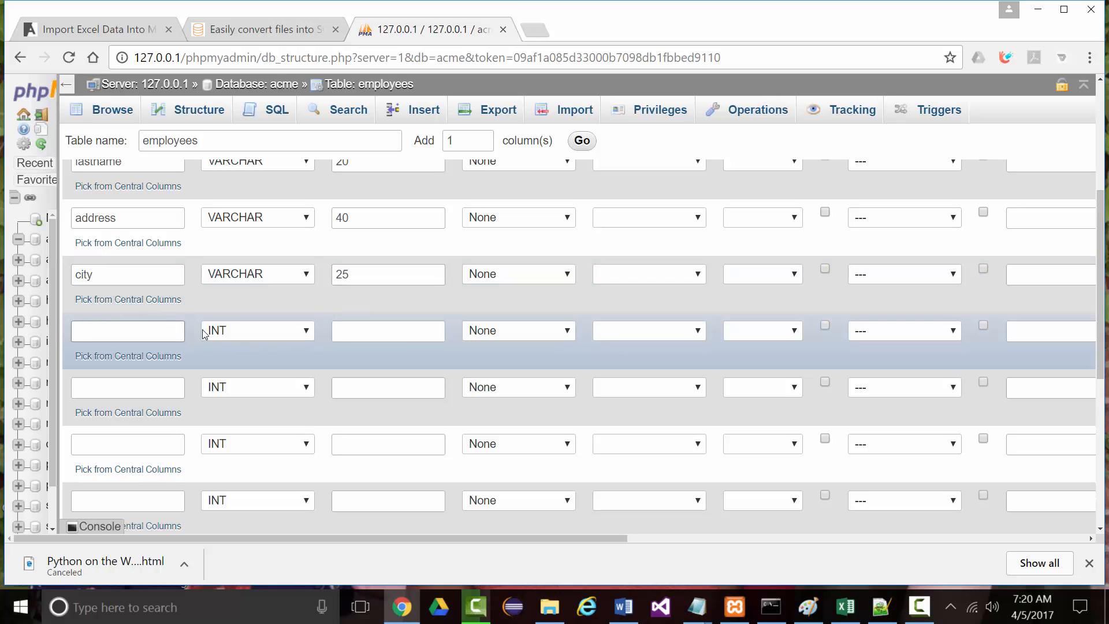
{"action": "type", "text": "state"}
{"action": "left_click", "coordinate": [306, 334]}
{"action": "scroll", "coordinate": [244, 273], "scroll_direction": "down", "scroll_amount": 4}
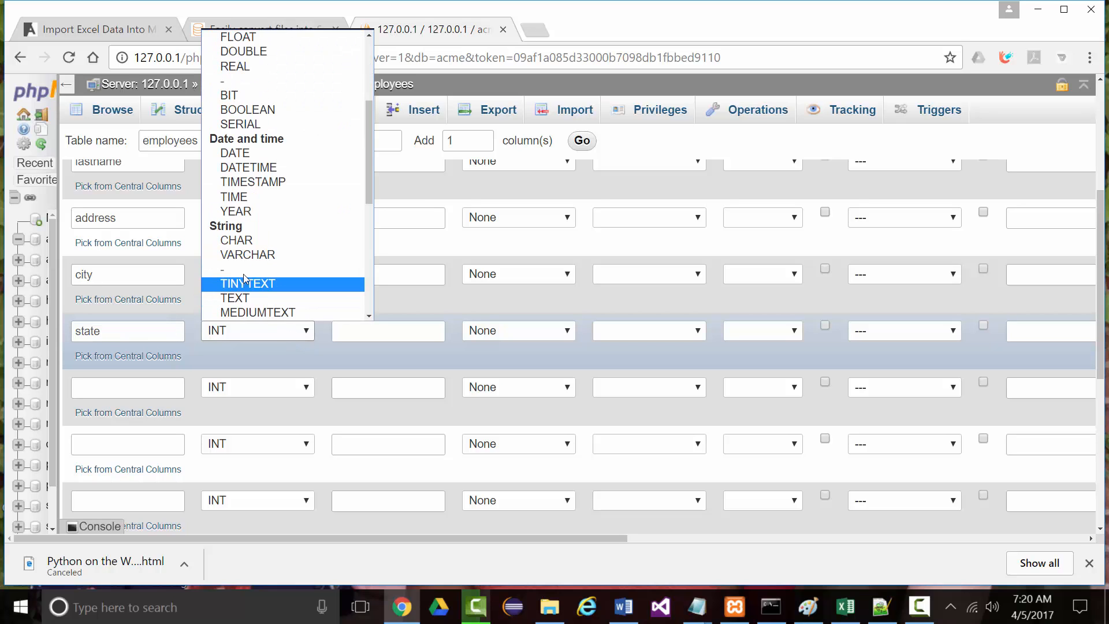
{"action": "left_click", "coordinate": [236, 240]}
{"action": "left_click", "coordinate": [358, 332]}
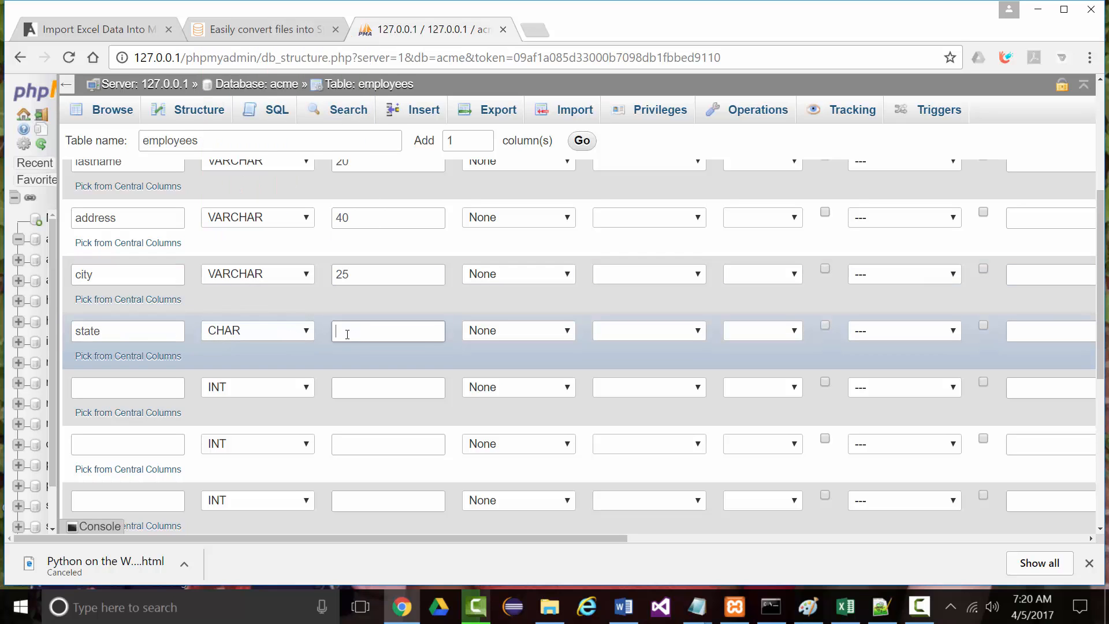
{"action": "type", "text": "2"}
Add a zip column of type VARCHAR(10)
{"action": "left_click", "coordinate": [110, 388]}
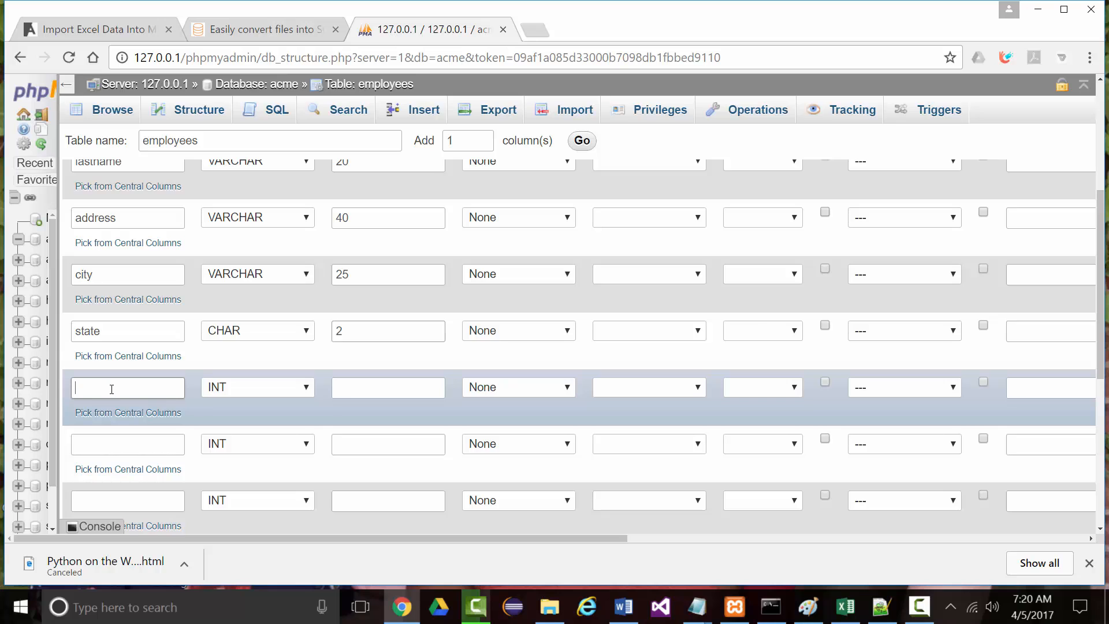
{"action": "type", "text": "zip"}
{"action": "left_click", "coordinate": [306, 388]}
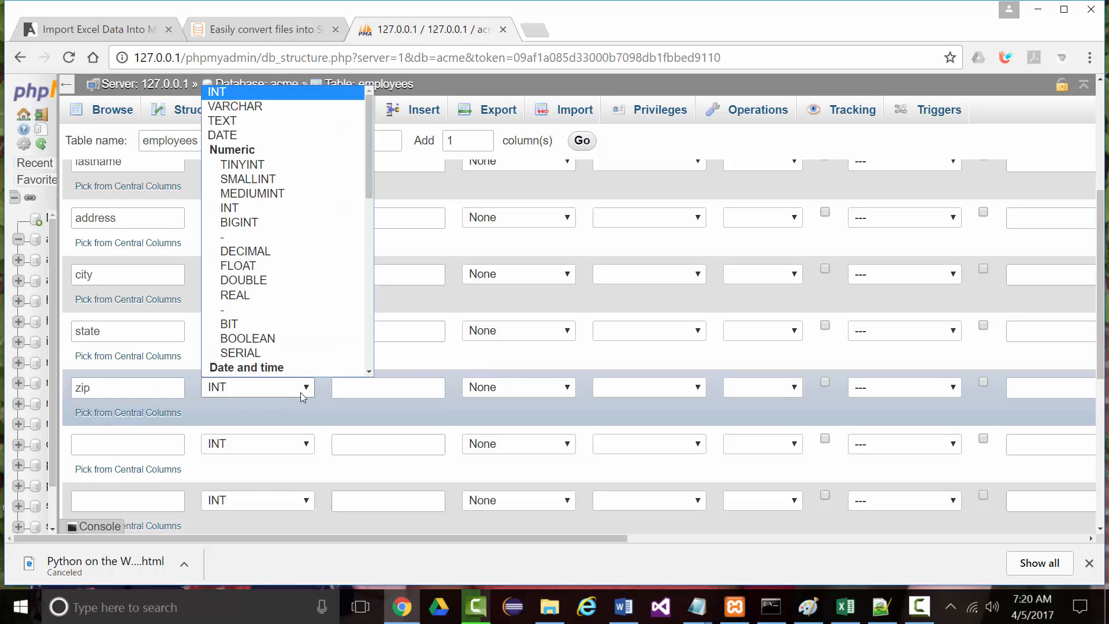
{"action": "scroll", "coordinate": [276, 367], "scroll_direction": "down", "scroll_amount": 3}
{"action": "left_click", "coordinate": [241, 311]}
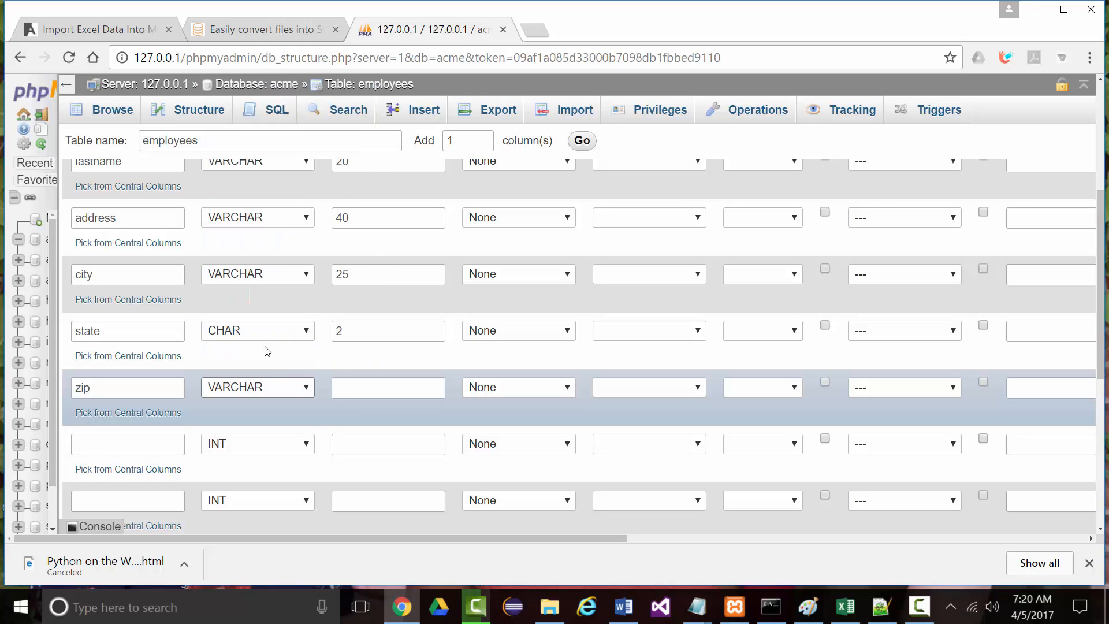
{"action": "left_click", "coordinate": [343, 388]}
{"action": "type", "text": "10"}
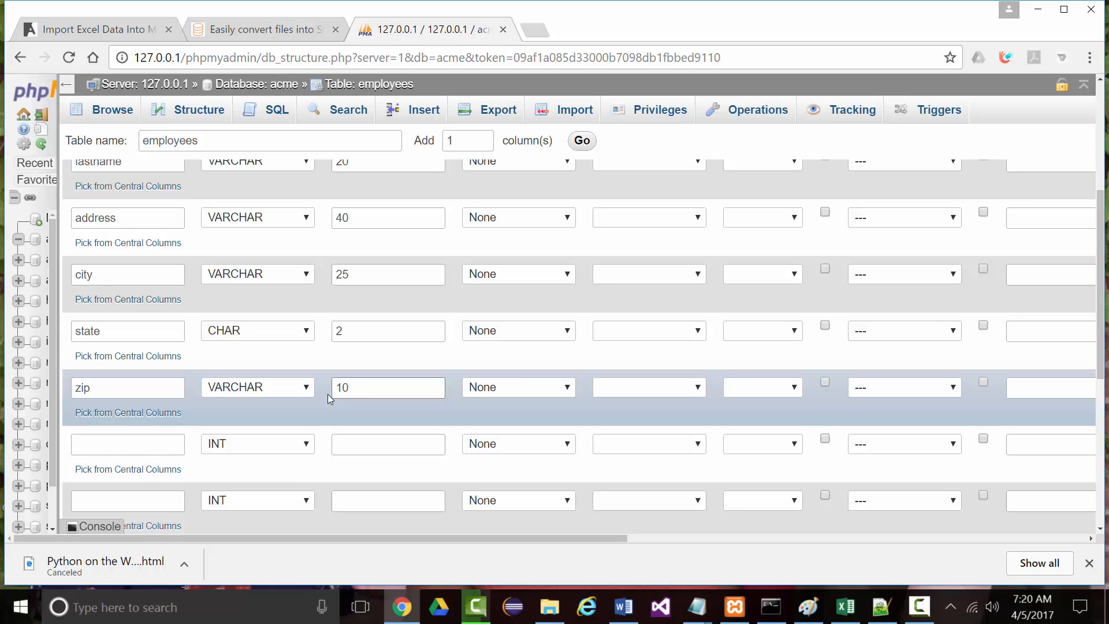
Add a deptname column of type VARCHAR(25)
{"action": "left_click", "coordinate": [109, 446]}
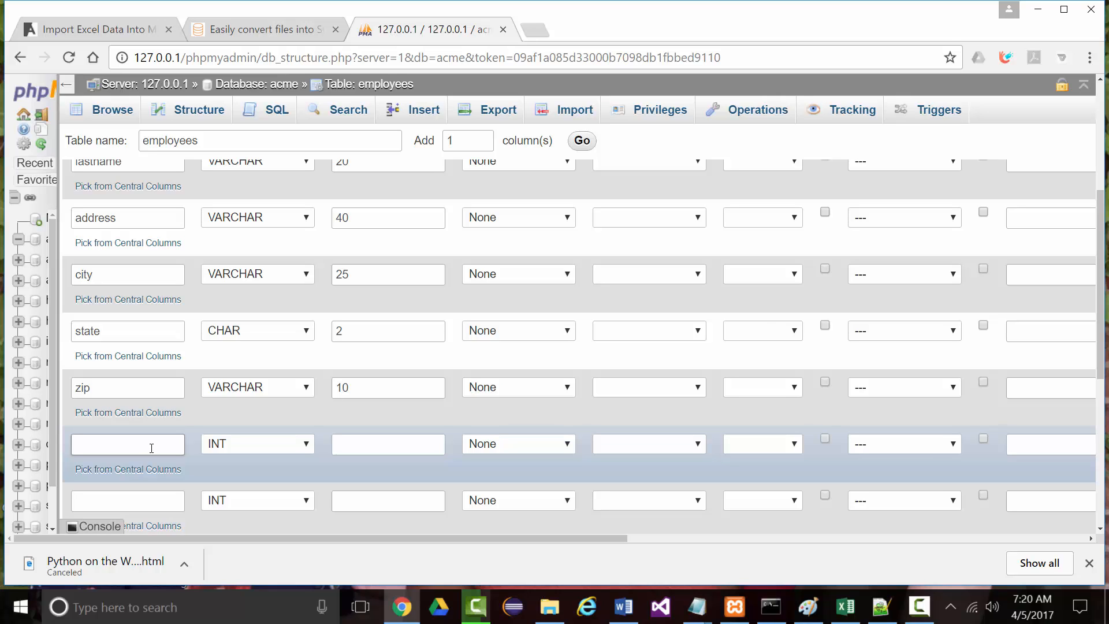
{"action": "type", "text": "deptname"}
{"action": "left_click", "coordinate": [304, 445]}
{"action": "scroll", "coordinate": [243, 381], "scroll_direction": "down", "scroll_amount": 5}
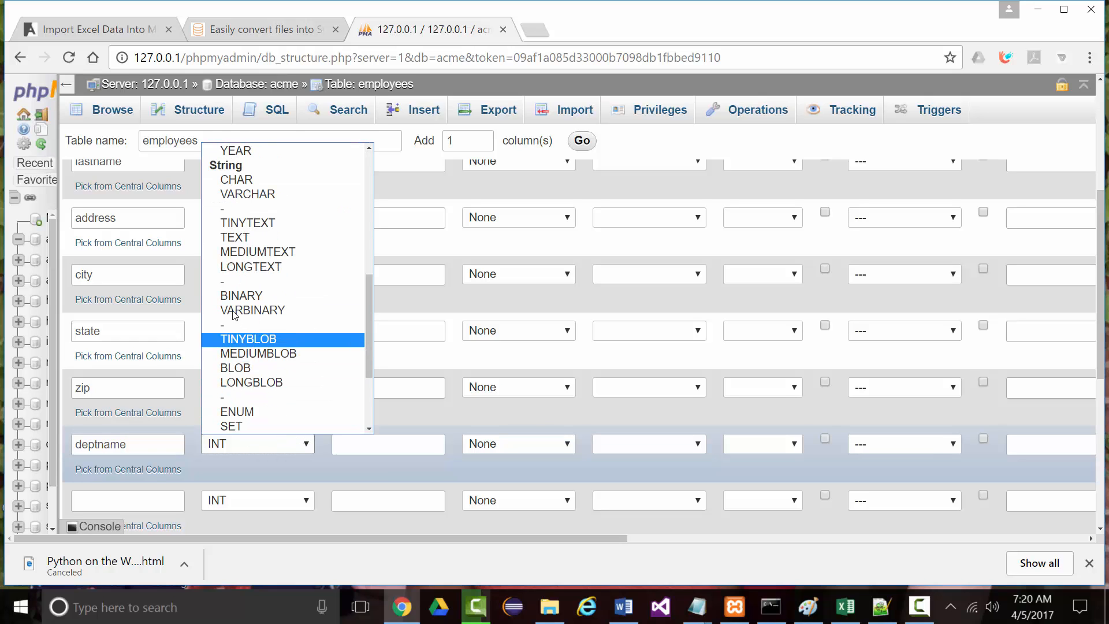
{"action": "scroll", "coordinate": [231, 286], "scroll_direction": "up", "scroll_amount": 3}
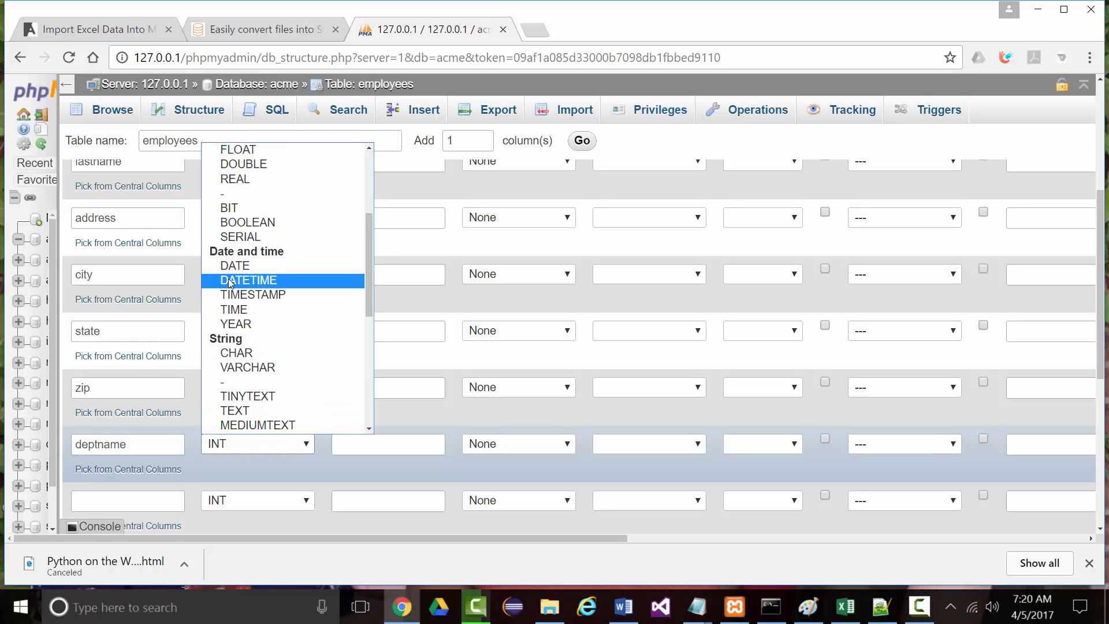
{"action": "left_click", "coordinate": [240, 370]}
{"action": "left_click", "coordinate": [349, 437]}
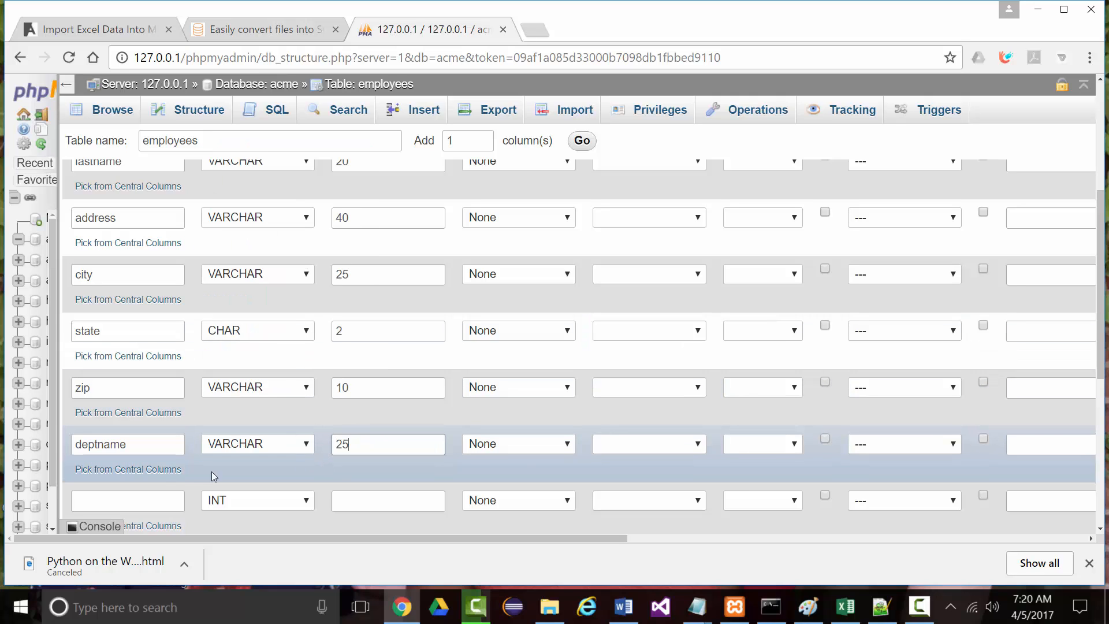
{"action": "scroll", "coordinate": [179, 481], "scroll_direction": "down", "scroll_amount": 1}
{"action": "left_click", "coordinate": [180, 426]}
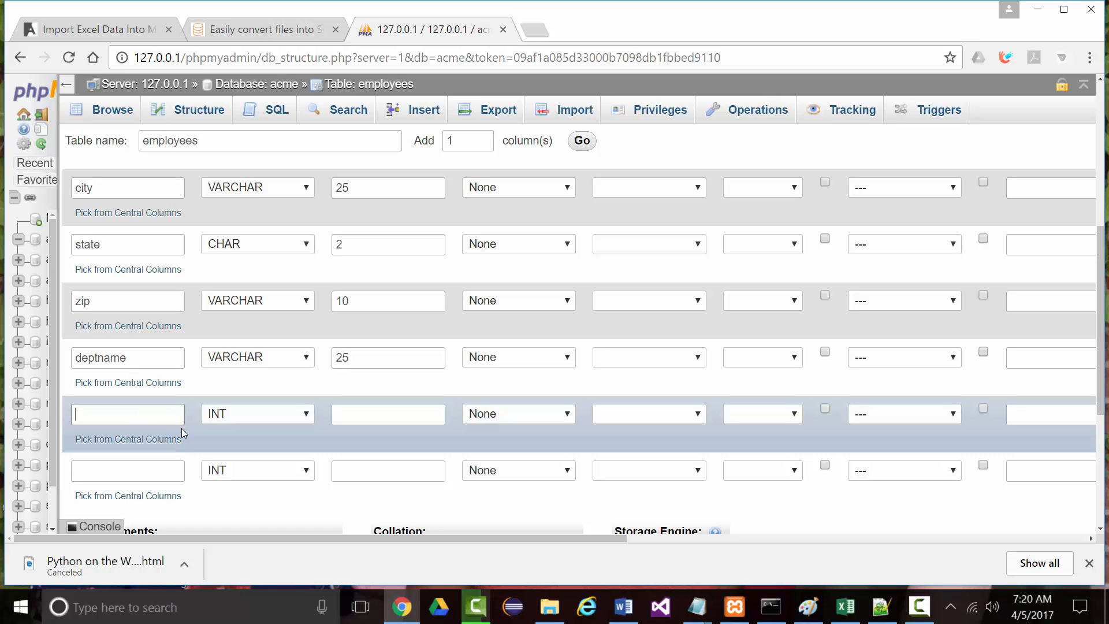
Add deptnumber with length 11 and an ssn column of type CHAR(11)
{"action": "type", "text": "deptnumber"}
{"action": "left_click", "coordinate": [354, 414]}
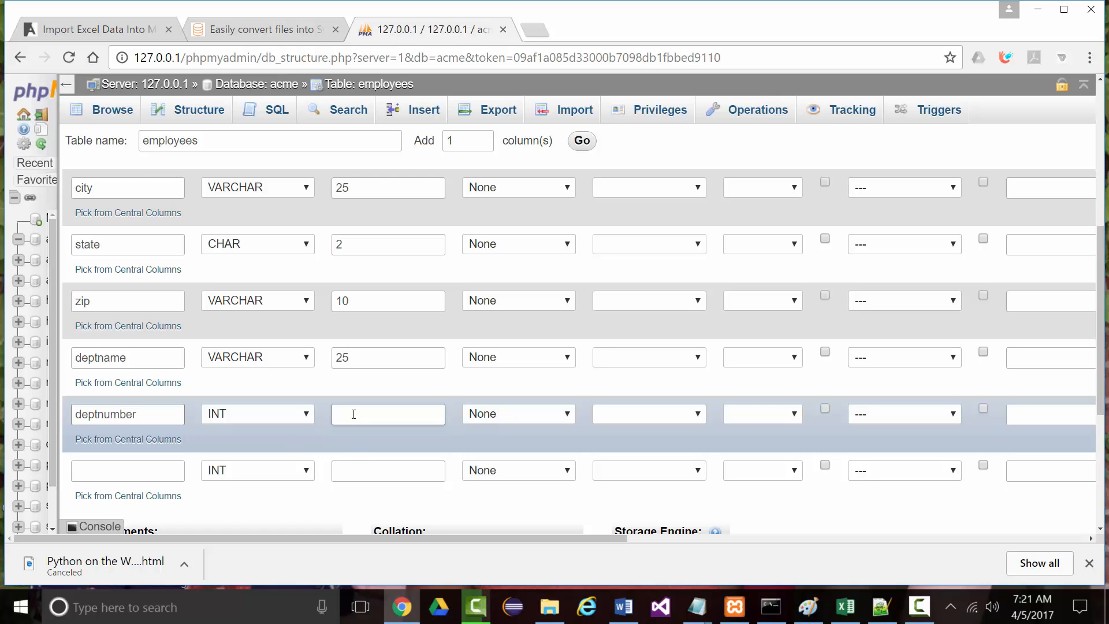
{"action": "type", "text": "11"}
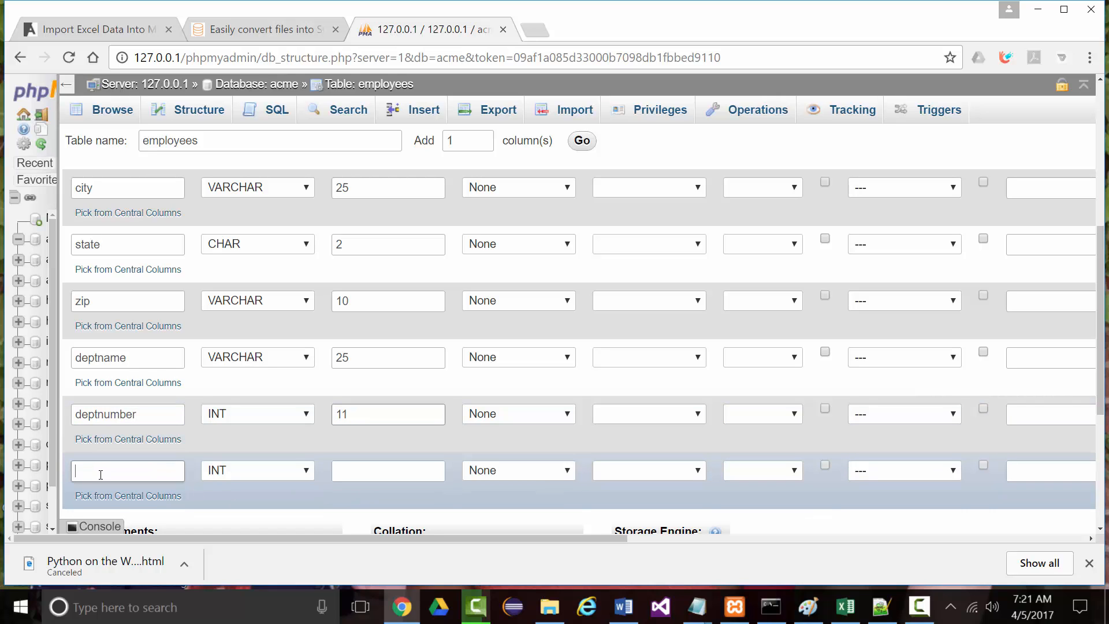
{"action": "type", "text": "ssn"}
{"action": "left_click", "coordinate": [303, 473]}
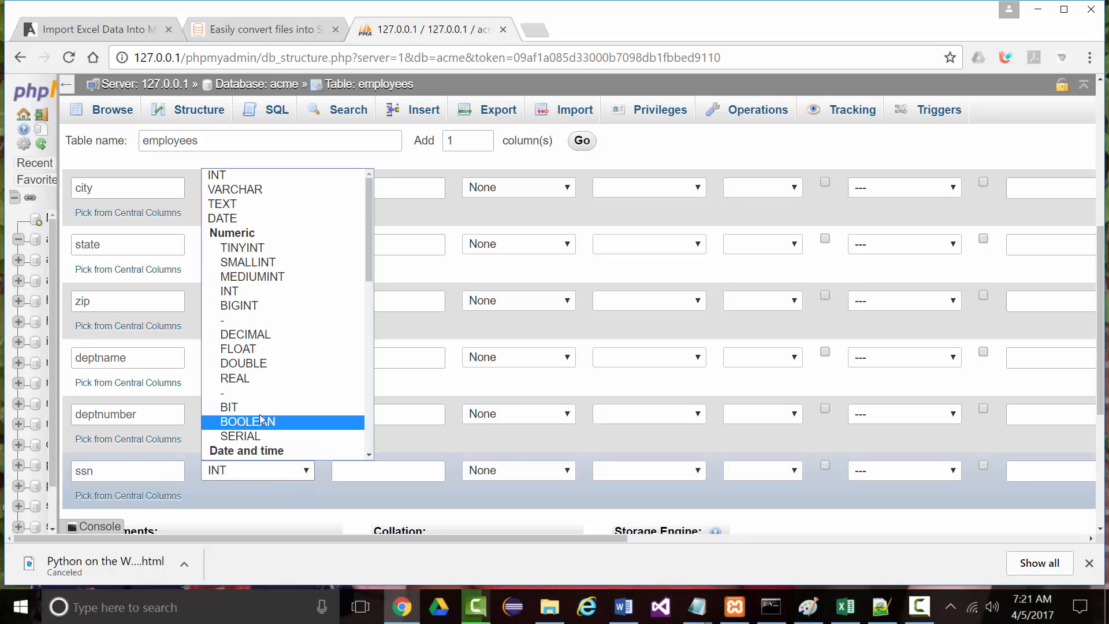
{"action": "scroll", "coordinate": [240, 292], "scroll_direction": "down", "scroll_amount": 3}
{"action": "left_click", "coordinate": [237, 379]}
{"action": "left_click", "coordinate": [340, 471]}
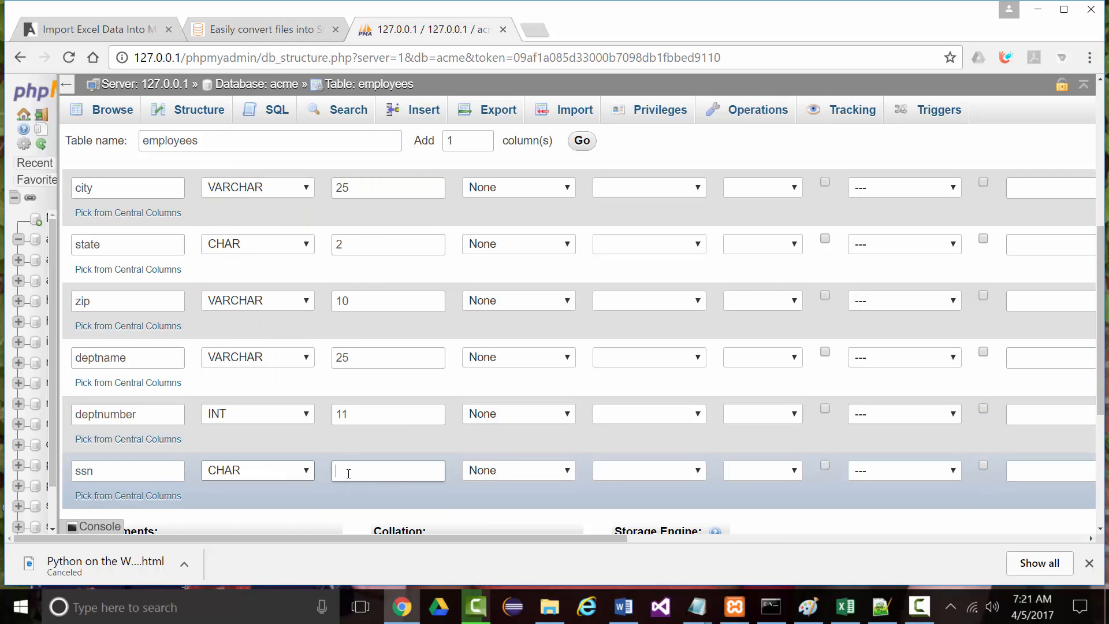
{"action": "type", "text": "11"}
Save the employees table with its 11 column definitions
{"action": "scroll", "coordinate": [353, 471], "scroll_direction": "down", "scroll_amount": 2}
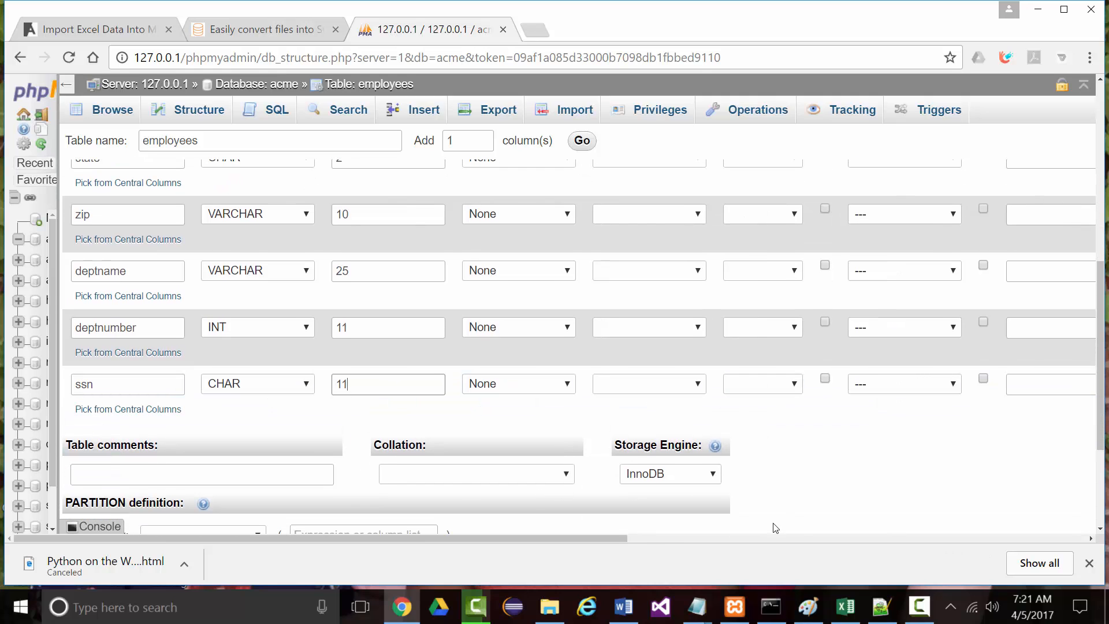
{"action": "scroll", "coordinate": [693, 517], "scroll_direction": "up", "scroll_amount": 1}
{"action": "scroll", "coordinate": [626, 505], "scroll_direction": "down", "scroll_amount": 5}
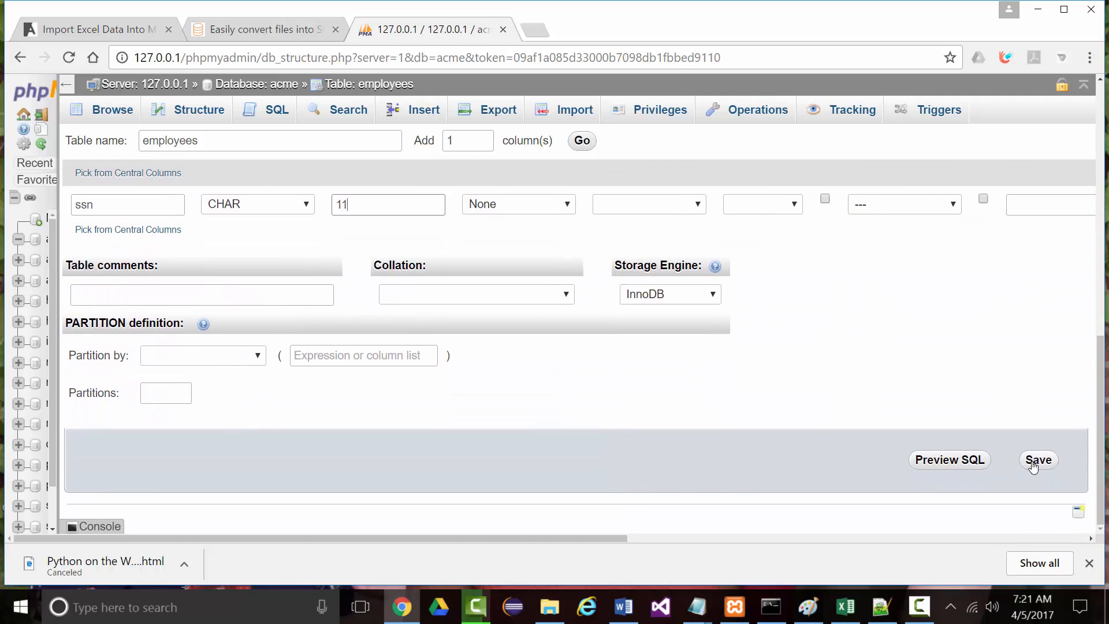
{"action": "left_click", "coordinate": [1033, 465]}
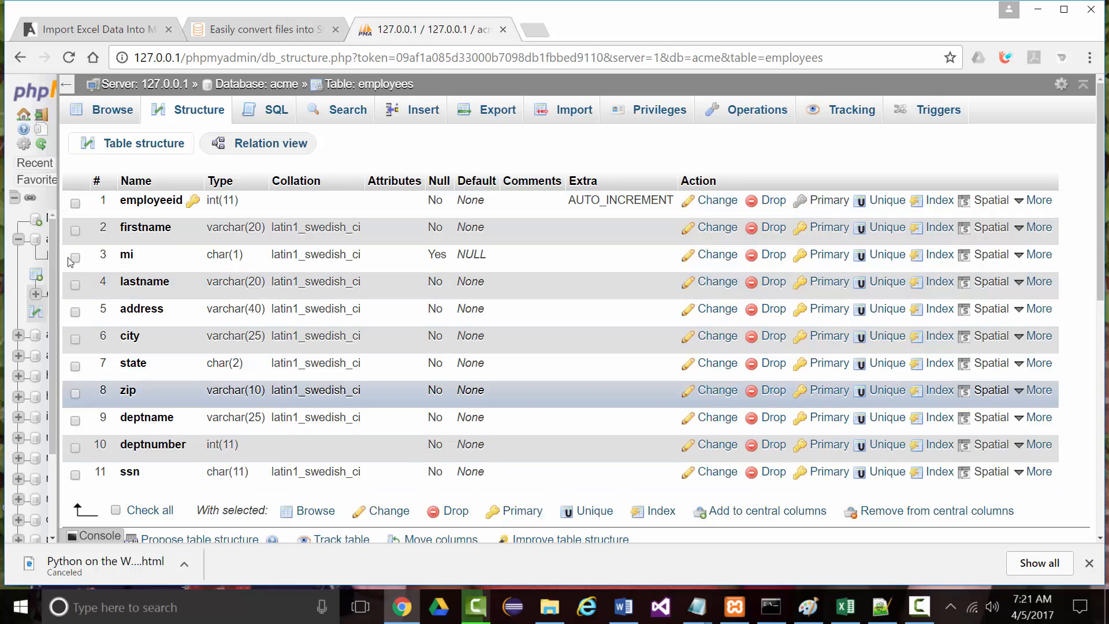
Move the ssn column up to sit directly after employeeid
{"action": "left_click", "coordinate": [76, 475]}
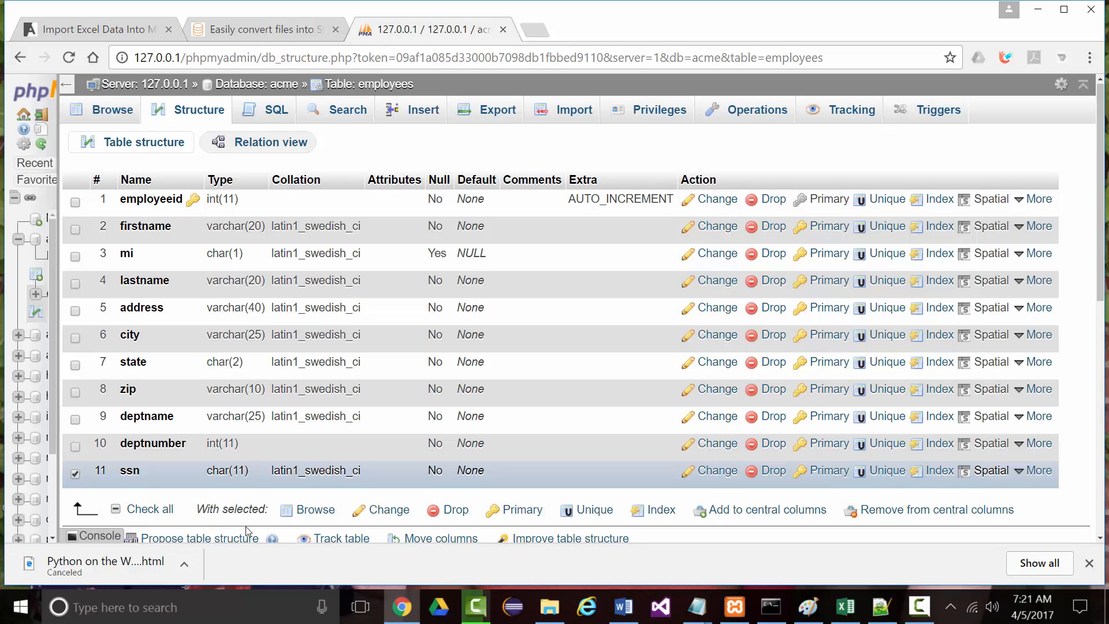
{"action": "scroll", "coordinate": [244, 529], "scroll_direction": "down", "scroll_amount": 1}
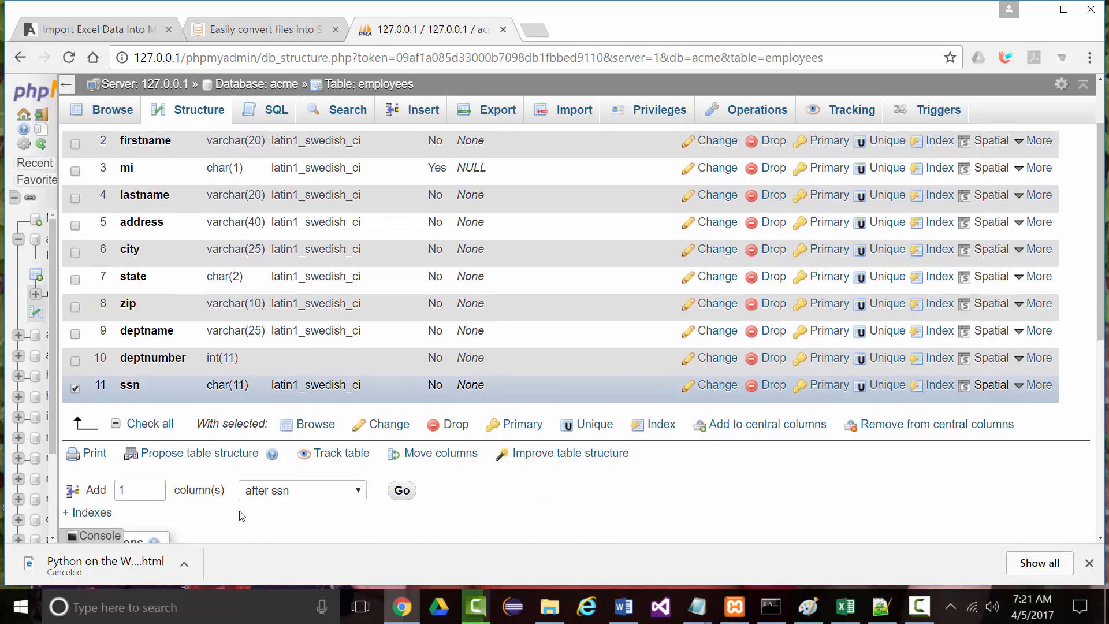
{"action": "left_click", "coordinate": [427, 463]}
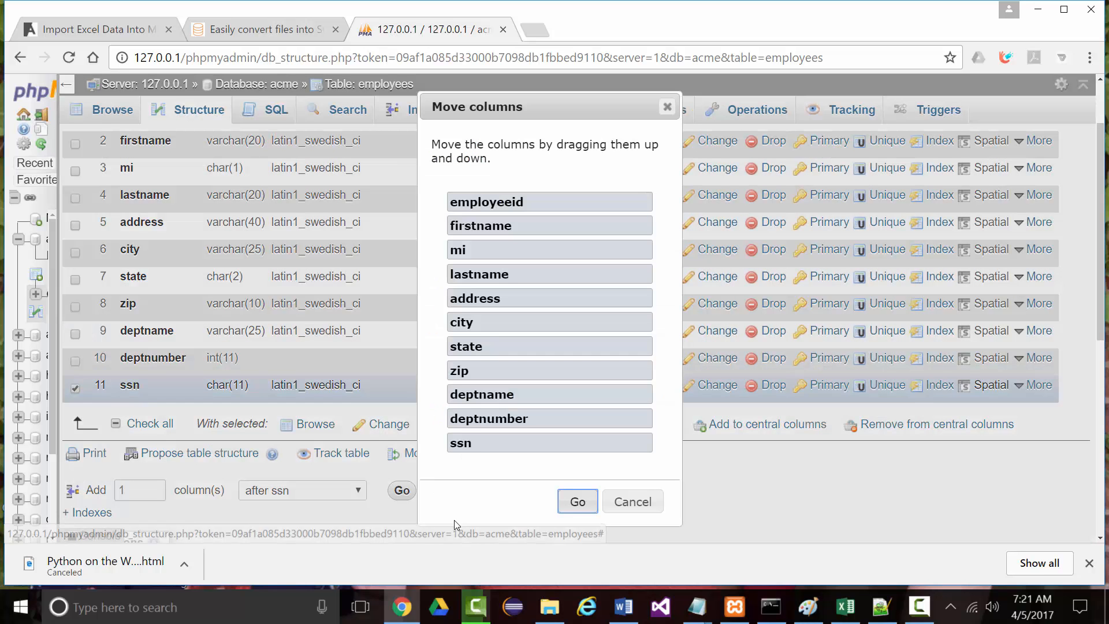
{"action": "left_click_drag", "start_coordinate": [477, 445], "coordinate": [460, 216]}
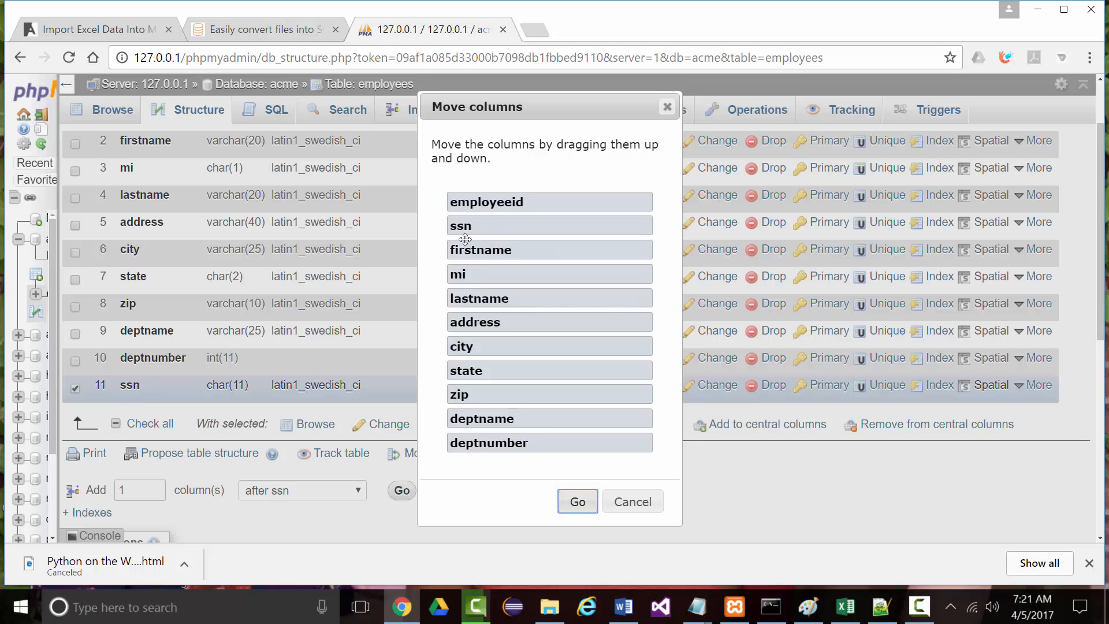
{"action": "left_click", "coordinate": [575, 502]}
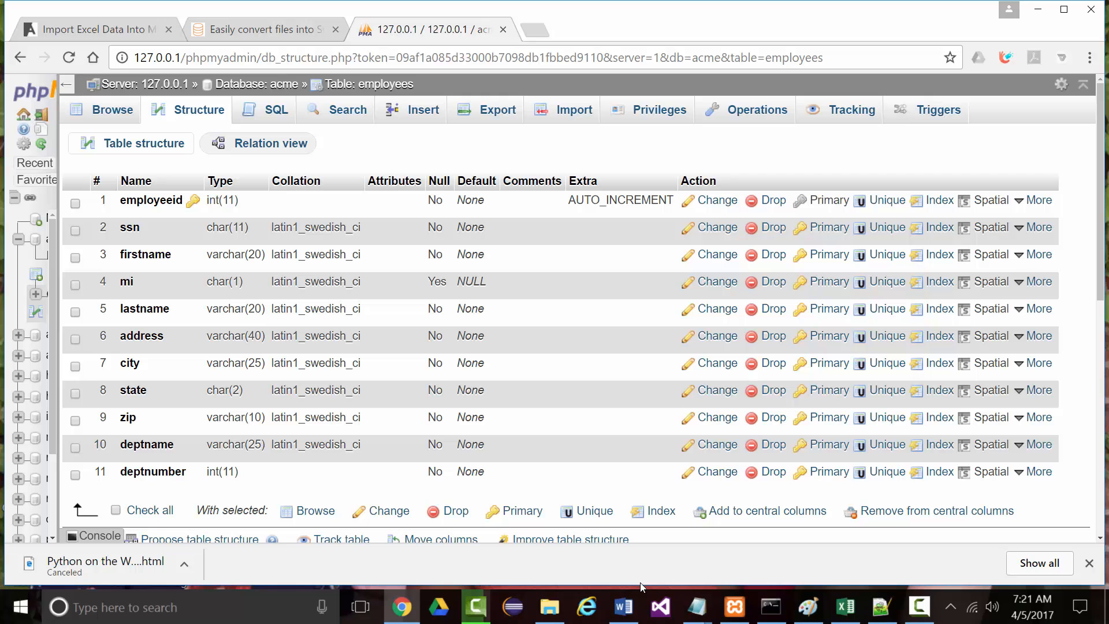
Run SELECT * FROM employees WHERE 1 from the SQL tab, which returns an empty result
{"action": "left_click", "coordinate": [269, 111]}
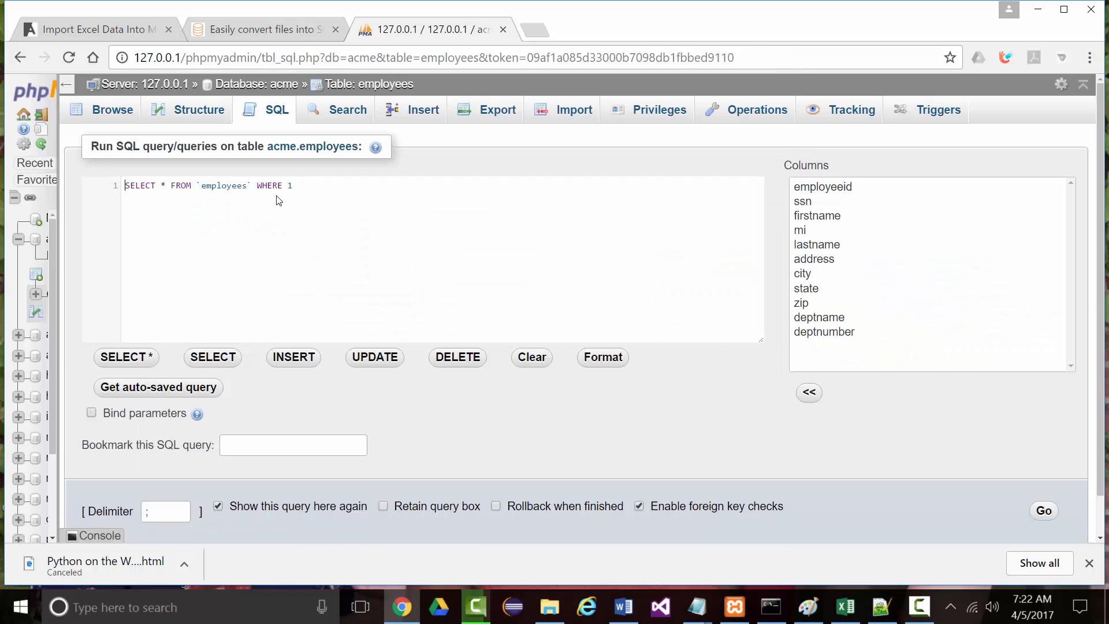
{"action": "left_click", "coordinate": [1043, 511]}
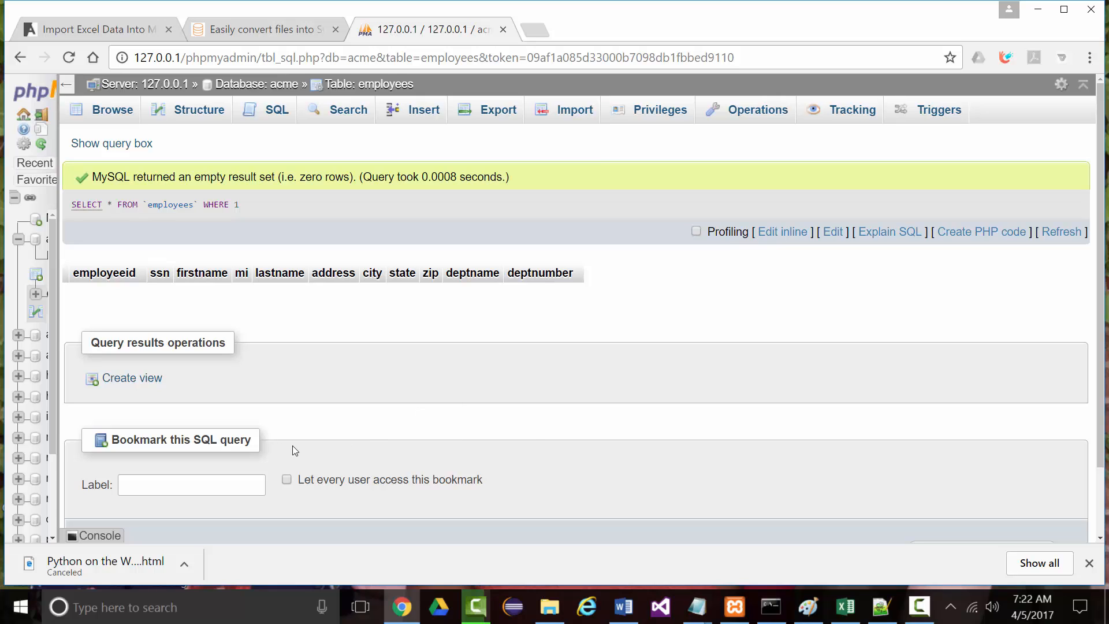
Open ACME.xlsx from Recent Workbooks in Excel and select the employee table A5:AC15
{"action": "left_click", "coordinate": [852, 616]}
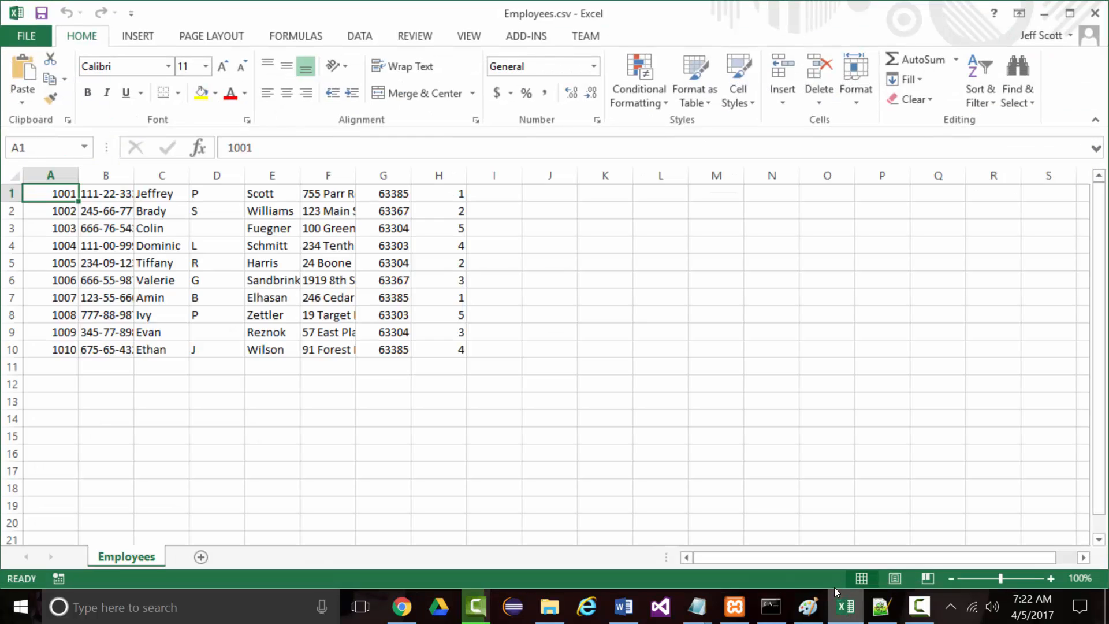
{"action": "left_click", "coordinate": [26, 36]}
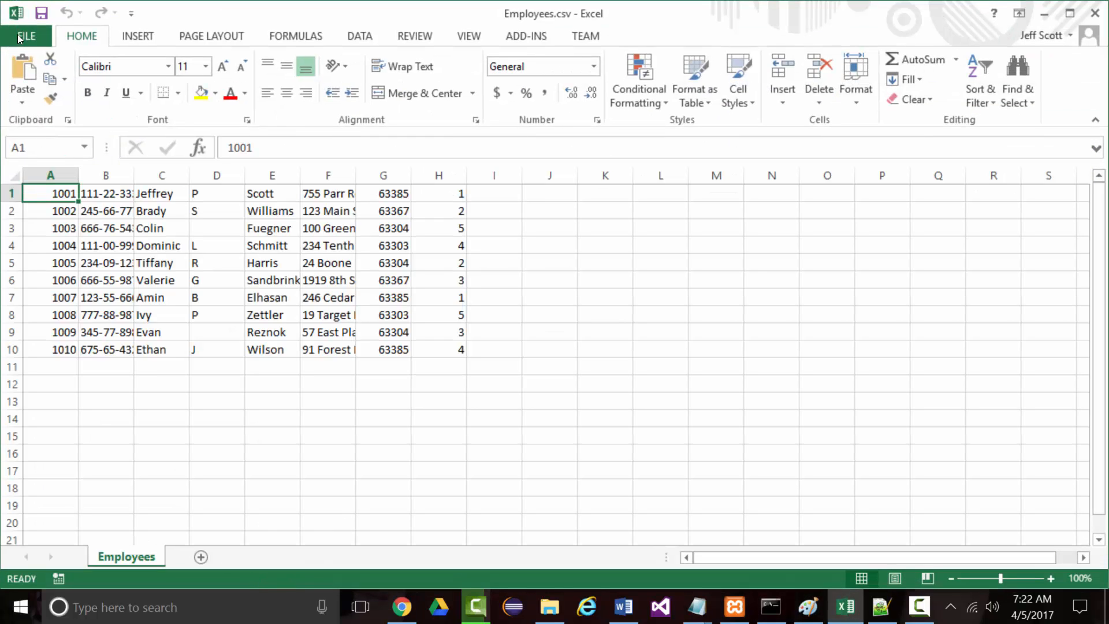
{"action": "left_click", "coordinate": [27, 141]}
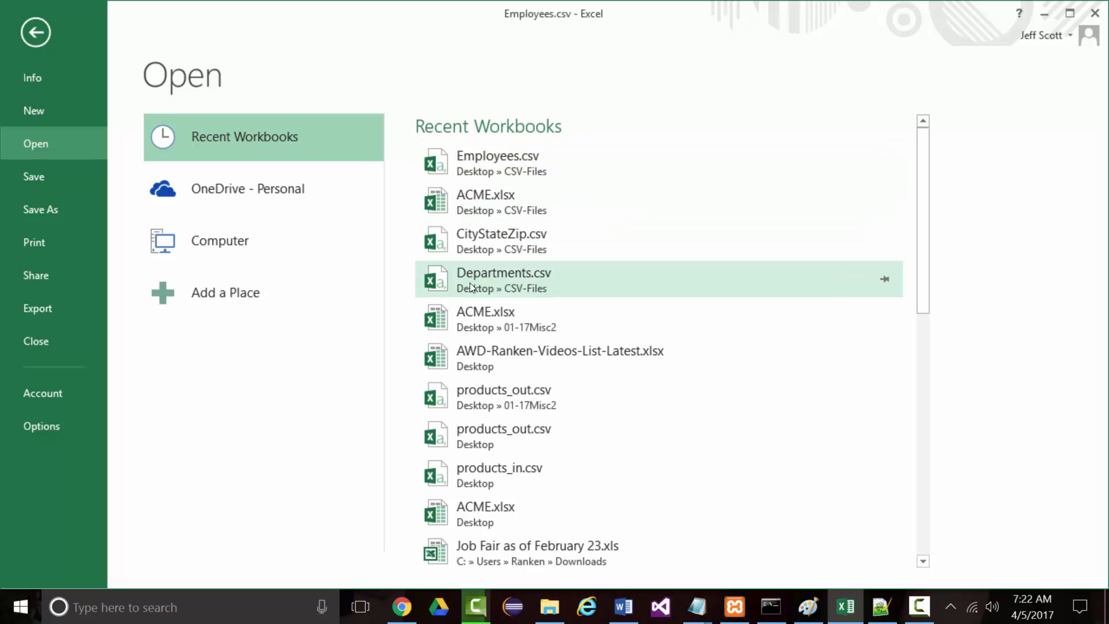
{"action": "left_click", "coordinate": [468, 312]}
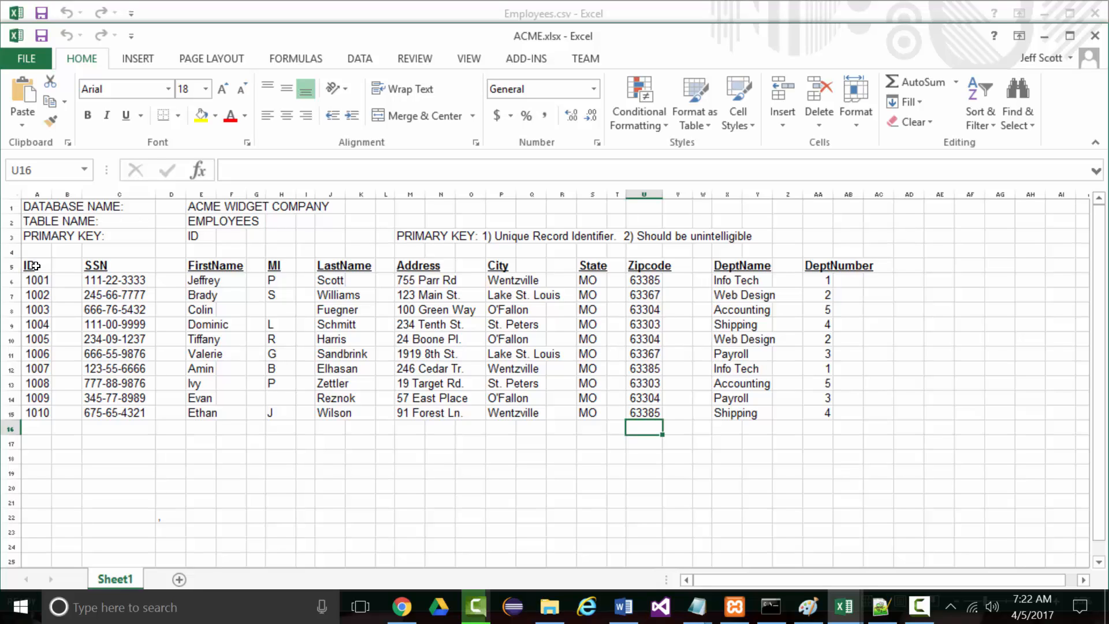
{"action": "left_click_drag", "start_coordinate": [29, 265], "coordinate": [874, 415]}
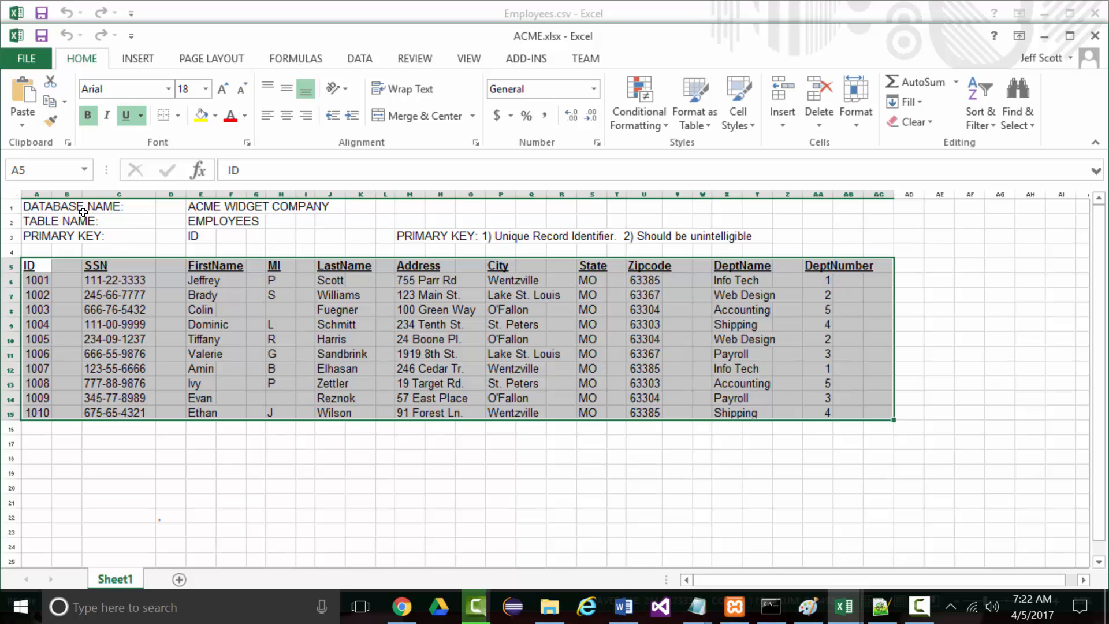
{"action": "left_click", "coordinate": [199, 209]}
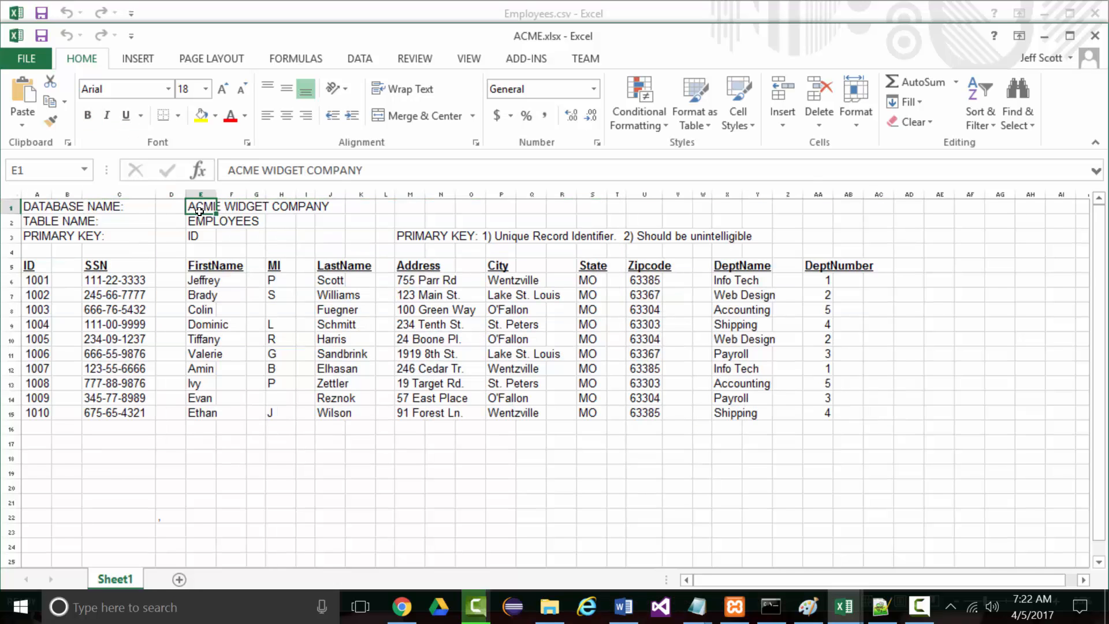
Change the database name in E1 to ACME and the A5 heading to EmployeeID
{"action": "type", "text": "ACME"}
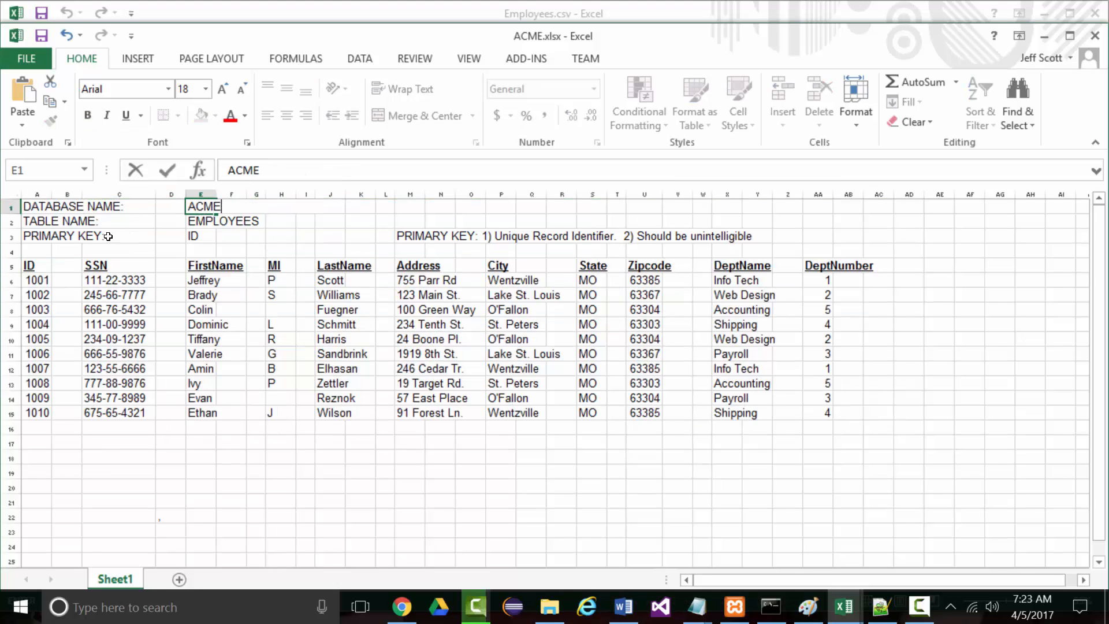
{"action": "left_click", "coordinate": [230, 221]}
{"action": "left_click", "coordinate": [187, 224]}
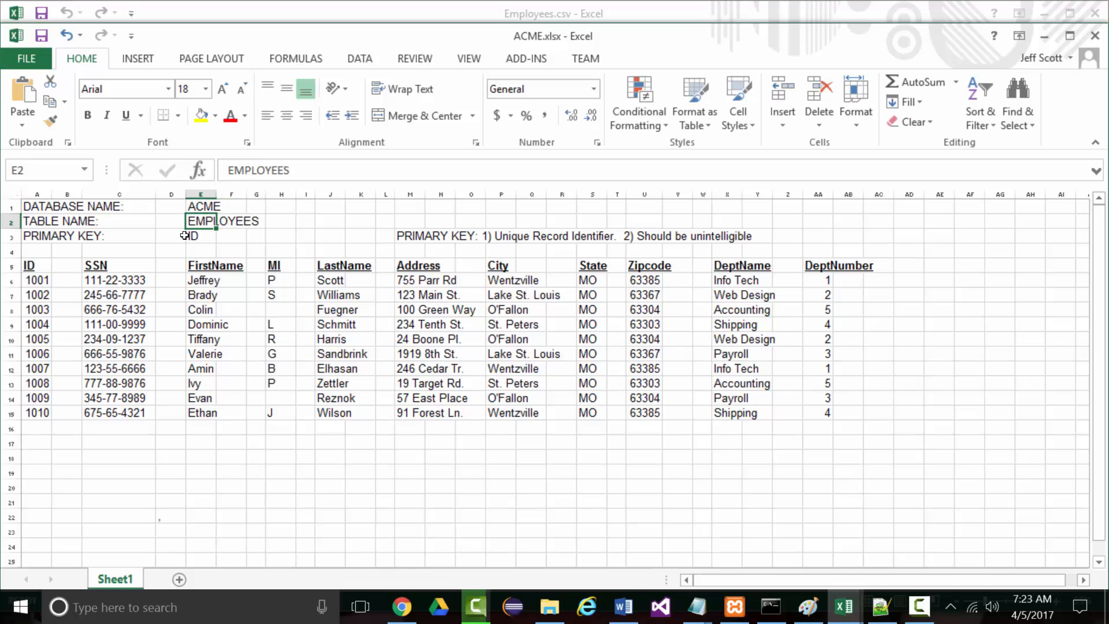
{"action": "left_click", "coordinate": [197, 236]}
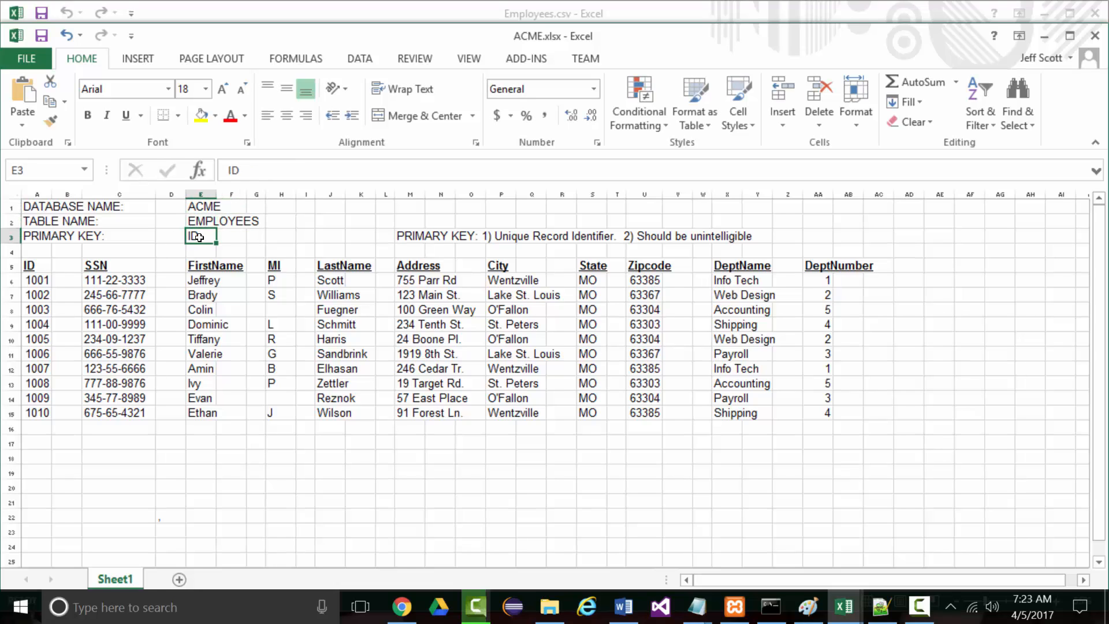
{"action": "left_click", "coordinate": [31, 265]}
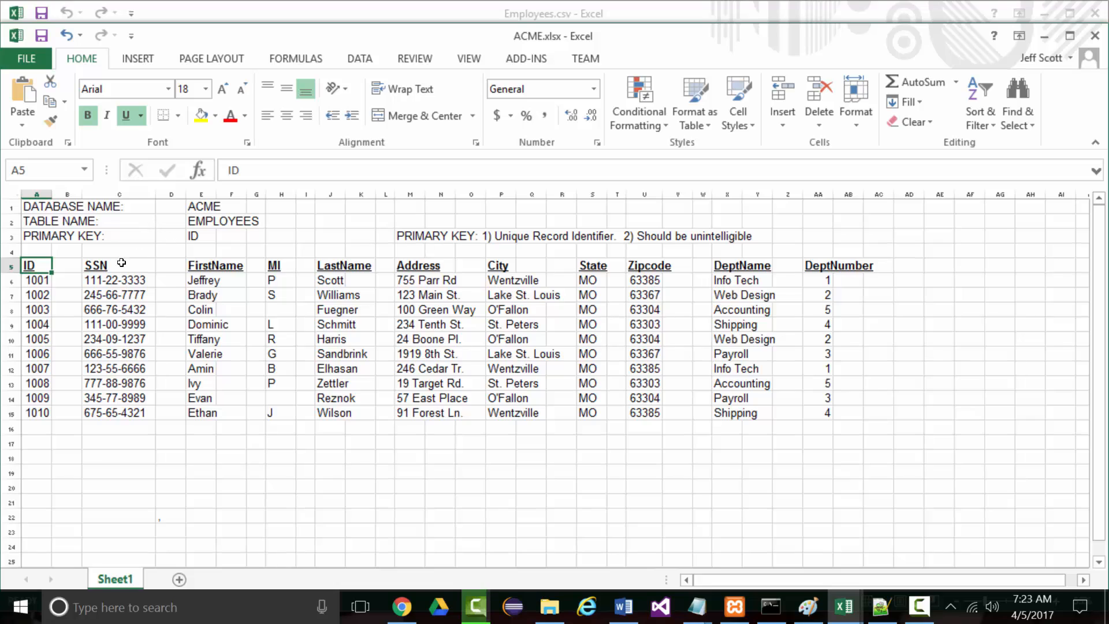
{"action": "type", "text": "Em"}
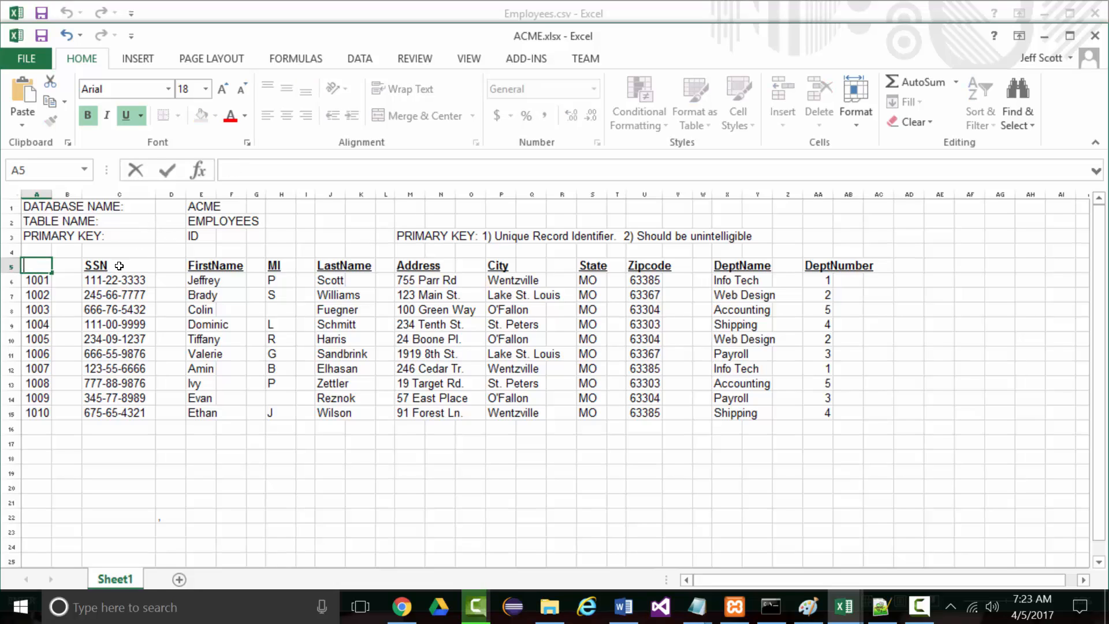
{"action": "type", "text": "ployeeID"}
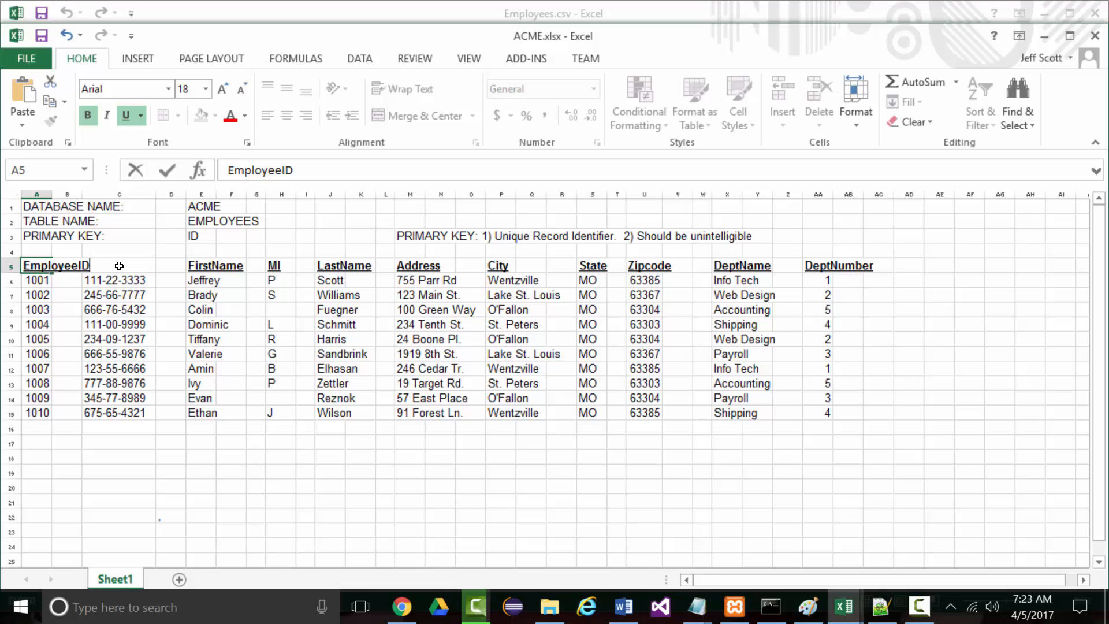
{"action": "key", "text": "Return"}
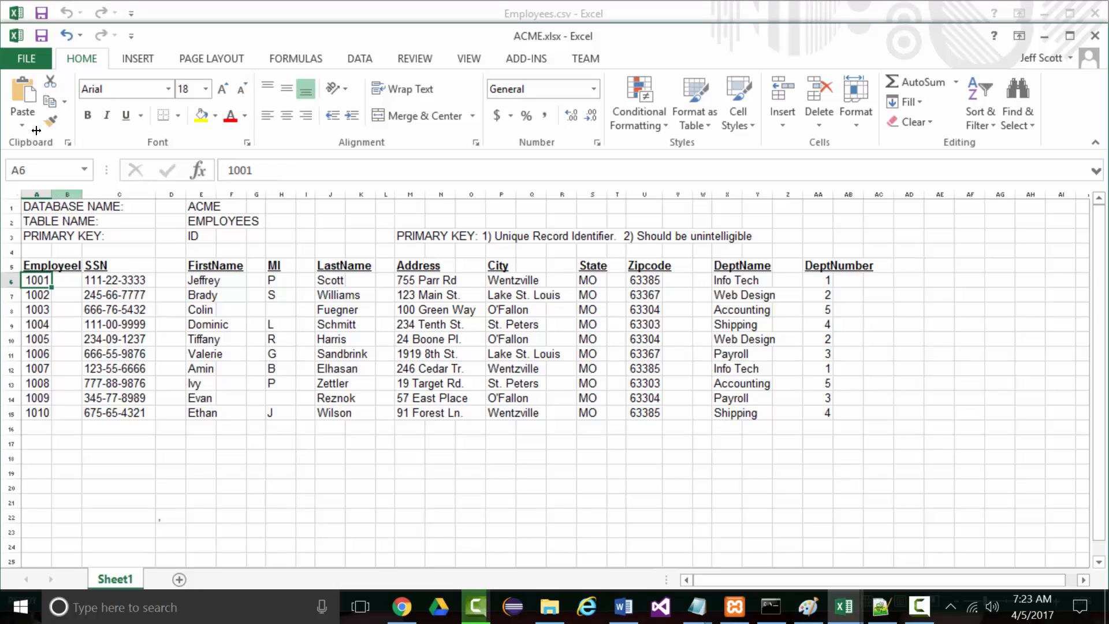
Widen column A to fit the EmployeeID heading
{"action": "left_click", "coordinate": [56, 196]}
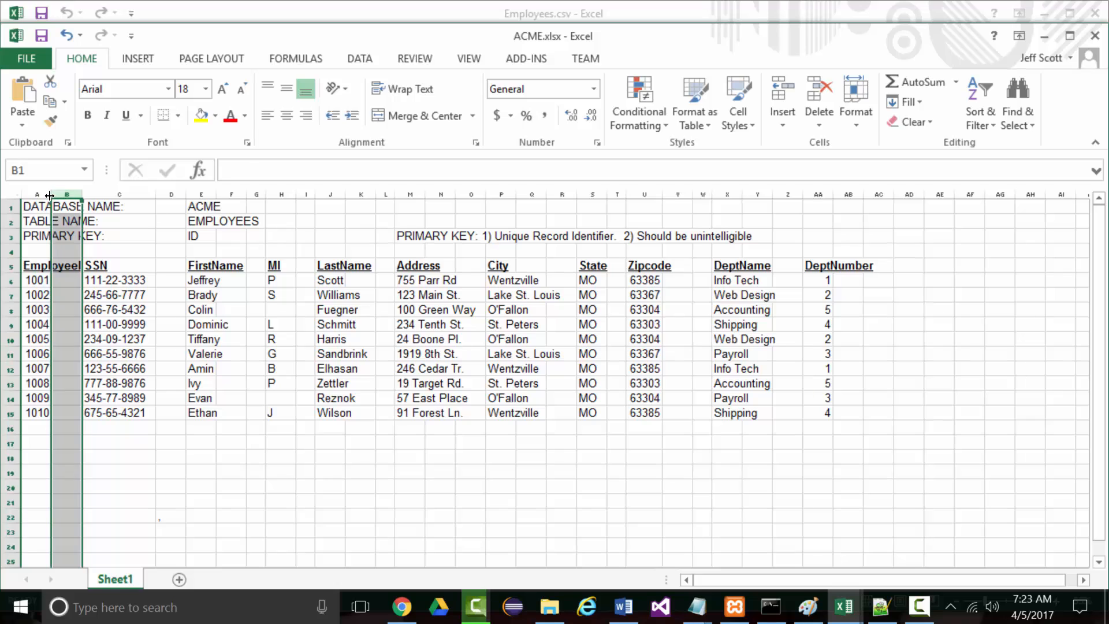
{"action": "left_click", "coordinate": [48, 195]}
{"action": "left_click_drag", "start_coordinate": [55, 192], "coordinate": [91, 193]}
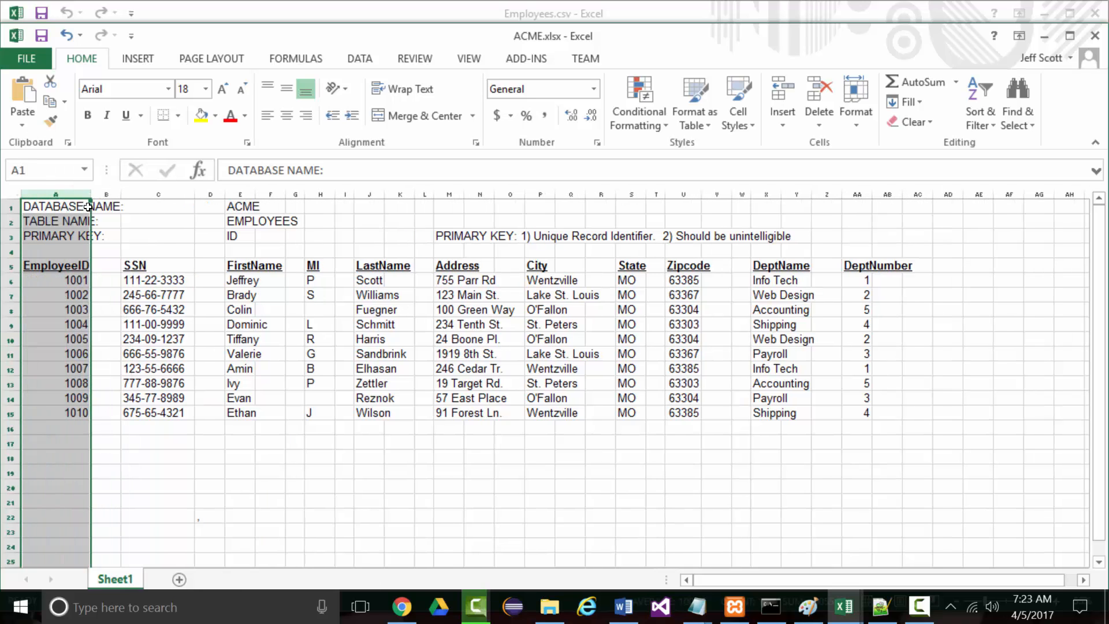
{"action": "left_click", "coordinate": [145, 501]}
Set the primary key in E3 to EMPLOYEEID, then select the SSN values C6:C15
{"action": "mouse_move", "coordinate": [402, 606]}
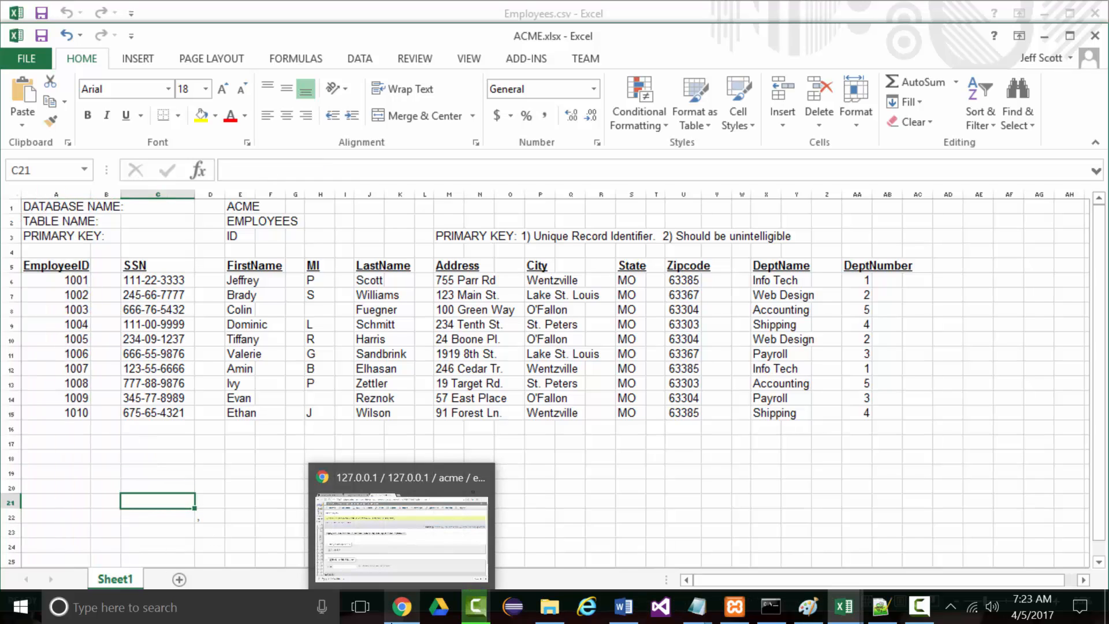
{"action": "left_click", "coordinate": [235, 238]}
{"action": "type", "text": "W"}
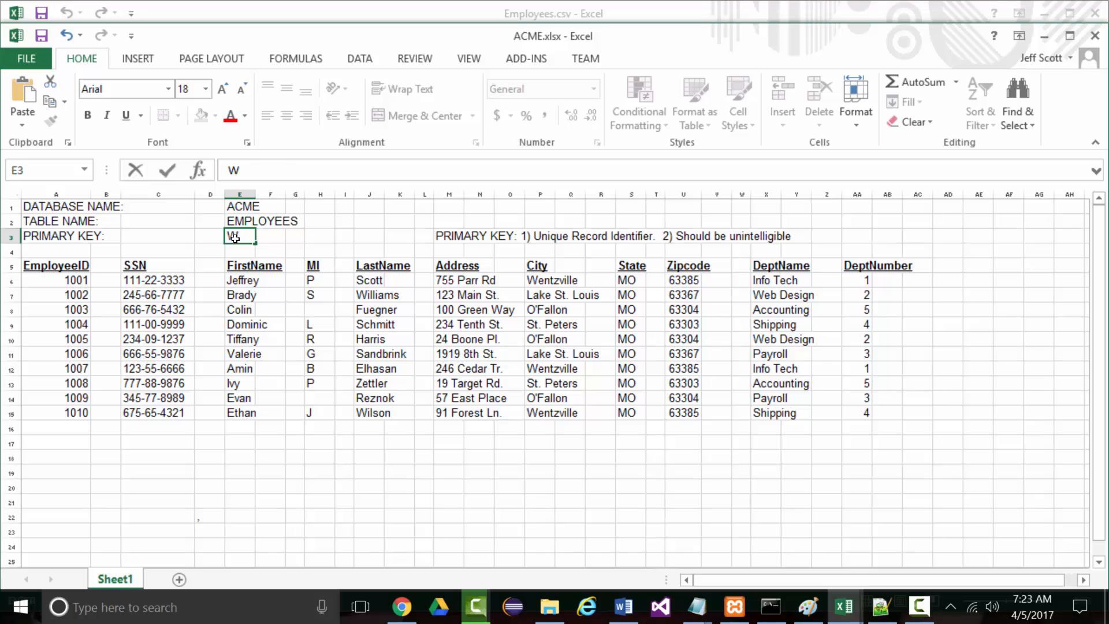
{"action": "key", "text": "BackSpace"}
{"action": "type", "text": "EMPLOYEEID"}
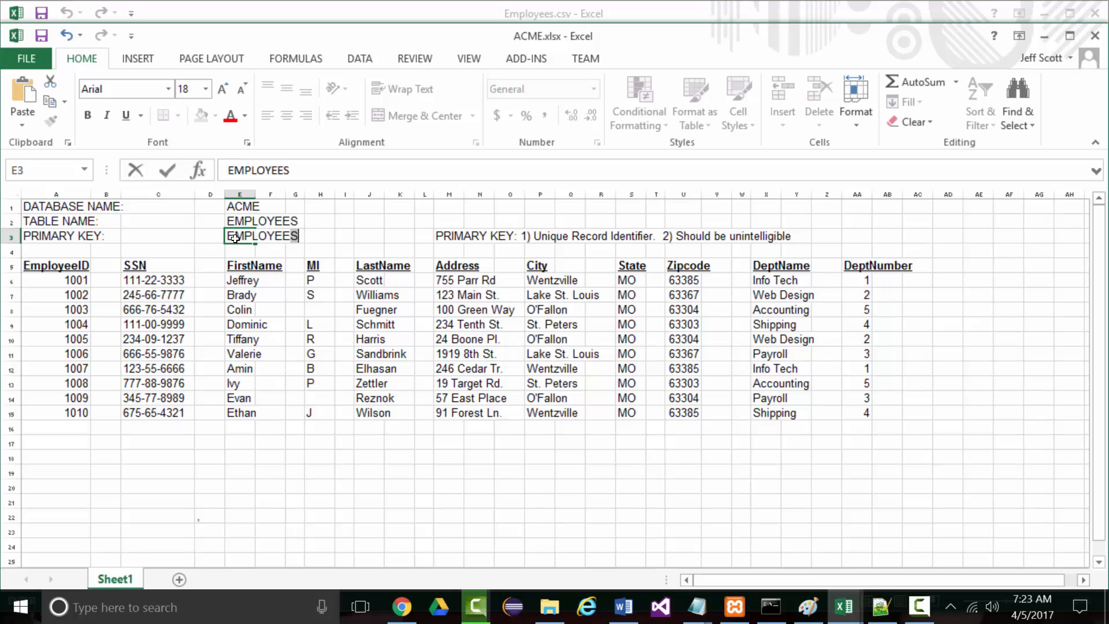
{"action": "left_click", "coordinate": [356, 484]}
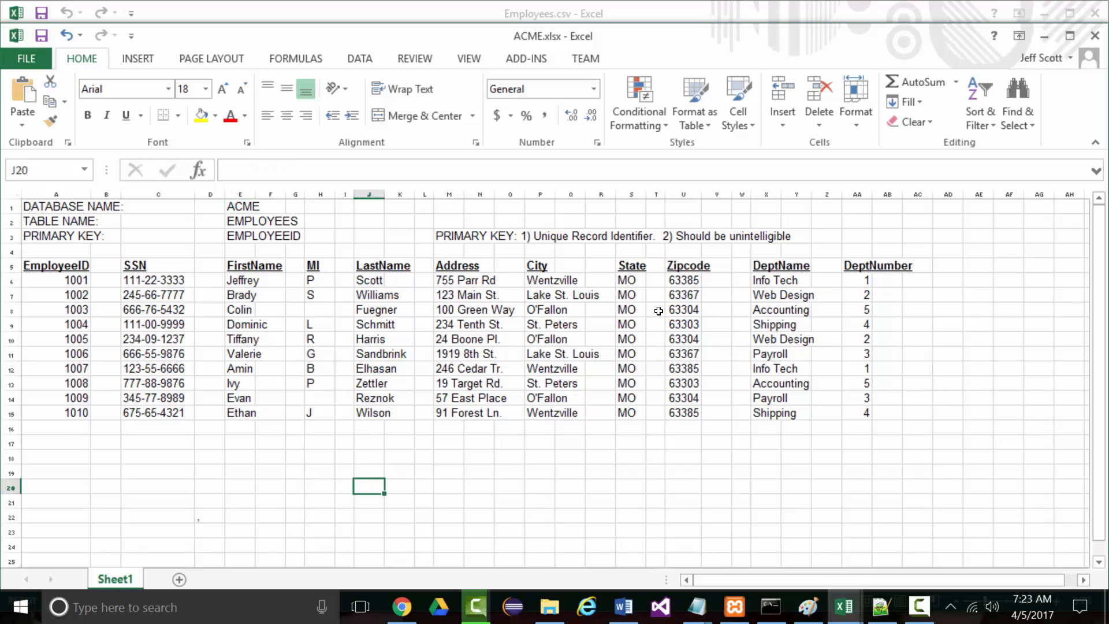
{"action": "left_click_drag", "start_coordinate": [465, 239], "coordinate": [806, 237]}
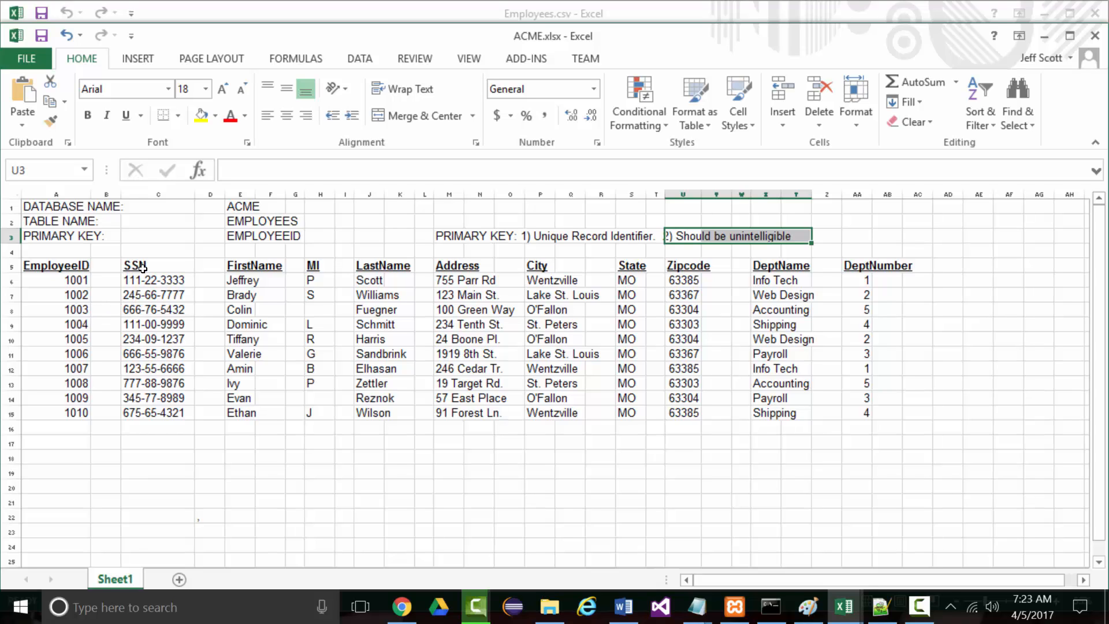
{"action": "left_click_drag", "start_coordinate": [150, 281], "coordinate": [153, 414]}
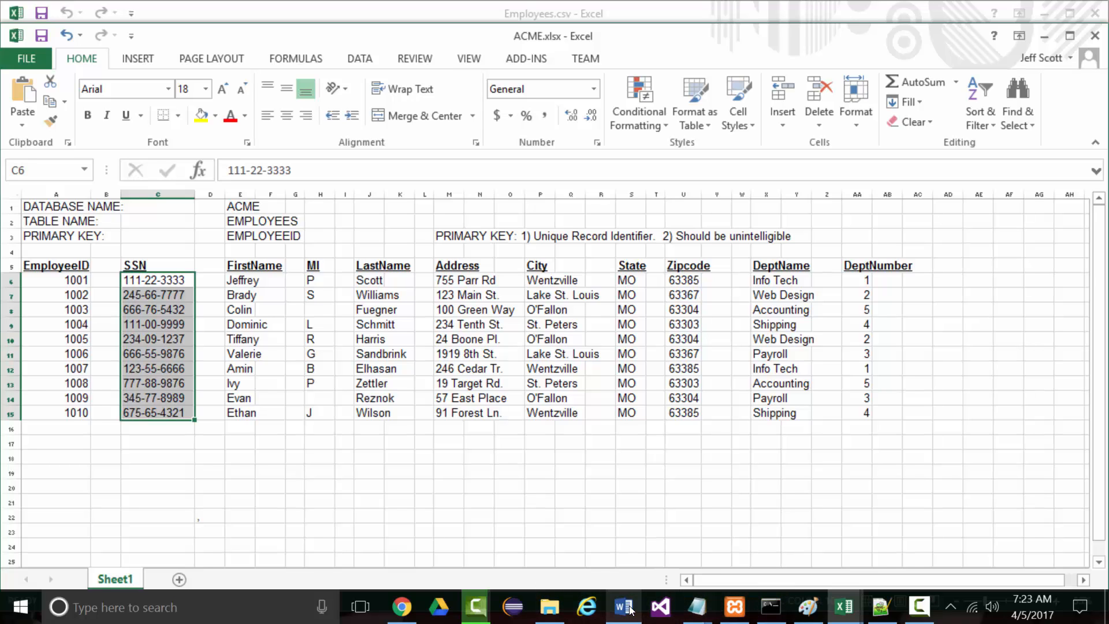
{"action": "left_click", "coordinate": [600, 607]}
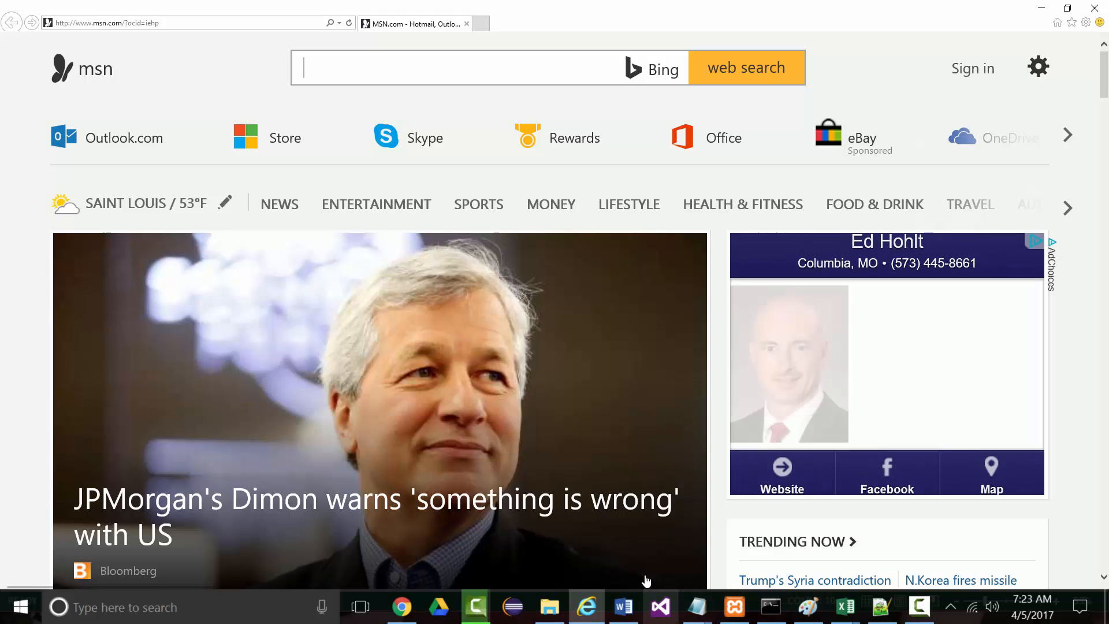
Back in phpMyAdmin, tick the ssn column on the employees Structure page and choose Unique
{"action": "key", "text": "alt+Tab"}
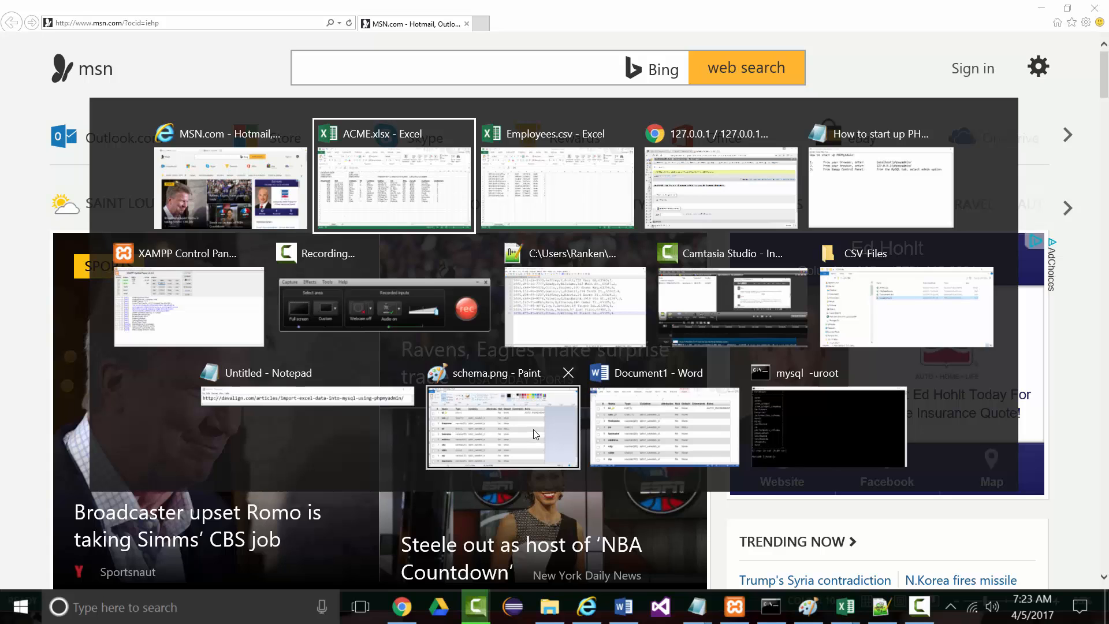
{"action": "left_click", "coordinate": [686, 209]}
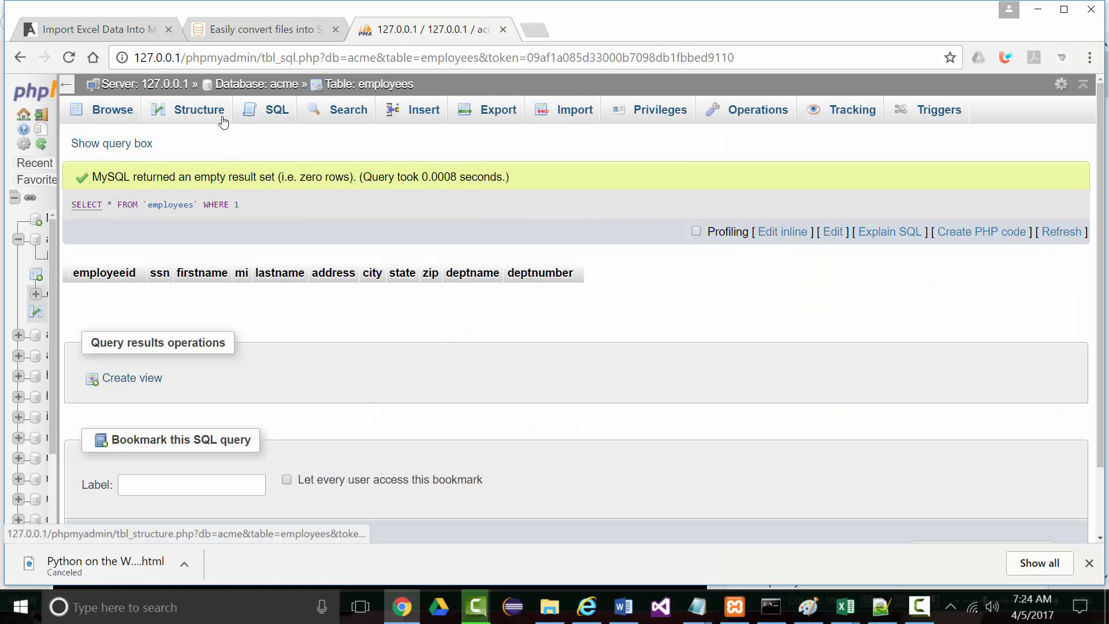
{"action": "left_click", "coordinate": [194, 120]}
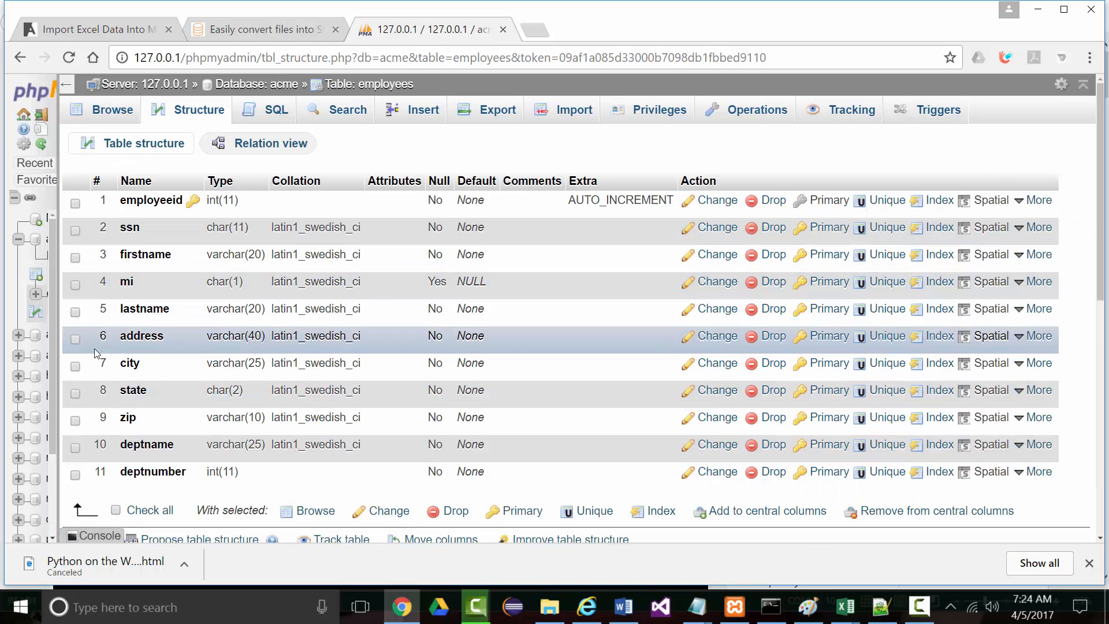
{"action": "left_click", "coordinate": [75, 230]}
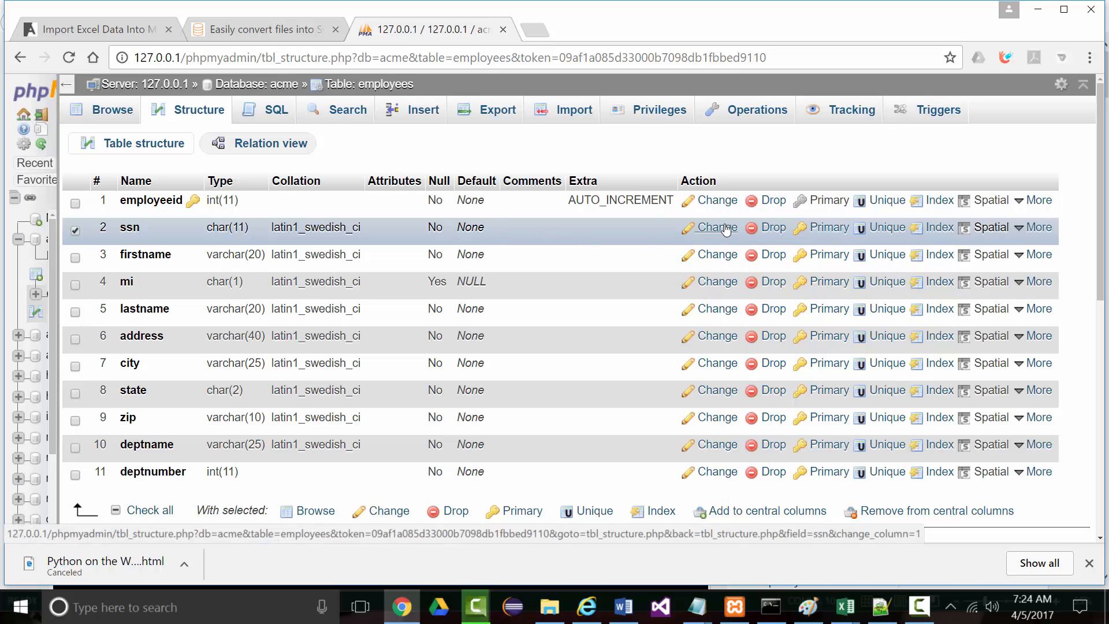
{"action": "left_click", "coordinate": [887, 227]}
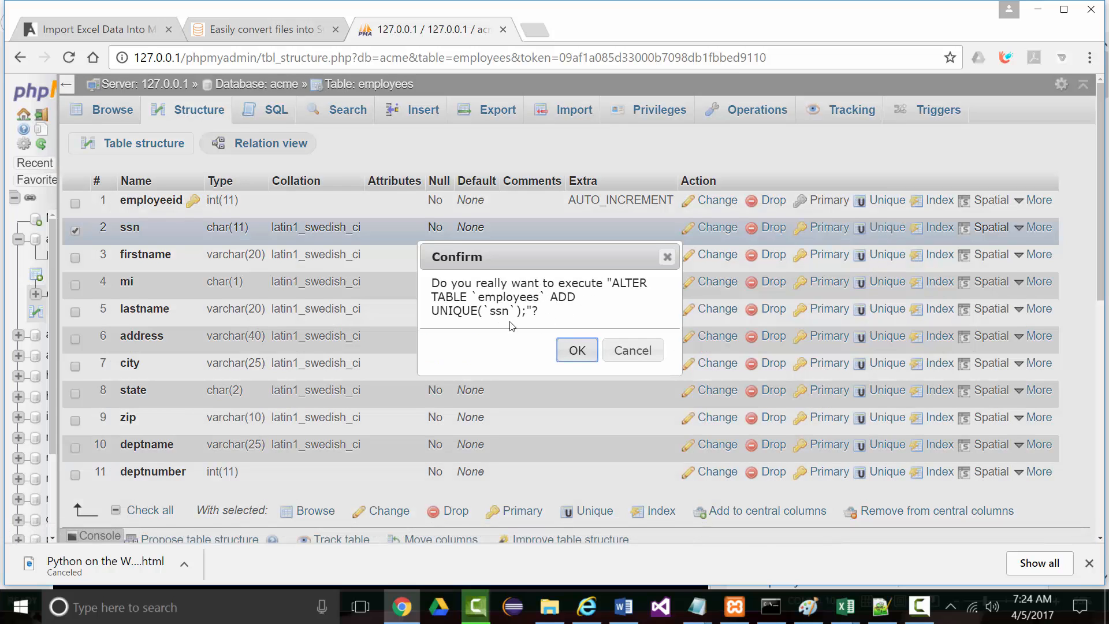
Confirm ALTER TABLE employees ADD UNIQUE(ssn) to add the unique key
{"action": "left_click", "coordinate": [580, 357]}
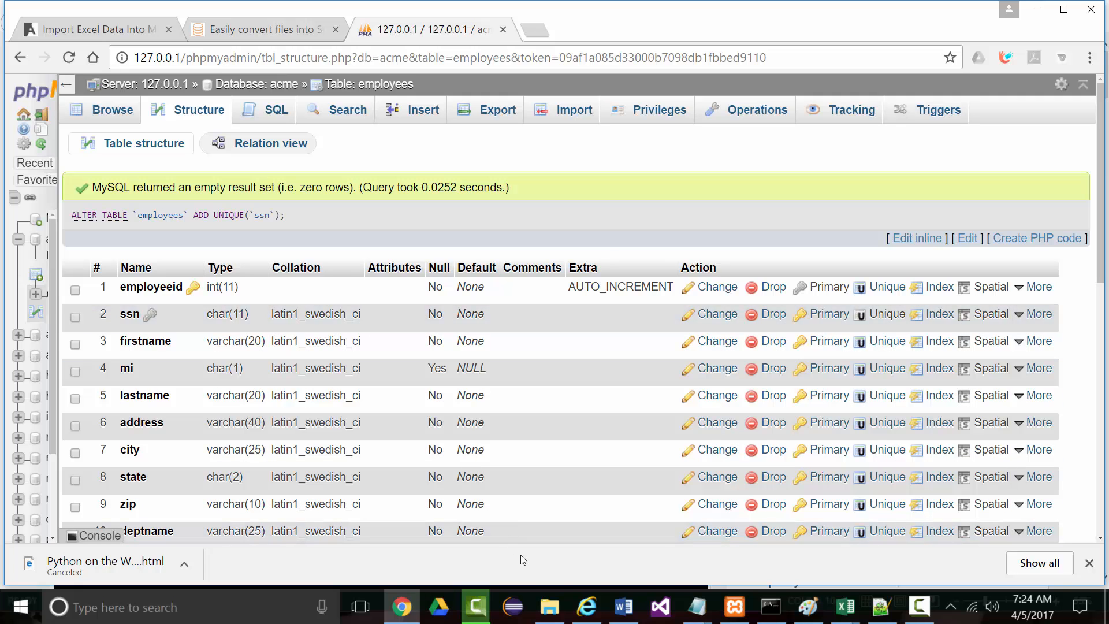
{"action": "left_click", "coordinate": [771, 606]}
Run 'use acme', 'show tables;' and 'desc employees;' at the MariaDB prompt
{"action": "scroll", "coordinate": [362, 387], "scroll_direction": "down", "scroll_amount": 2}
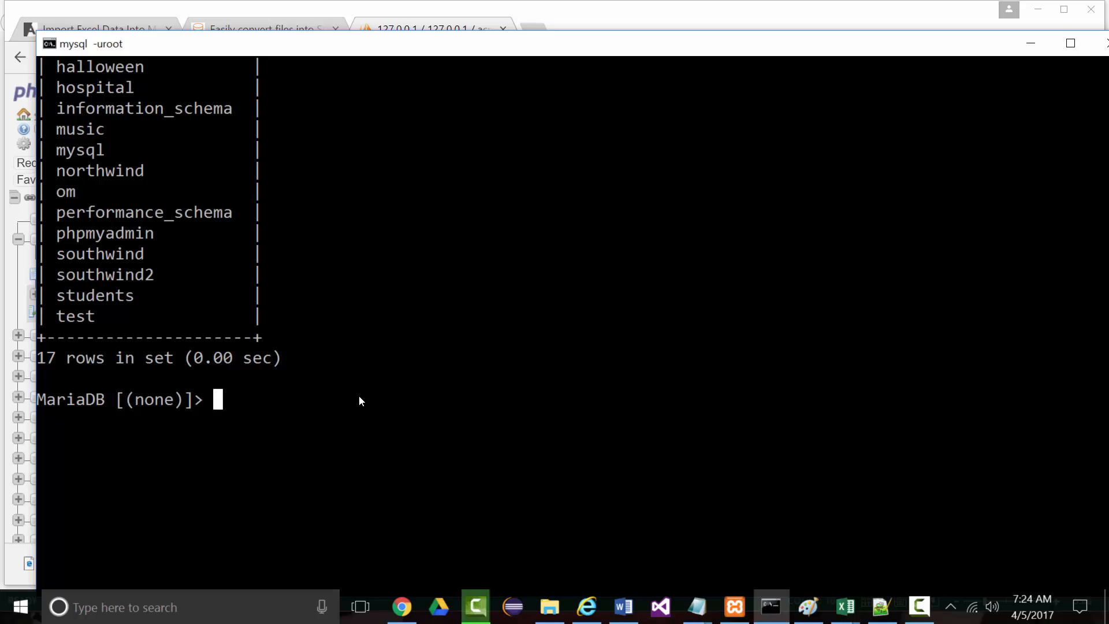
{"action": "type", "text": "use acme"}
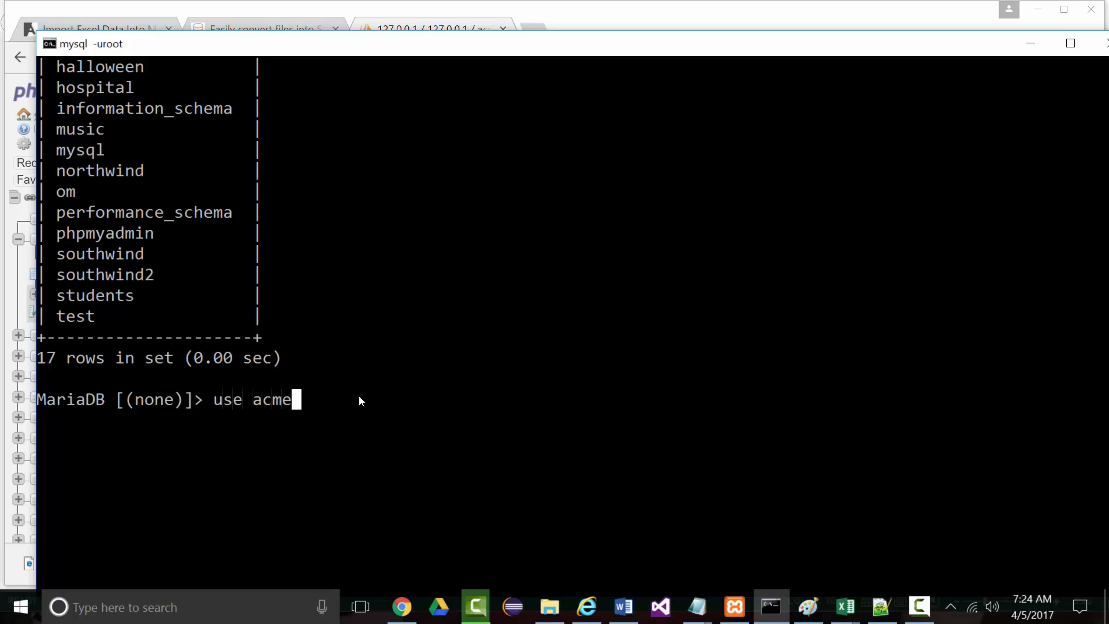
{"action": "key", "text": "Return"}
{"action": "type", "text": "show tables;"}
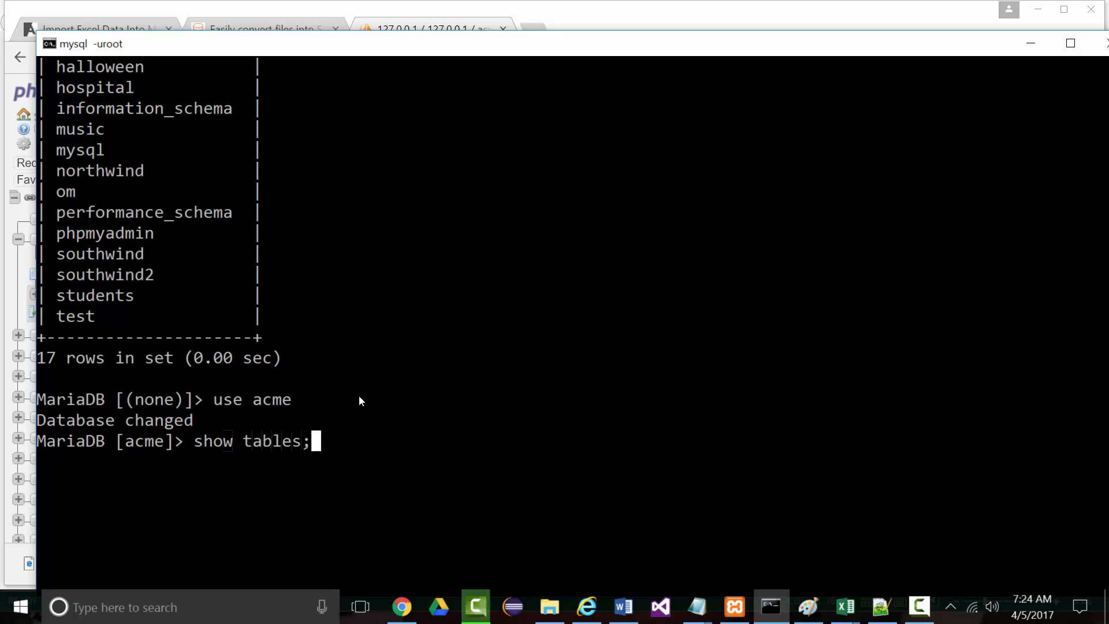
{"action": "key", "text": "Return"}
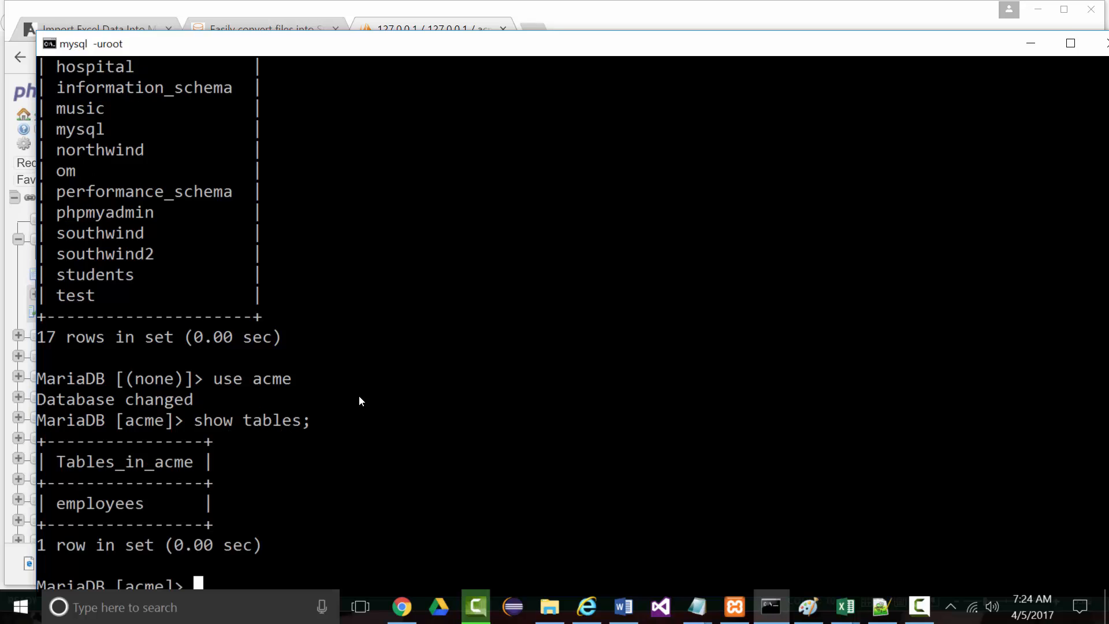
{"action": "scroll", "coordinate": [507, 441], "scroll_direction": "down", "scroll_amount": 3}
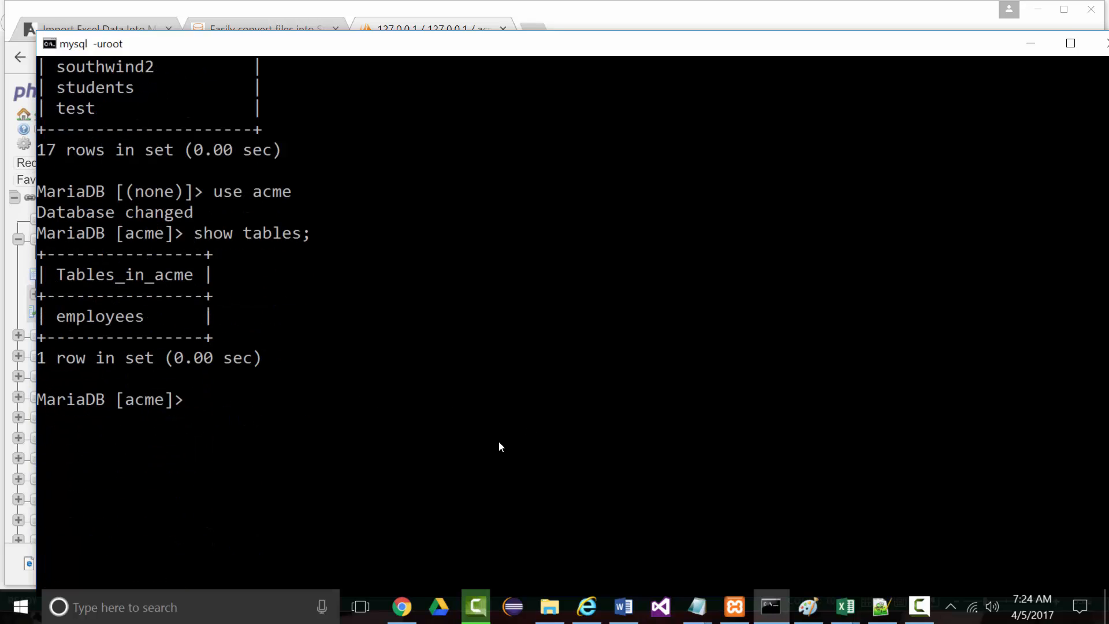
{"action": "type", "text": "desc employees;"}
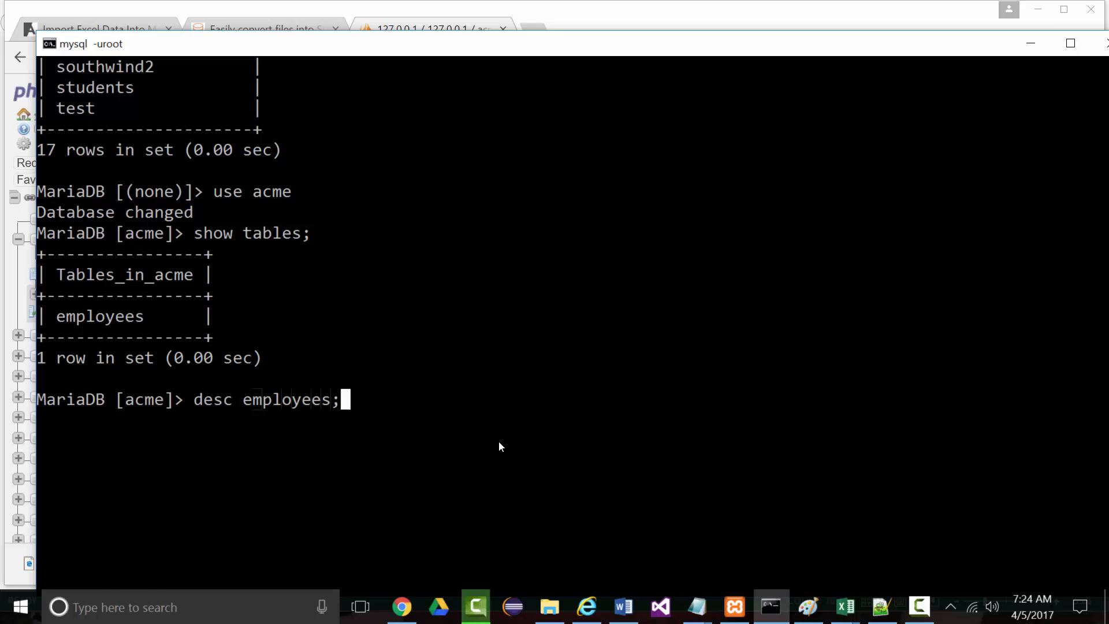
{"action": "key", "text": "Return"}
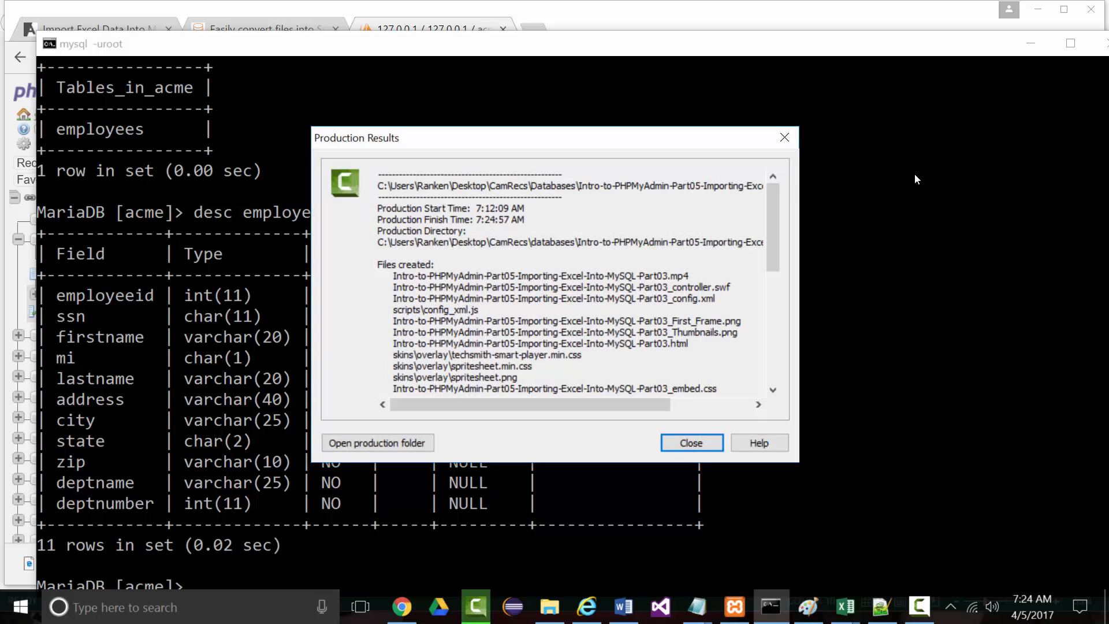
Close Production Results, delete the Track 1 clip and remove the recording from the clip bin
{"action": "left_click", "coordinate": [683, 440]}
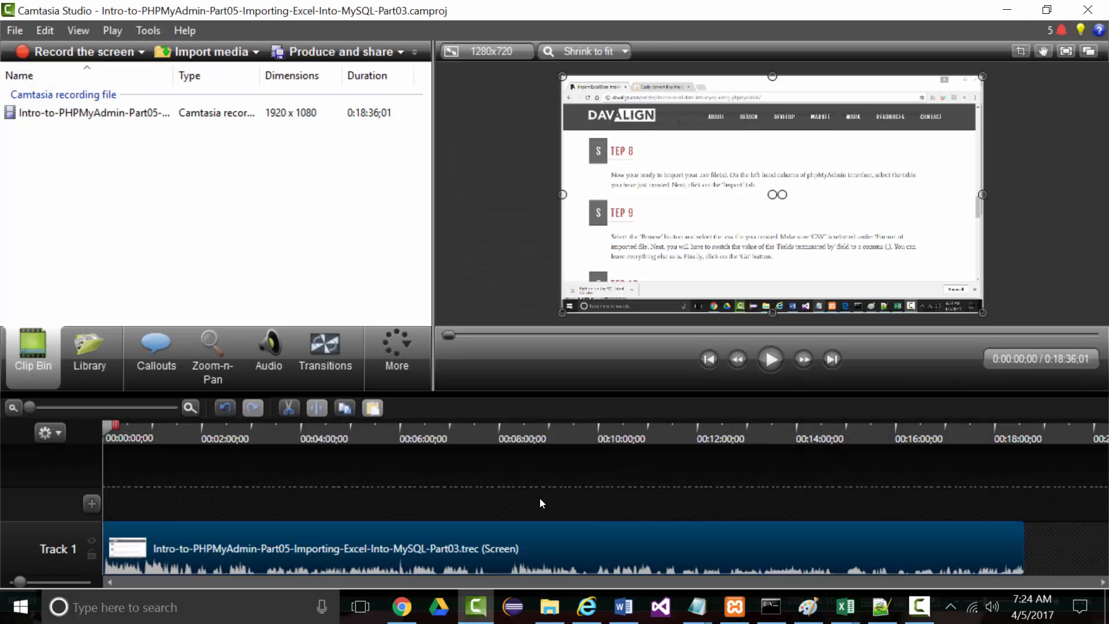
{"action": "right_click", "coordinate": [520, 558]}
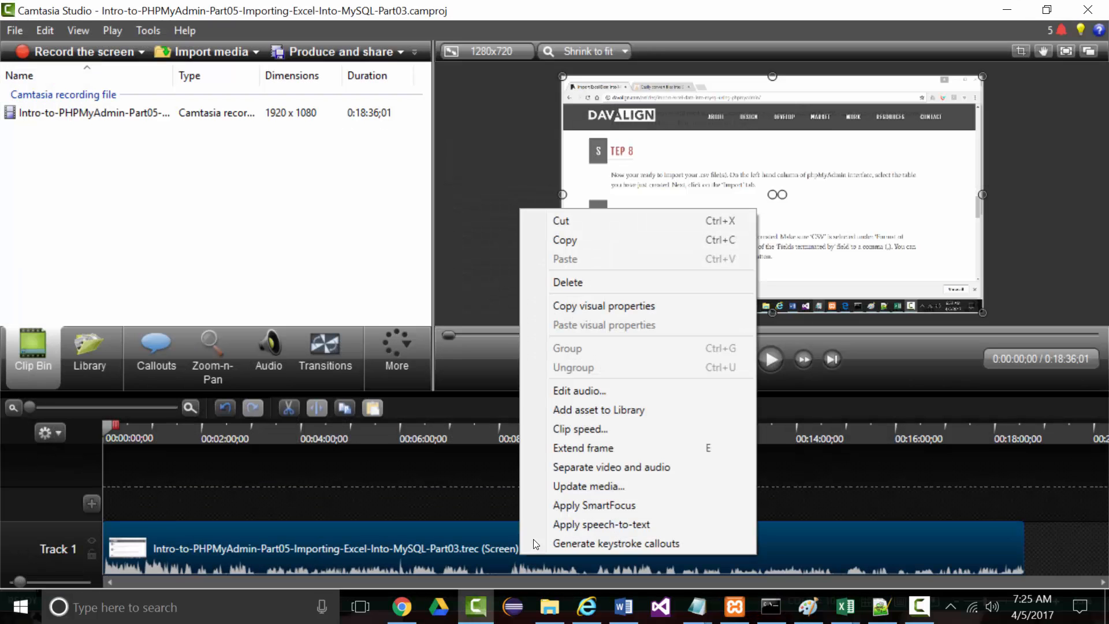
{"action": "left_click", "coordinate": [554, 282]}
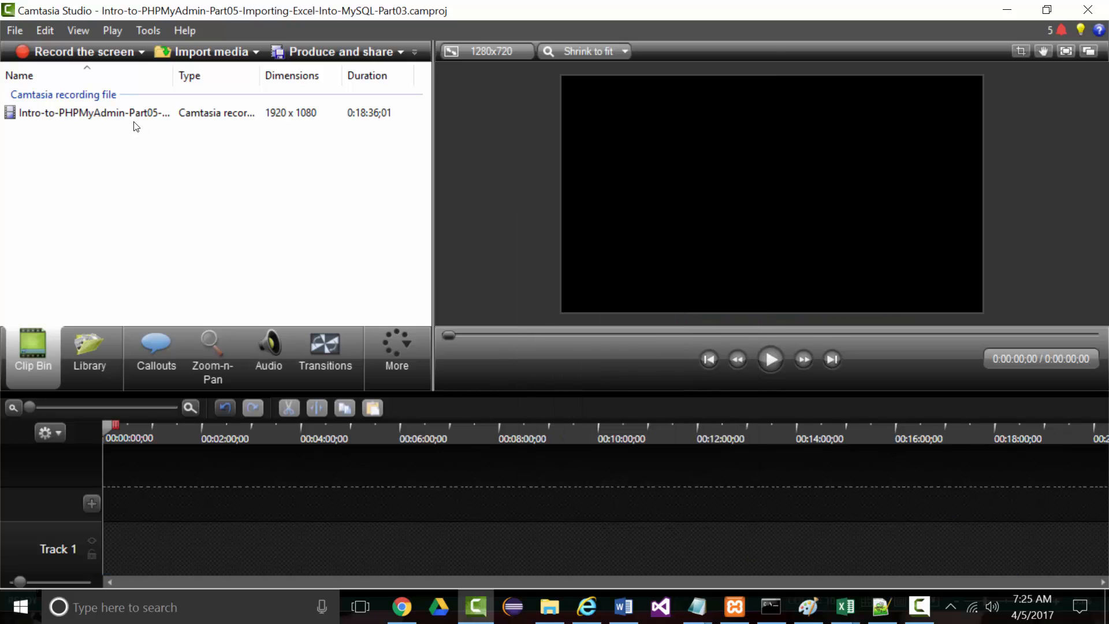
{"action": "right_click", "coordinate": [137, 113]}
{"action": "left_click", "coordinate": [167, 164]}
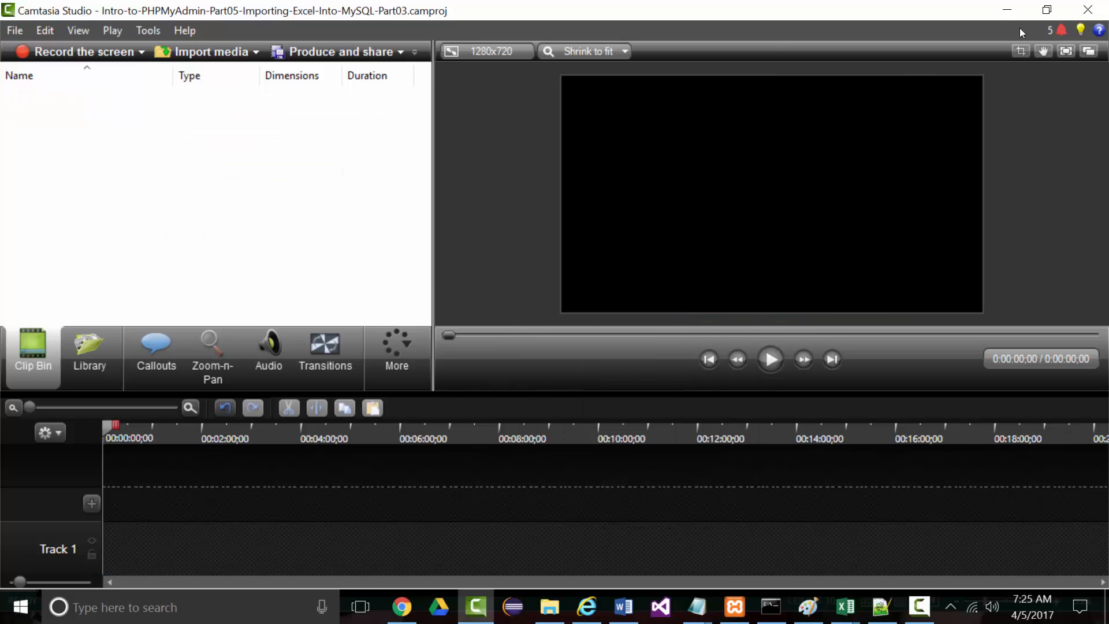
Minimize the editor and the MySQL console to get back to phpMyAdmin
{"action": "left_click", "coordinate": [1007, 10]}
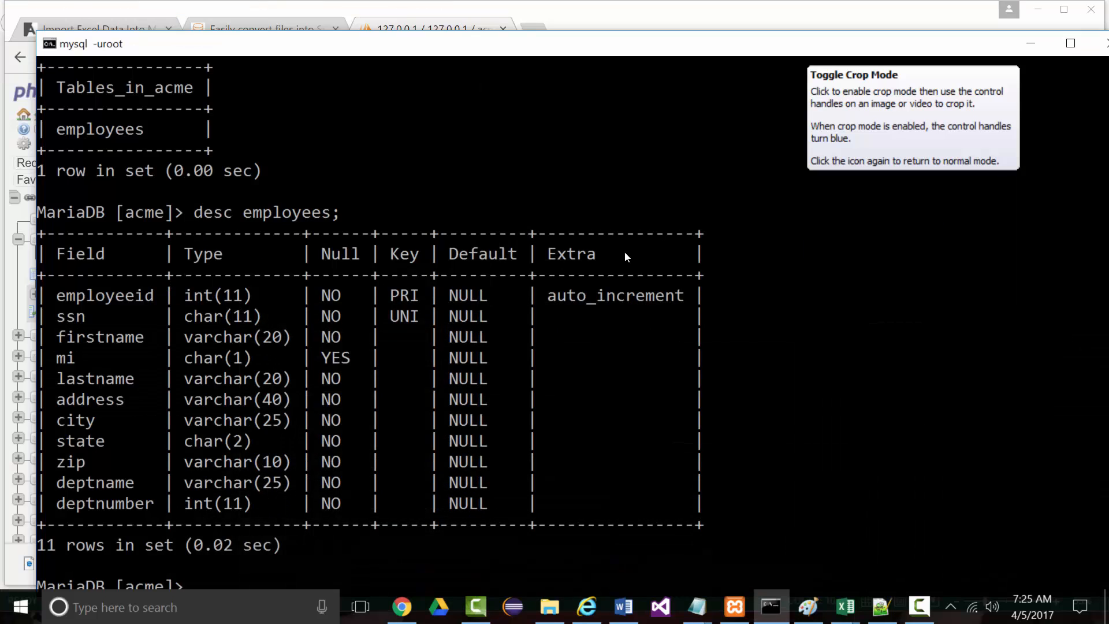
{"action": "scroll", "coordinate": [664, 233], "scroll_direction": "down", "scroll_amount": 6}
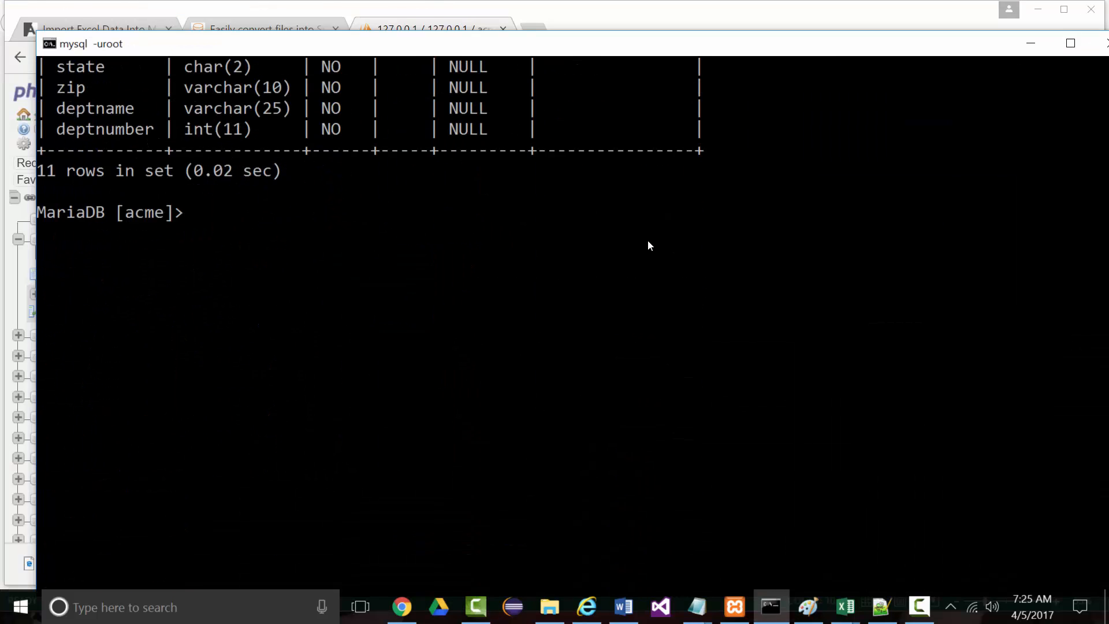
{"action": "scroll", "coordinate": [647, 243], "scroll_direction": "down", "scroll_amount": 1}
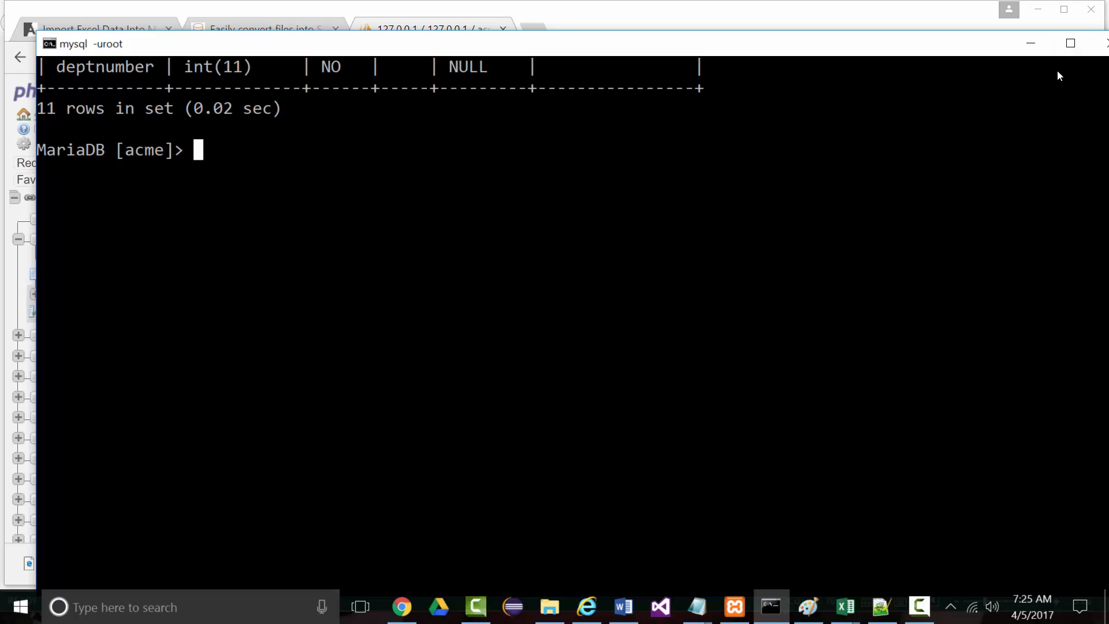
{"action": "left_click", "coordinate": [1031, 43]}
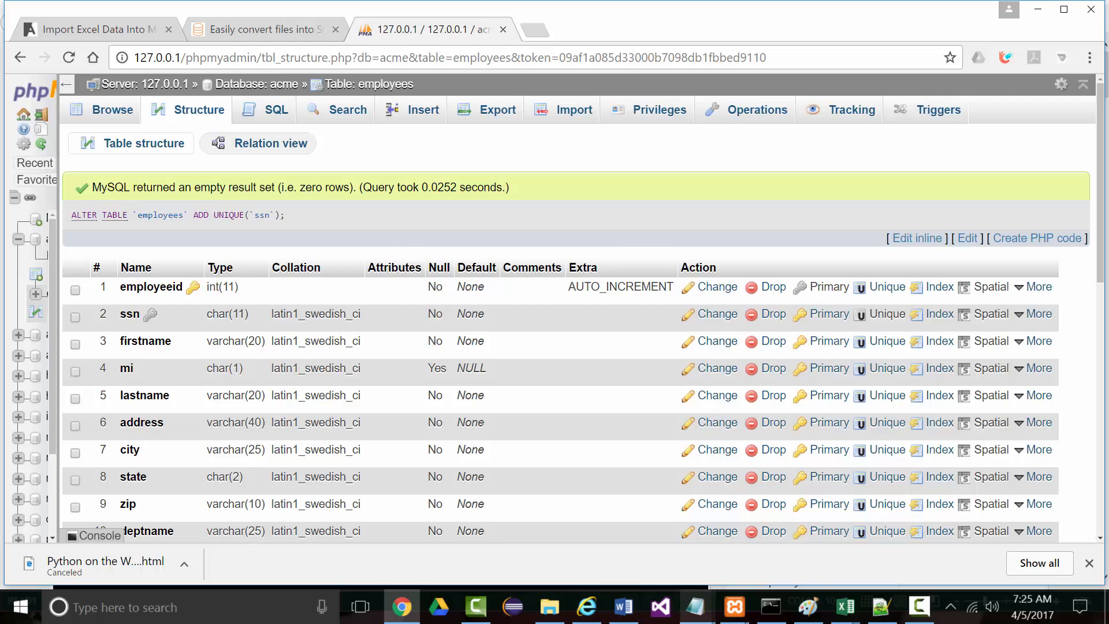
Bring the ACME workbook forward and clear the SSN range selection
{"action": "mouse_move", "coordinate": [844, 607]}
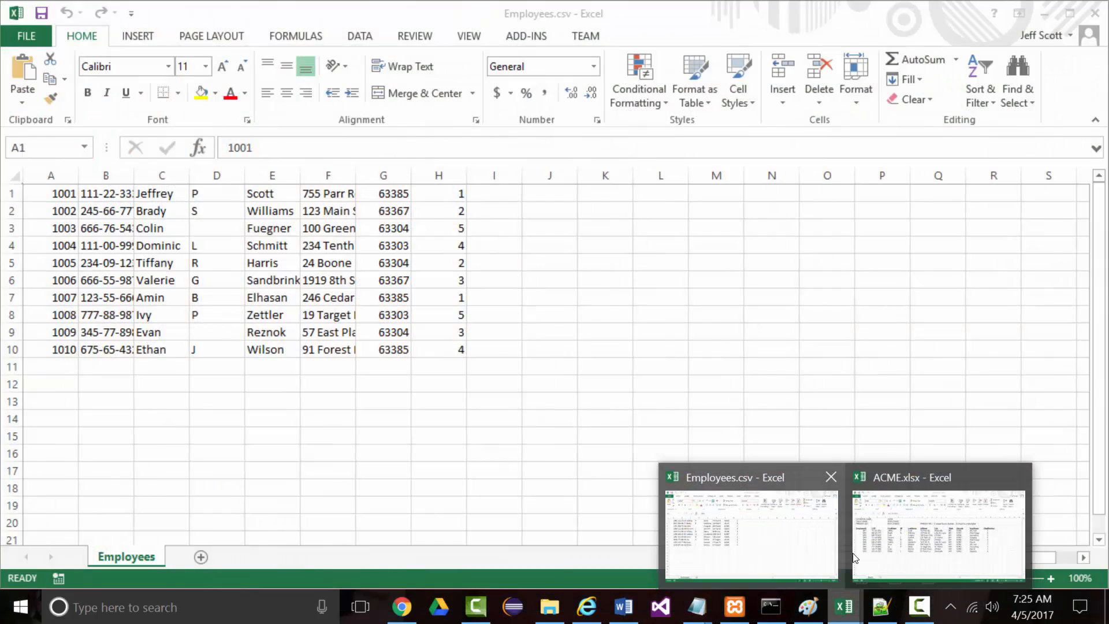
{"action": "left_click", "coordinate": [924, 554]}
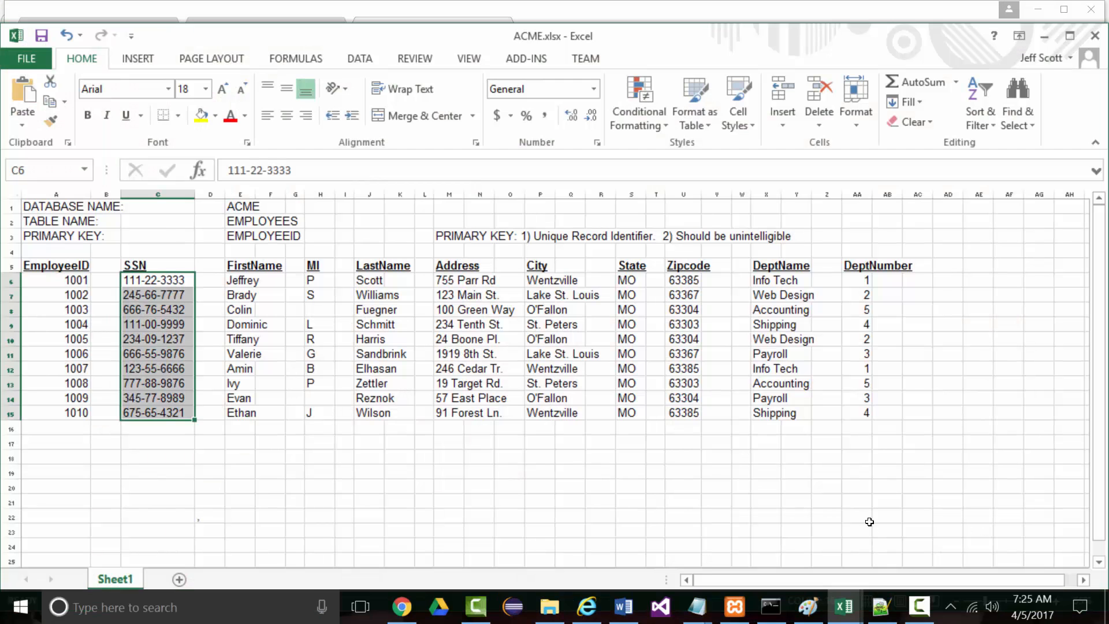
{"action": "left_click", "coordinate": [646, 545]}
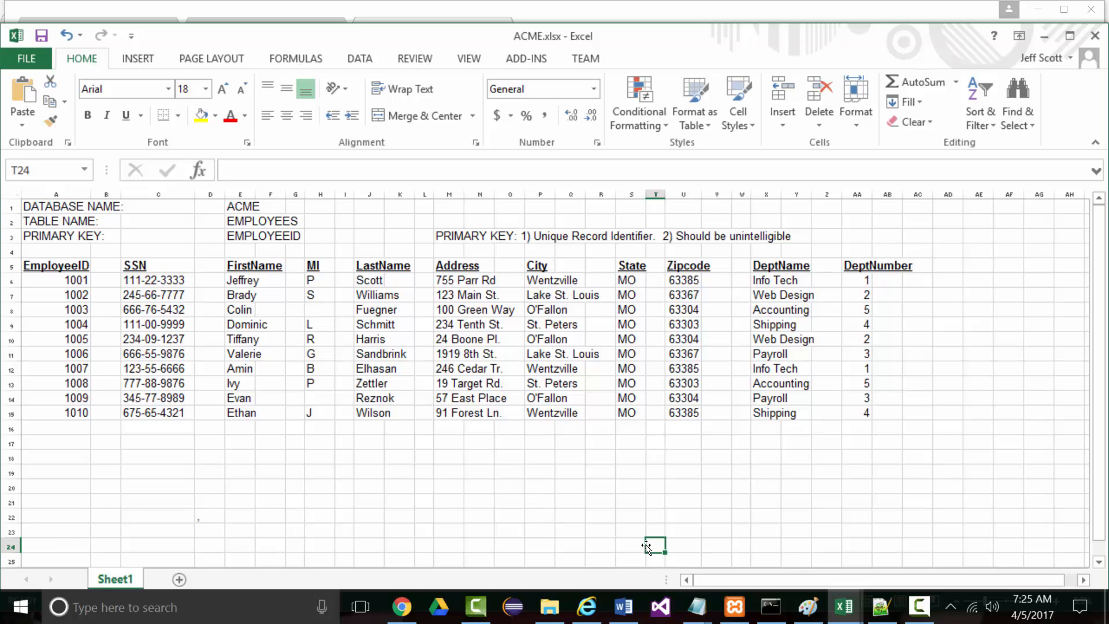
In Word, start a new page below the structure picture and paste the spreadsheet screenshot
{"action": "left_click", "coordinate": [623, 606]}
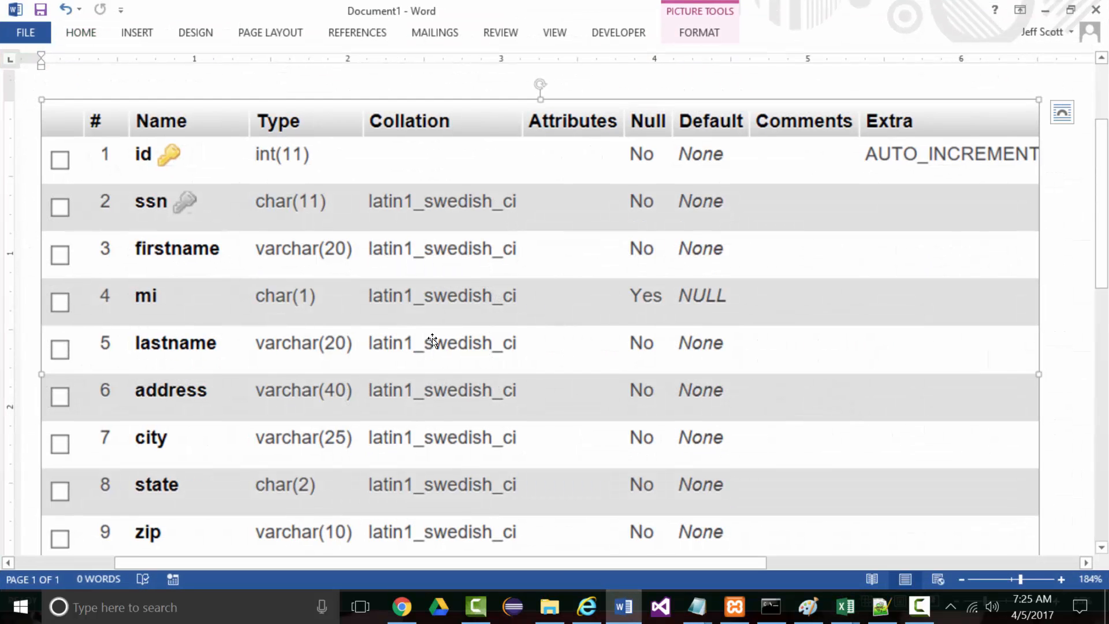
{"action": "scroll", "coordinate": [280, 339], "scroll_direction": "down", "scroll_amount": 5}
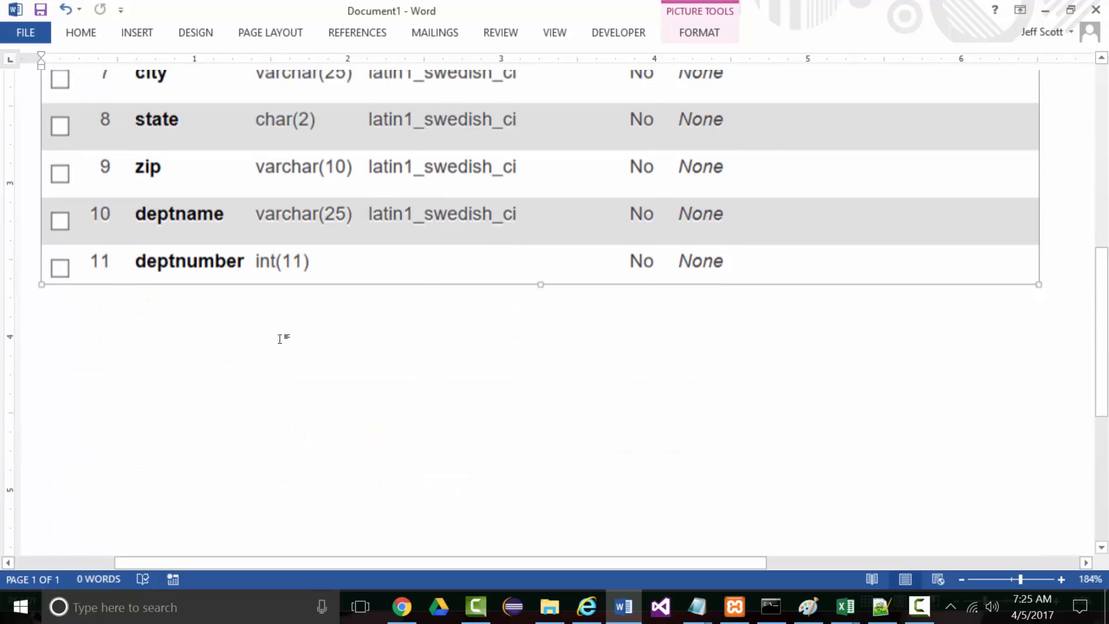
{"action": "scroll", "coordinate": [280, 339], "scroll_direction": "down", "scroll_amount": 1}
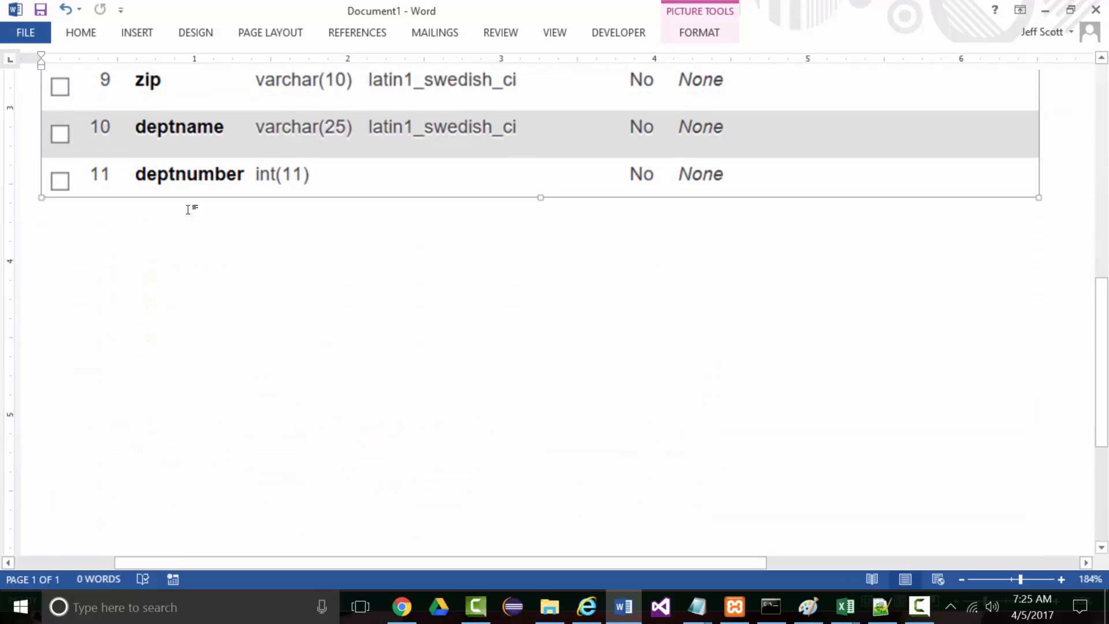
{"action": "left_click", "coordinate": [274, 313]}
{"action": "key", "text": "Return"}
{"action": "key", "text": "ctrl+Return"}
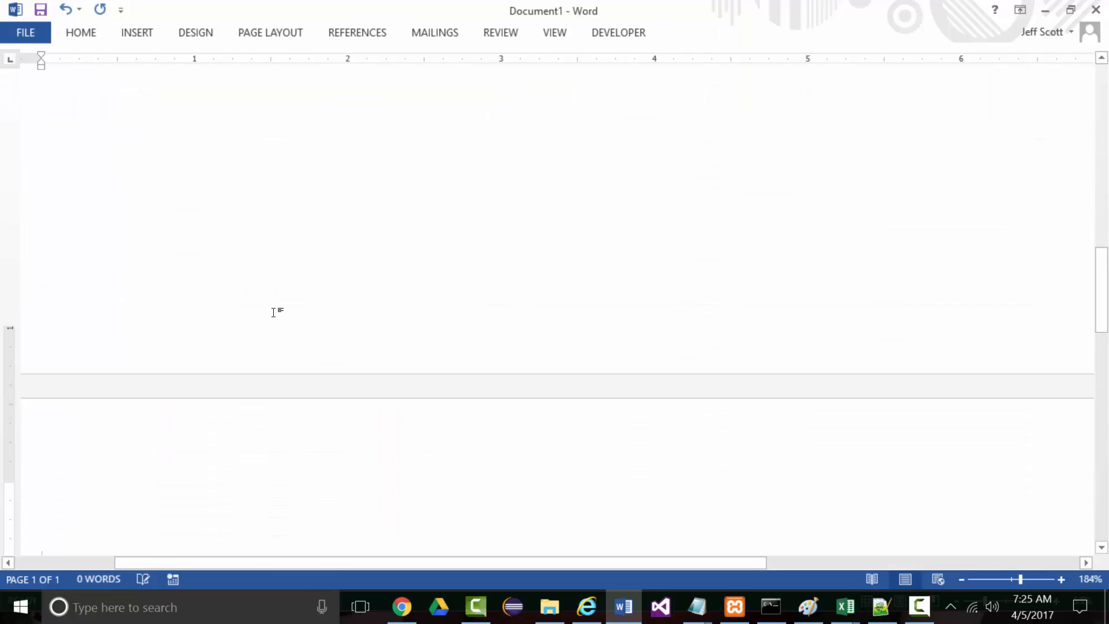
{"action": "key", "text": "ctrl+v"}
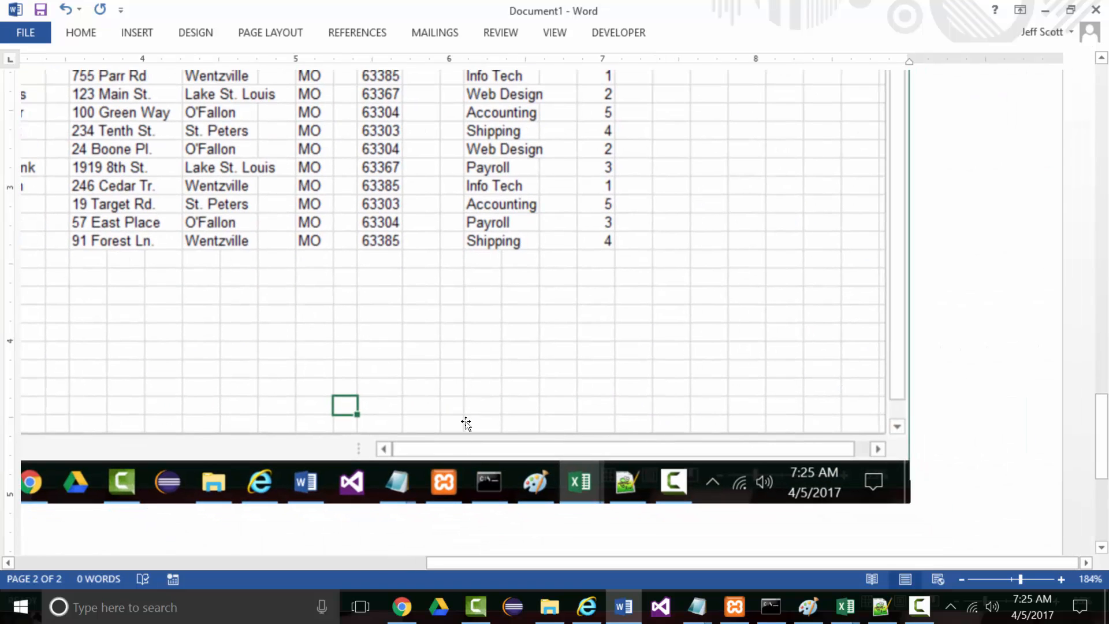
{"action": "left_click_drag", "start_coordinate": [489, 561], "coordinate": [294, 559]}
{"action": "left_click_drag", "start_coordinate": [258, 556], "coordinate": [222, 557]}
{"action": "scroll", "coordinate": [254, 530], "scroll_direction": "up", "scroll_amount": 3}
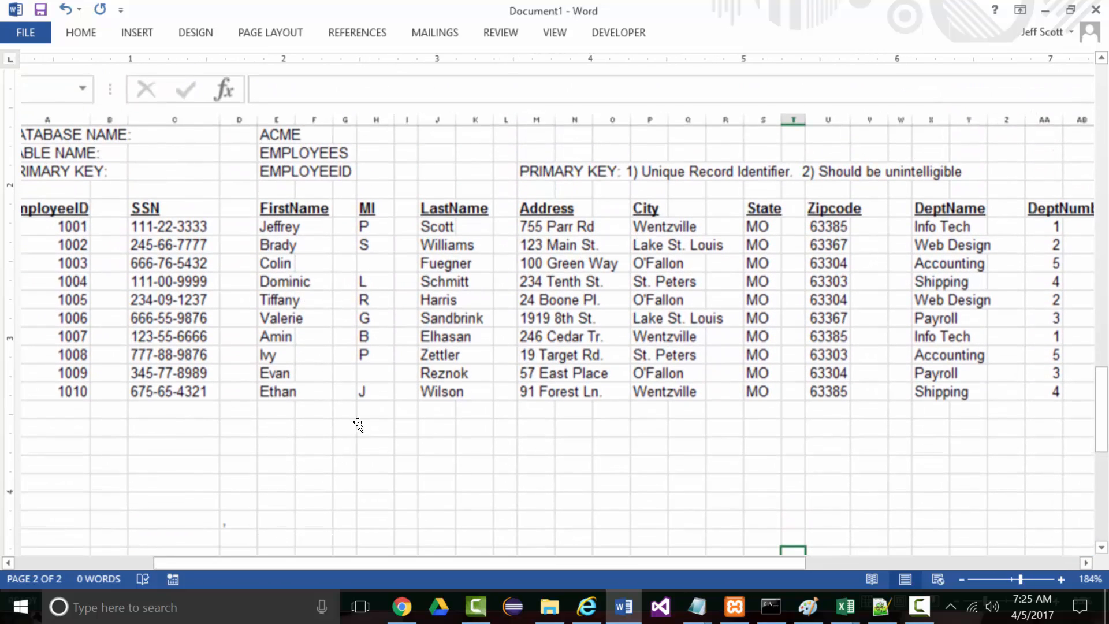
{"action": "scroll", "coordinate": [341, 392], "scroll_direction": "down", "scroll_amount": 2}
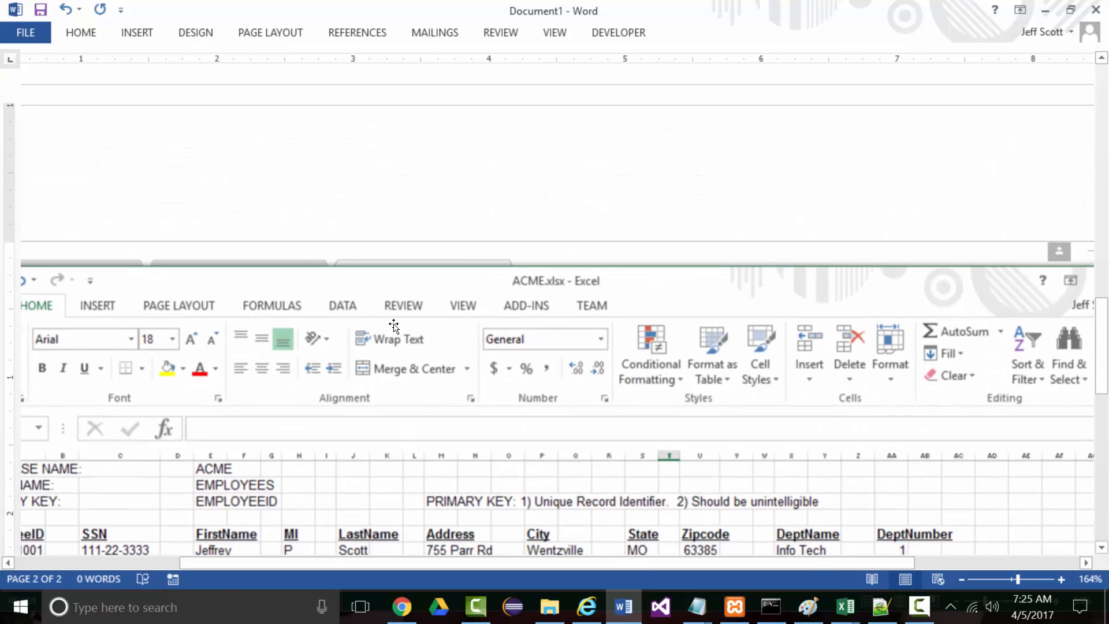
Print only page 2 of the Word document
{"action": "key", "text": "ctrl+p"}
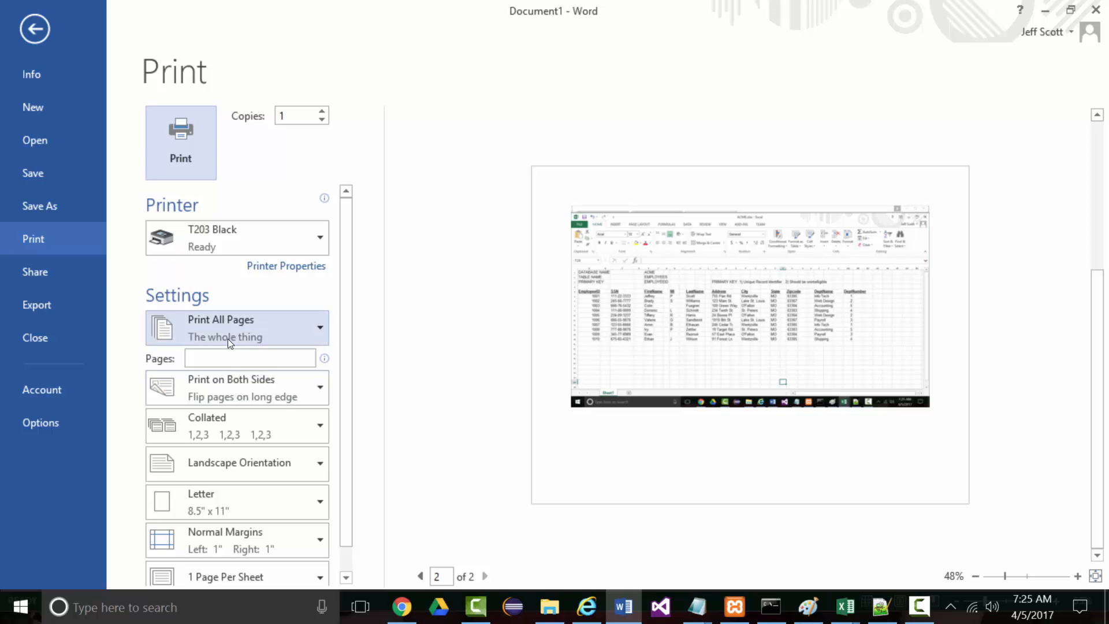
{"action": "left_click", "coordinate": [221, 353]}
{"action": "type", "text": "2"}
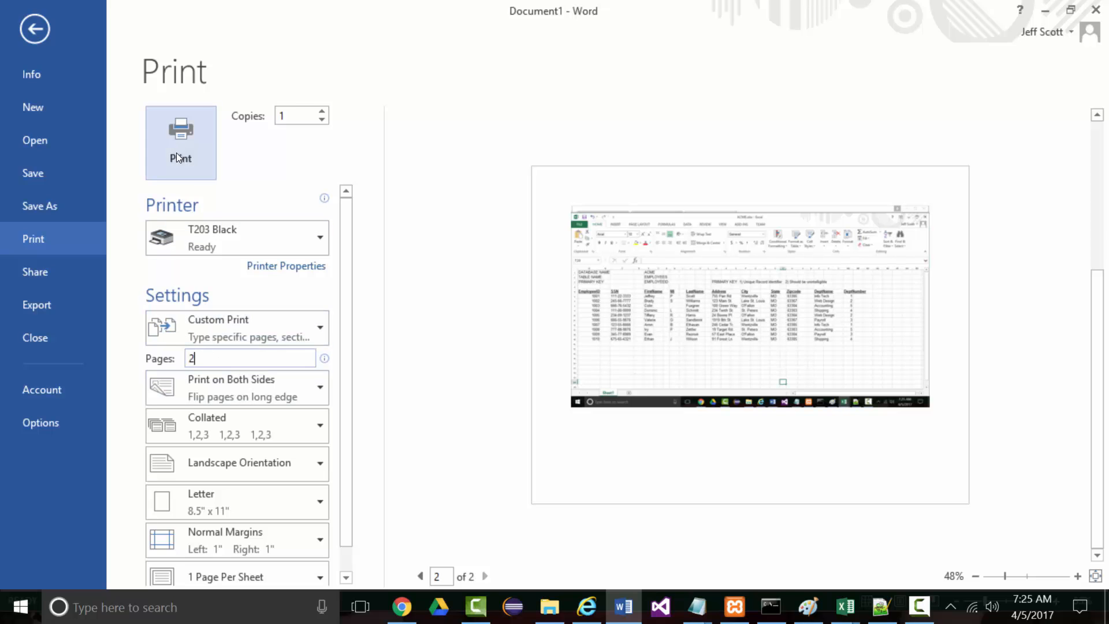
{"action": "left_click", "coordinate": [180, 141]}
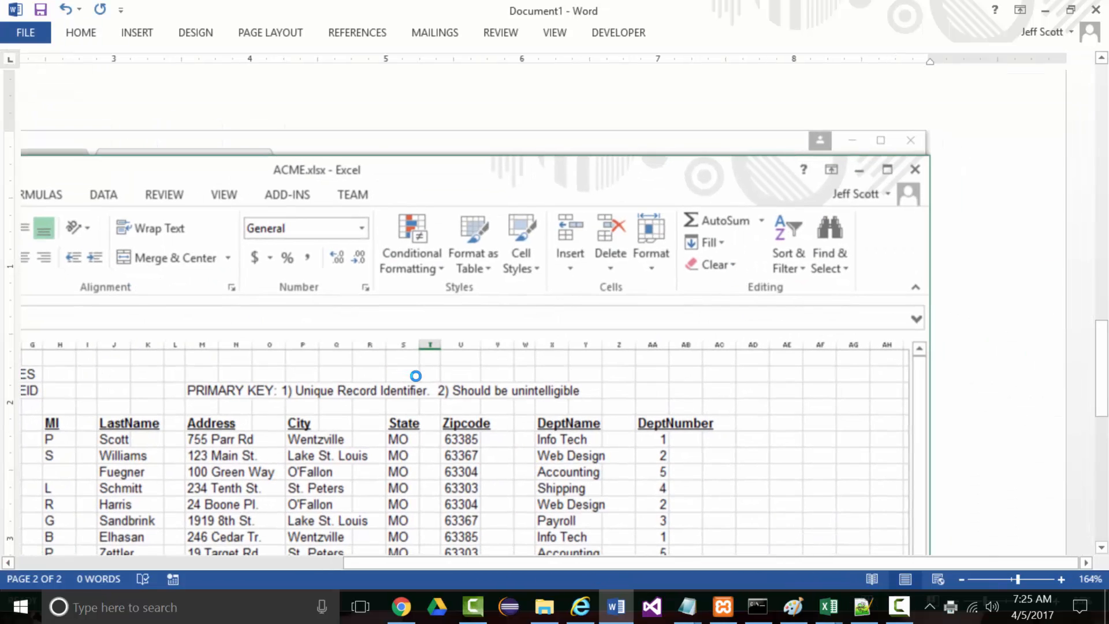
Minimise Word so the ACME spreadsheet is showing
{"action": "left_click", "coordinate": [1045, 10]}
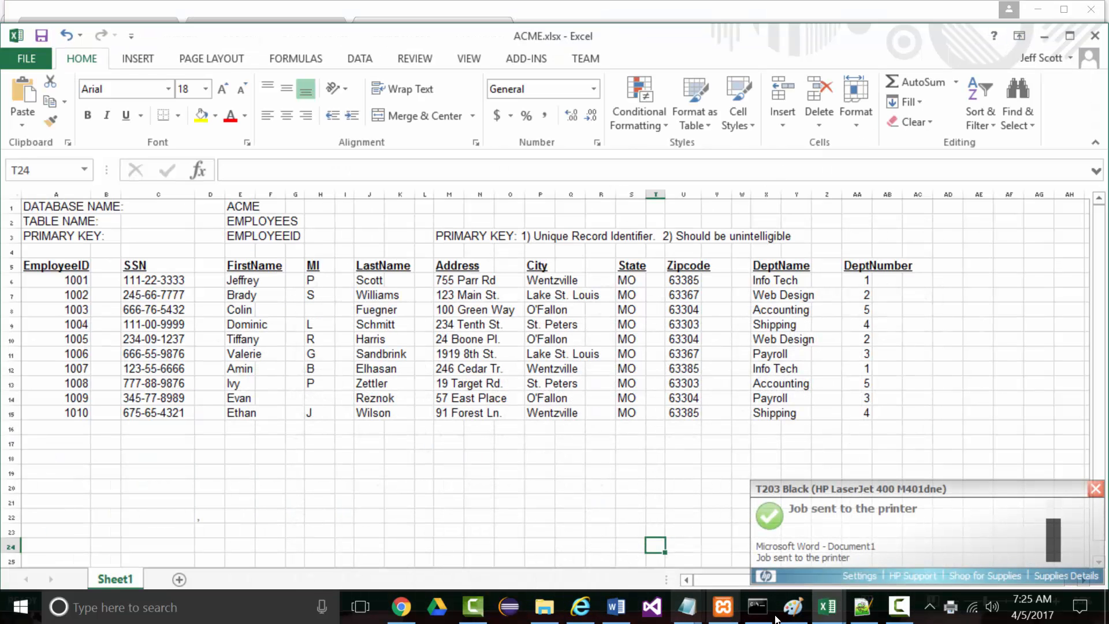
{"action": "mouse_move", "coordinate": [583, 608]}
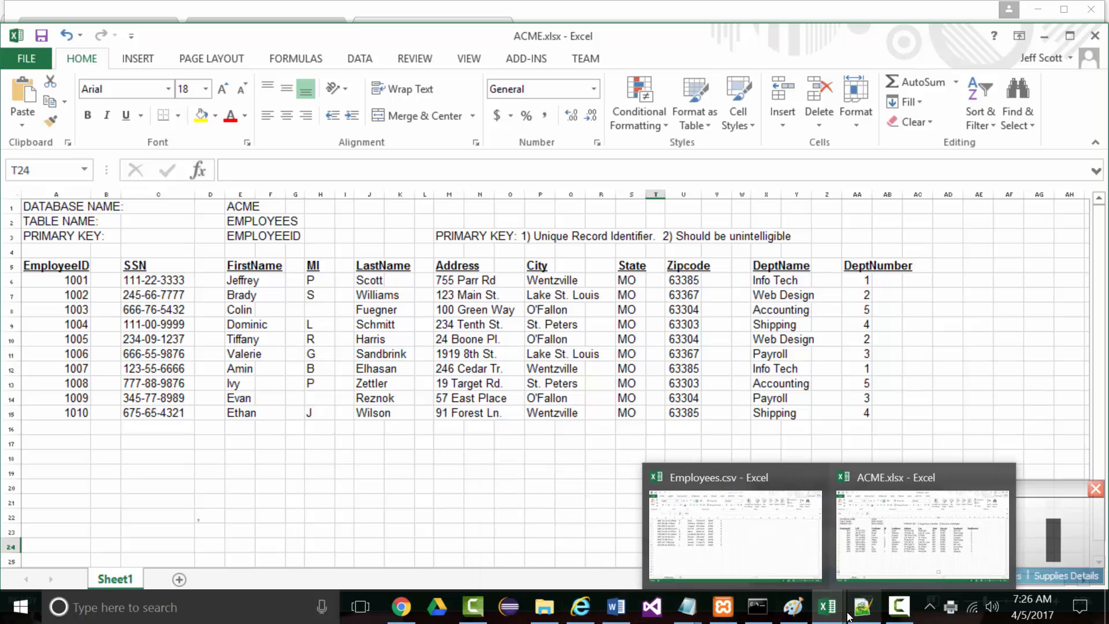
{"action": "mouse_move", "coordinate": [608, 591]}
{"action": "key", "text": "alt+Tab"}
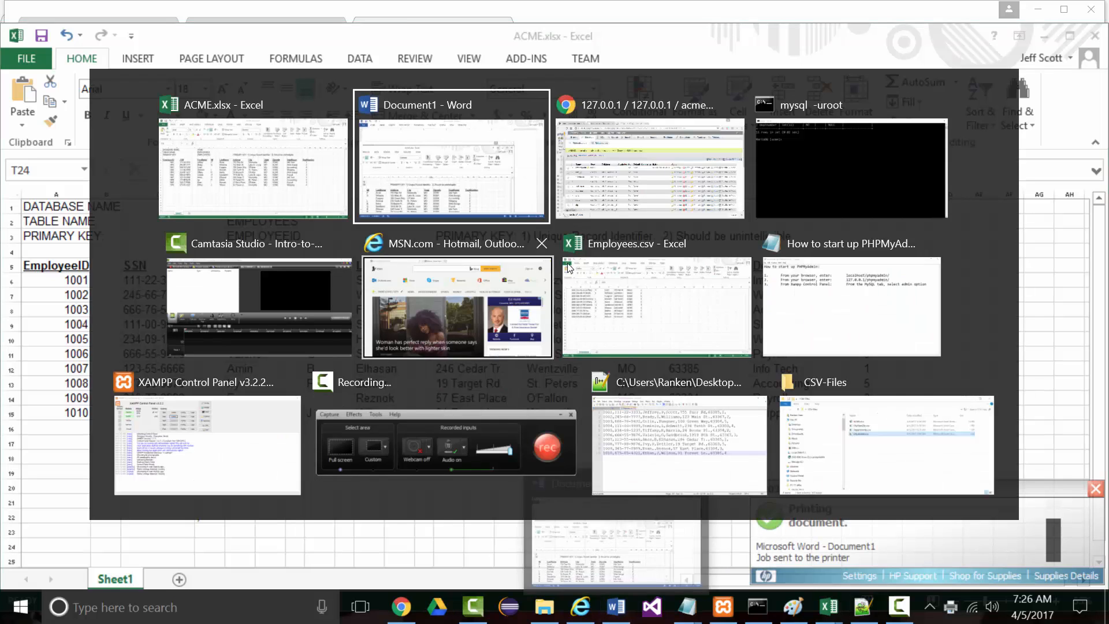
Switch back to the Chrome window showing phpMyAdmin's employees table structure
{"action": "left_click", "coordinate": [623, 188]}
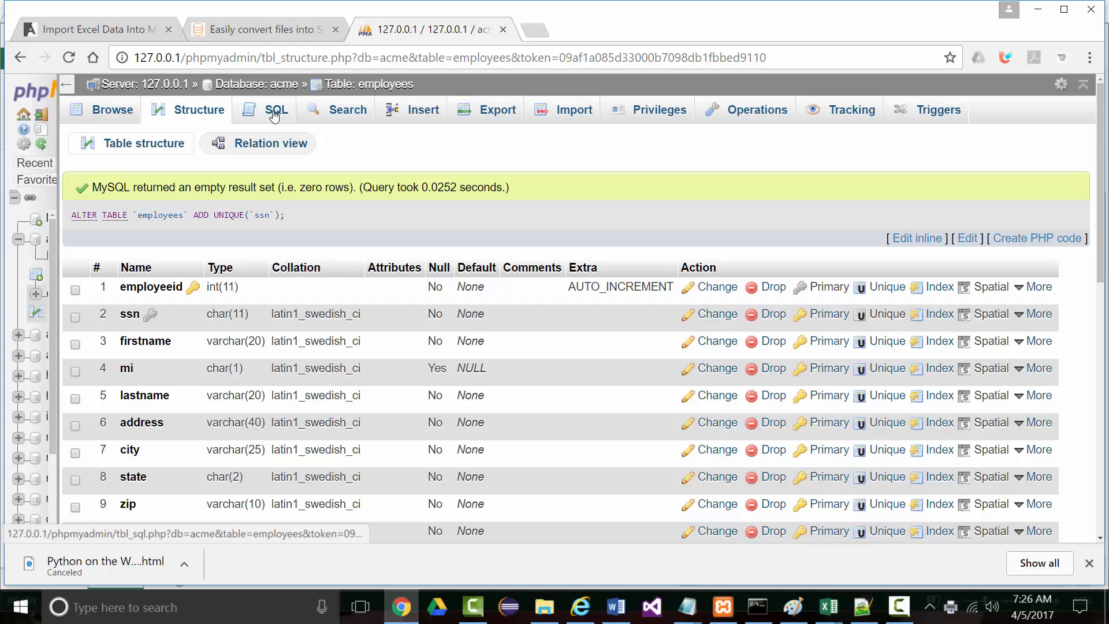
Open the Insert form and enter employee ID 1001 and the employee's SSN
{"action": "left_click", "coordinate": [423, 113]}
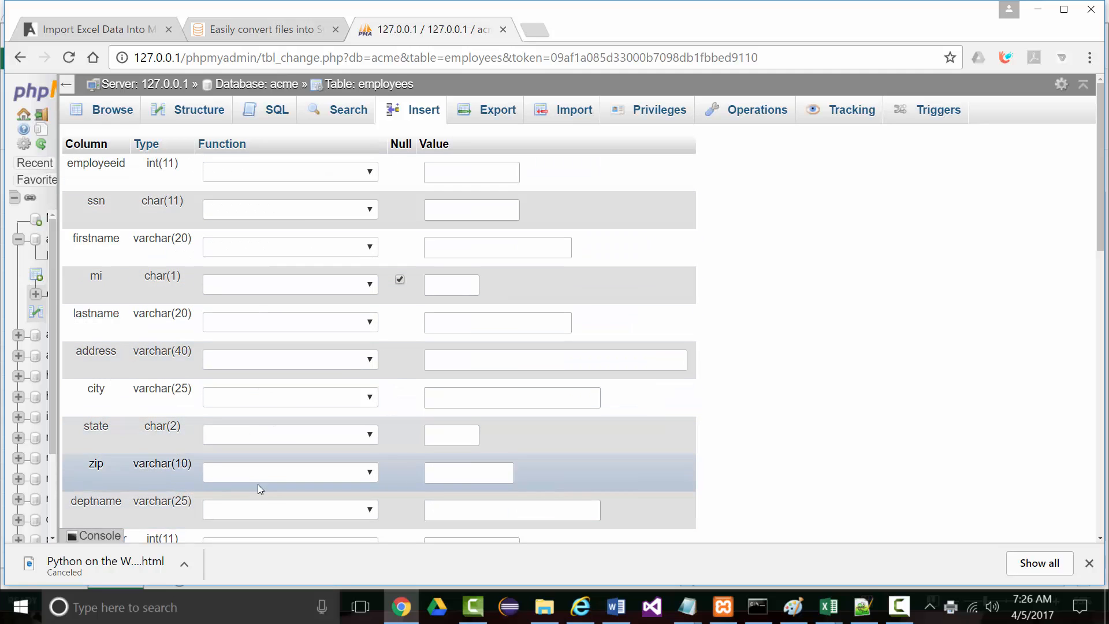
{"action": "left_click", "coordinate": [448, 165]}
{"action": "type", "text": "1001"}
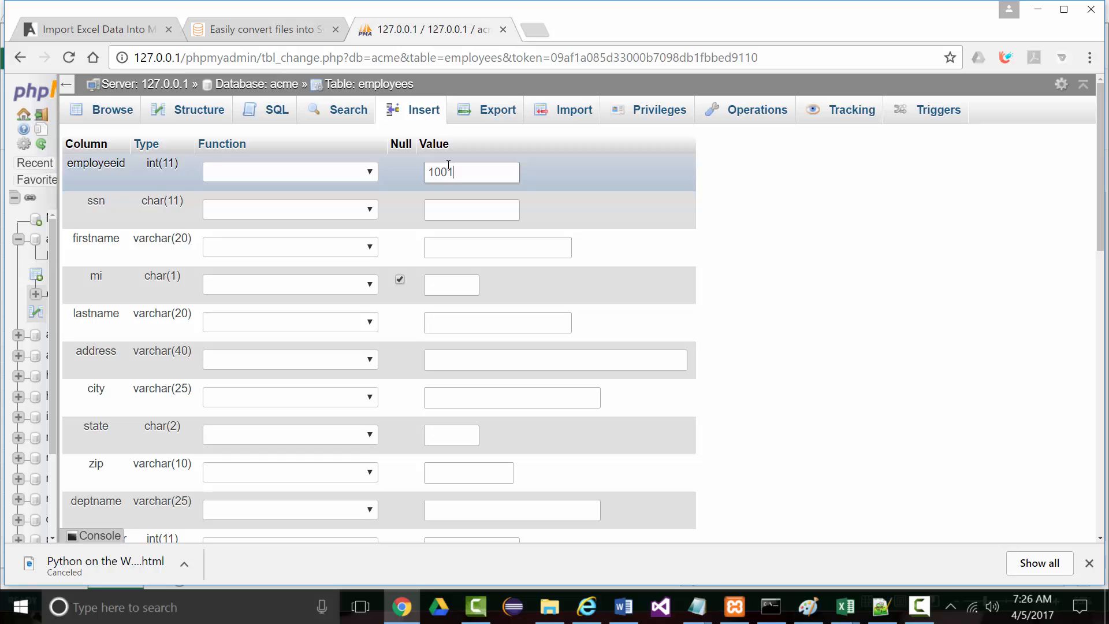
{"action": "left_click", "coordinate": [464, 211]}
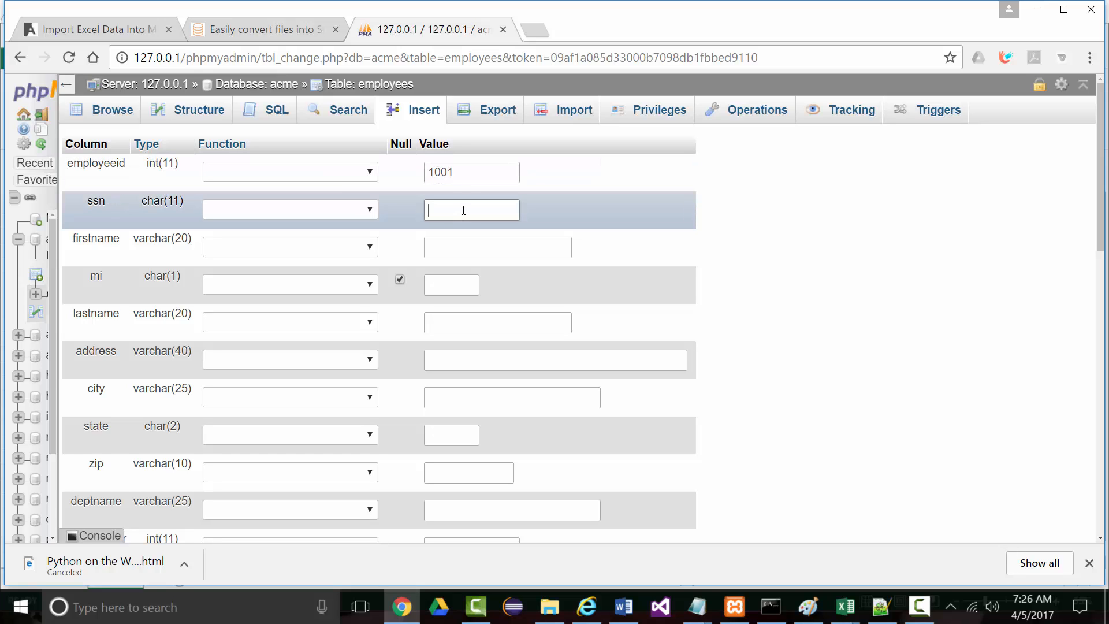
{"action": "type", "text": "111-22"}
{"action": "type", "text": "333333"}
{"action": "key", "text": "BackSpace"}
{"action": "key", "text": "BackSpace"}
Enter the first employee's first name, middle initial and last name
{"action": "left_click", "coordinate": [451, 250]}
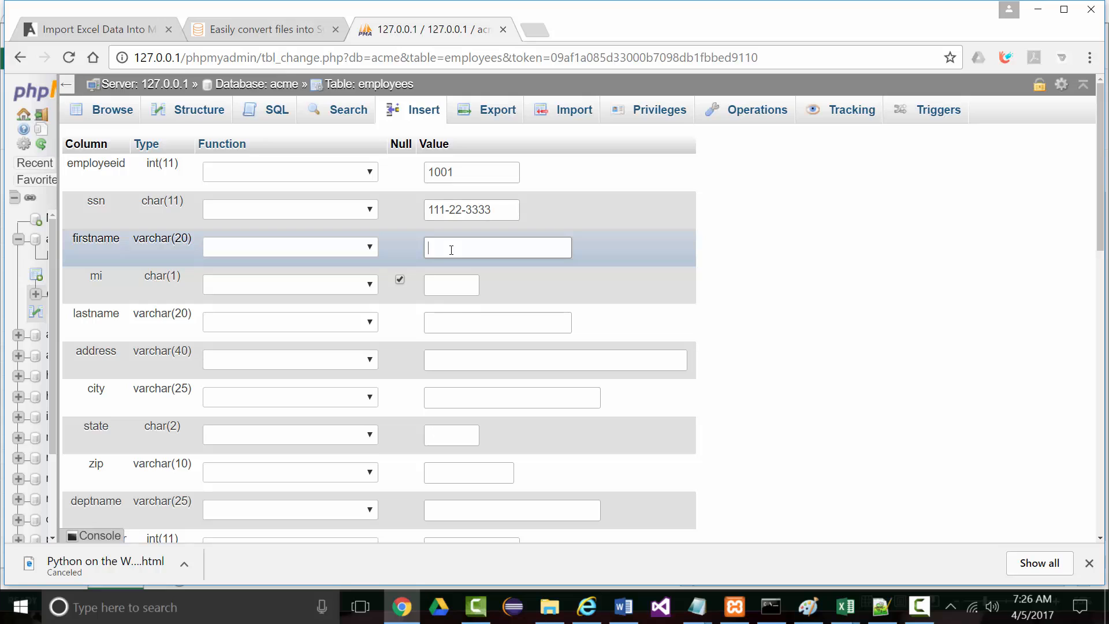
{"action": "key", "text": "Tab"}
{"action": "key", "text": "Tab"}
Fill in the first employee's street address, city, state and zip code
{"action": "key", "text": "Tab"}
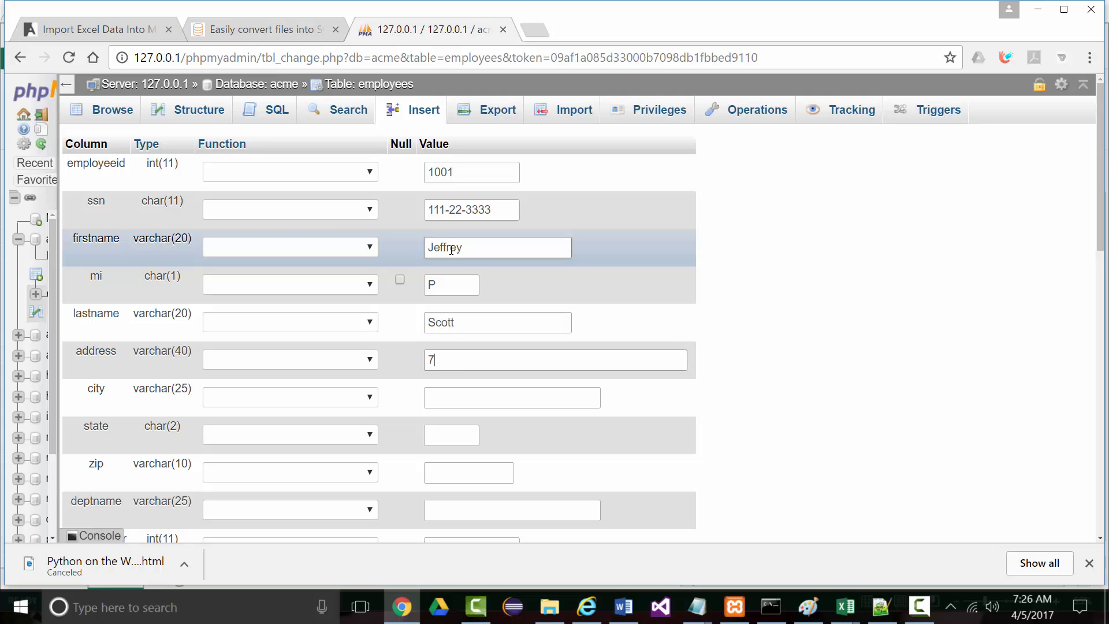
{"action": "key", "text": "Tab"}
{"action": "type", "text": "Wen"}
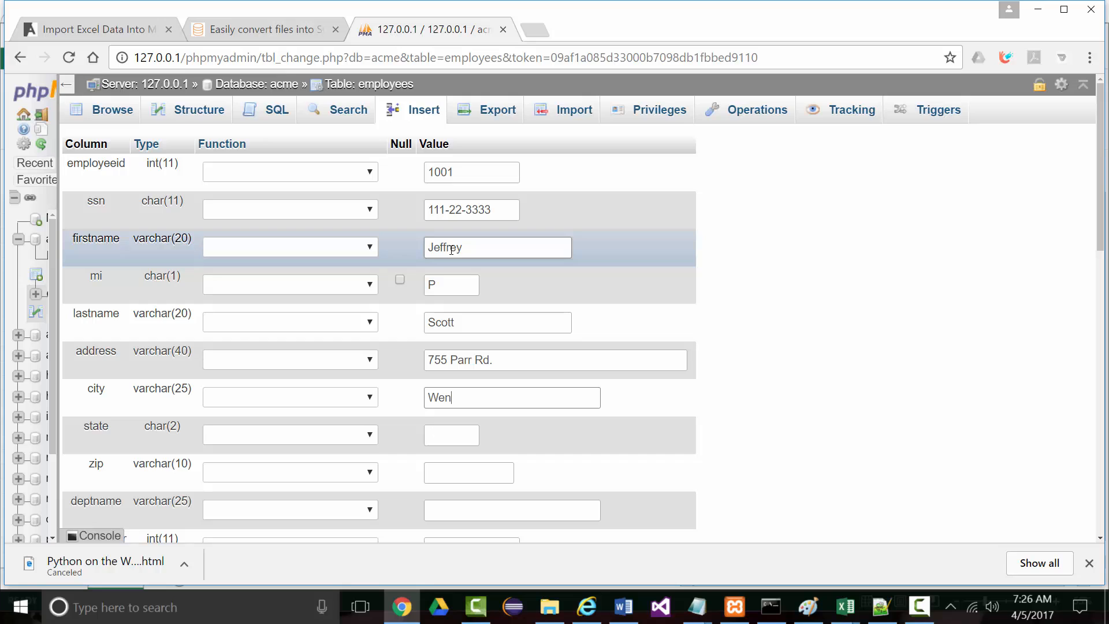
{"action": "type", "text": "tzville"}
{"action": "key", "text": "Tab"}
{"action": "type", "text": "MO"}
{"action": "key", "text": "Tab"}
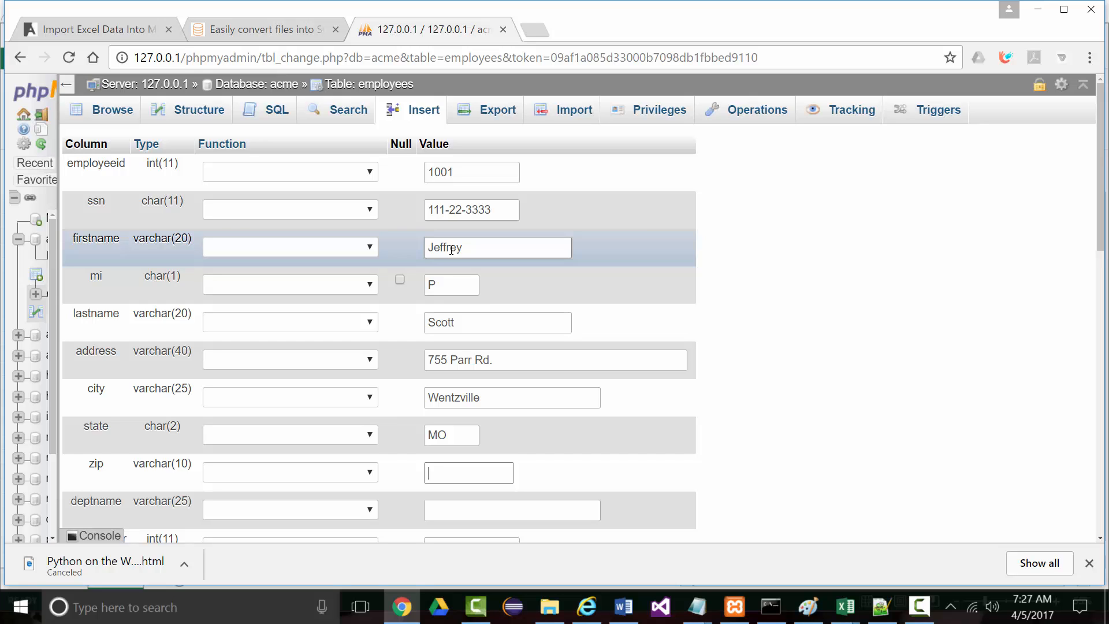
{"action": "type", "text": "63385"}
Set the department name to Information Technology and department number to 1
{"action": "key", "text": "Tab"}
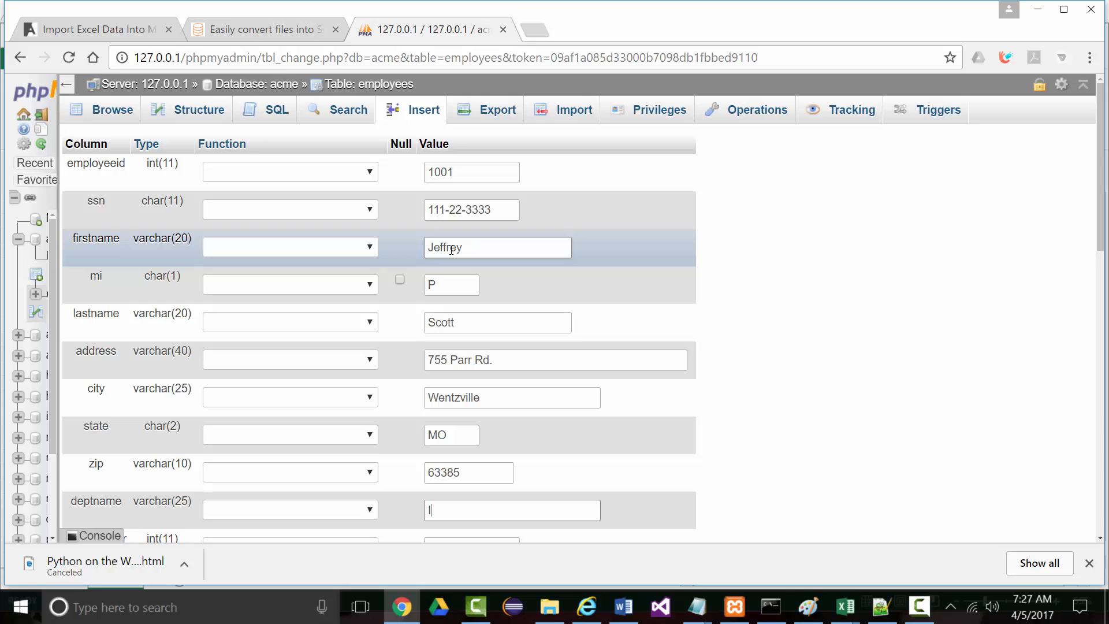
{"action": "type", "text": "Infomr"}
{"action": "key", "text": "BackSpace"}
{"action": "key", "text": "BackSpace"}
{"action": "type", "text": "rmation Technology"}
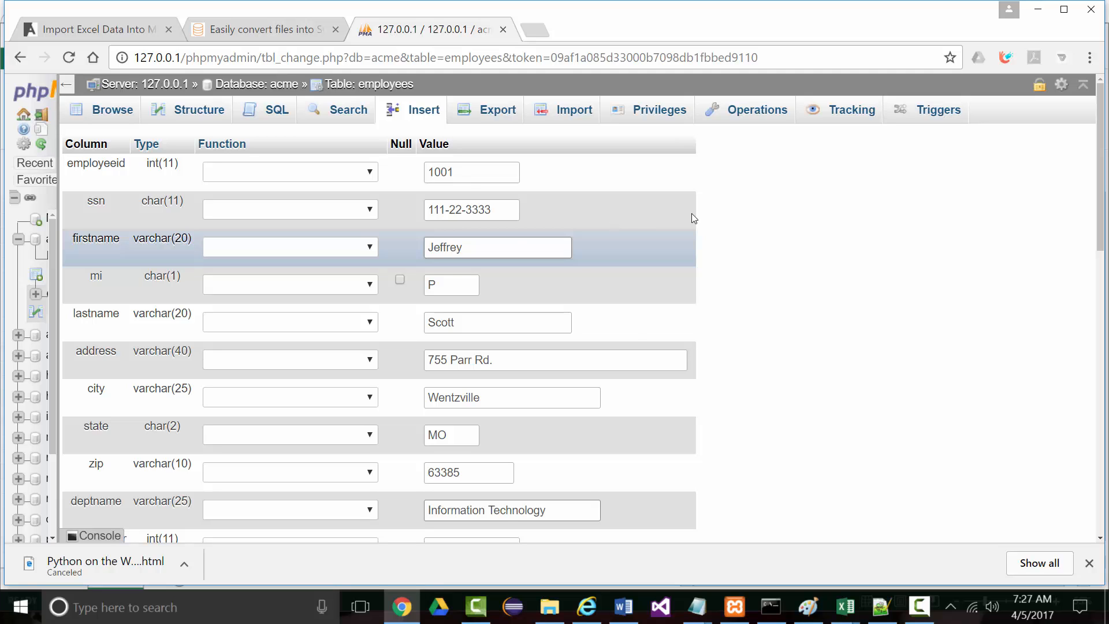
{"action": "scroll", "coordinate": [686, 307], "scroll_direction": "down", "scroll_amount": 3}
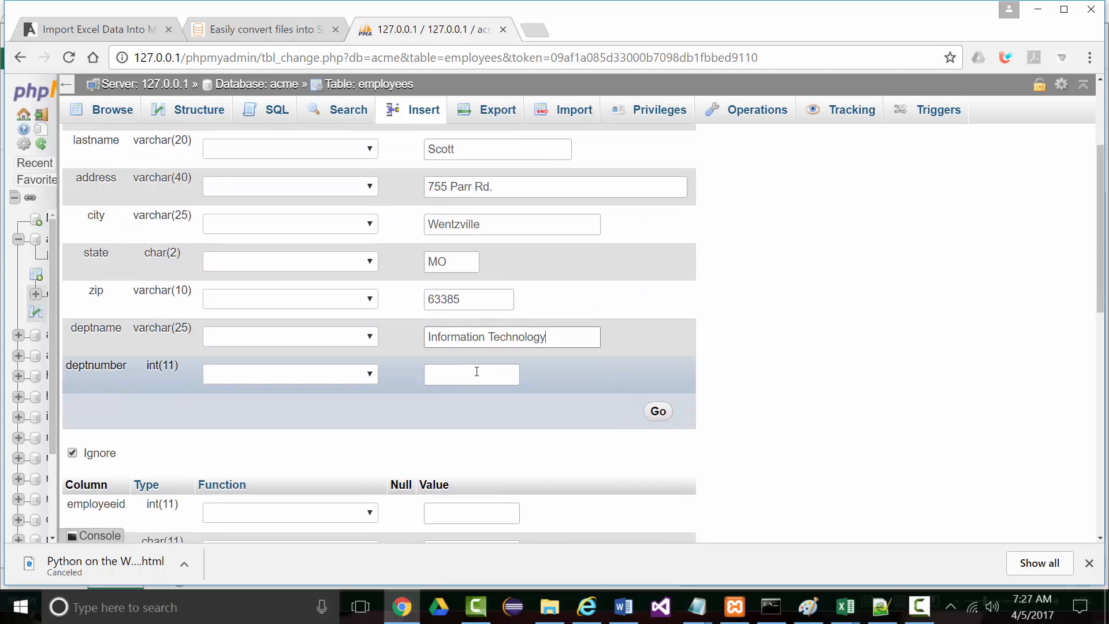
{"action": "left_click", "coordinate": [460, 374]}
{"action": "type", "text": "1"}
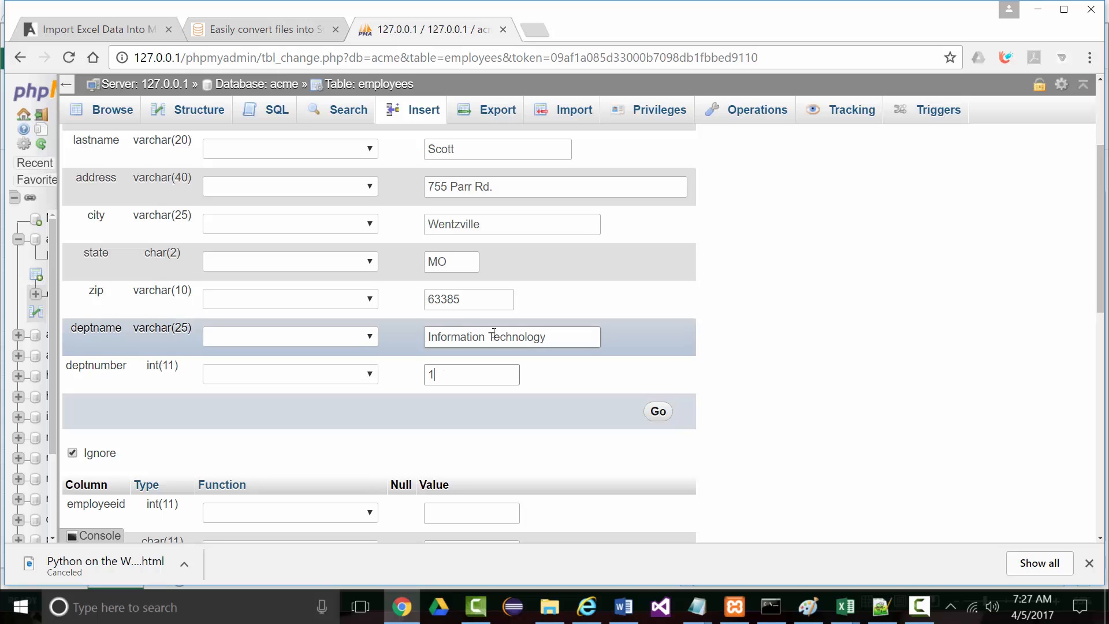
{"action": "scroll", "coordinate": [489, 334], "scroll_direction": "down", "scroll_amount": 4}
Enter the second employee's SSN and name, leaving the employeeid field empty
{"action": "left_click", "coordinate": [456, 257]}
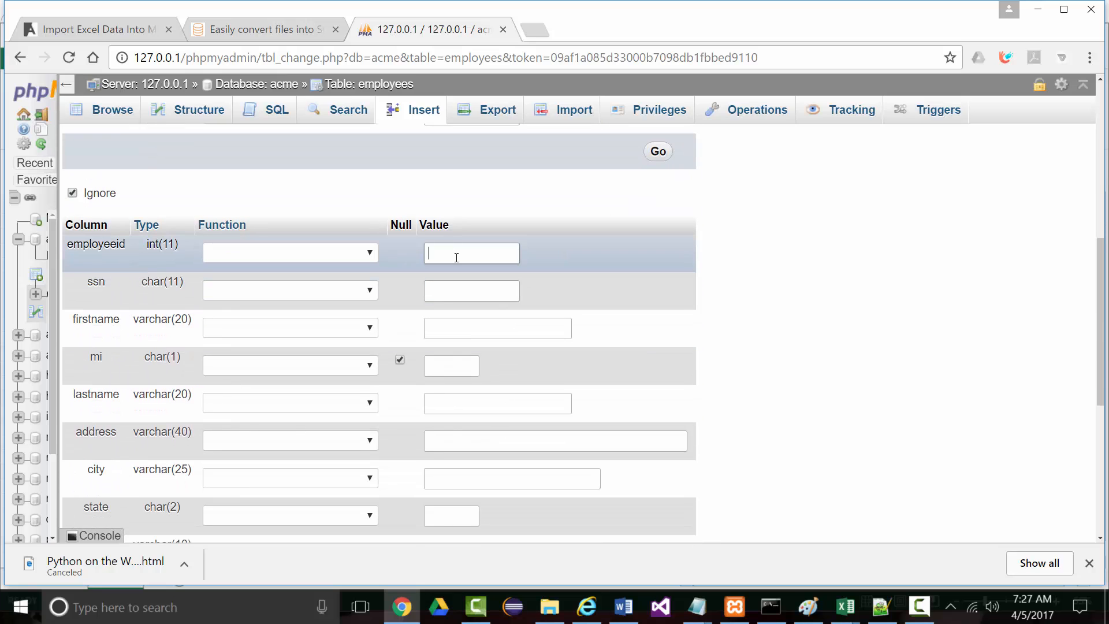
{"action": "type", "text": "245"}
{"action": "key", "text": "BackSpace"}
{"action": "key", "text": "BackSpace"}
{"action": "key", "text": "BackSpace"}
{"action": "left_click", "coordinate": [462, 288]}
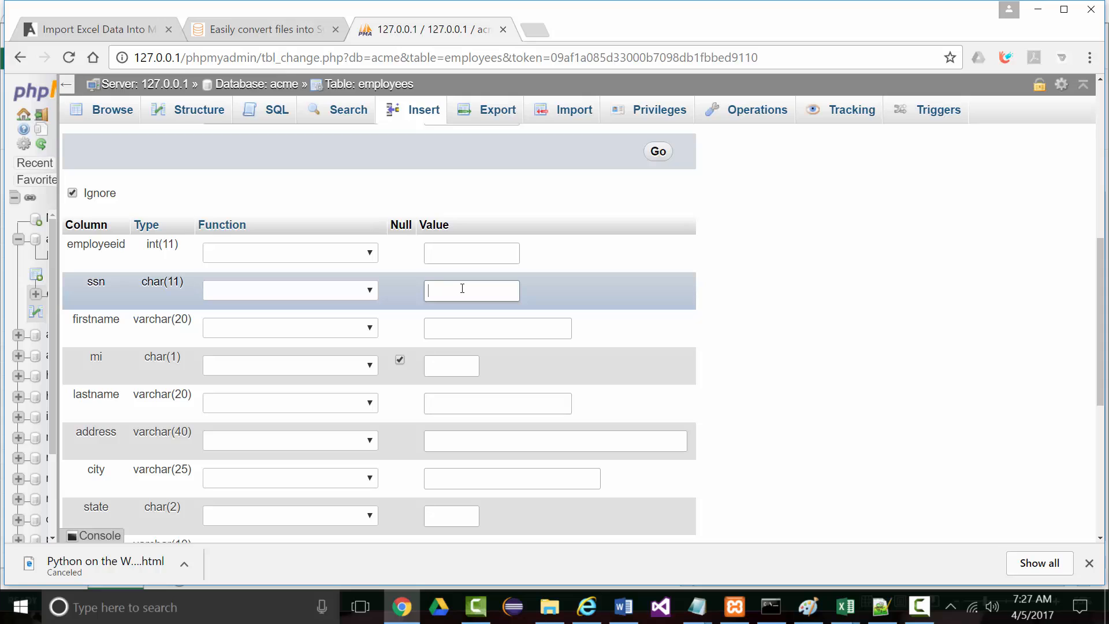
{"action": "key", "text": "Tab"}
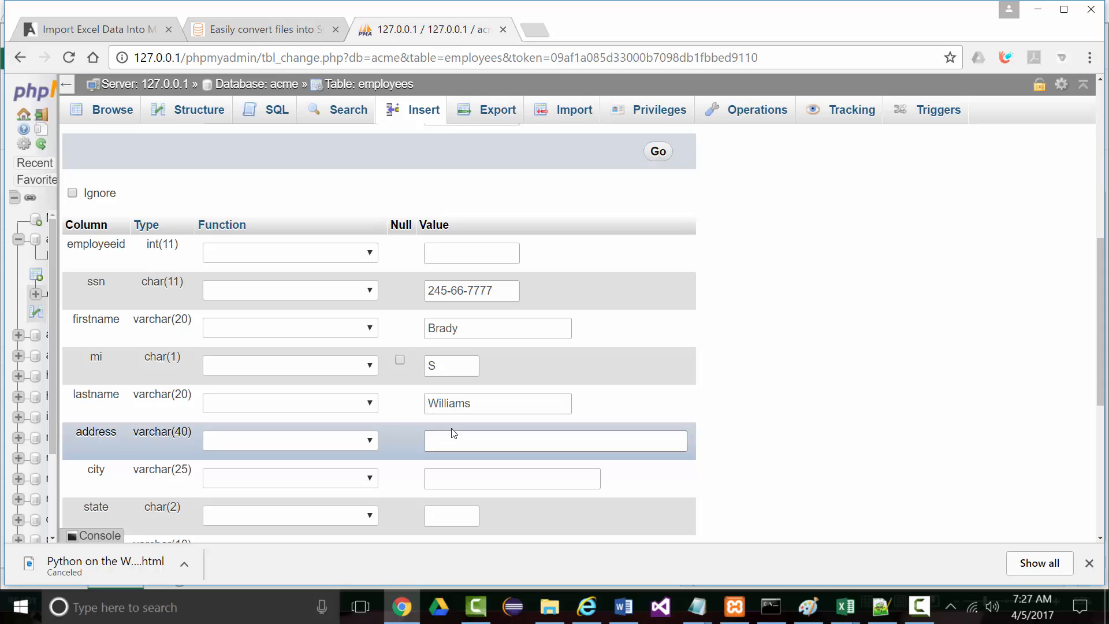
Fill in the second employee's street address, city, state and zip code
{"action": "type", "text": "123 Main St."}
{"action": "scroll", "coordinate": [477, 447], "scroll_direction": "down", "scroll_amount": 1}
{"action": "left_click", "coordinate": [456, 390]}
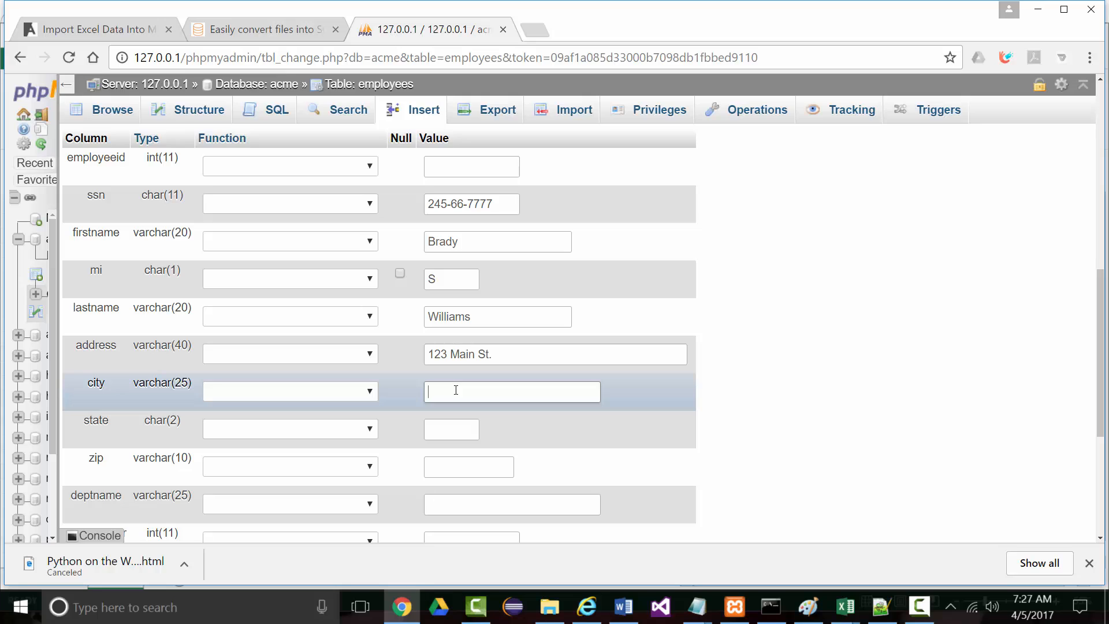
{"action": "type", "text": "Lake St. Louis"}
{"action": "key", "text": "Tab"}
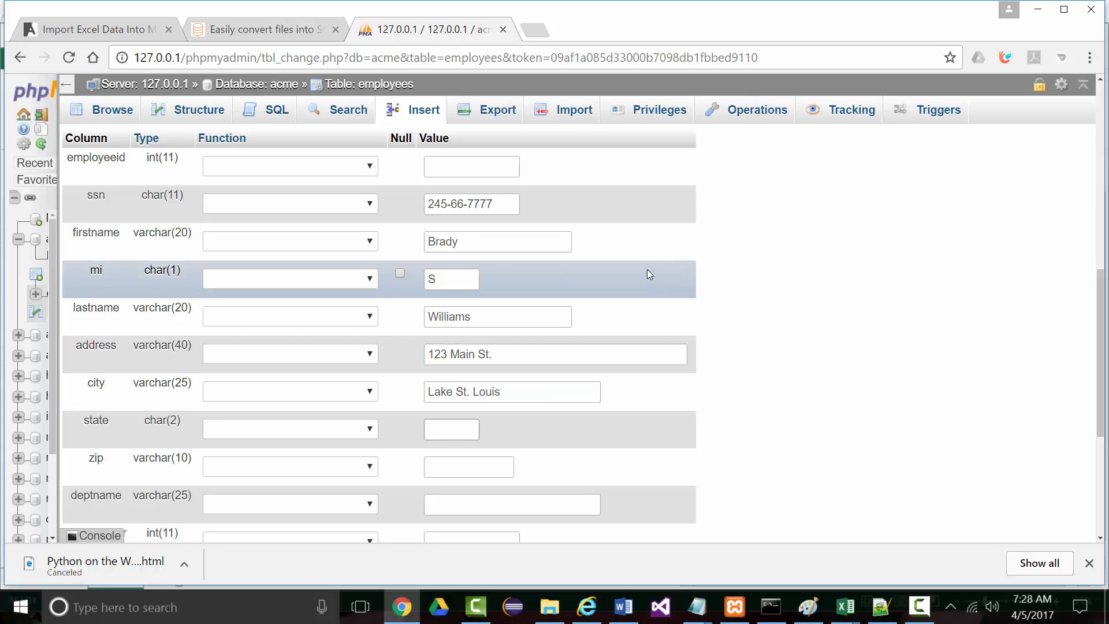
{"action": "type", "text": "MO"}
{"action": "key", "text": "Tab"}
{"action": "type", "text": "63367"}
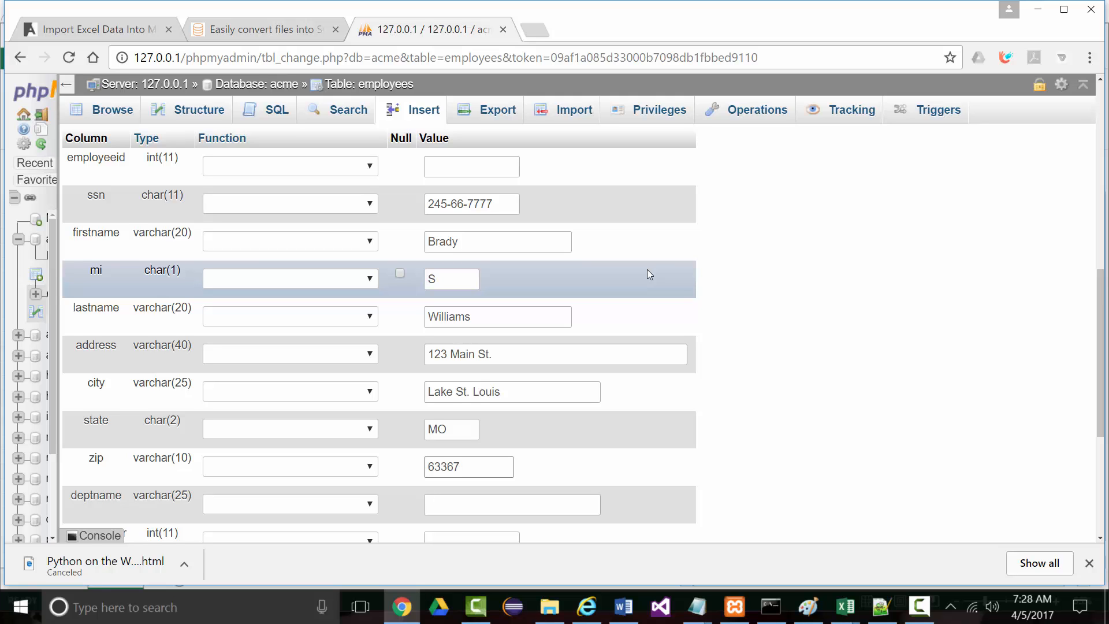
Set the second record's department name to Web Design and department number to 2
{"action": "scroll", "coordinate": [528, 339], "scroll_direction": "down", "scroll_amount": 1}
{"action": "left_click", "coordinate": [480, 418]}
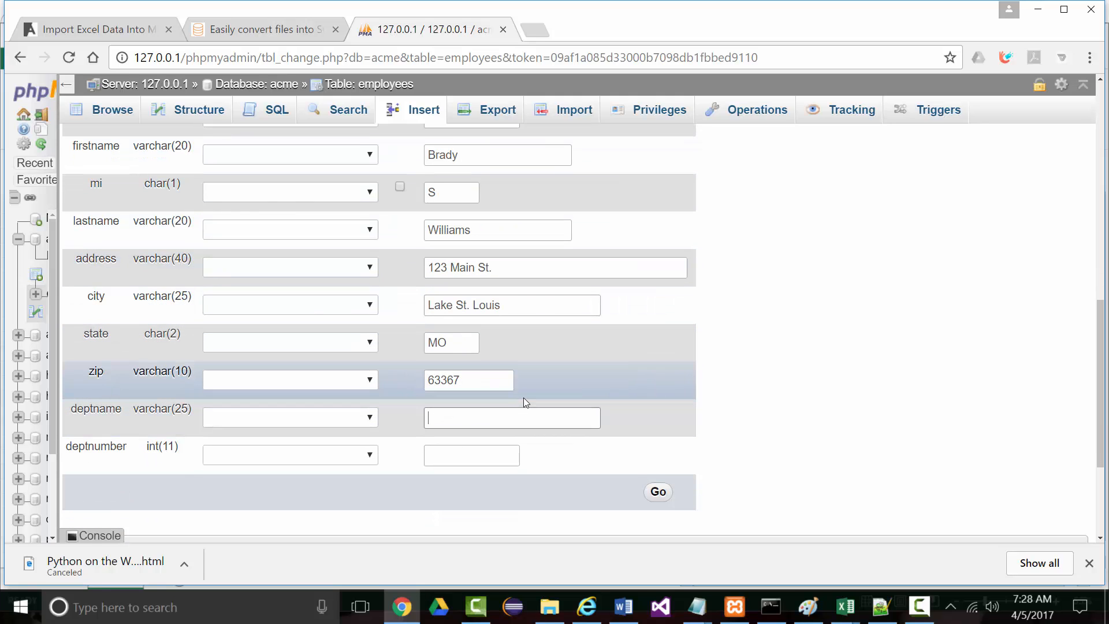
{"action": "type", "text": "Web Design"}
{"action": "left_click", "coordinate": [486, 451]}
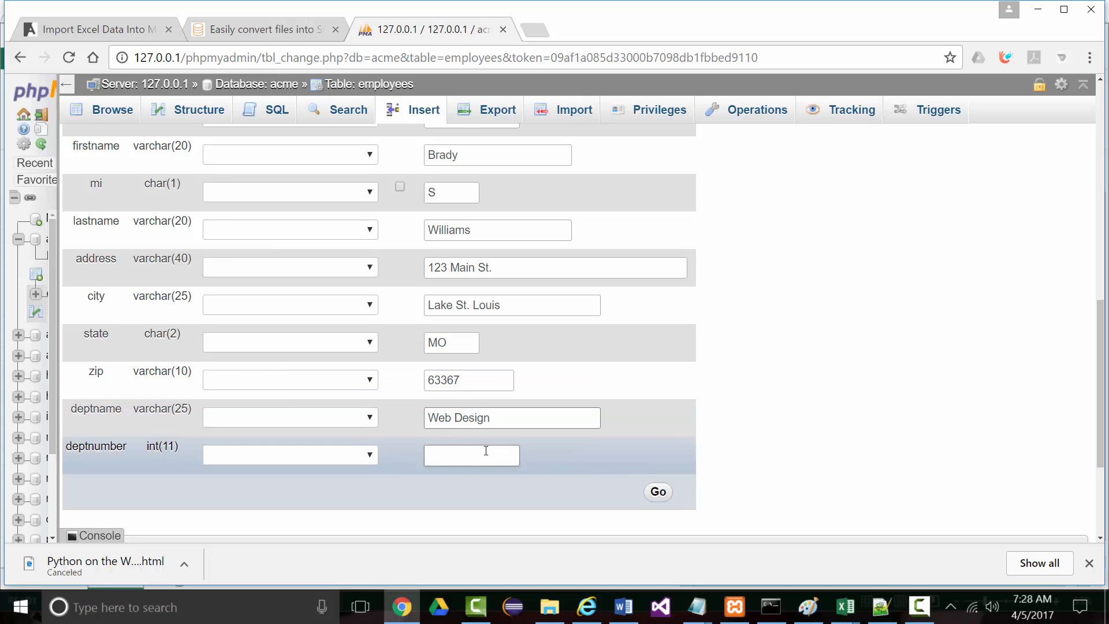
{"action": "type", "text": "2"}
{"action": "scroll", "coordinate": [657, 441], "scroll_direction": "down", "scroll_amount": 2}
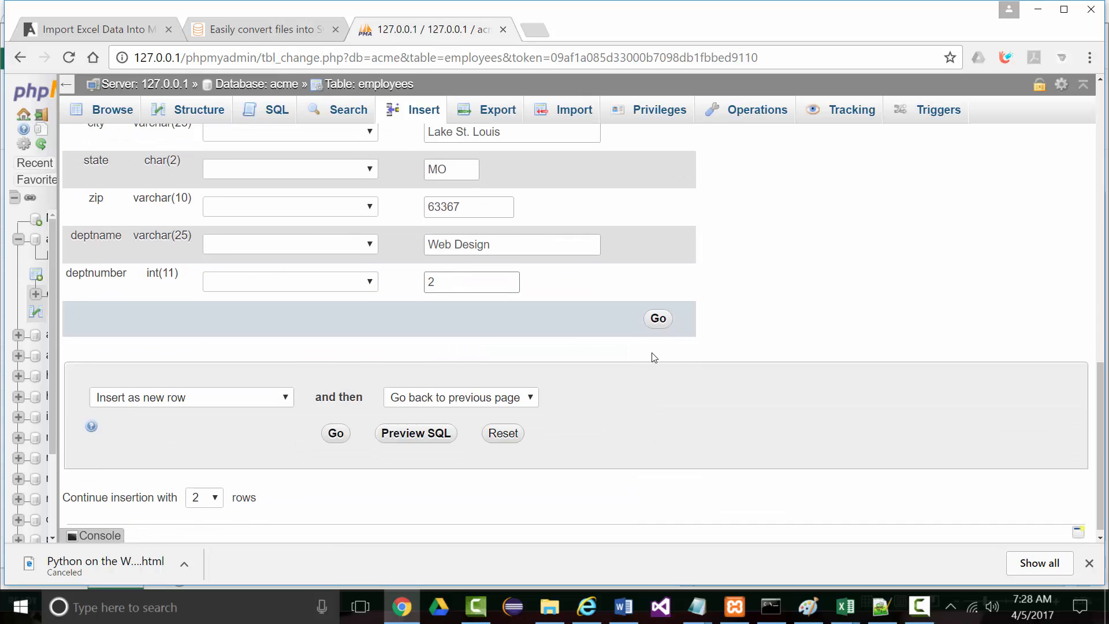
Insert both employee rows and select the generated INSERT statement for Notepad++
{"action": "left_click", "coordinate": [658, 320]}
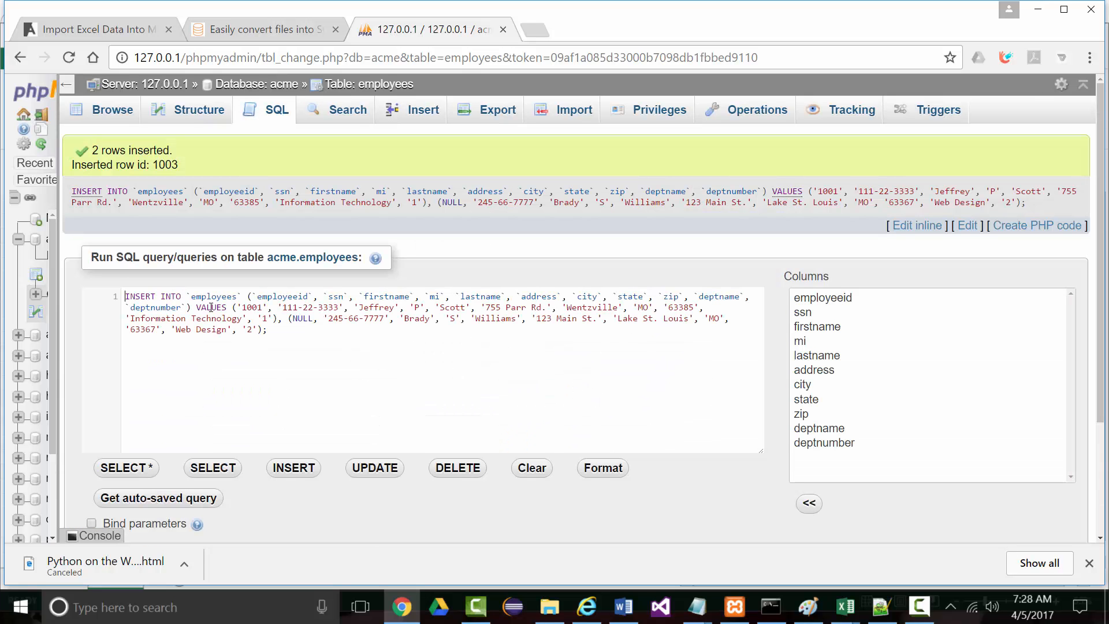
{"action": "left_click_drag", "start_coordinate": [125, 297], "coordinate": [312, 346]}
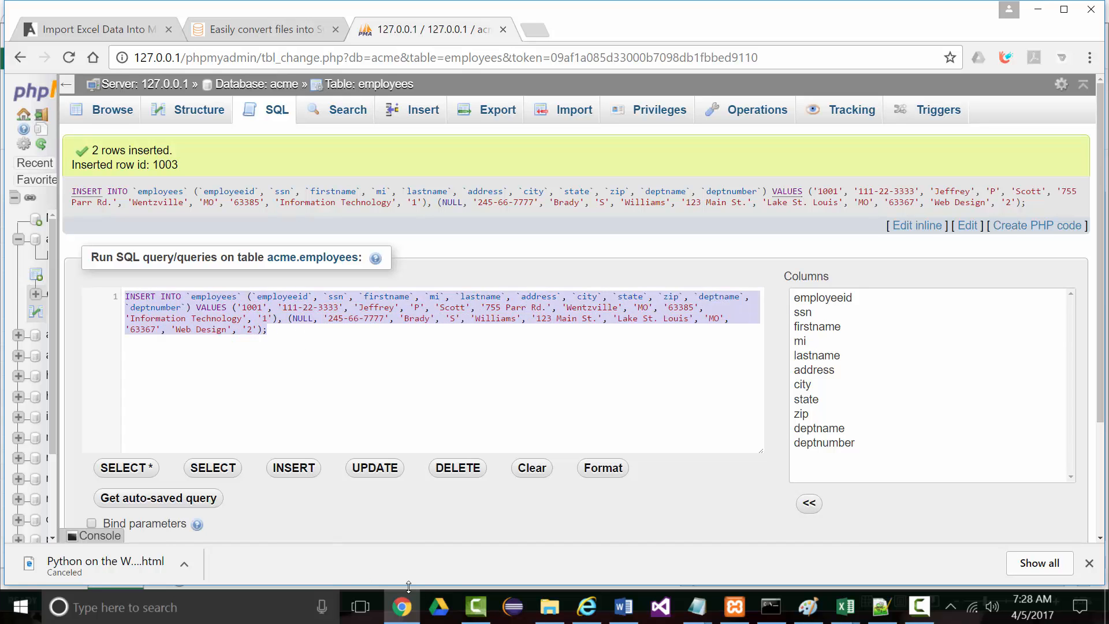
{"action": "left_click", "coordinate": [878, 611]}
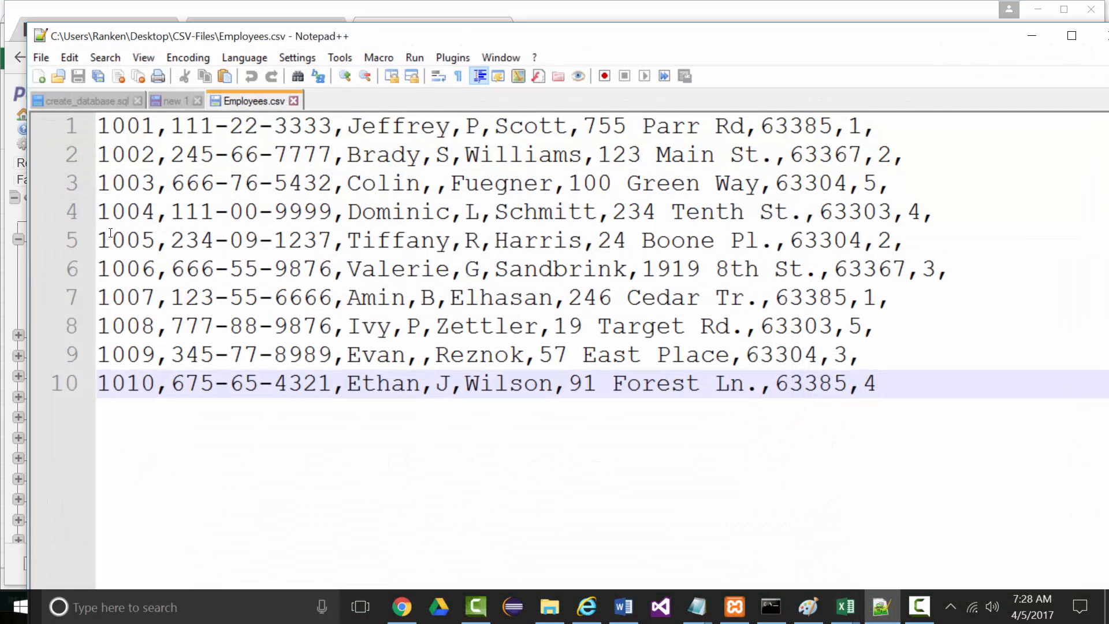
Paste the INSERT statement into a new document and put the indented column list on its own line
{"action": "left_click", "coordinate": [38, 75]}
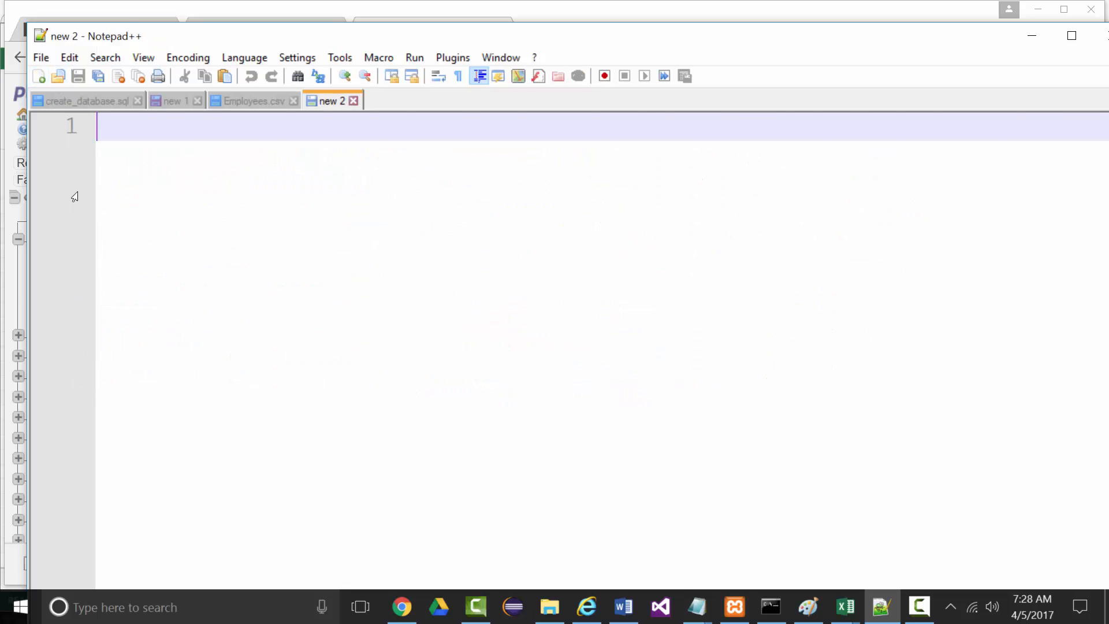
{"action": "key", "text": "ctrl+v"}
{"action": "key", "text": "Home"}
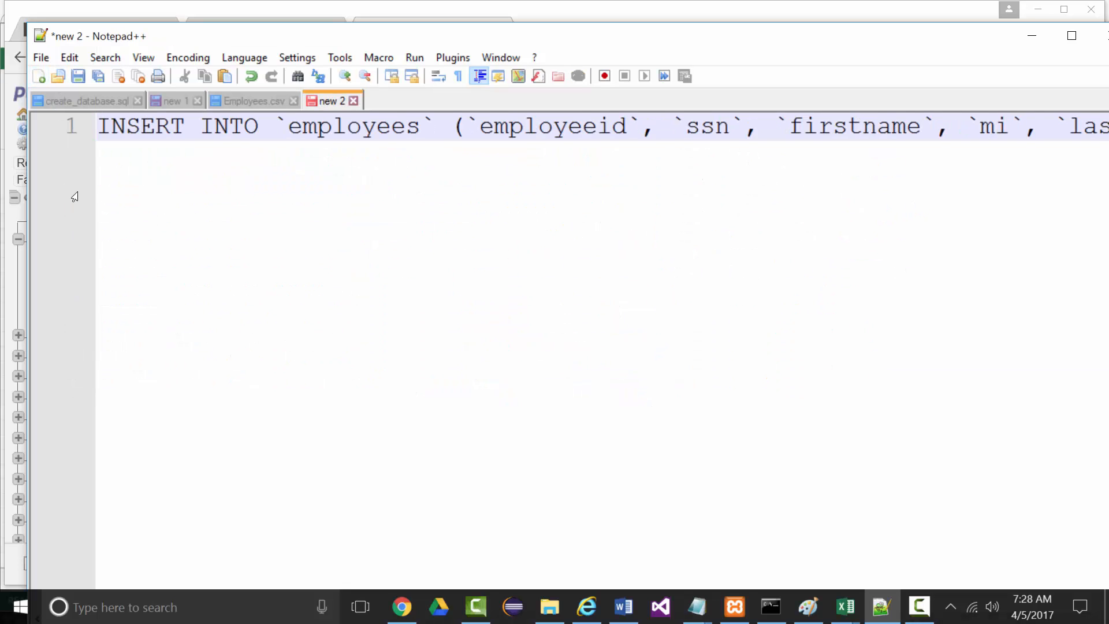
{"action": "left_click", "coordinate": [452, 143]}
{"action": "key", "text": "Return"}
{"action": "left_click", "coordinate": [121, 160]}
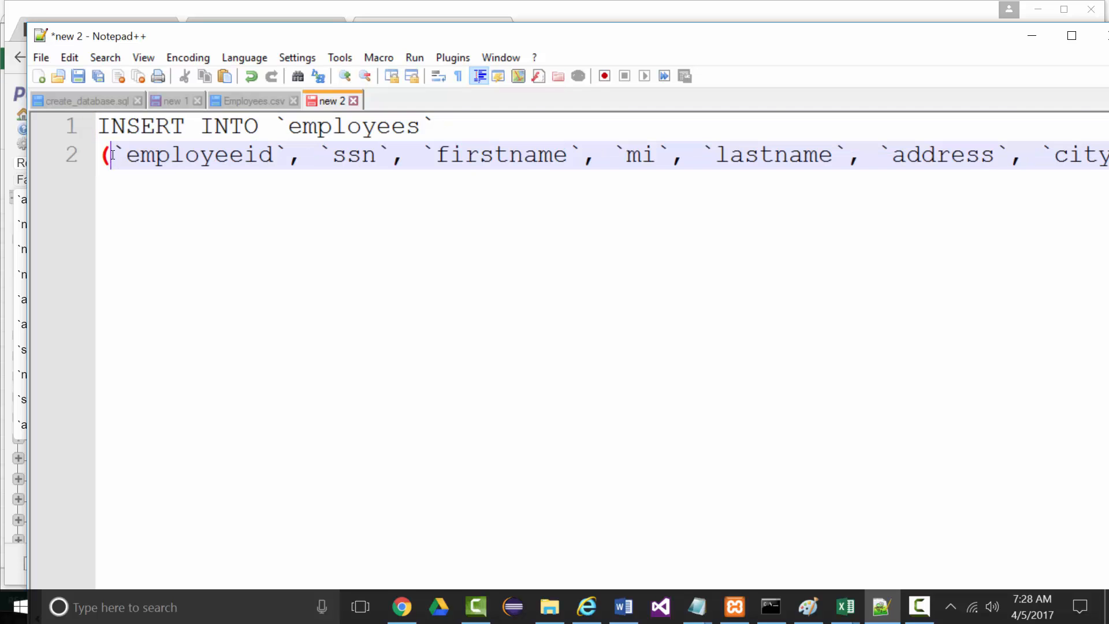
{"action": "key", "text": "Return"}
{"action": "key", "text": "Tab"}
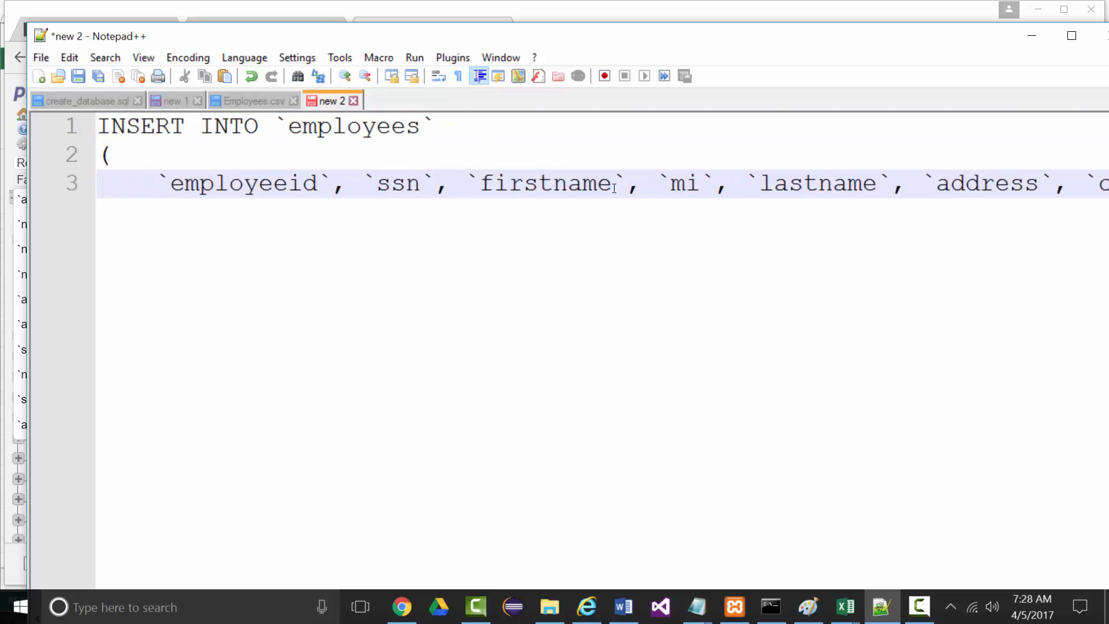
Break the column list at `mi` and `state`, and move VALUES onto its own unindented line
{"action": "left_click", "coordinate": [649, 183]}
{"action": "key", "text": "Return"}
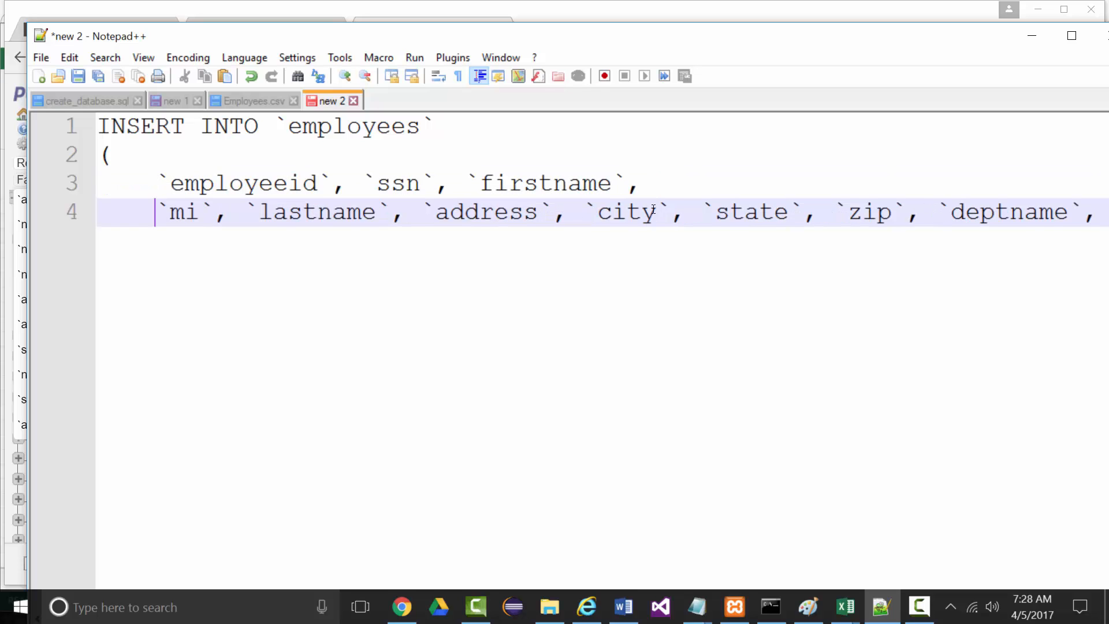
{"action": "left_click", "coordinate": [701, 211]}
{"action": "key", "text": "Return"}
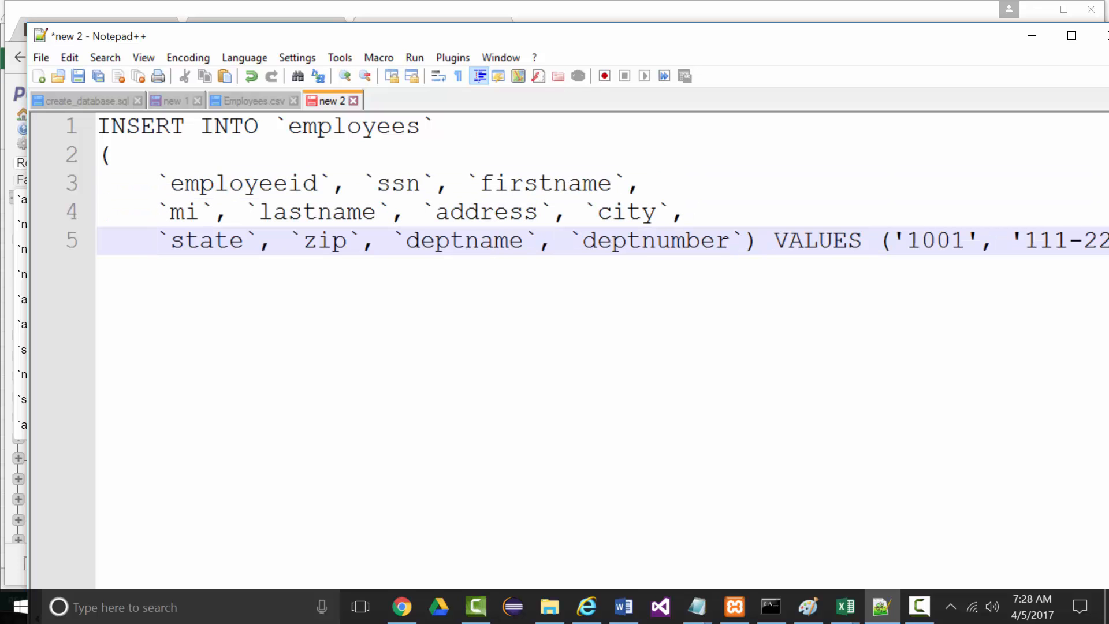
{"action": "left_click", "coordinate": [771, 241]}
{"action": "key", "text": "Return"}
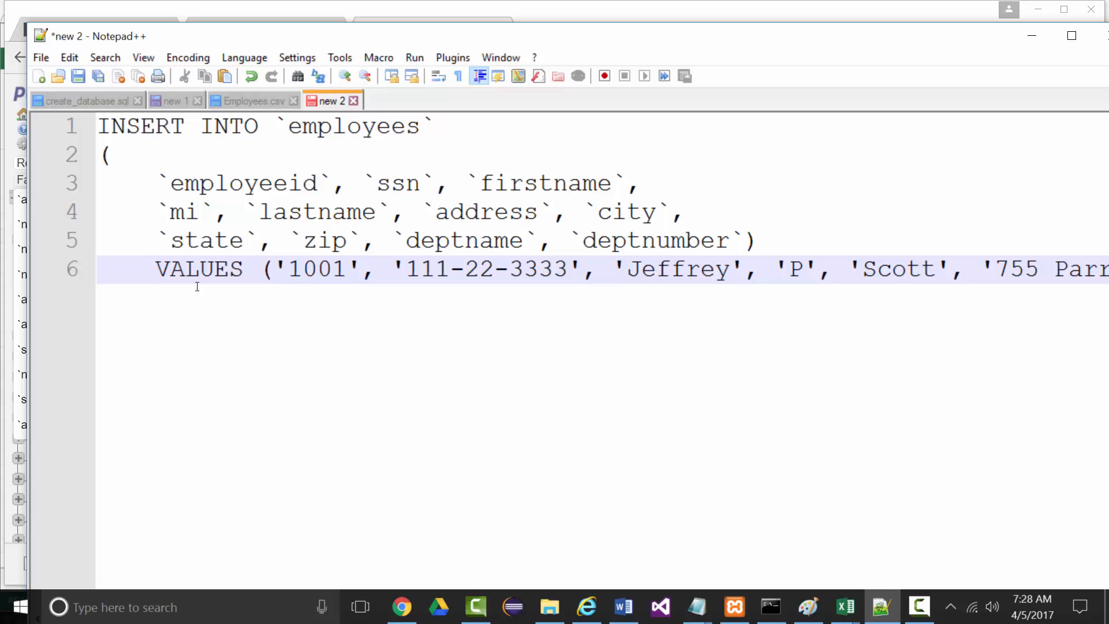
{"action": "key", "text": "BackSpace"}
{"action": "key", "text": "BackSpace"}
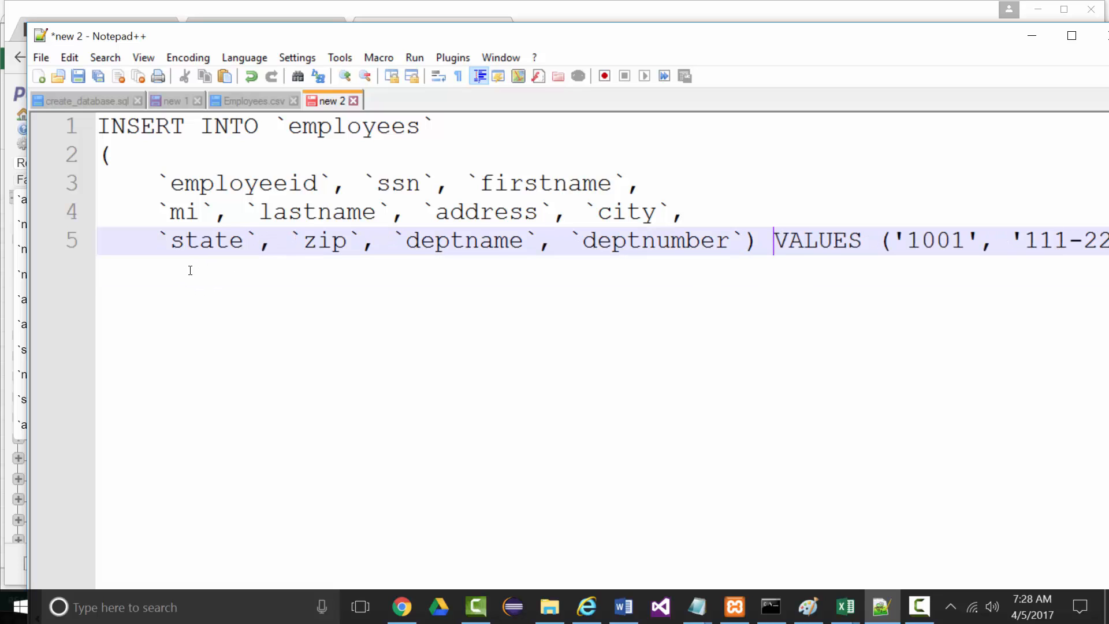
{"action": "key", "text": "Return"}
{"action": "key", "text": "BackSpace"}
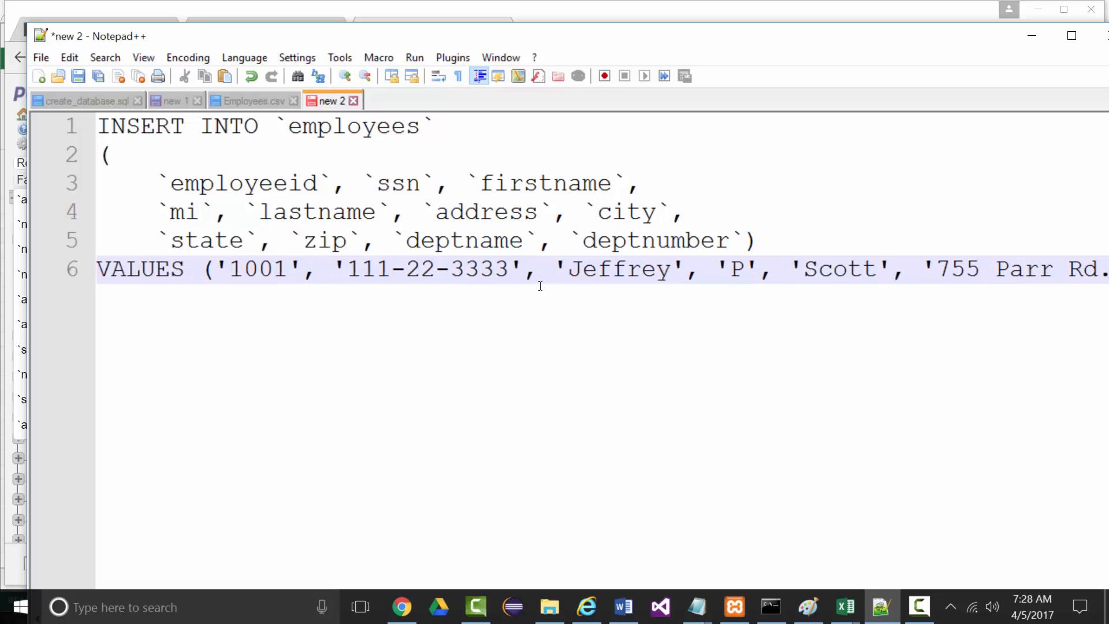
Split the first row's values over indented lines and start the second row on its own line
{"action": "left_click", "coordinate": [922, 269]}
{"action": "key", "text": "Return"}
{"action": "key", "text": "Tab"}
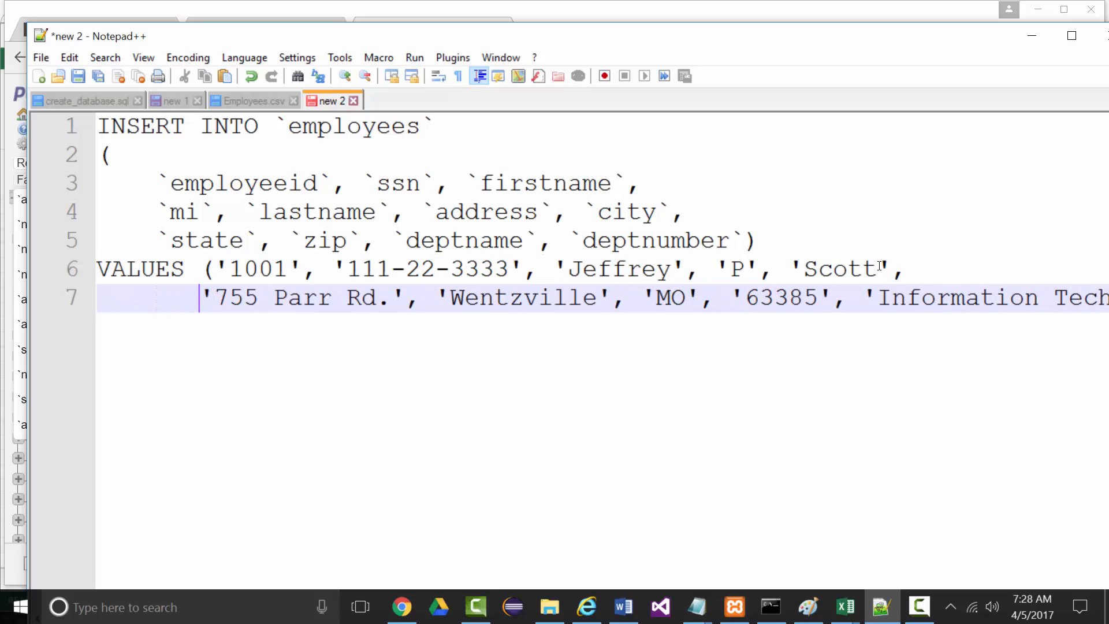
{"action": "left_click", "coordinate": [882, 296]}
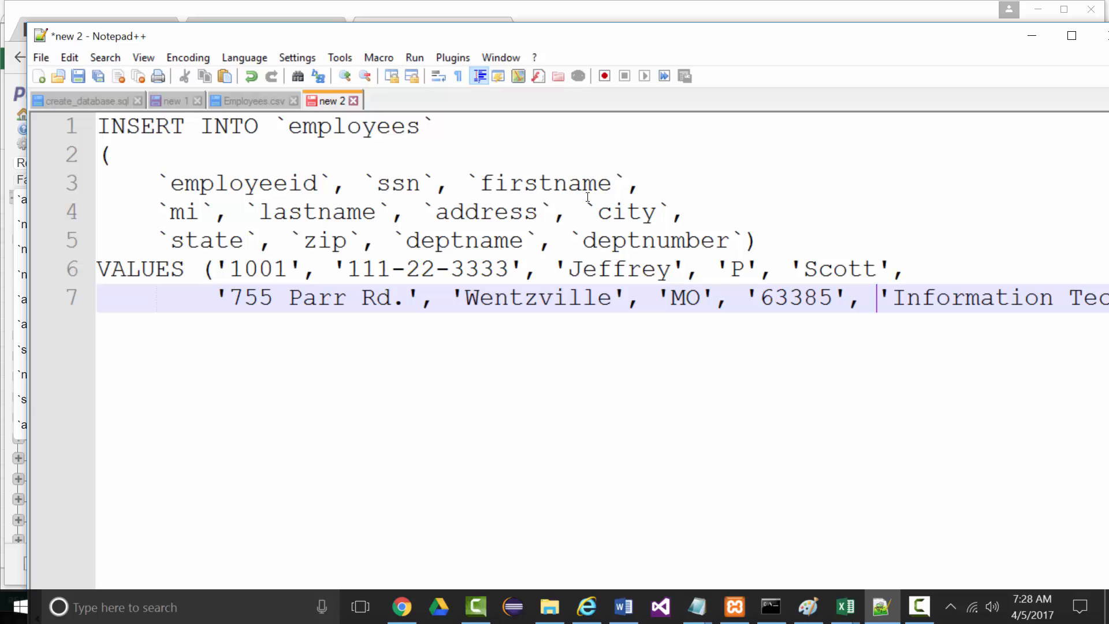
{"action": "key", "text": "Return"}
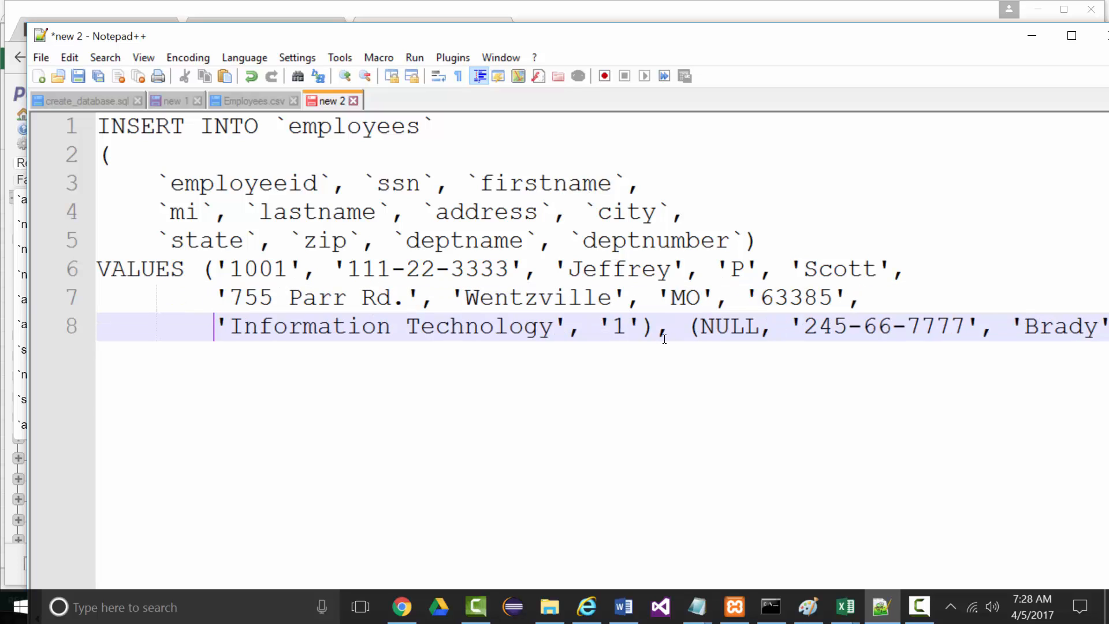
{"action": "left_click", "coordinate": [693, 329]}
{"action": "key", "text": "Return"}
{"action": "key", "text": "Return"}
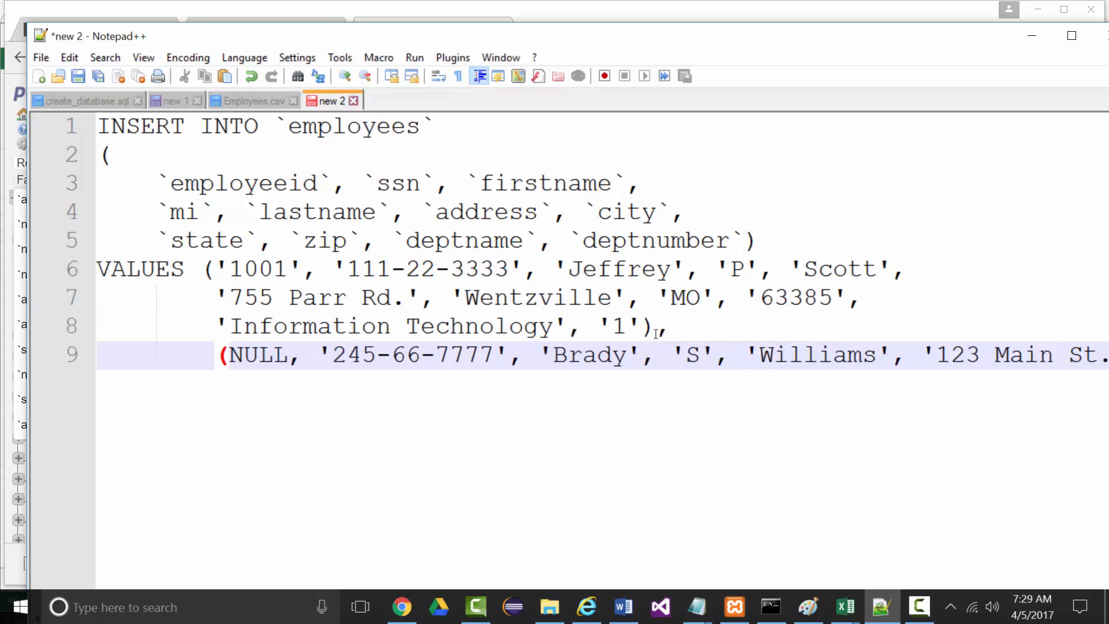
{"action": "left_click_drag", "start_coordinate": [199, 268], "coordinate": [655, 327]}
{"action": "left_click", "coordinate": [228, 355]}
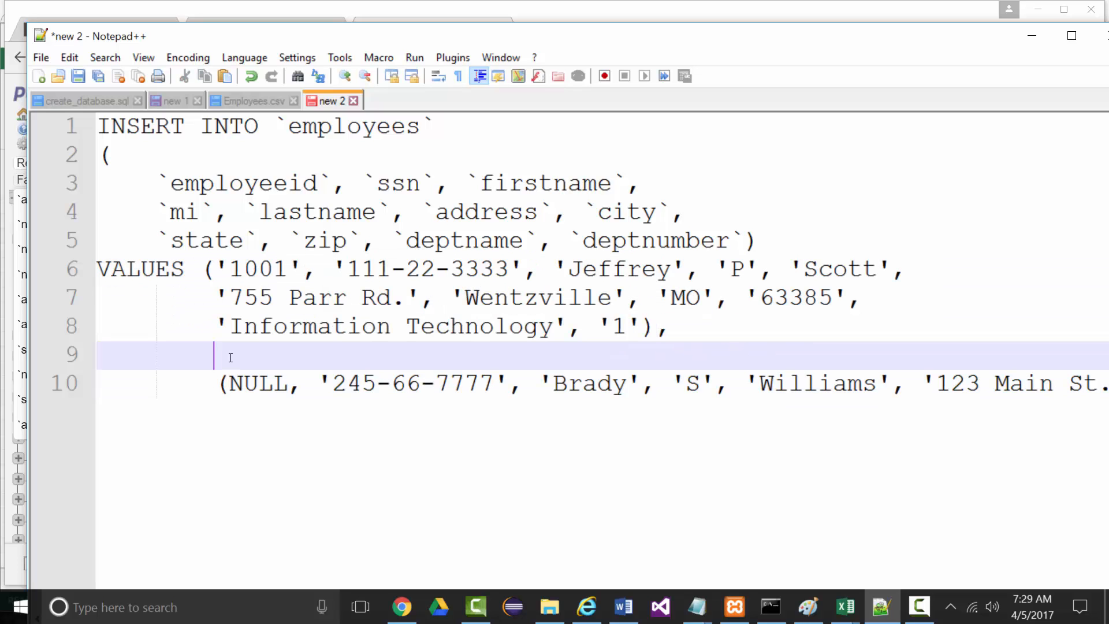
{"action": "key", "text": "BackSpace"}
{"action": "key", "text": "BackSpace"}
{"action": "key", "text": "BackSpace"}
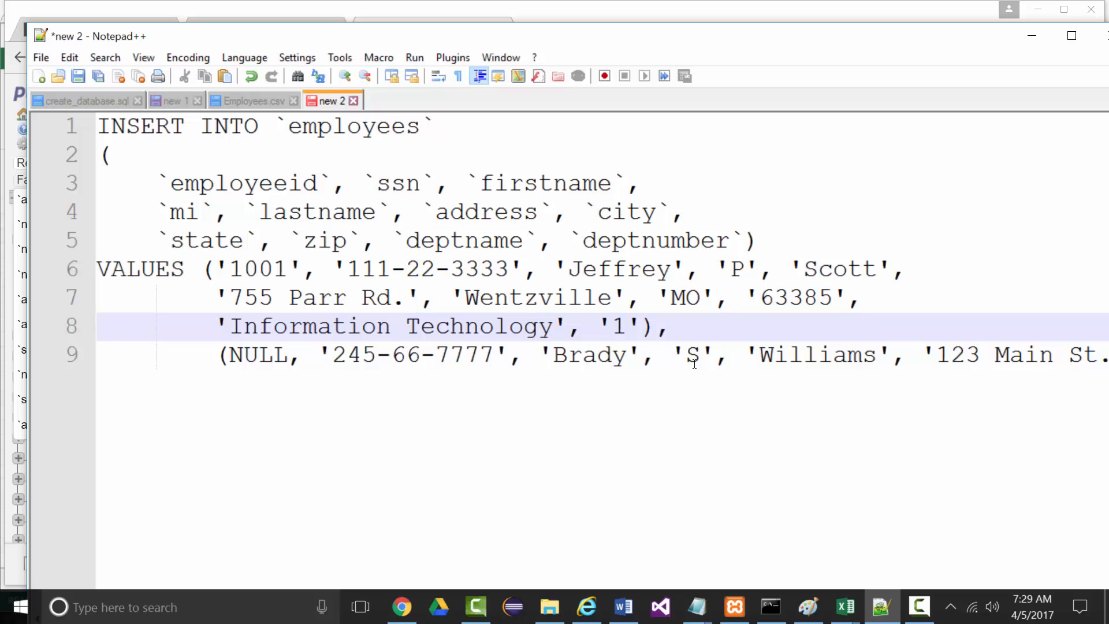
Split the second row's values at the address and 'Web Design', then minimize Notepad++
{"action": "left_click", "coordinate": [916, 356]}
{"action": "key", "text": "Return"}
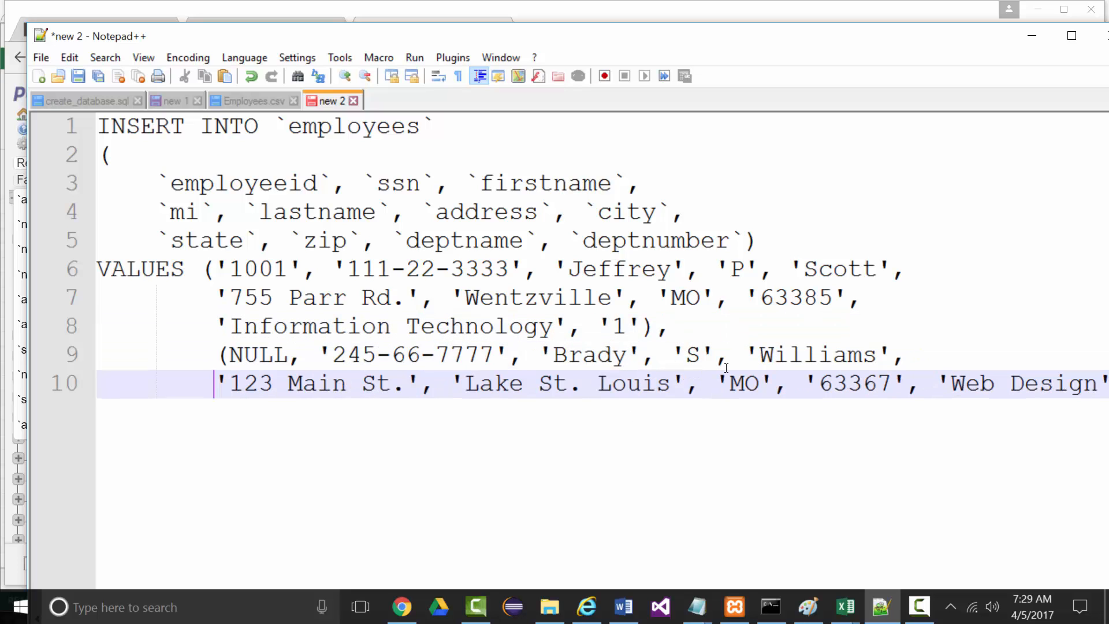
{"action": "left_click", "coordinate": [932, 384]}
{"action": "key", "text": "Return"}
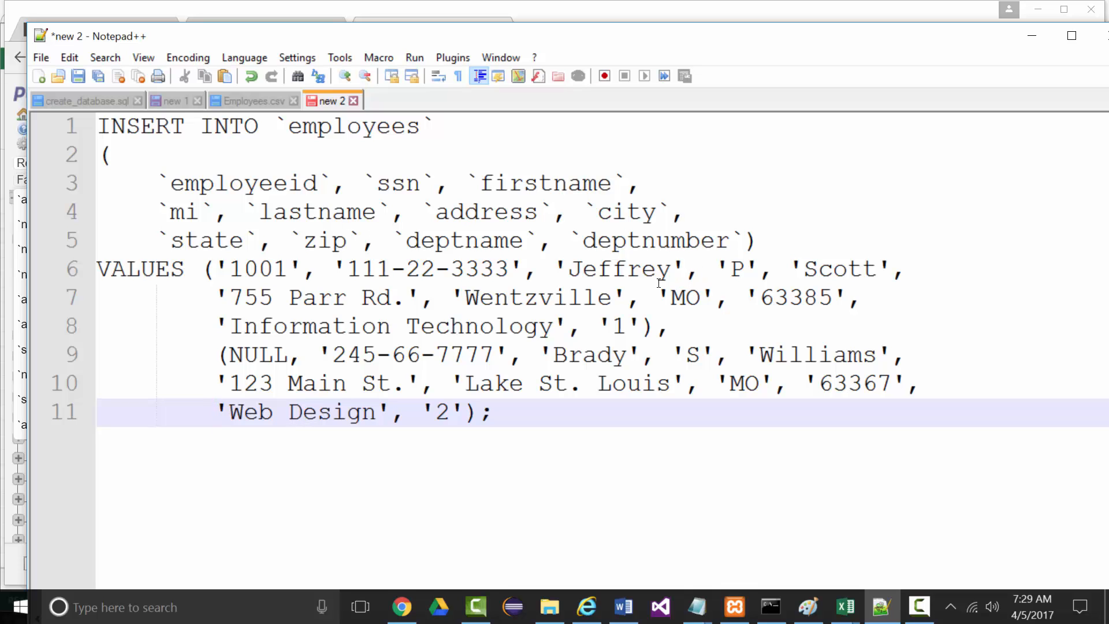
{"action": "left_click", "coordinate": [1031, 36]}
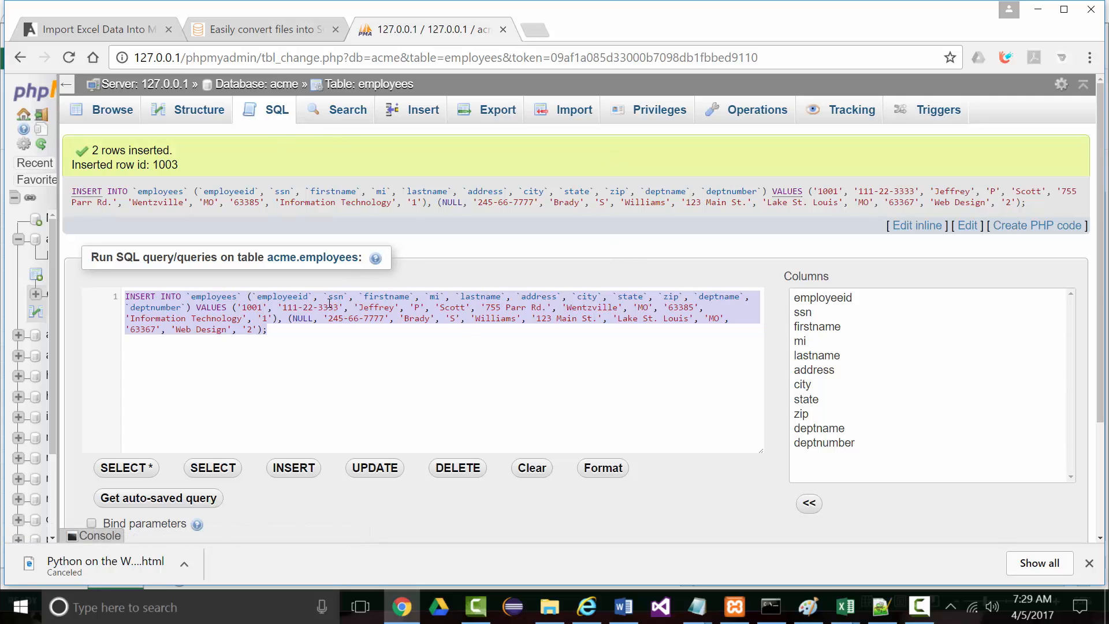
Replace the query with 'select * from employees' and run it
{"action": "type", "text": "select * f"}
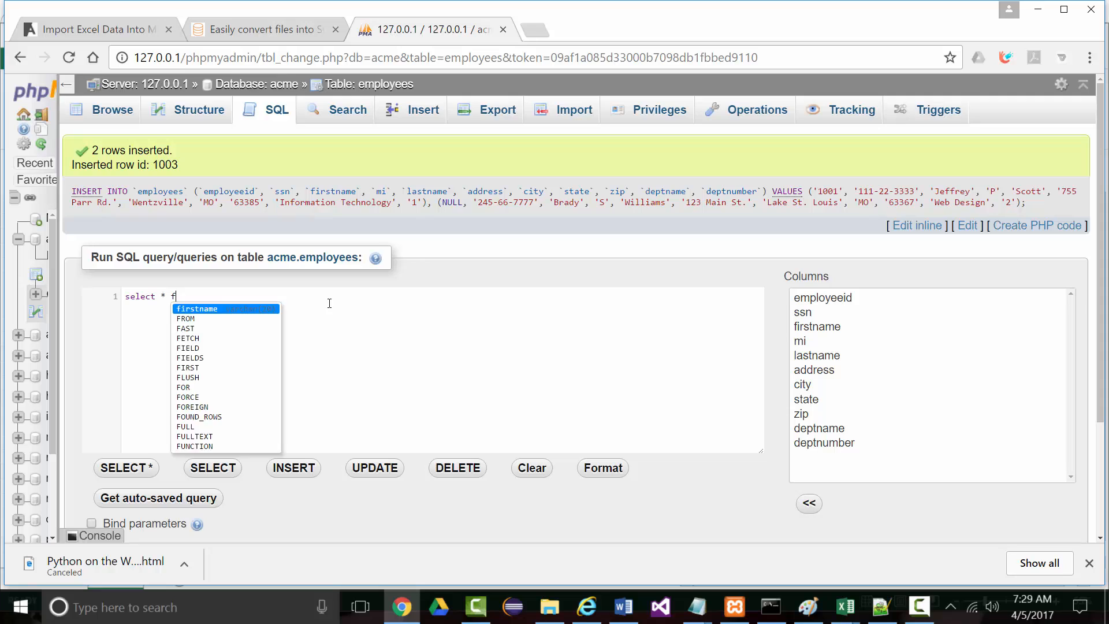
{"action": "type", "text": "rom employees"}
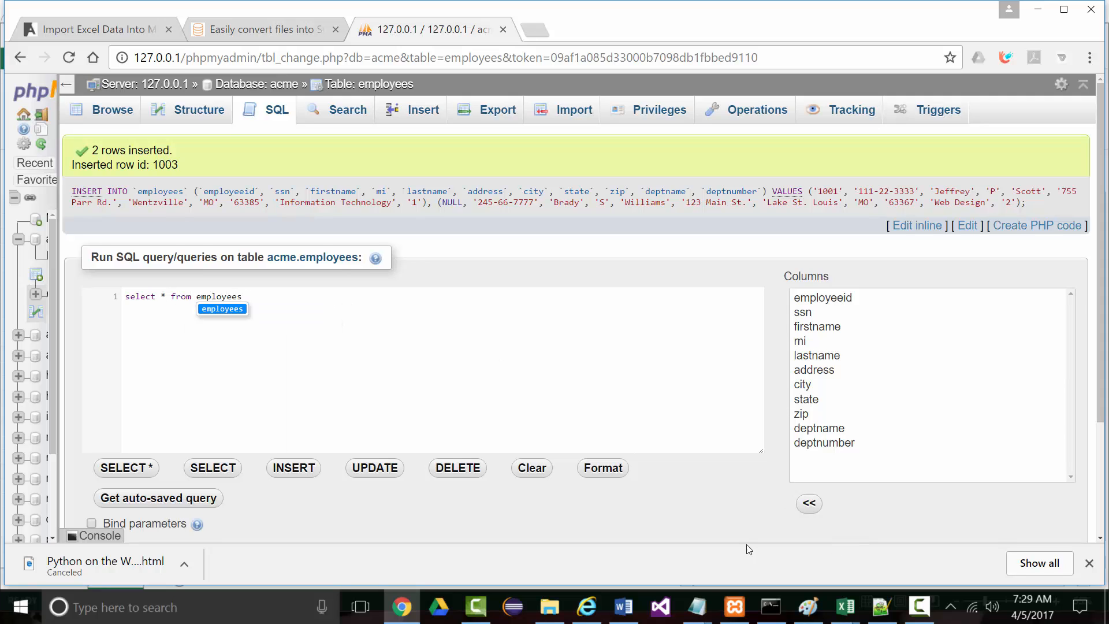
{"action": "scroll", "coordinate": [649, 511], "scroll_direction": "down", "scroll_amount": 3}
{"action": "left_click", "coordinate": [1046, 534]}
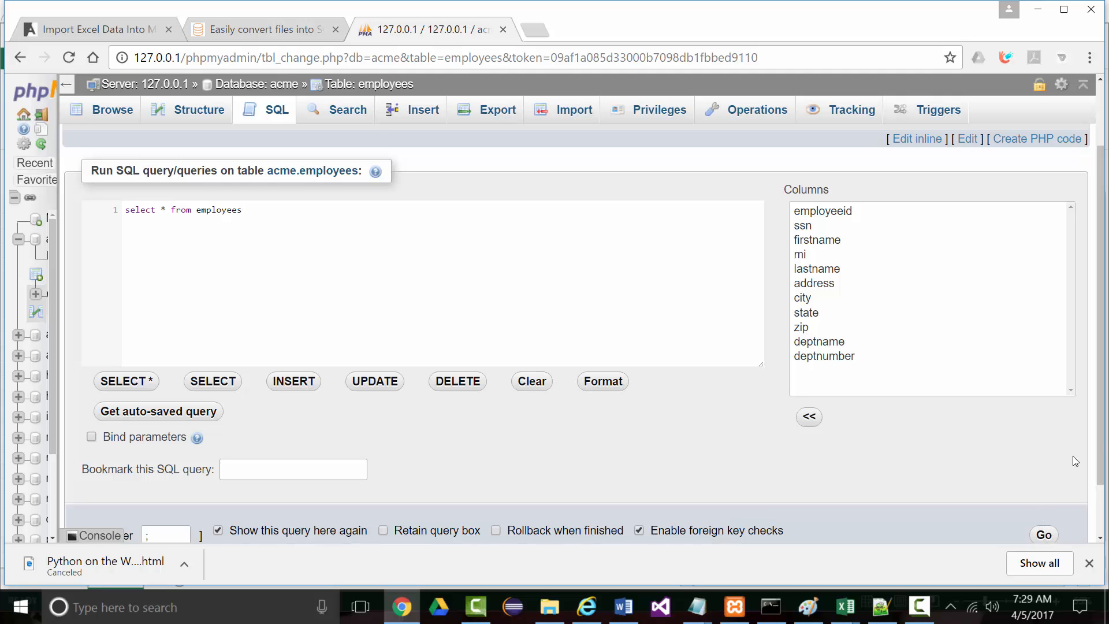
In a fresh SQL editor, run 'select * from employees' to list employee rows 1001 and 1002
{"action": "scroll", "coordinate": [1043, 536], "scroll_direction": "down", "scroll_amount": 1}
{"action": "scroll", "coordinate": [1069, 352], "scroll_direction": "up", "scroll_amount": 2}
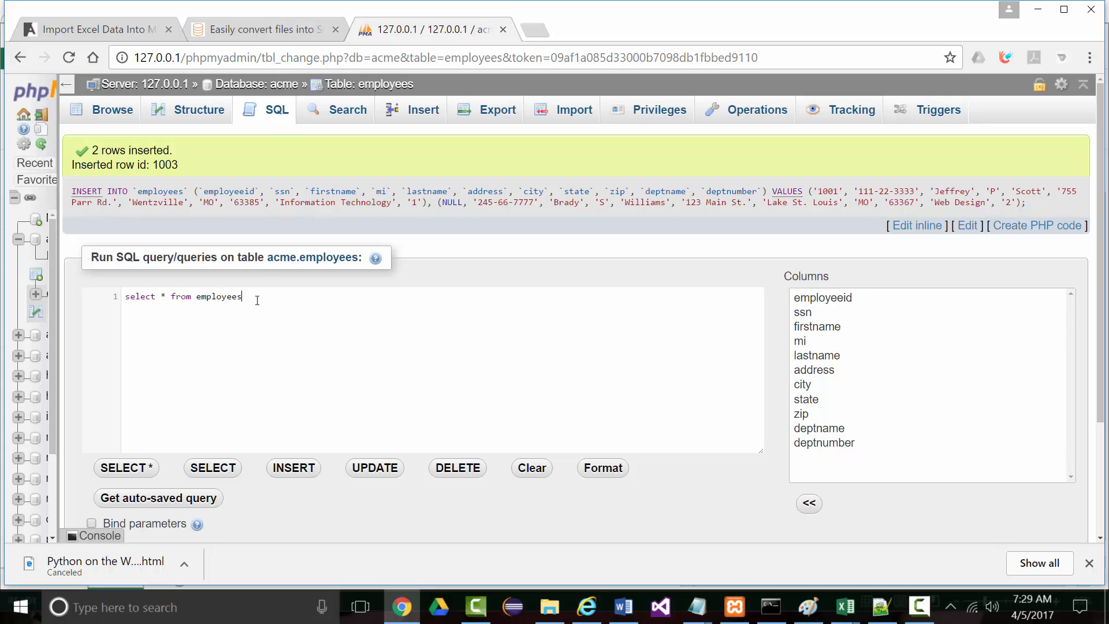
{"action": "left_click", "coordinate": [274, 111]}
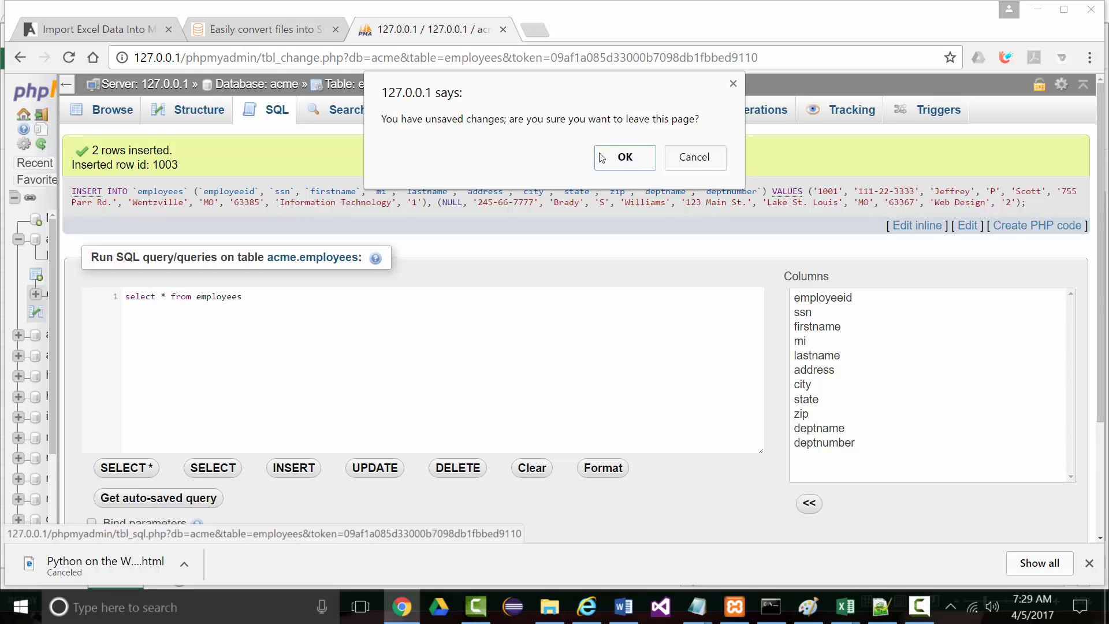
{"action": "left_click", "coordinate": [694, 165]}
{"action": "left_click_drag", "start_coordinate": [258, 296], "coordinate": [124, 298]}
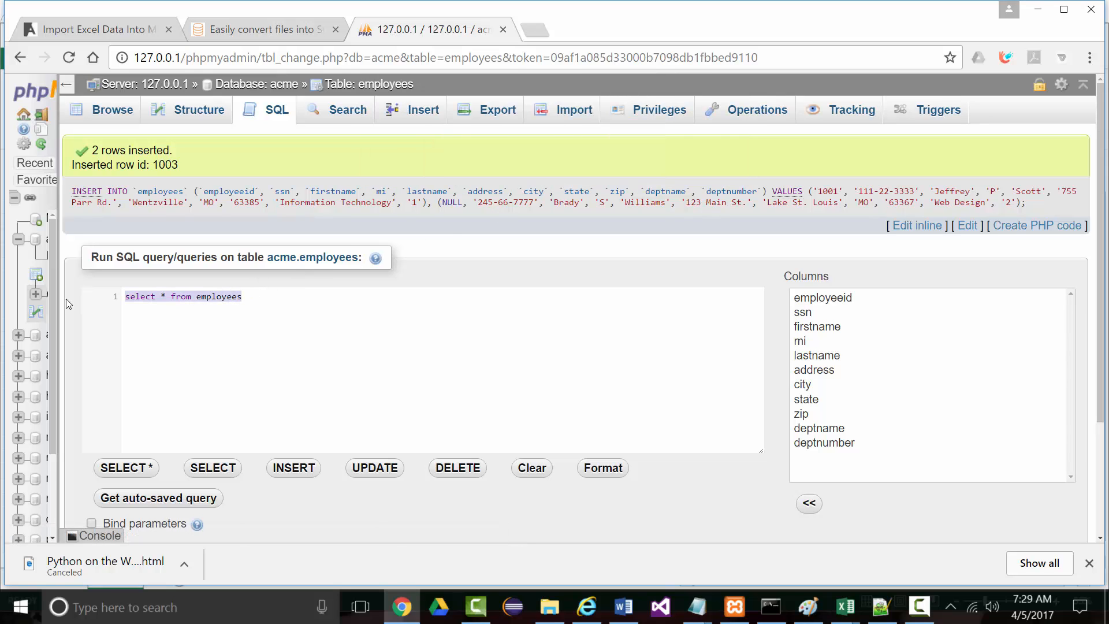
{"action": "type", "text": "select "}
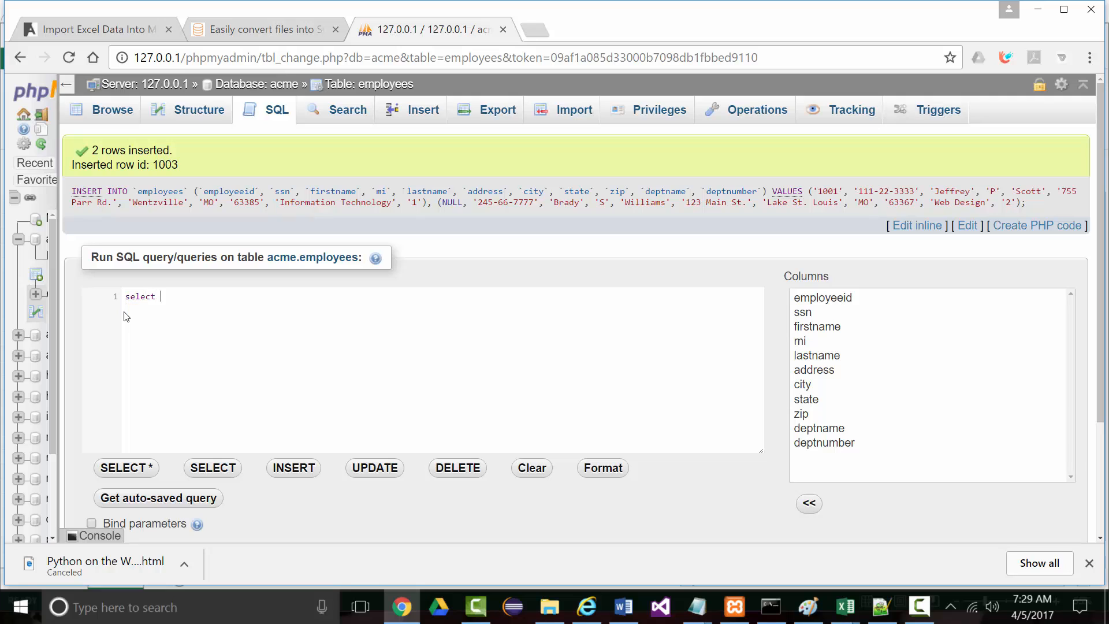
{"action": "type", "text": "* from em"}
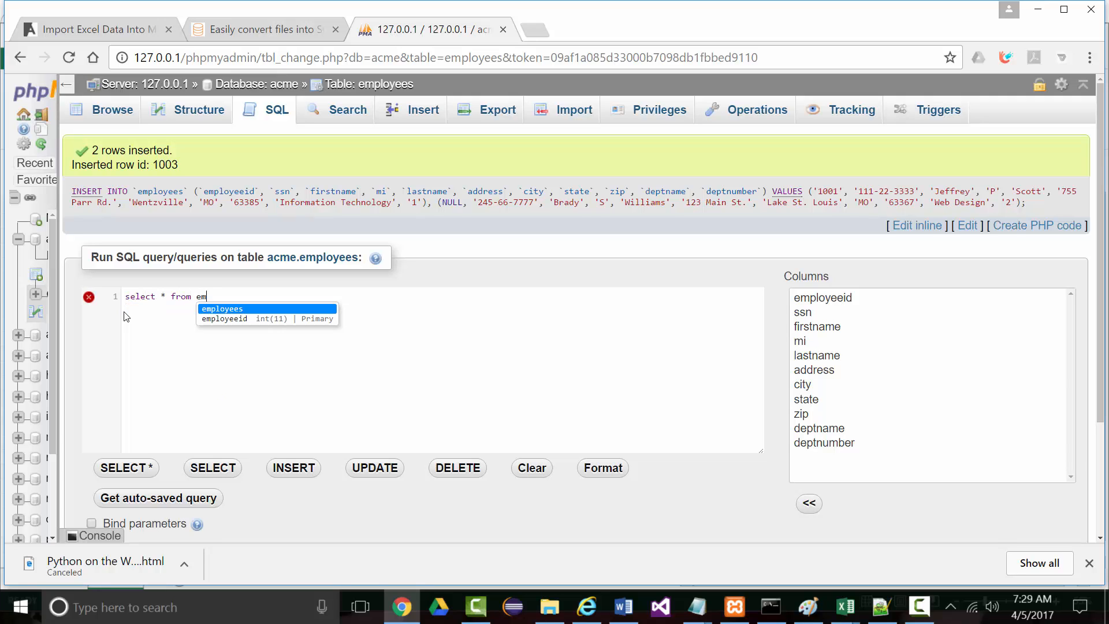
{"action": "type", "text": "ployees"}
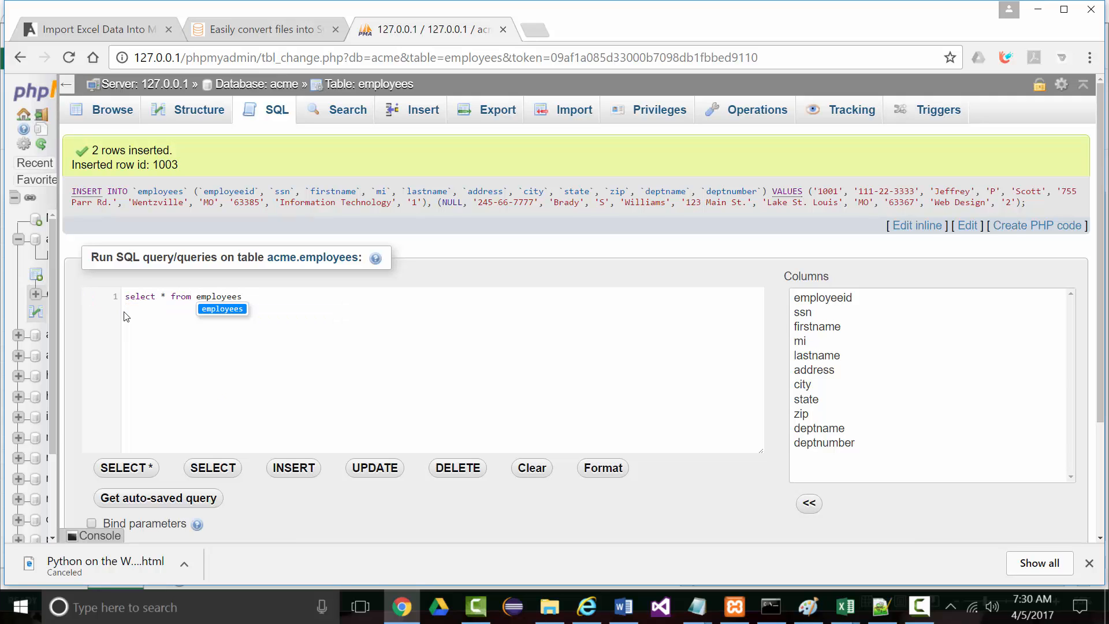
{"action": "scroll", "coordinate": [975, 533], "scroll_direction": "down", "scroll_amount": 1}
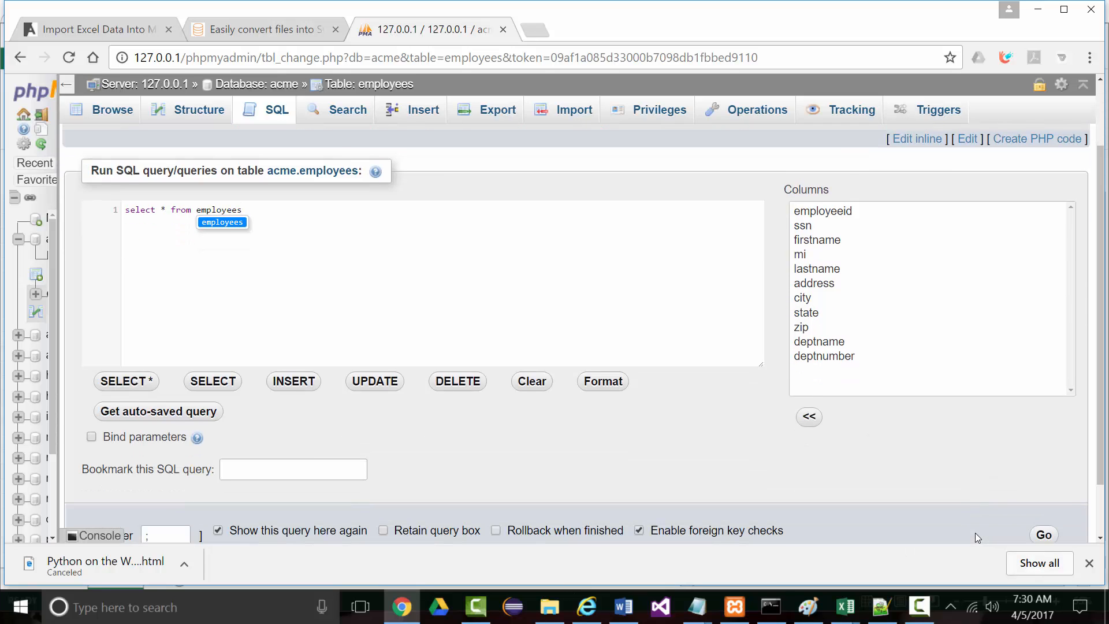
{"action": "scroll", "coordinate": [921, 535], "scroll_direction": "down", "scroll_amount": 1}
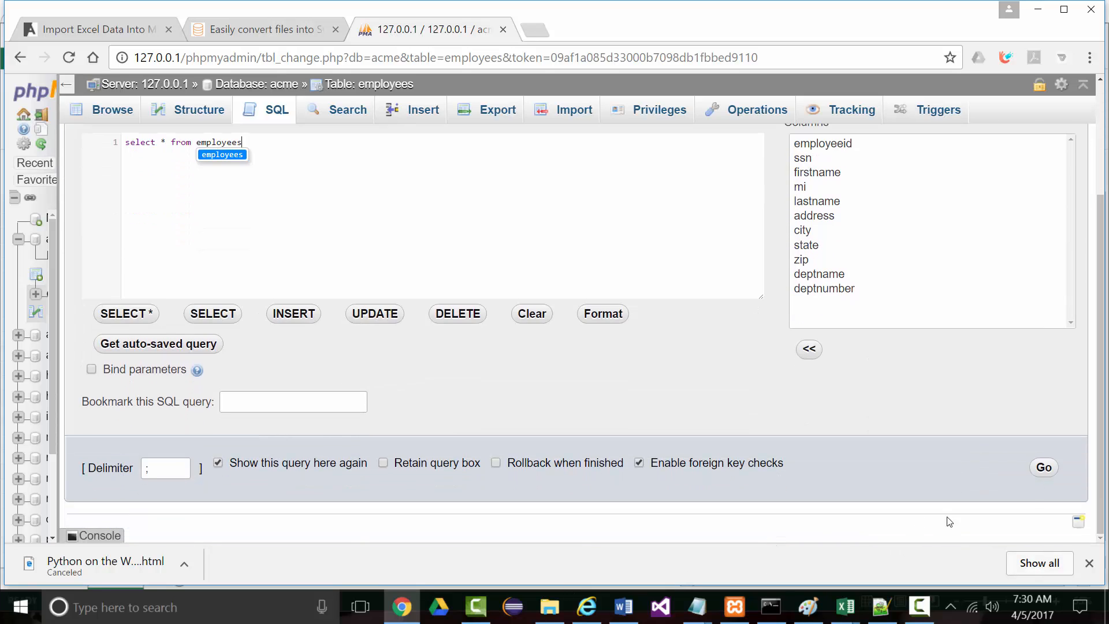
{"action": "left_click", "coordinate": [1042, 468]}
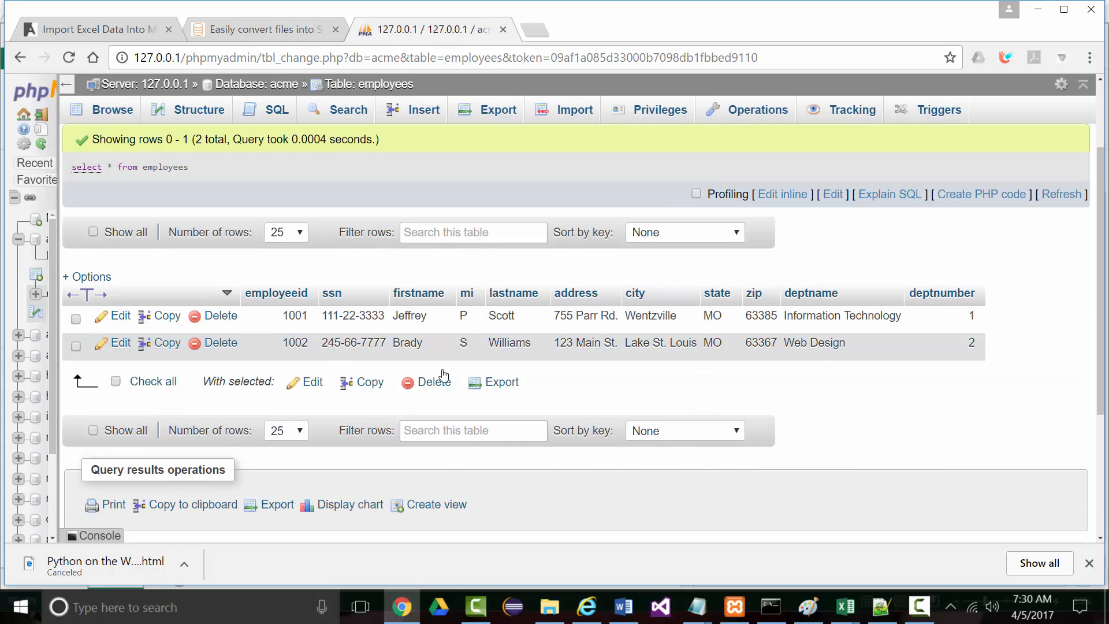
On the Insert form, enter the first new employee's SSN, first and last name, and street address
{"action": "left_click", "coordinate": [425, 115]}
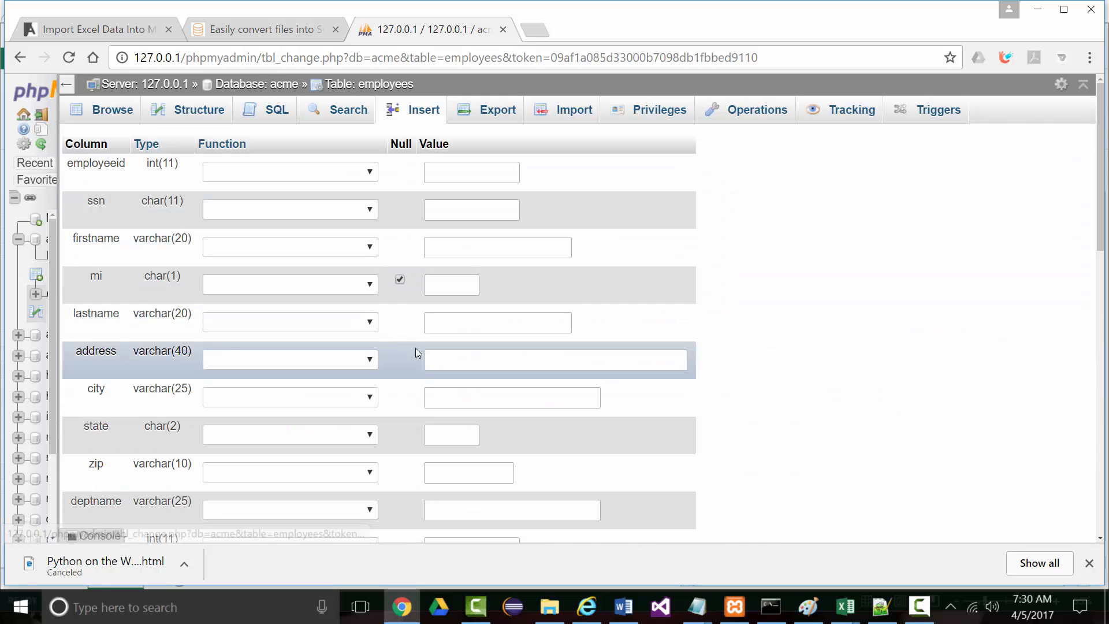
{"action": "left_click", "coordinate": [463, 210]}
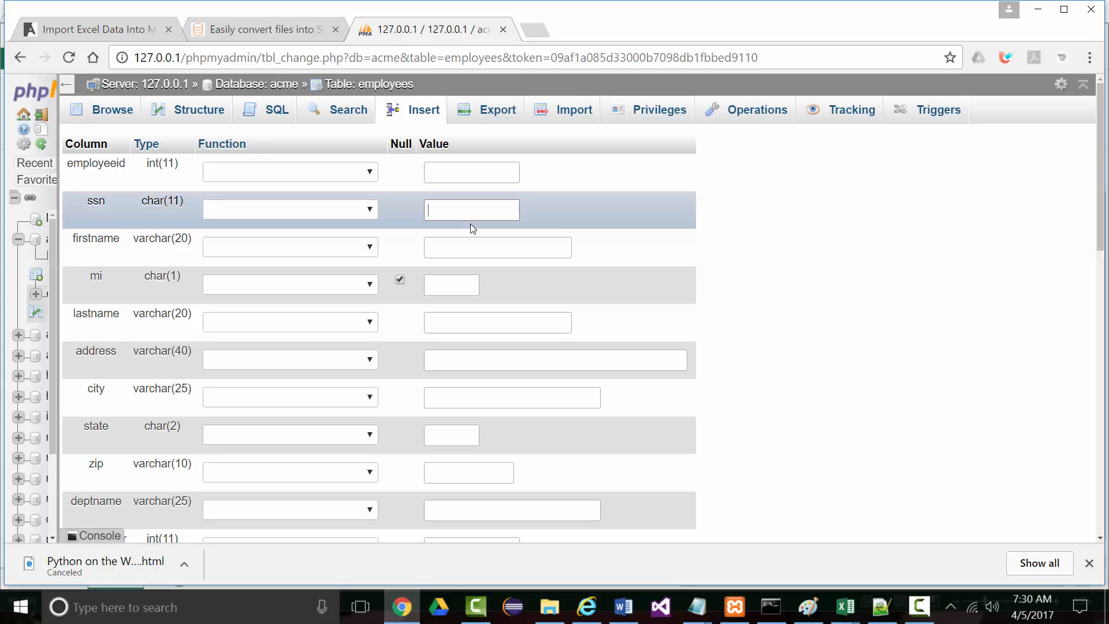
{"action": "type", "text": "666-76"}
{"action": "key", "text": "Tab"}
{"action": "key", "text": "Tab"}
{"action": "key", "text": "Tab"}
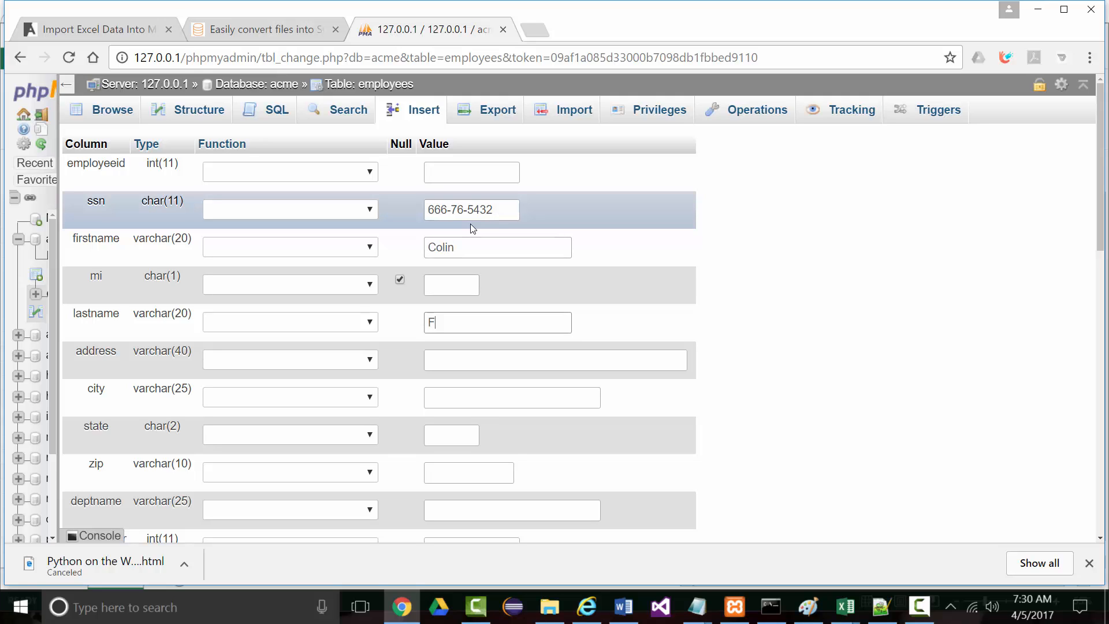
{"action": "key", "text": "Tab"}
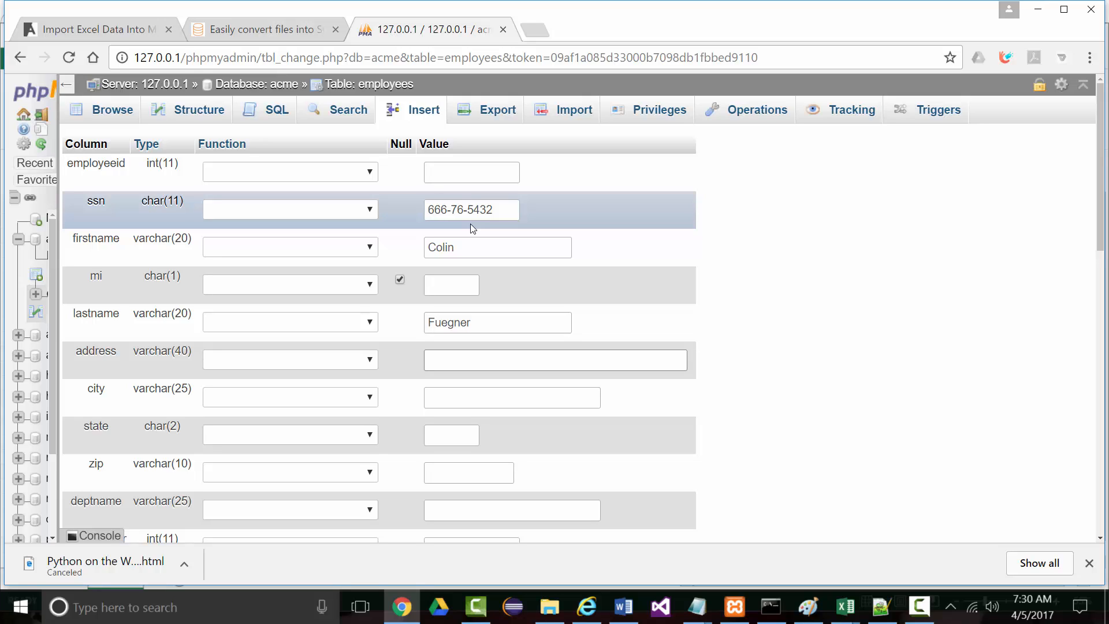
Set city O'Fallon, state MO, zip 63304, department Accounting, and department number 5 instead of 3
{"action": "key", "text": "Tab"}
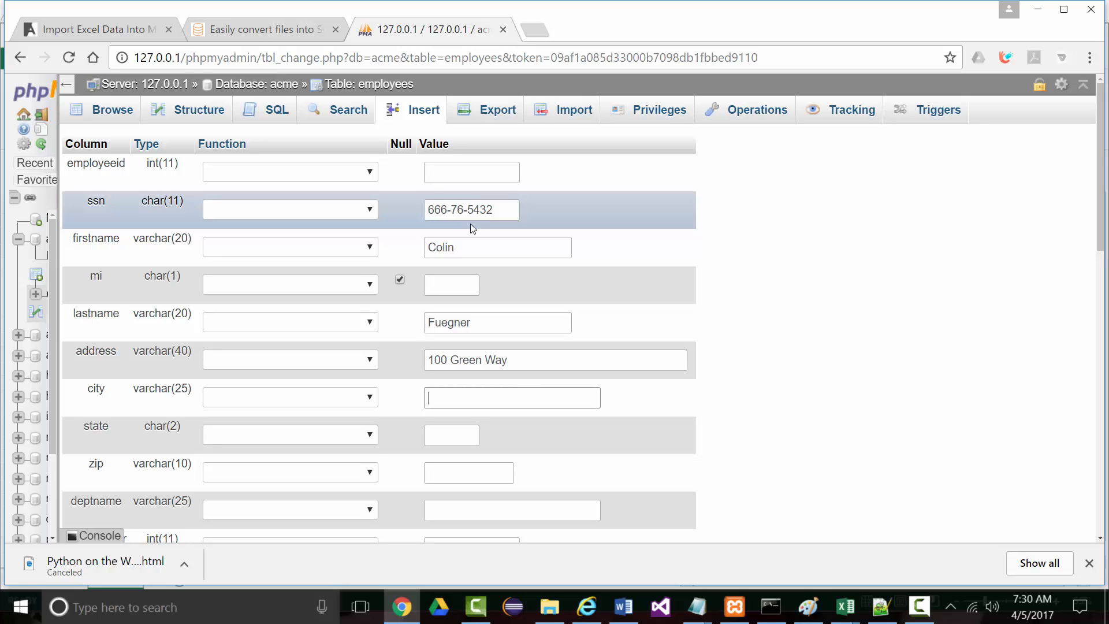
{"action": "type", "text": "O'Fallon"}
{"action": "key", "text": "Tab"}
{"action": "type", "text": "MO"}
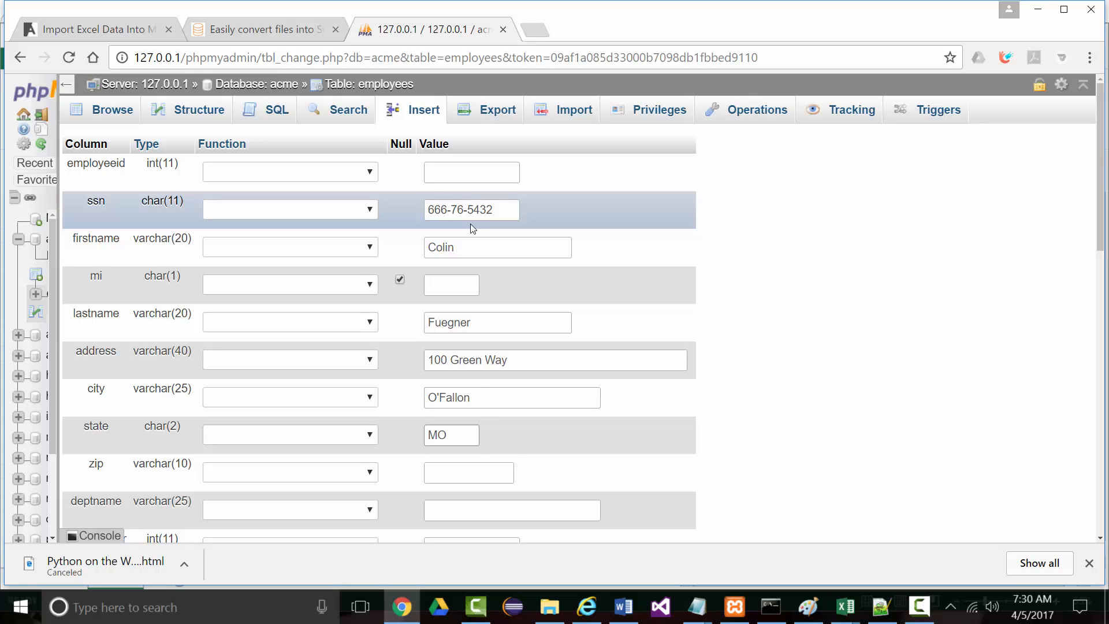
{"action": "key", "text": "Tab"}
{"action": "type", "text": "6330"}
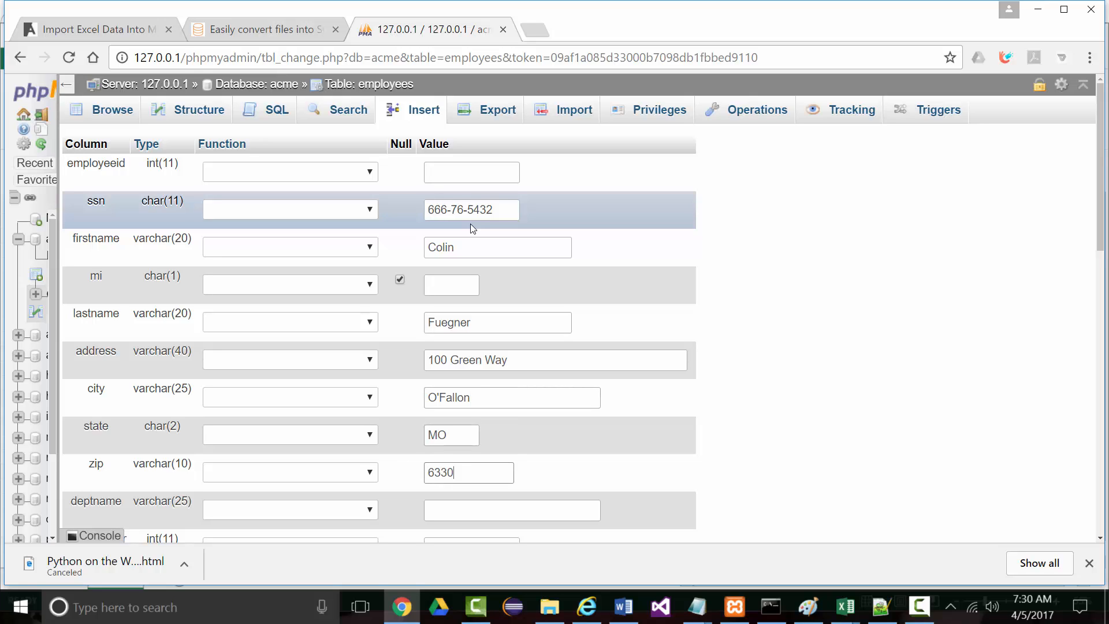
{"action": "type", "text": "4"}
{"action": "key", "text": "Tab"}
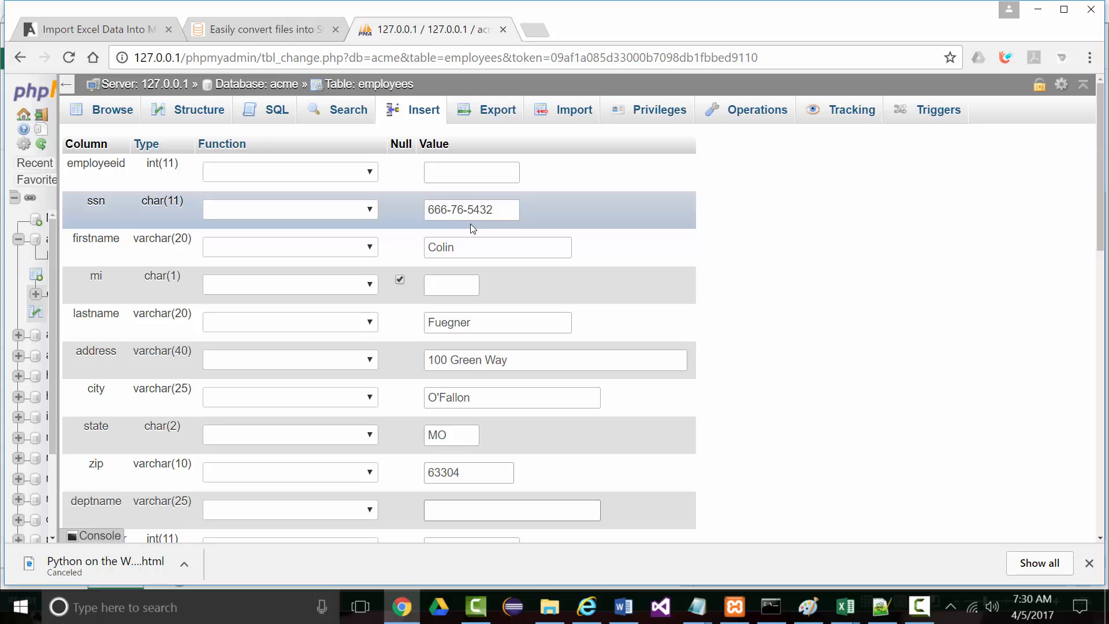
{"action": "type", "text": "Accounting"}
{"action": "key", "text": "Tab"}
{"action": "type", "text": "3"}
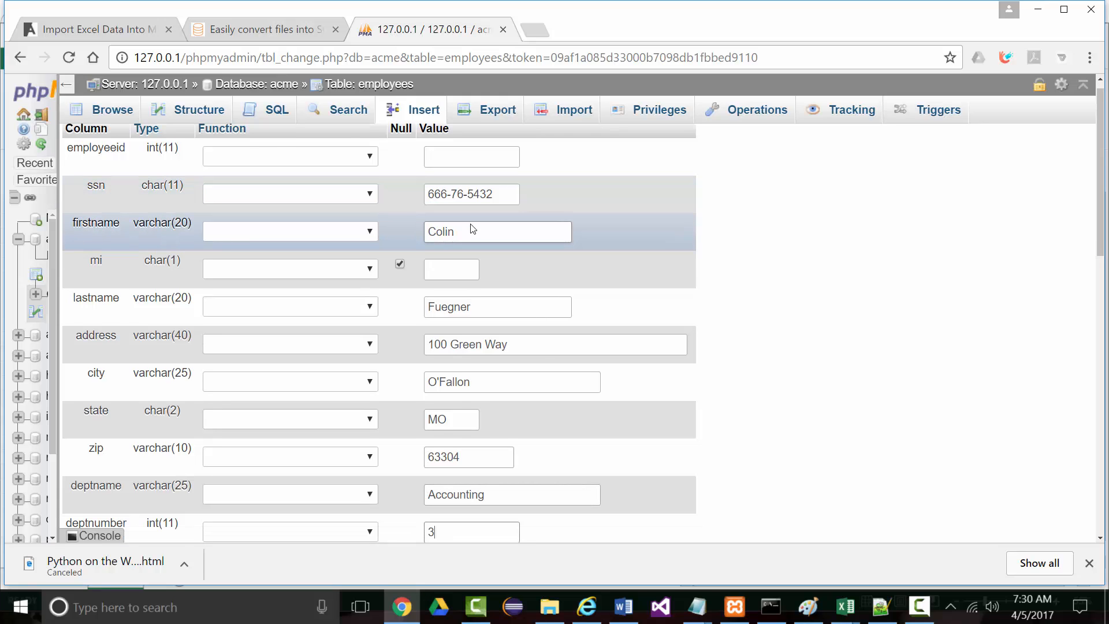
{"action": "scroll", "coordinate": [493, 381], "scroll_direction": "down", "scroll_amount": 3}
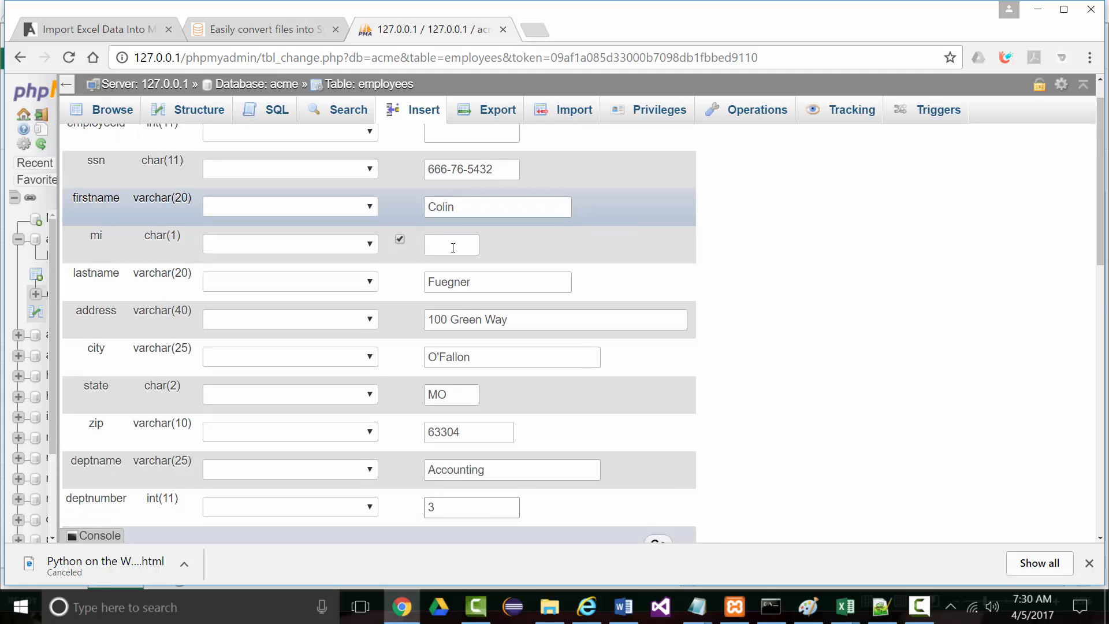
{"action": "left_click_drag", "start_coordinate": [441, 359], "coordinate": [410, 360]}
{"action": "type", "text": "5"}
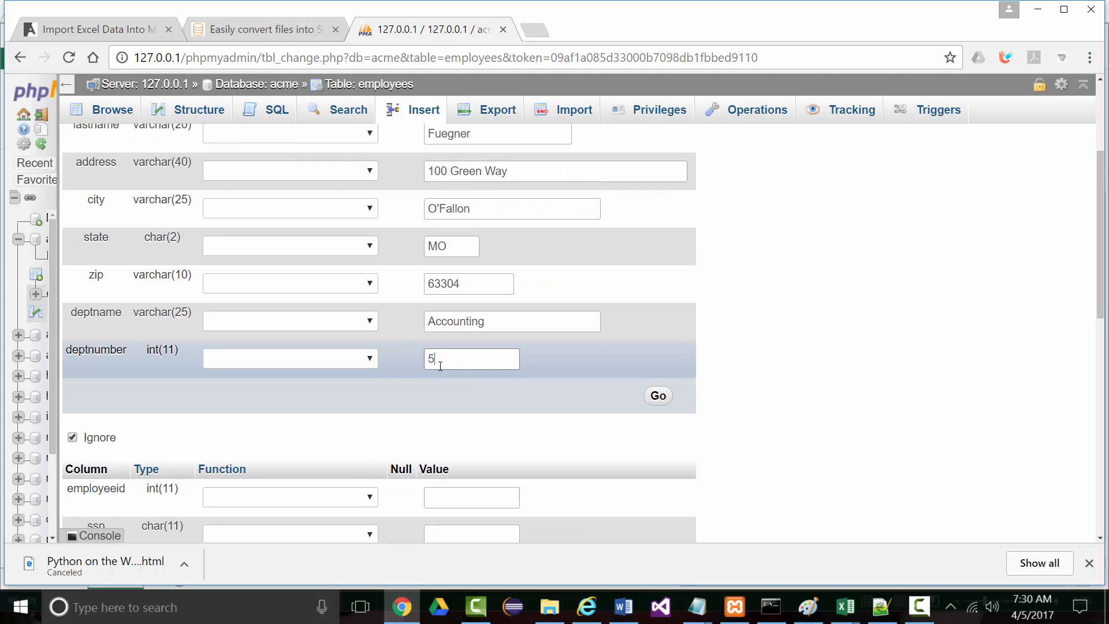
{"action": "scroll", "coordinate": [567, 437], "scroll_direction": "down", "scroll_amount": 5}
{"action": "left_click", "coordinate": [457, 238]}
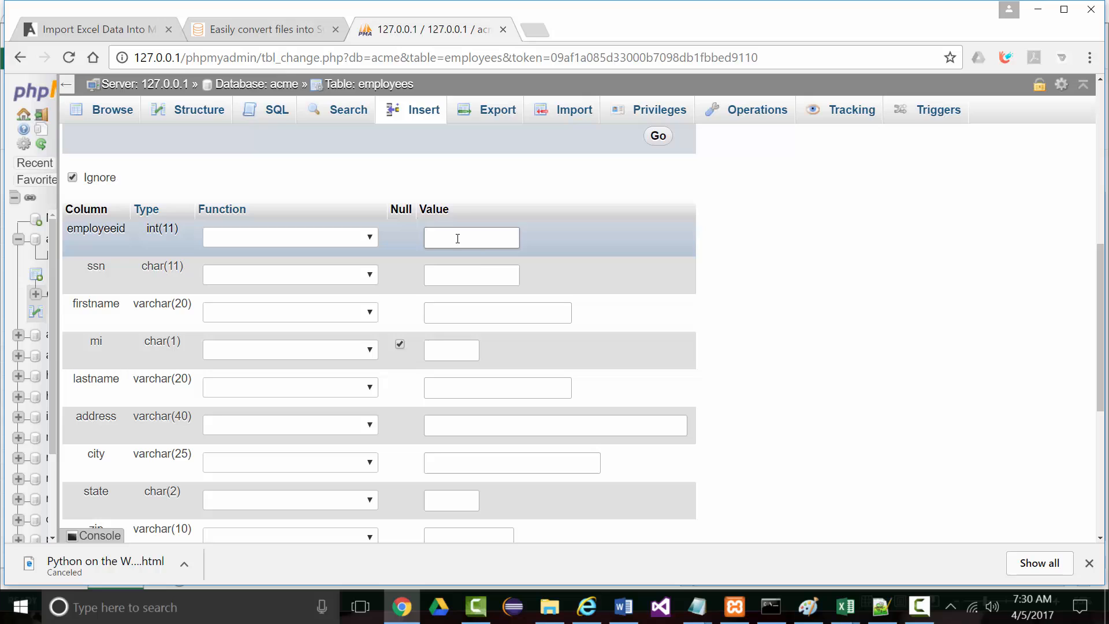
Enter the second employee's SSN, name and street address
{"action": "left_click", "coordinate": [496, 267]}
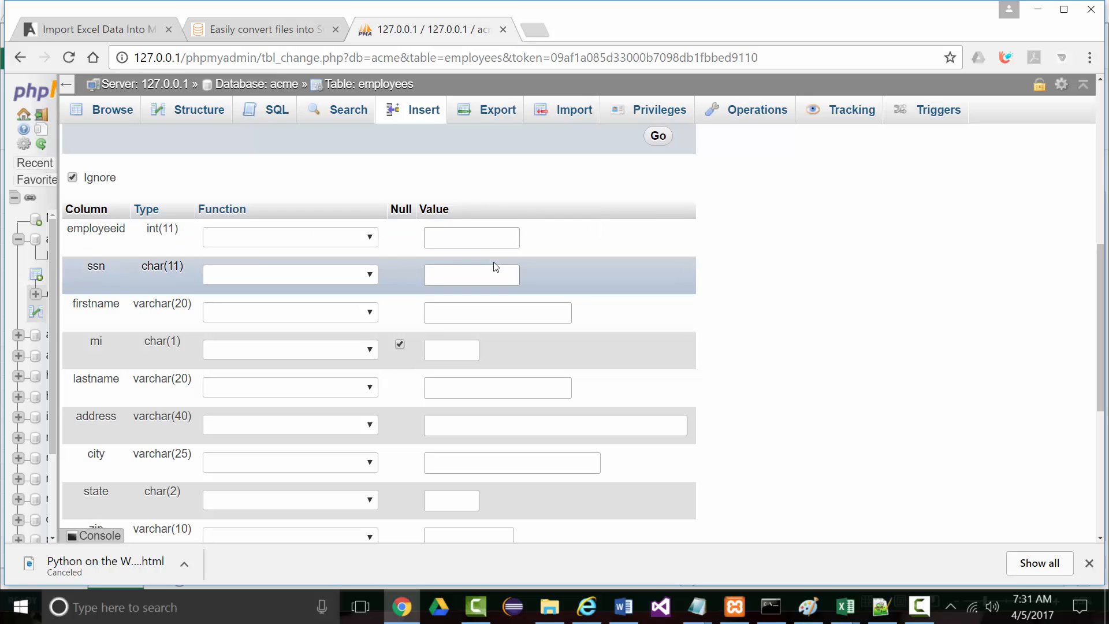
{"action": "key", "text": "Tab"}
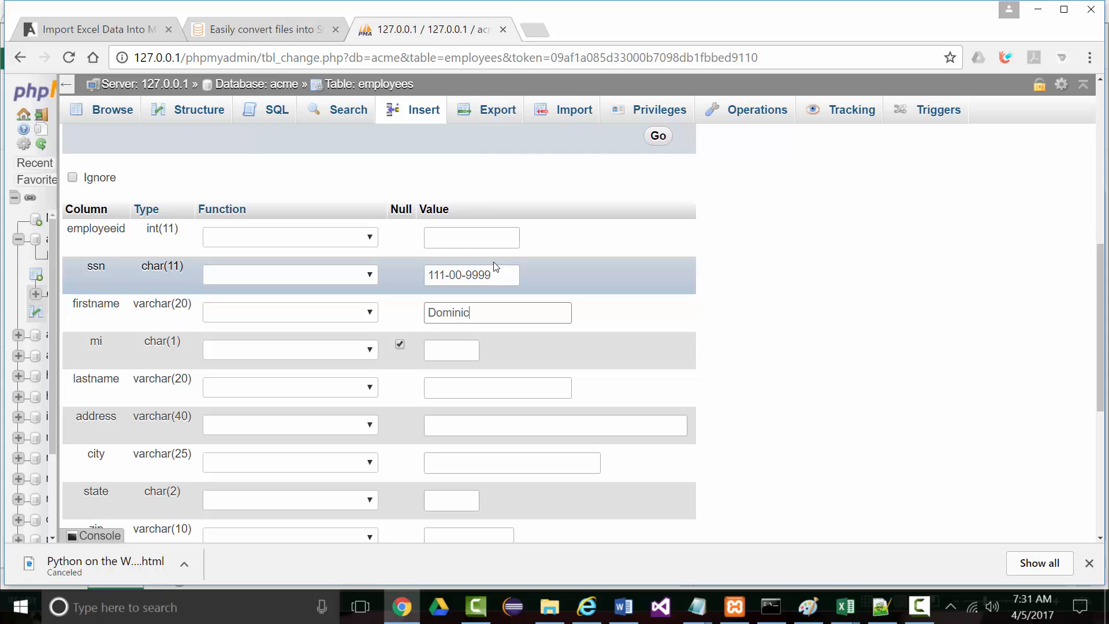
{"action": "key", "text": "Tab"}
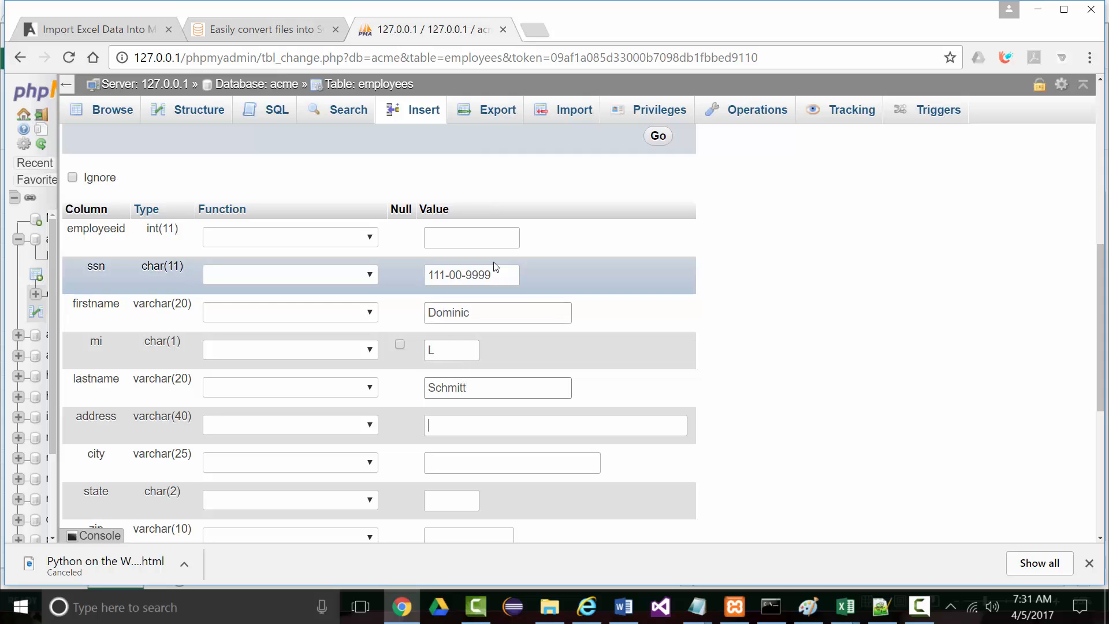
{"action": "key", "text": "Tab"}
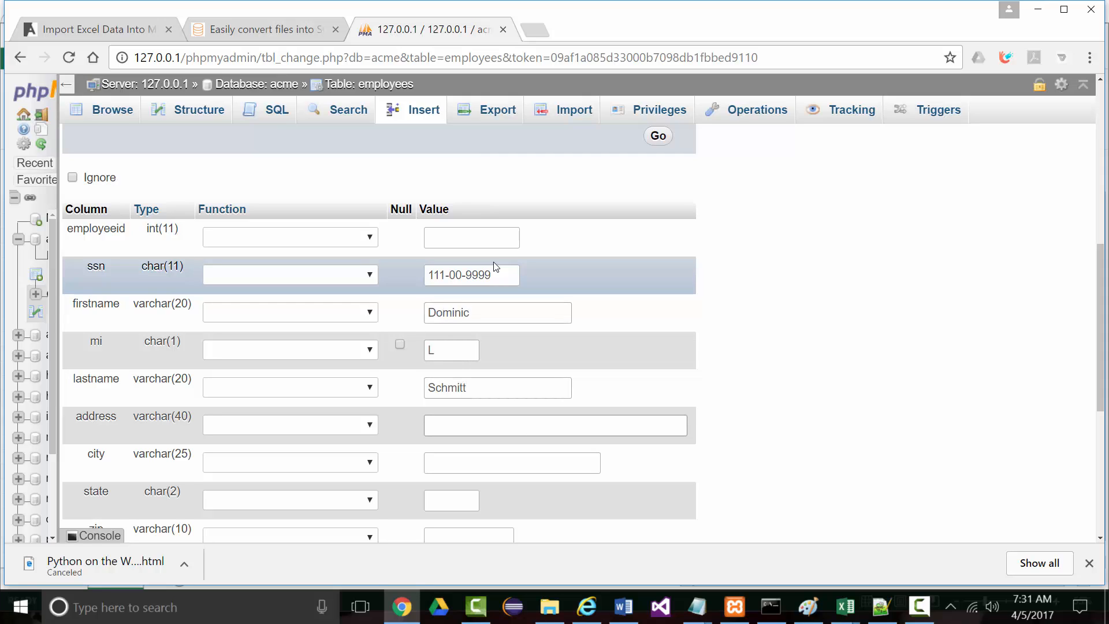
Complete the second row with St. Peters, MO 63303, Shipping, department 4, then insert both rows
{"action": "key", "text": "Tab"}
{"action": "type", "text": "St. P"}
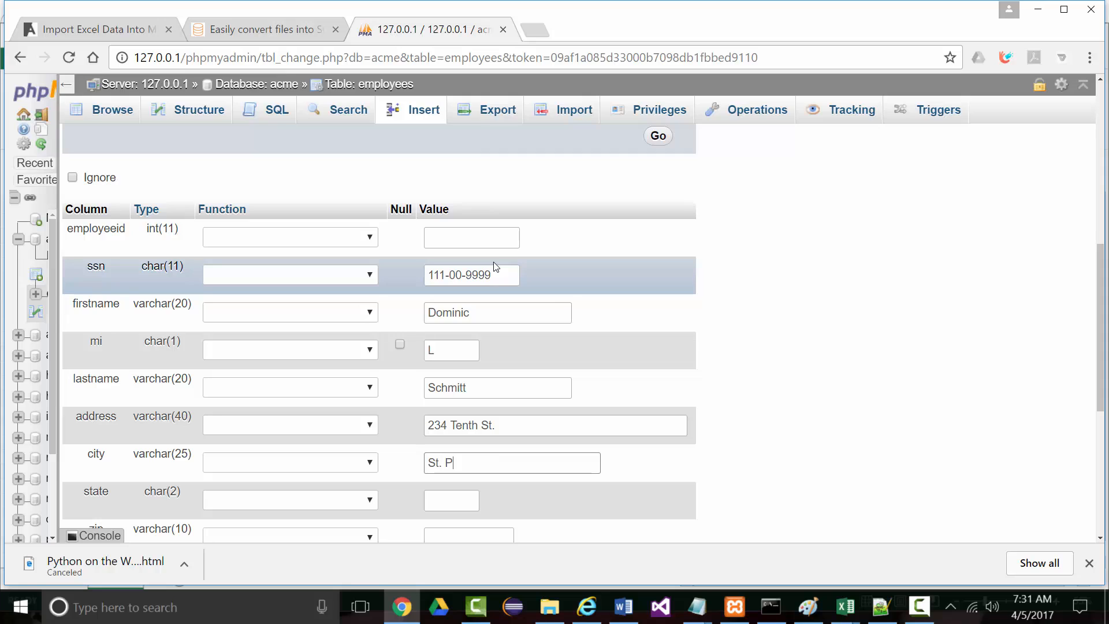
{"action": "type", "text": "eters"}
{"action": "key", "text": "Tab"}
{"action": "type", "text": "MO"}
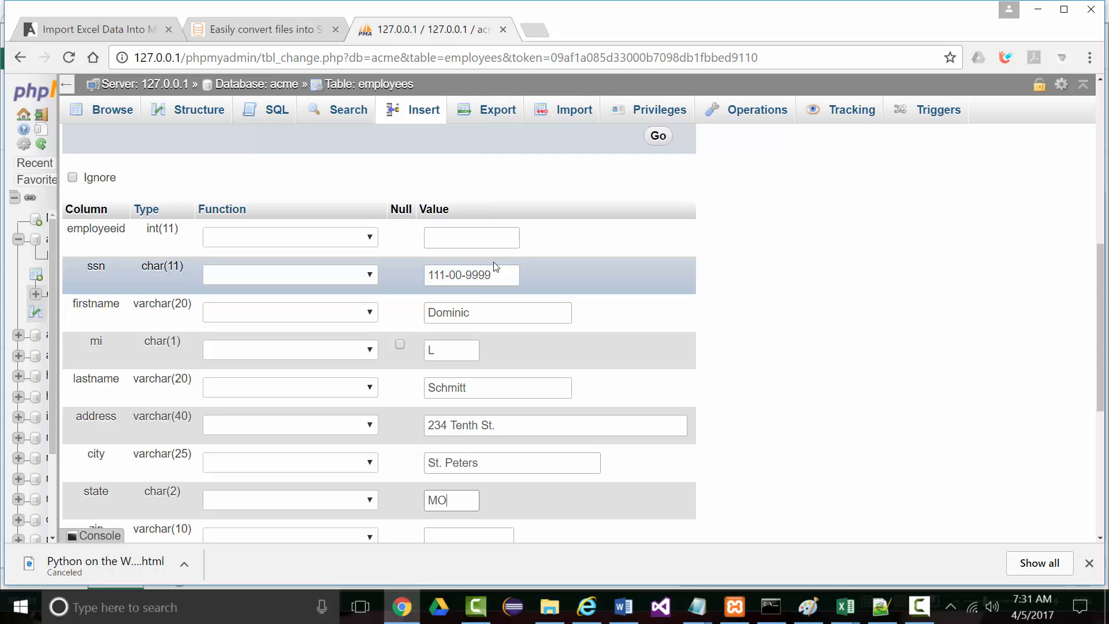
{"action": "key", "text": "Tab"}
{"action": "type", "text": "63303"}
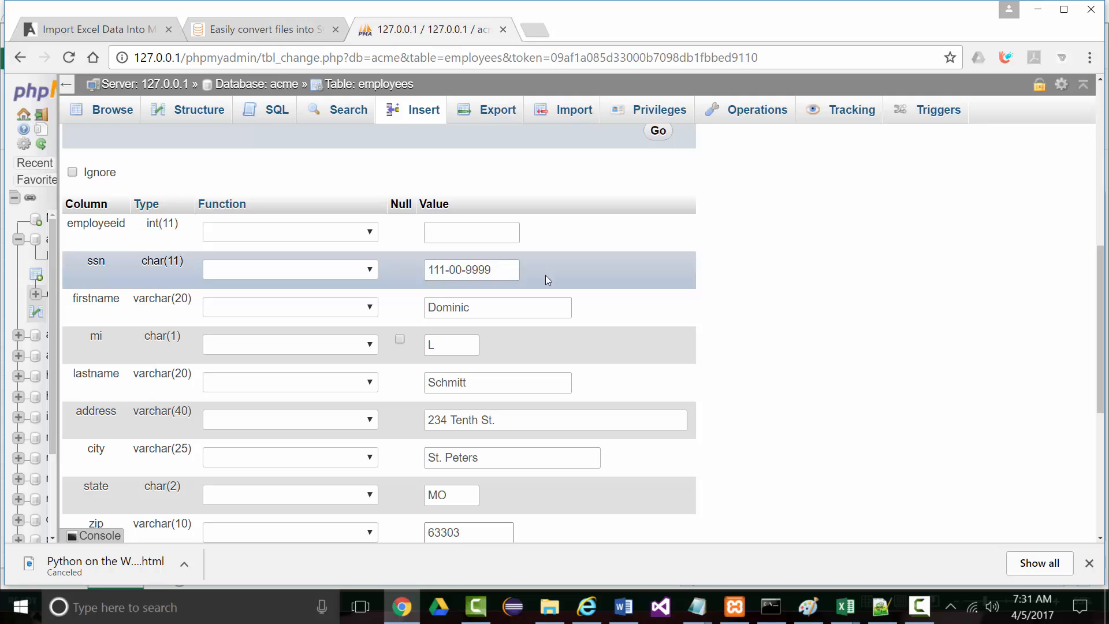
{"action": "scroll", "coordinate": [542, 289], "scroll_direction": "down", "scroll_amount": 3}
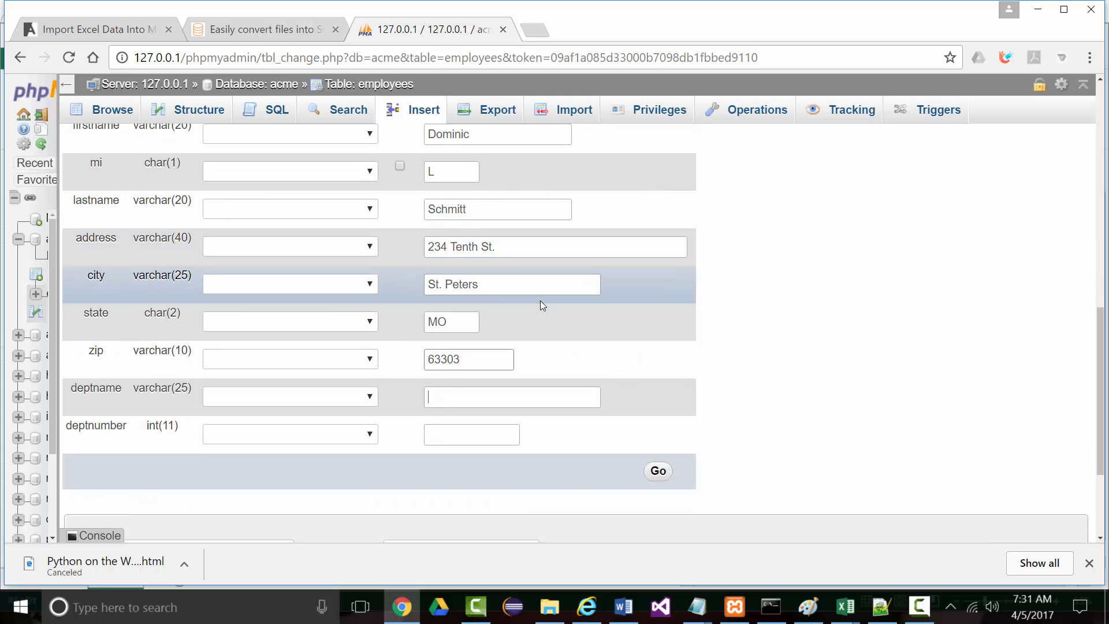
{"action": "key", "text": "Tab"}
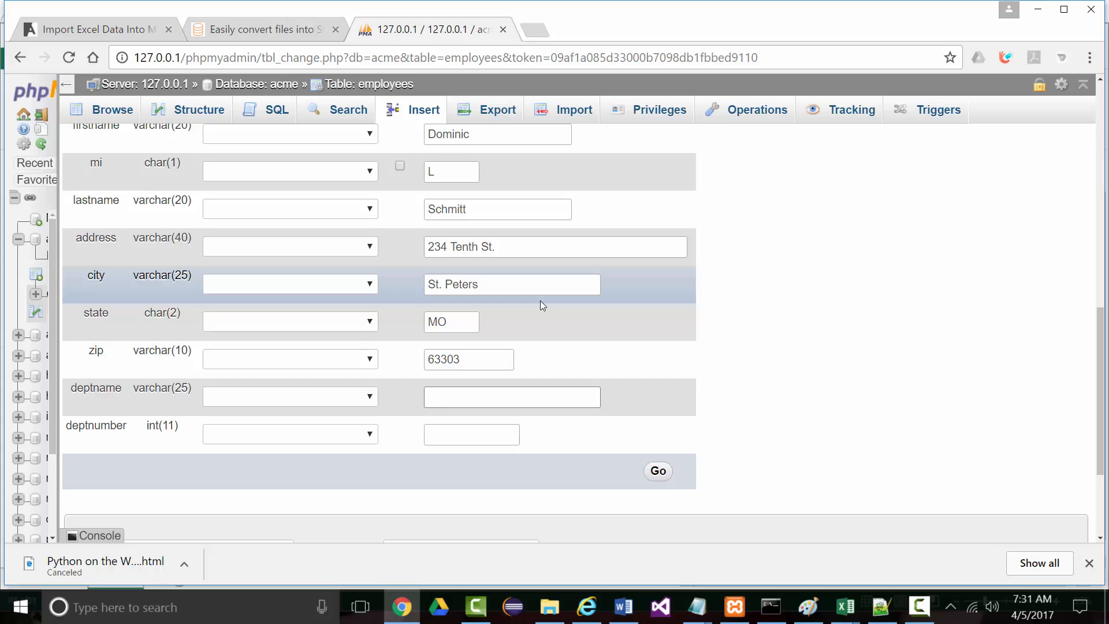
{"action": "type", "text": "Shipping"}
{"action": "key", "text": "Tab"}
{"action": "type", "text": "4"}
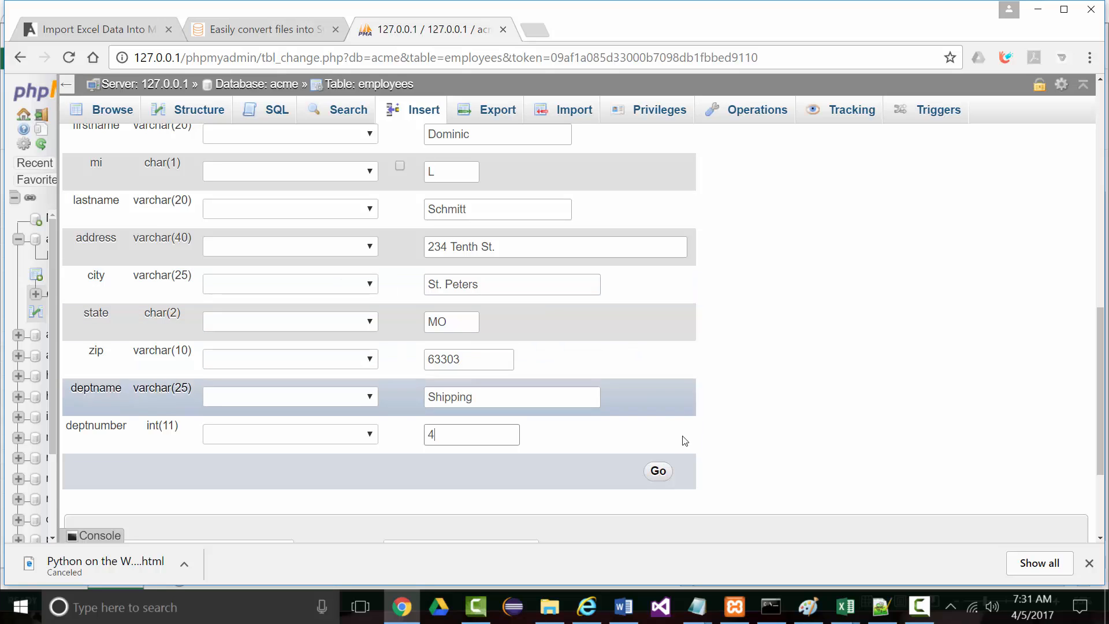
{"action": "left_click", "coordinate": [667, 471]}
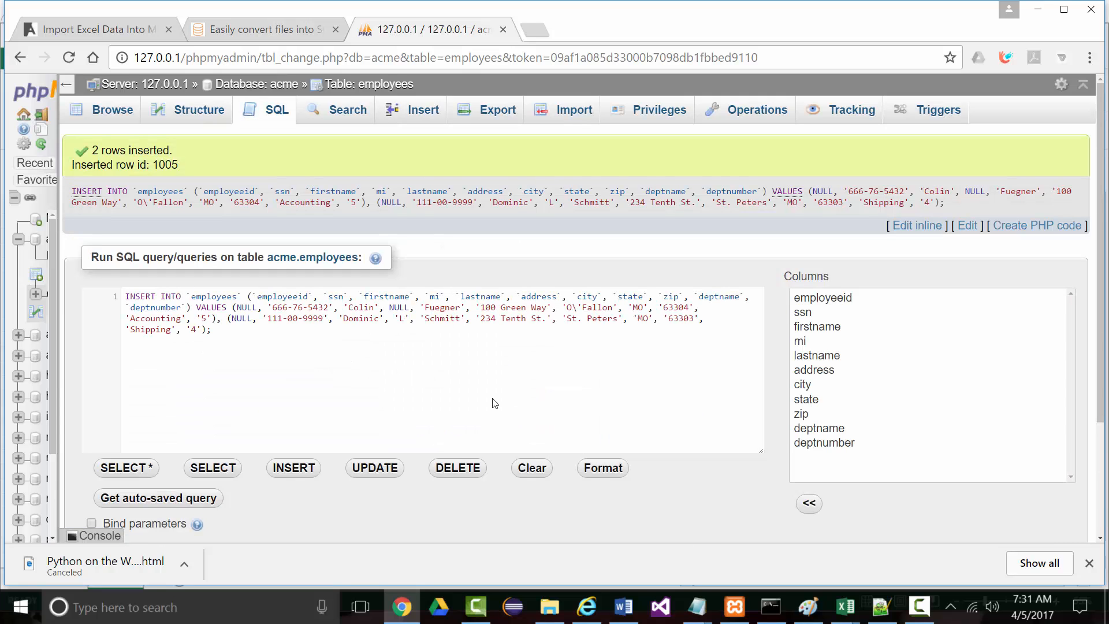
On a fresh Insert form, enter the next employee's SSN, first name, middle initial and last name
{"action": "left_click", "coordinate": [418, 109]}
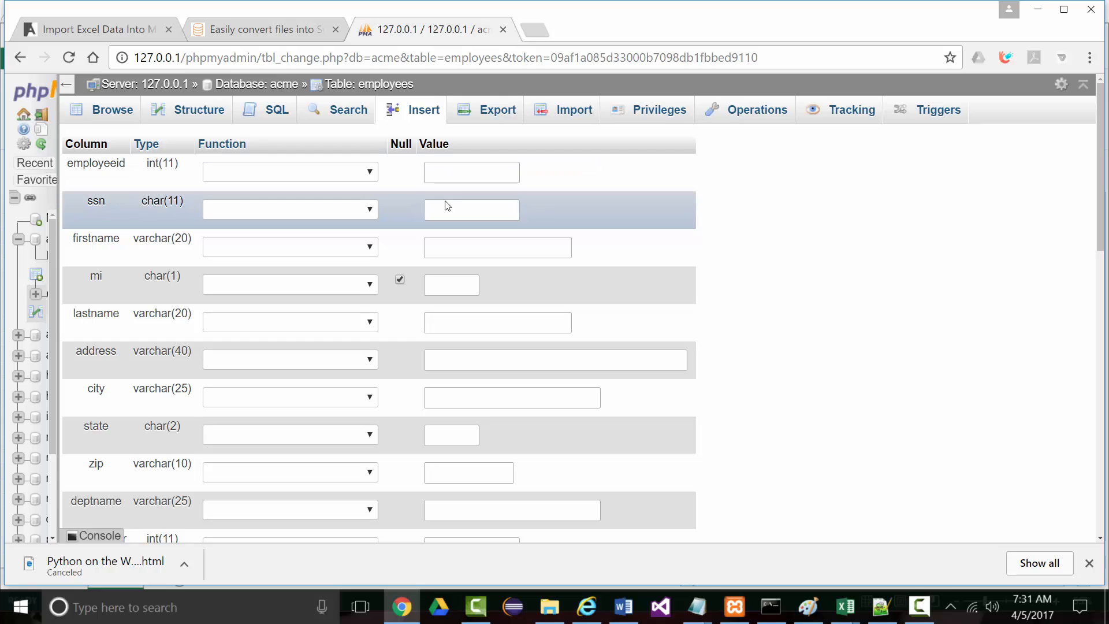
{"action": "left_click", "coordinate": [445, 211]}
{"action": "key", "text": "Tab"}
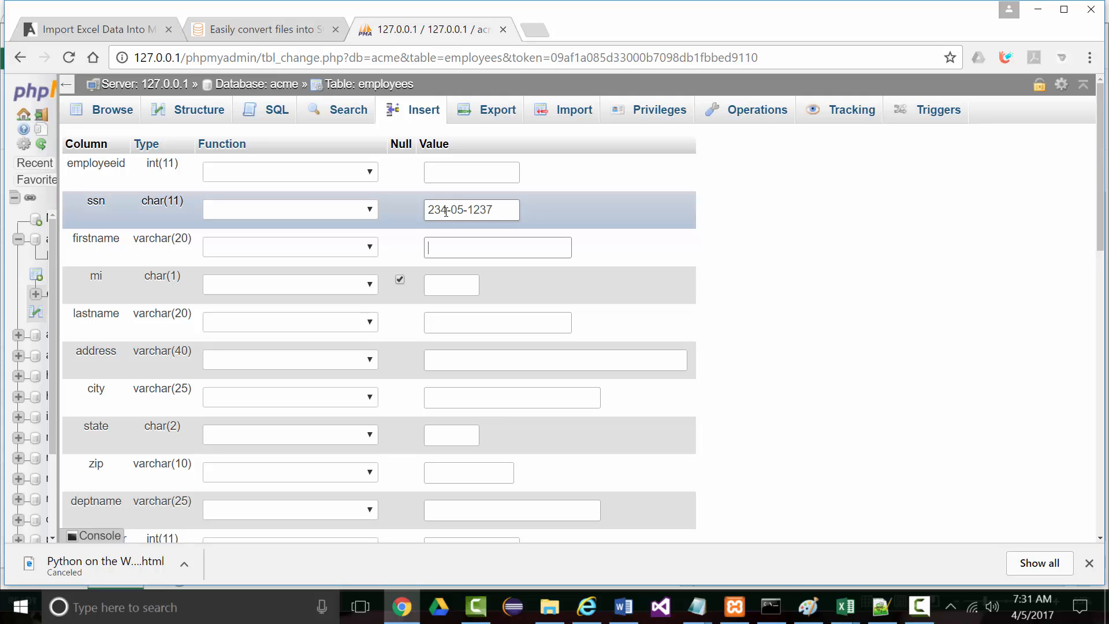
{"action": "key", "text": "Tab"}
{"action": "key", "text": "Tab"}
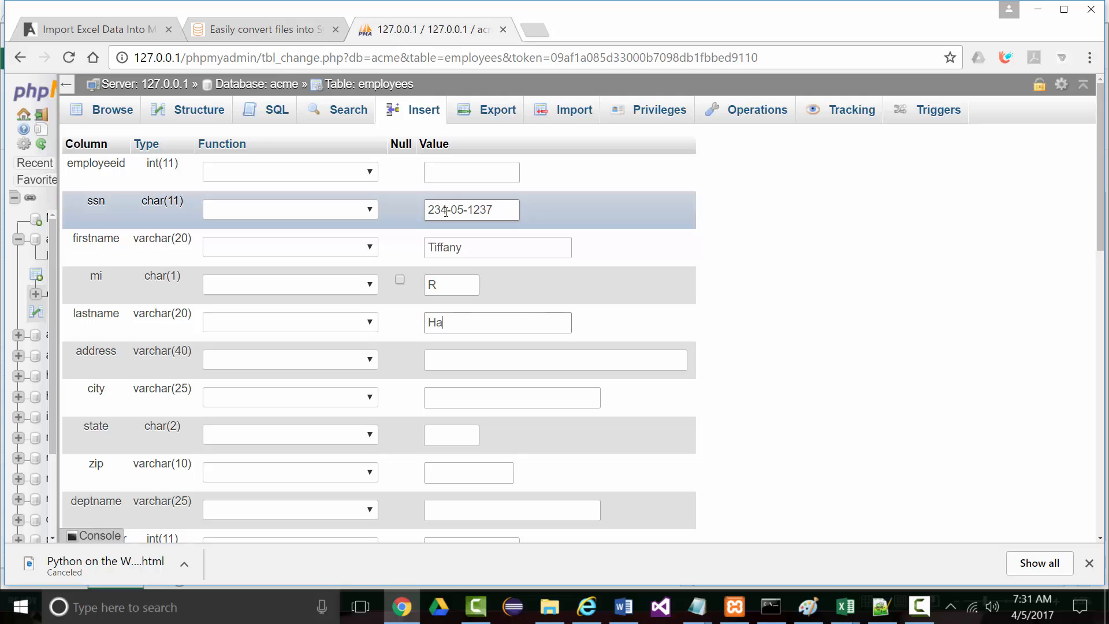
Enter the street address, fixing a typo, then city O'Falon, MO, zip 63304, and department Web Design
{"action": "key", "text": "Tab"}
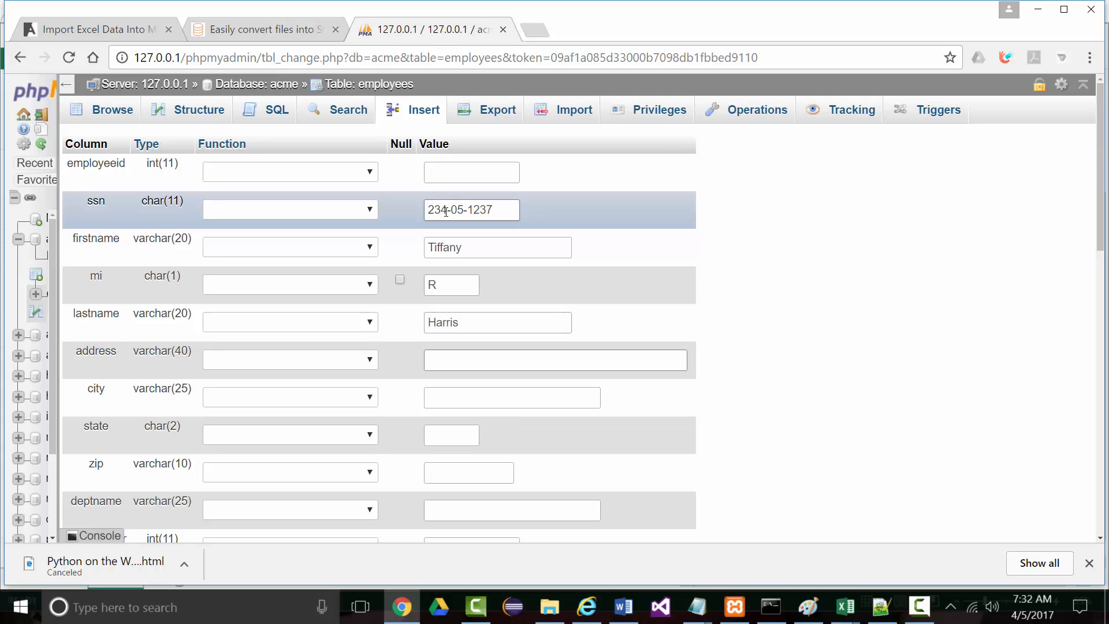
{"action": "key", "text": "Tab"}
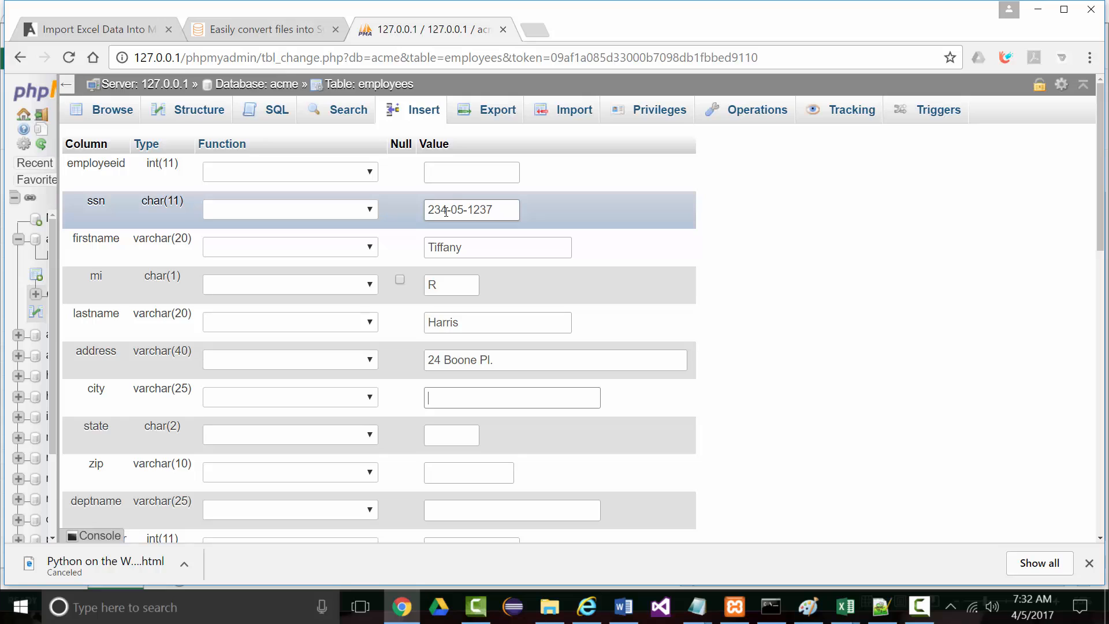
{"action": "type", "text": "O'Falon"}
{"action": "key", "text": "Tab"}
{"action": "type", "text": "MO"}
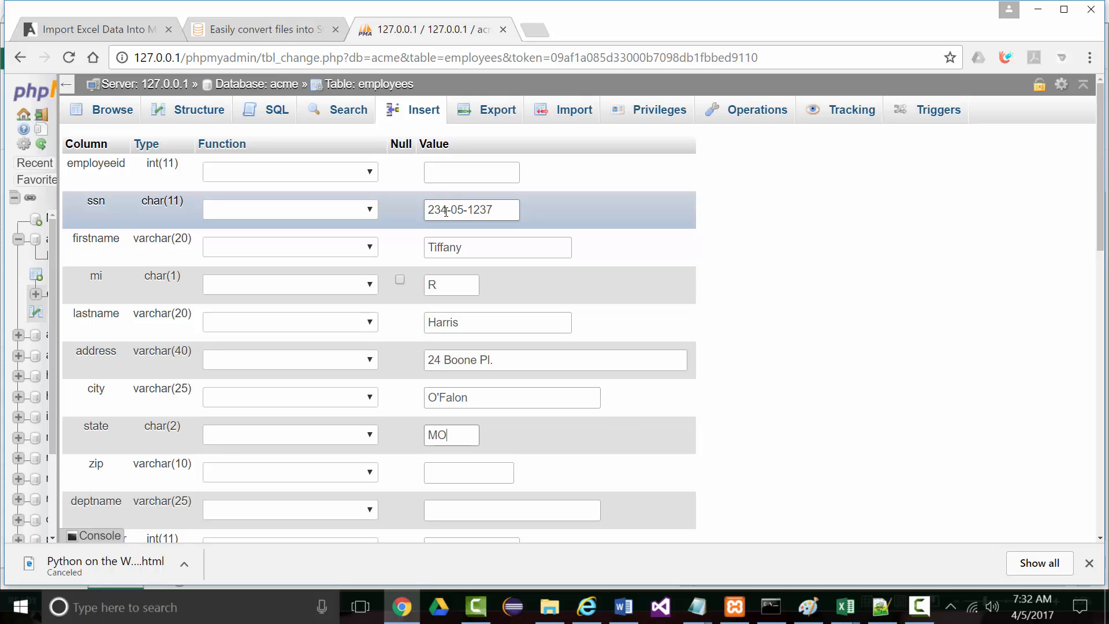
{"action": "key", "text": "Tab"}
{"action": "type", "text": "63304"}
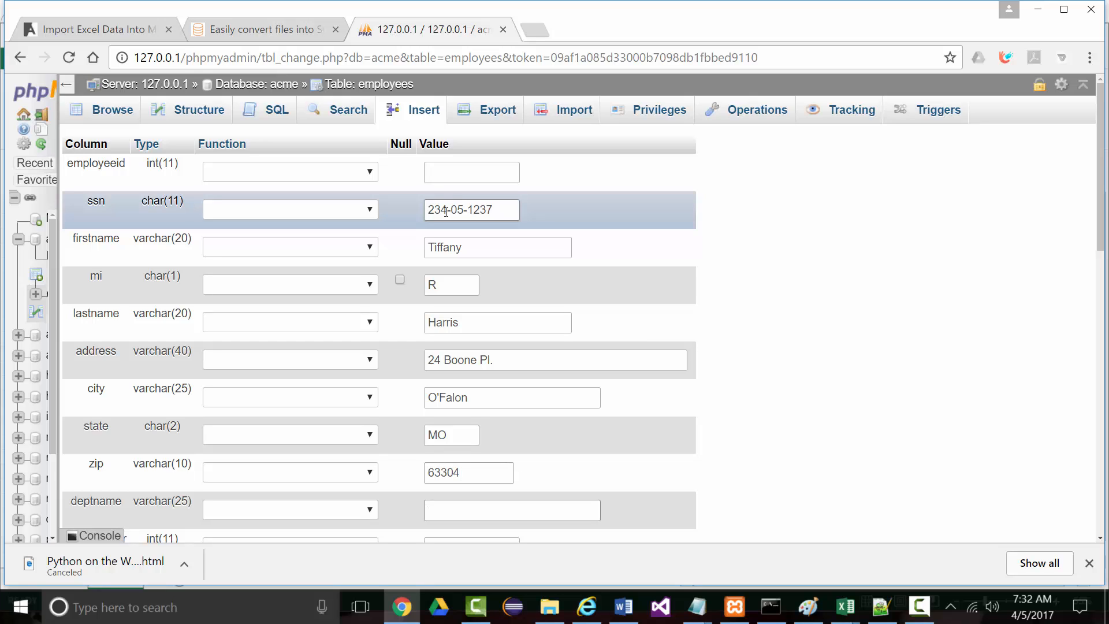
{"action": "type", "text": "eb Design"}
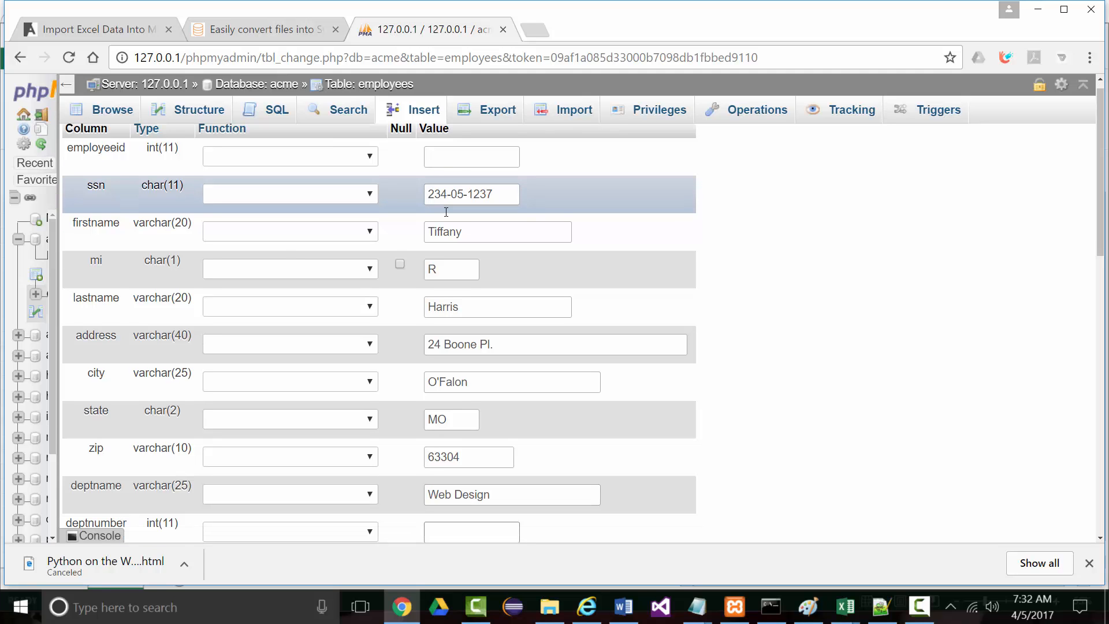
{"action": "type", "text": "2"}
Enter the second employee's SSN, first name, middle initial and last name, correcting typing mistakes
{"action": "scroll", "coordinate": [497, 287], "scroll_direction": "down", "scroll_amount": 6}
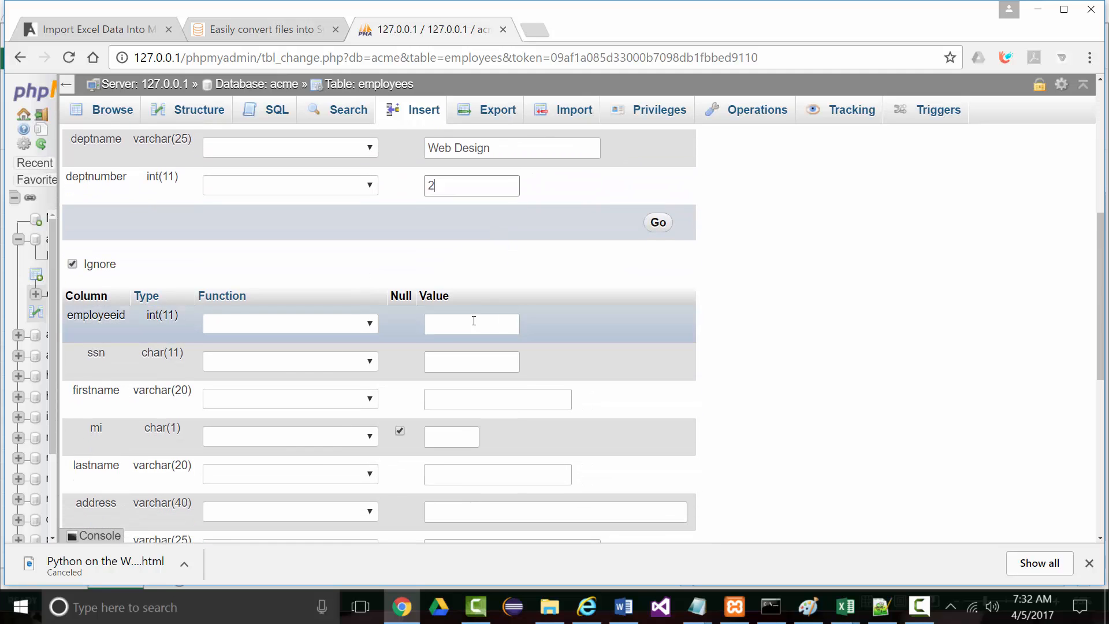
{"action": "left_click", "coordinate": [461, 360]}
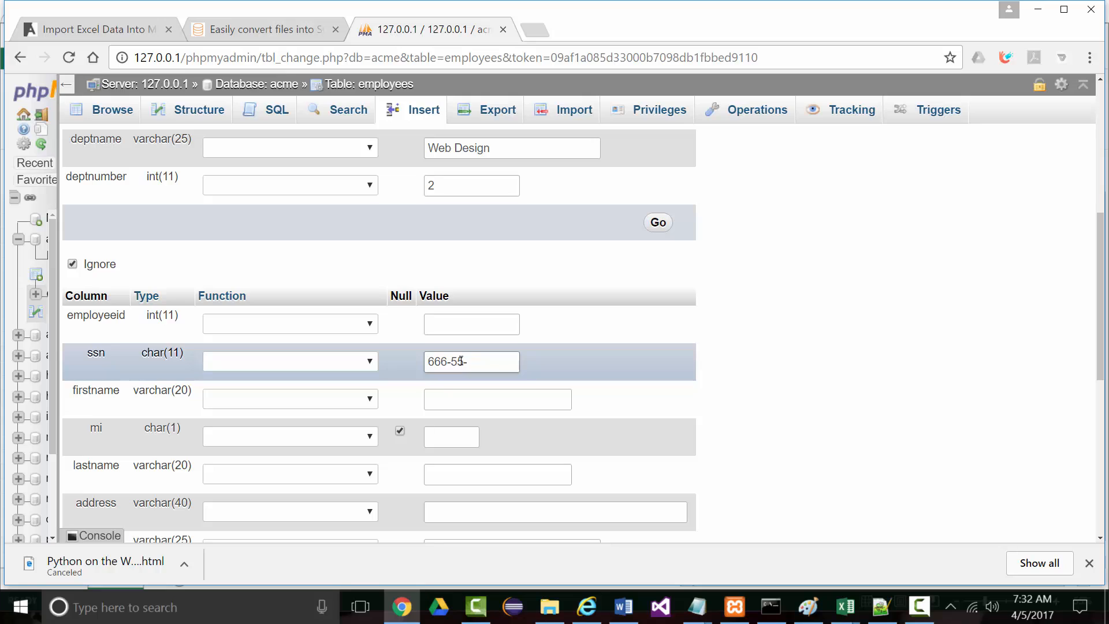
{"action": "key", "text": "Tab"}
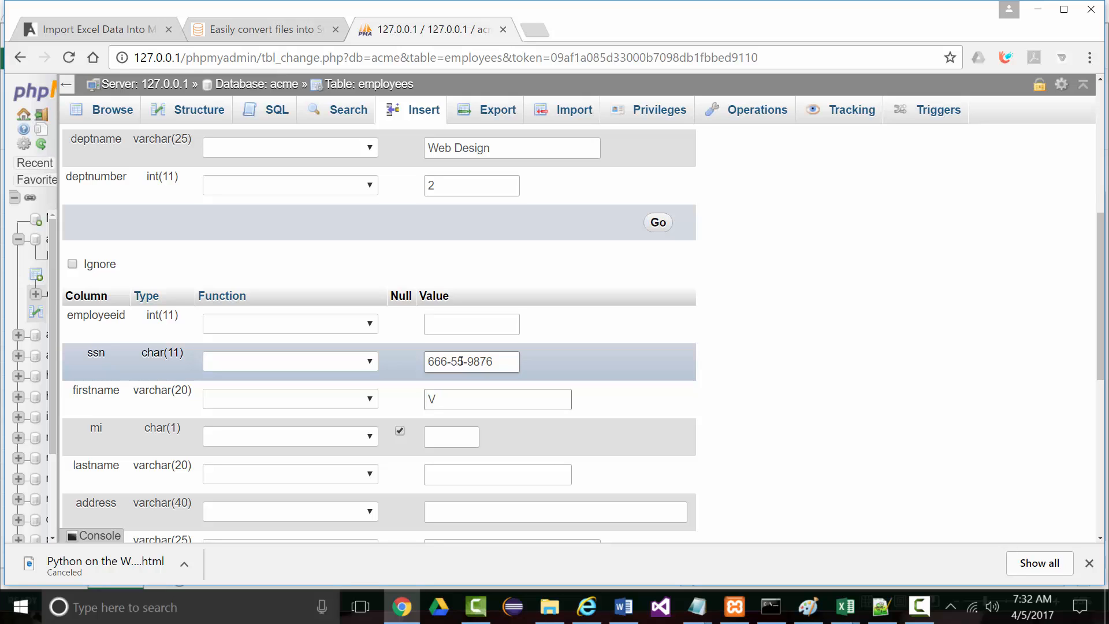
{"action": "type", "text": "Vale"}
{"action": "key", "text": "BackSpace"}
{"action": "key", "text": "BackSpace"}
{"action": "key", "text": "BackSpace"}
{"action": "key", "text": "BackSpace"}
{"action": "key", "text": "Tab"}
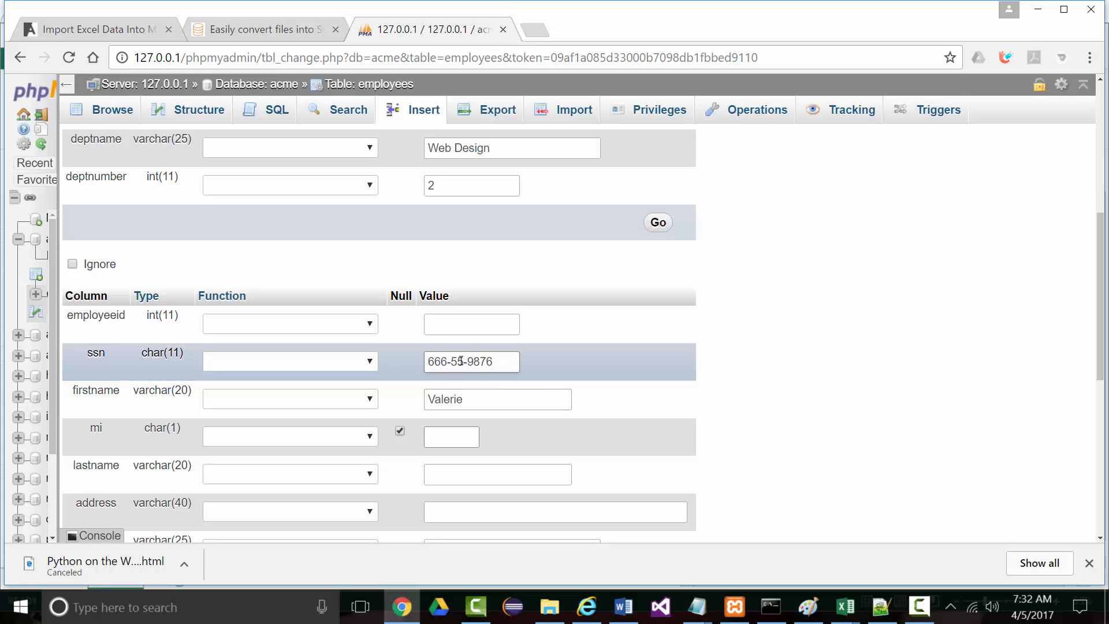
{"action": "key", "text": "Tab"}
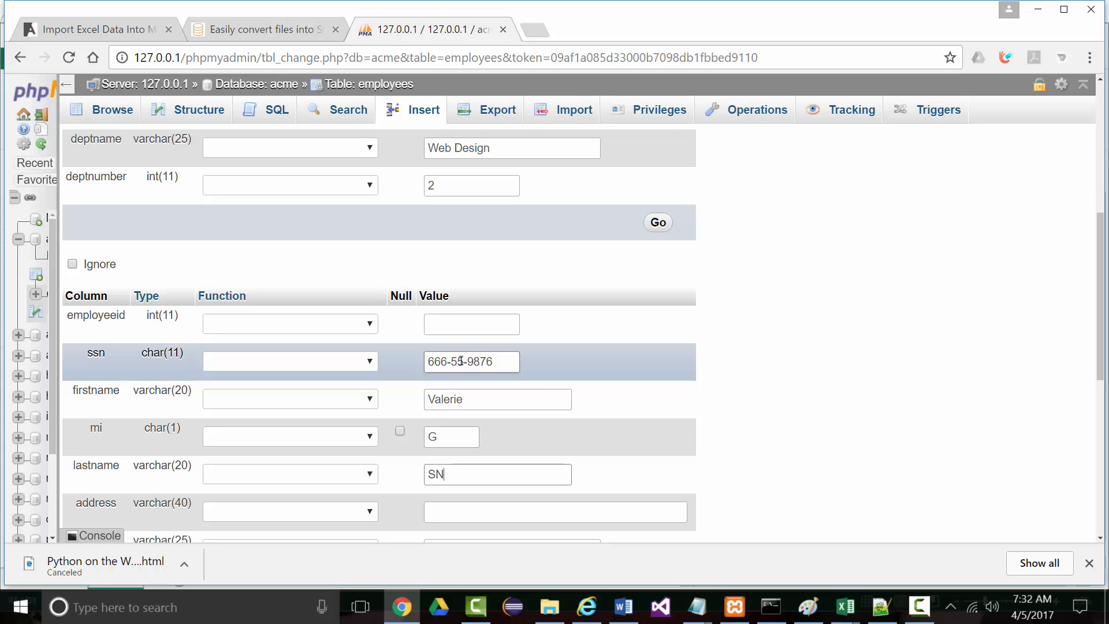
Fill in the street address, Lake St. Louis, MO 63367, department Payroll and department number 3
{"action": "scroll", "coordinate": [480, 360], "scroll_direction": "down", "scroll_amount": 3}
{"action": "key", "text": "Tab"}
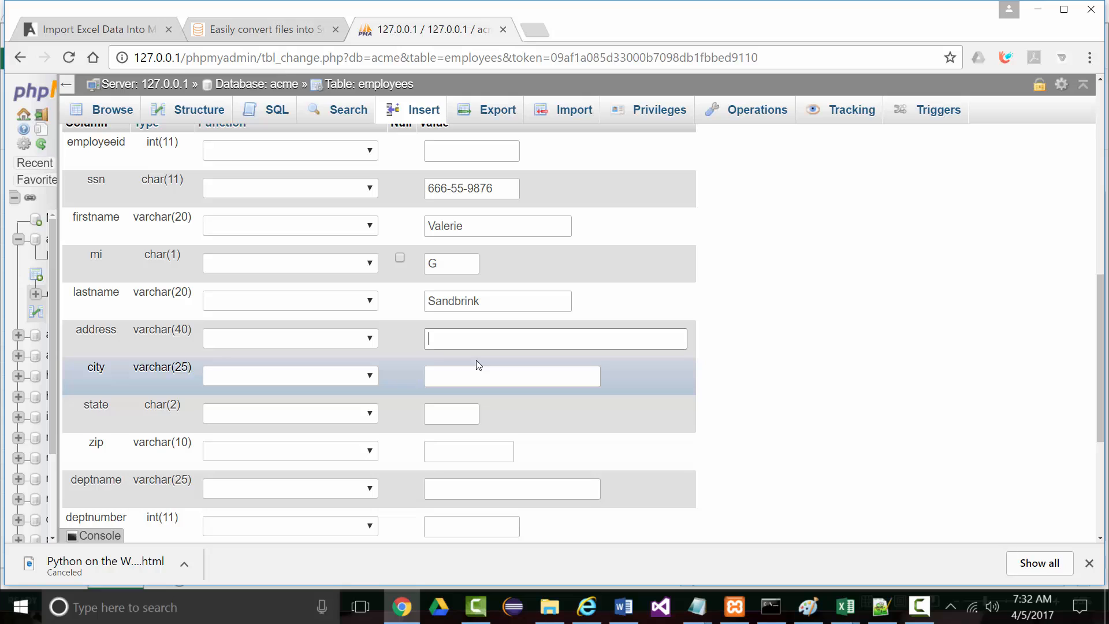
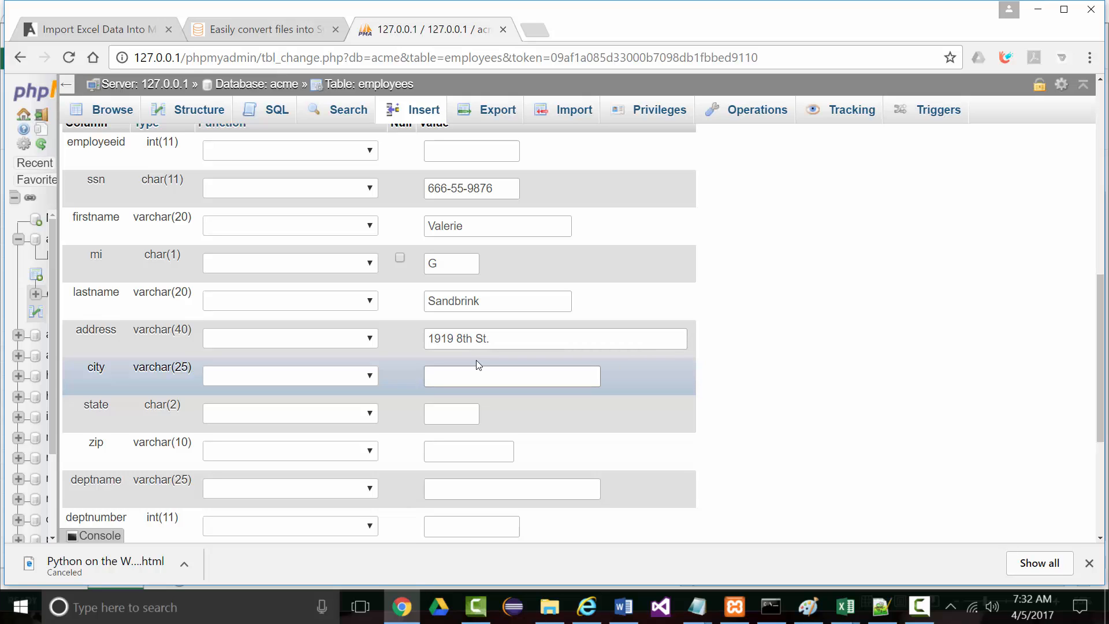
{"action": "type", "text": "Lake St. Louis"}
{"action": "key", "text": "Tab"}
{"action": "type", "text": "MO"}
{"action": "key", "text": "Tab"}
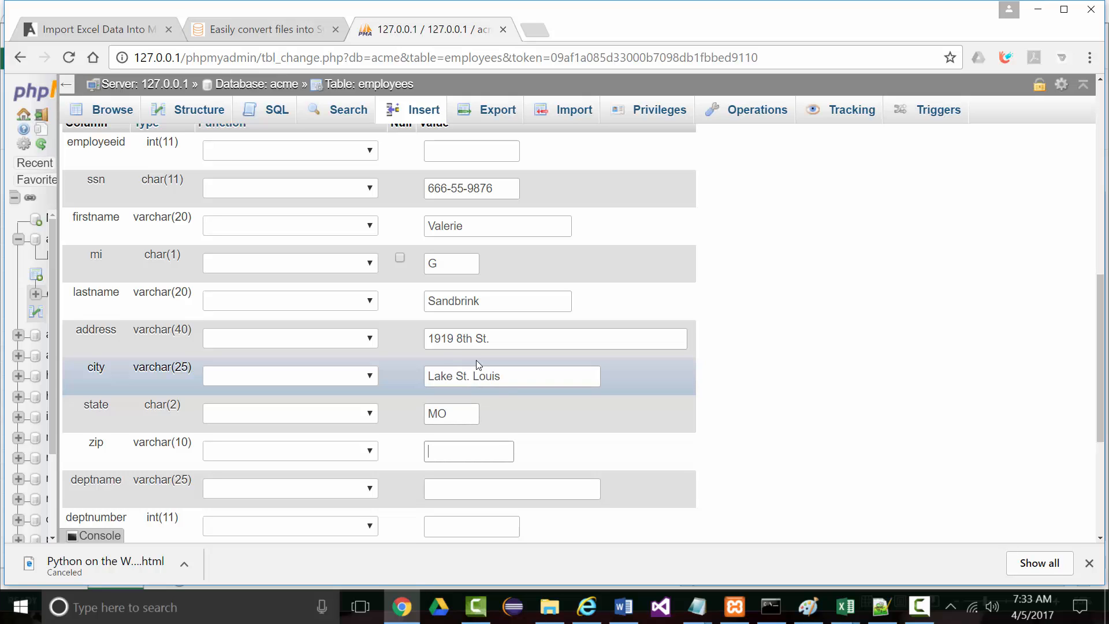
{"action": "type", "text": "63367"}
{"action": "key", "text": "Tab"}
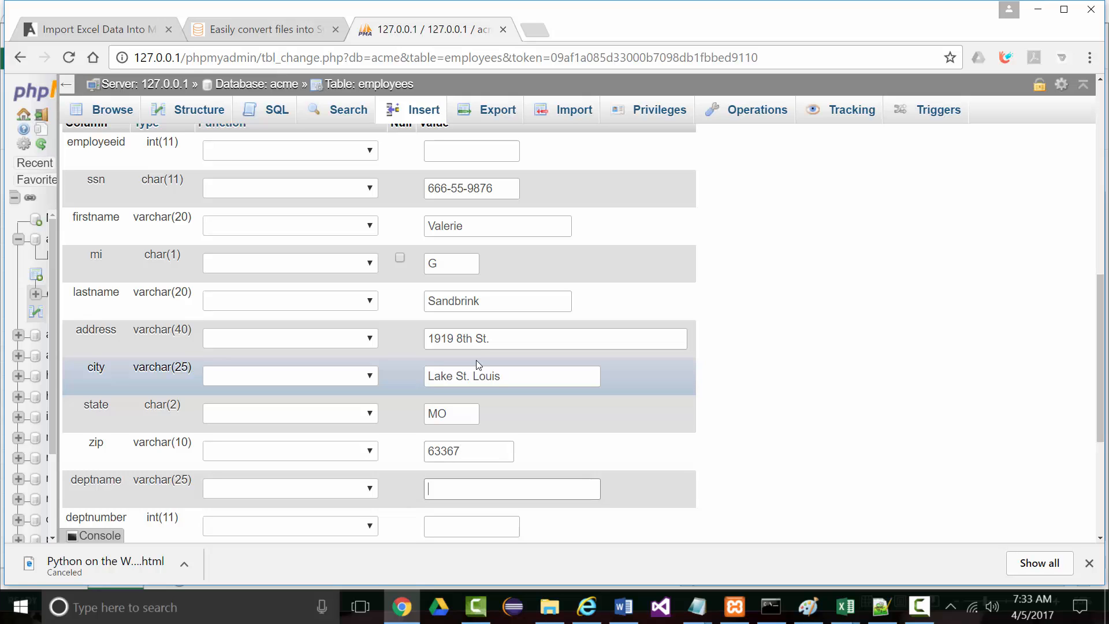
{"action": "type", "text": "Payroll"}
{"action": "key", "text": "Tab"}
{"action": "type", "text": "3"}
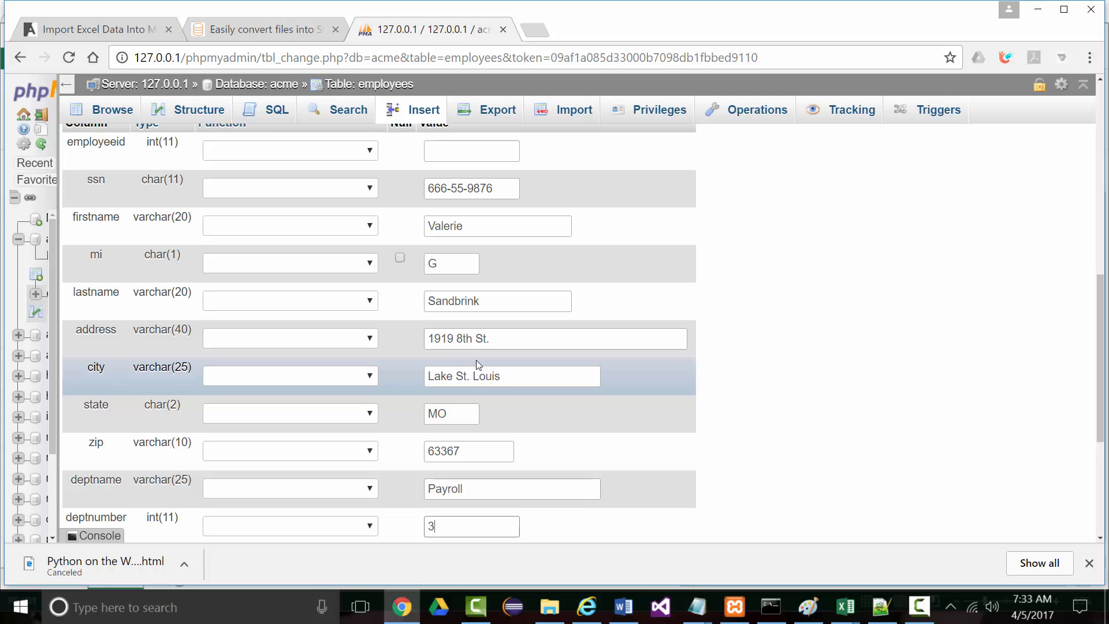
{"action": "scroll", "coordinate": [498, 367], "scroll_direction": "down", "scroll_amount": 3}
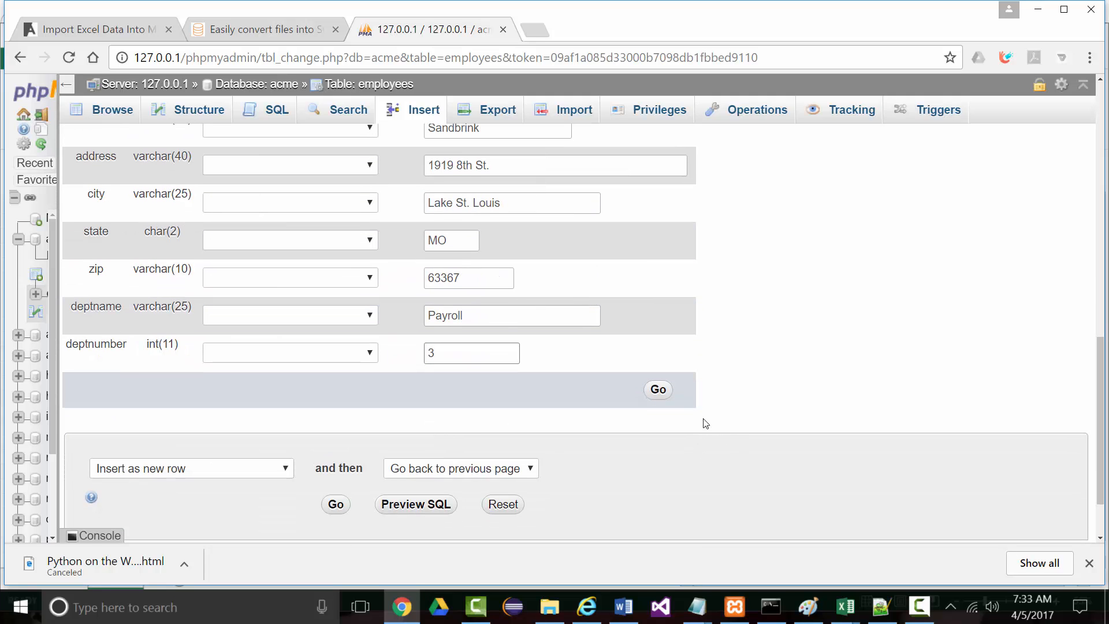
Insert the Web Design and Payroll records, then browse the employees table's ten rows
{"action": "left_click", "coordinate": [659, 390]}
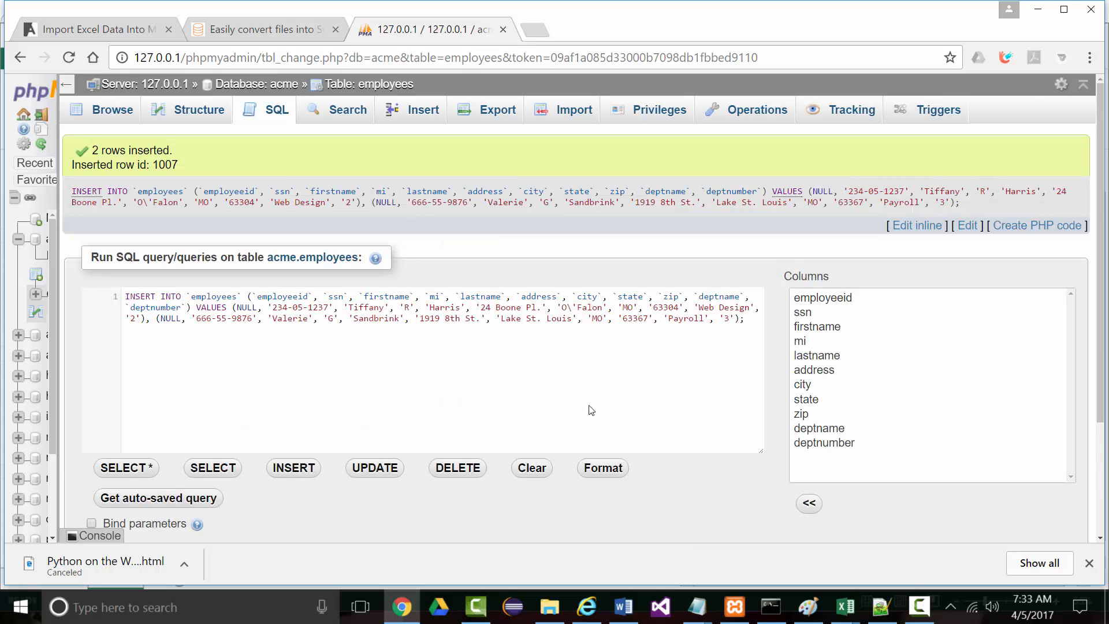
{"action": "left_click", "coordinate": [431, 125]}
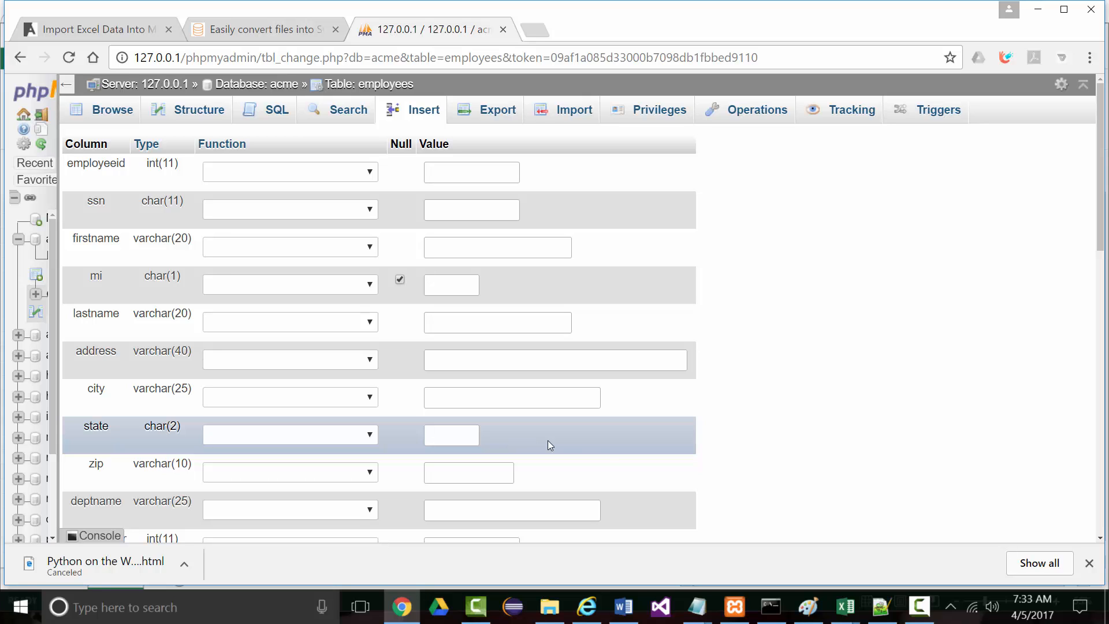
{"action": "scroll", "coordinate": [774, 433], "scroll_direction": "down", "scroll_amount": 3}
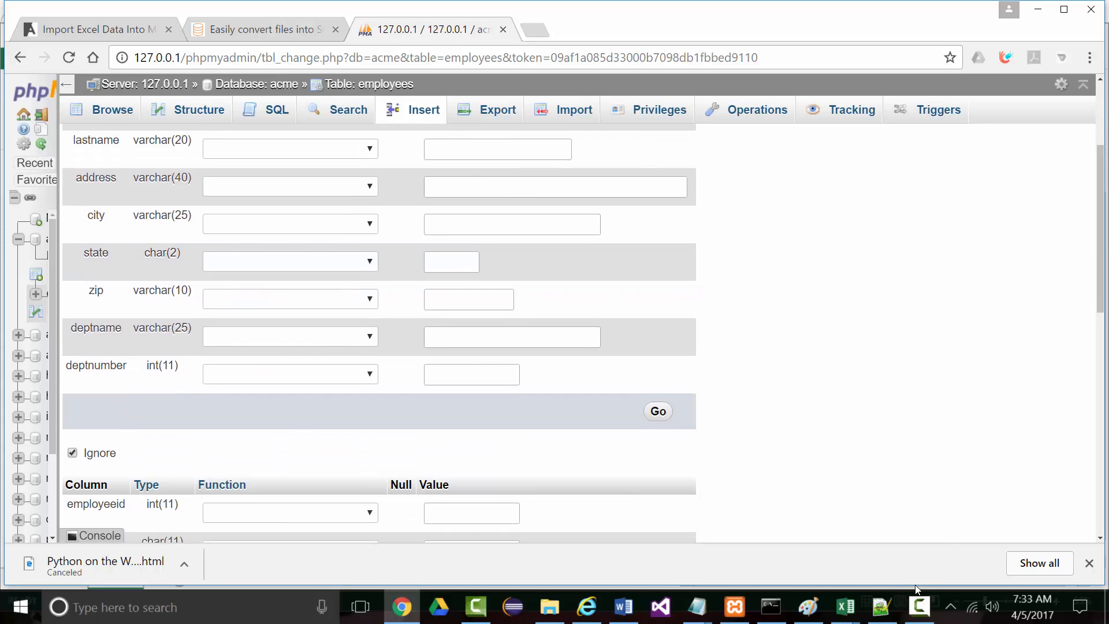
{"action": "left_click", "coordinate": [919, 606]}
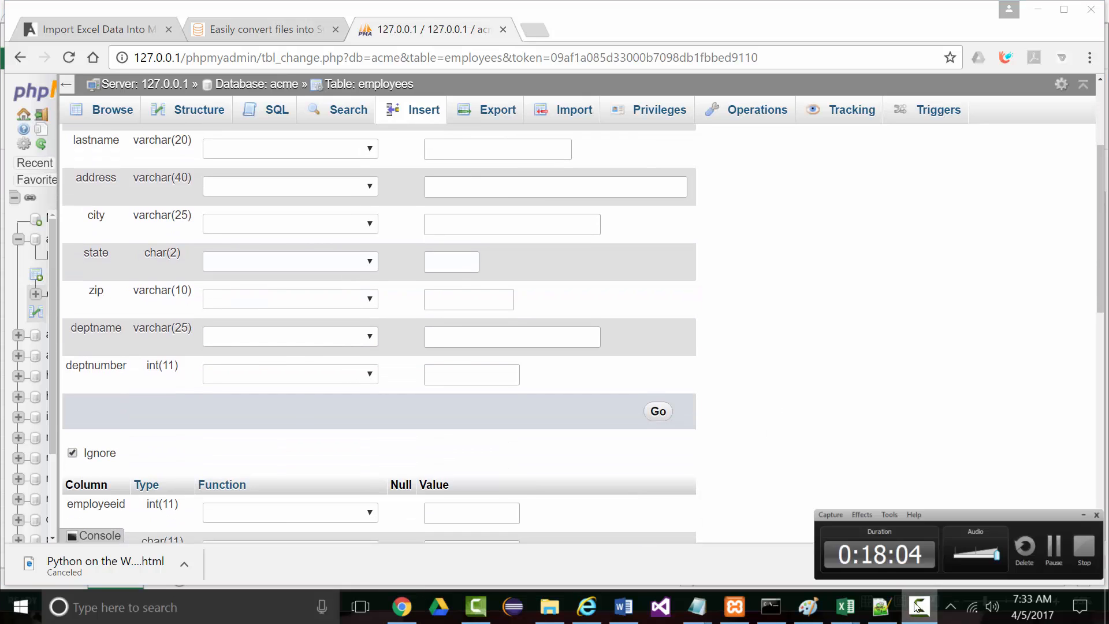
{"action": "left_click", "coordinate": [1053, 549]}
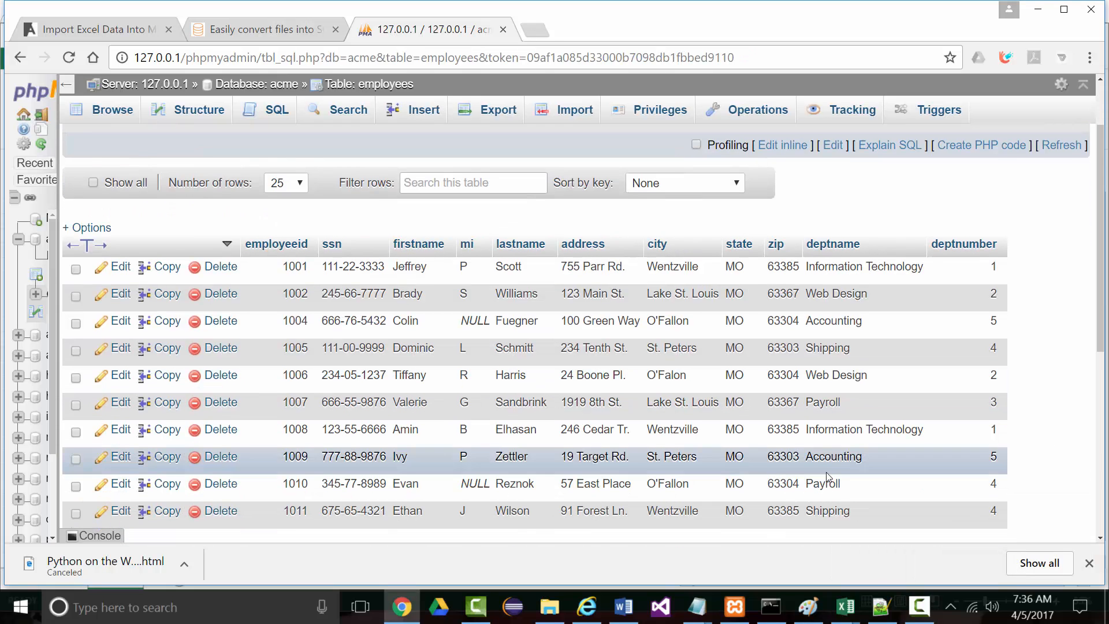
{"action": "scroll", "coordinate": [826, 472], "scroll_direction": "down", "scroll_amount": 1}
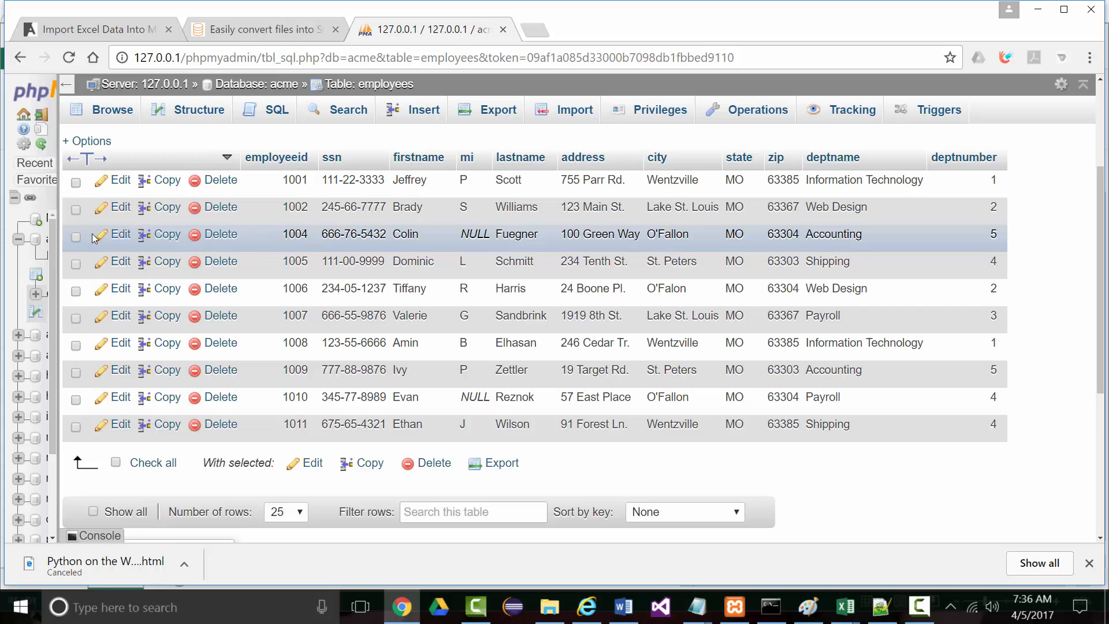
Change employee ID 1004 to 1003 and save the row
{"action": "left_click", "coordinate": [76, 237]}
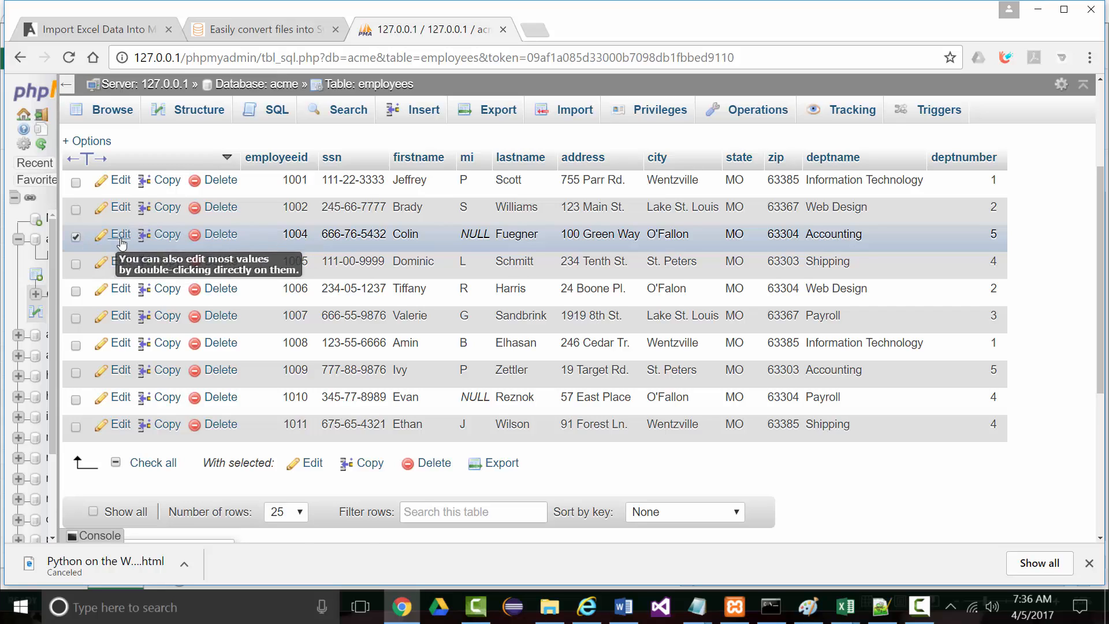
{"action": "left_click", "coordinate": [119, 235]}
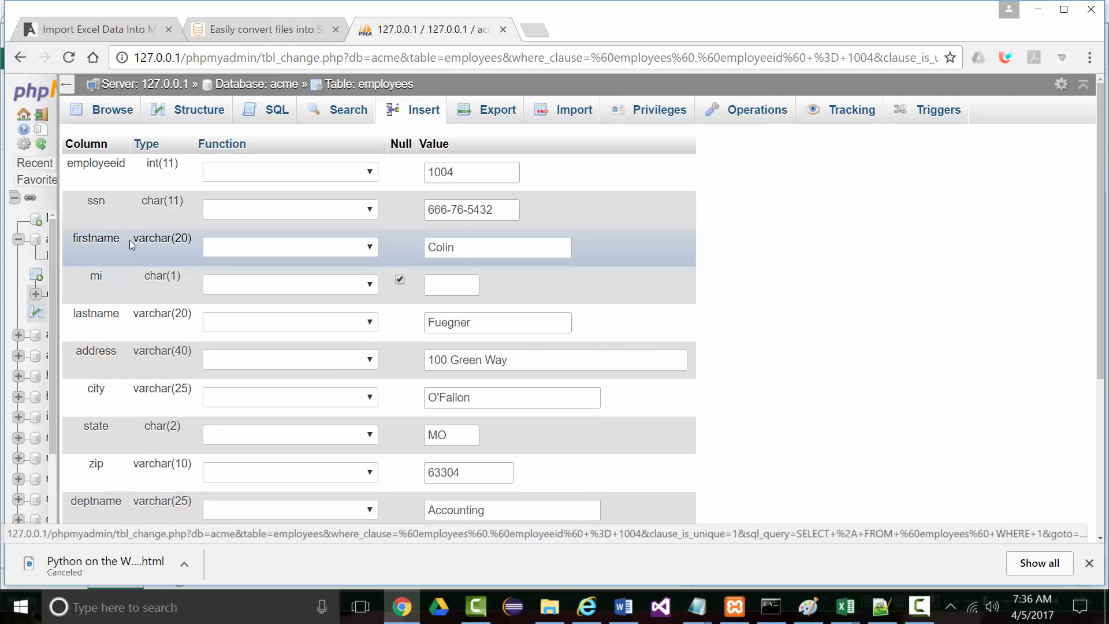
{"action": "left_click_drag", "start_coordinate": [466, 173], "coordinate": [449, 173]}
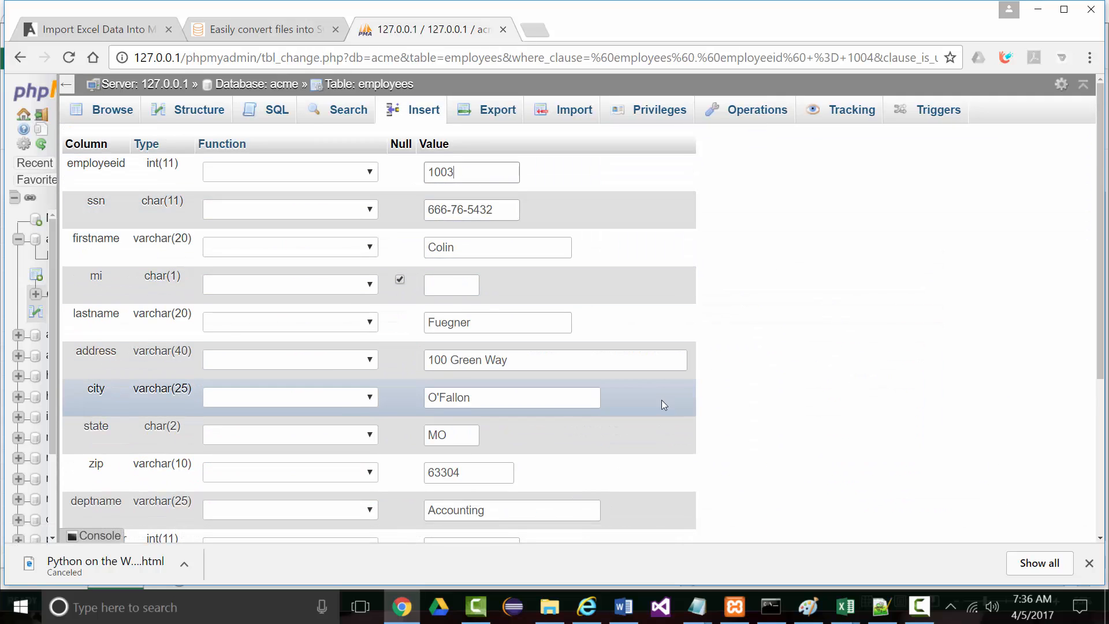
{"action": "scroll", "coordinate": [661, 427], "scroll_direction": "down", "scroll_amount": 2}
{"action": "left_click", "coordinate": [658, 497]}
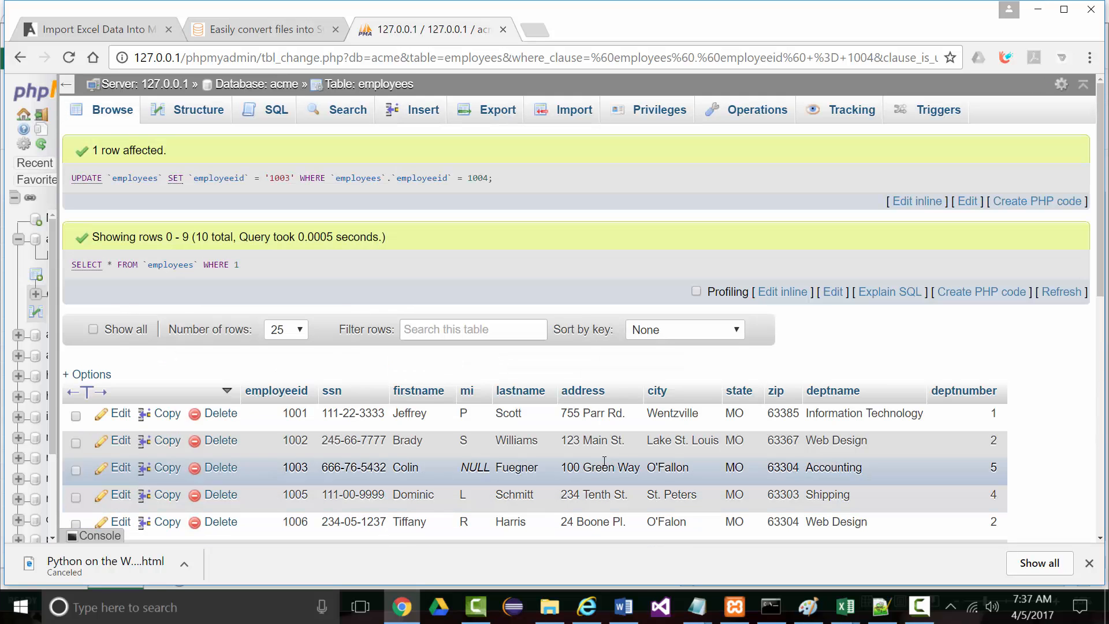
{"action": "scroll", "coordinate": [379, 383], "scroll_direction": "down", "scroll_amount": 3}
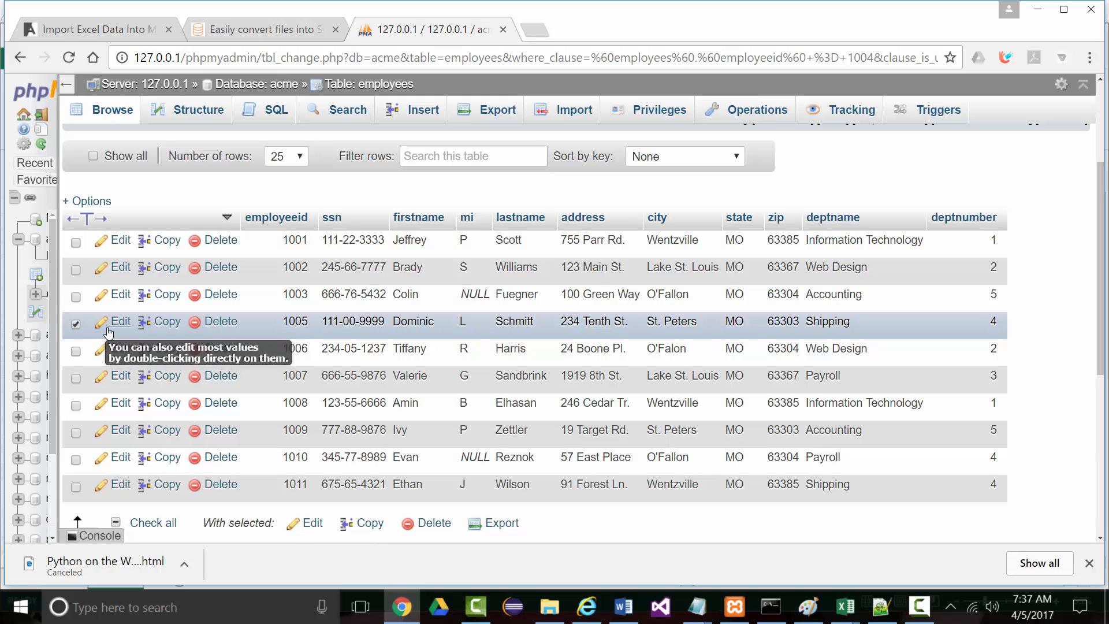
Change employee ID 1005 to 1004 and save the row
{"action": "left_click", "coordinate": [121, 321]}
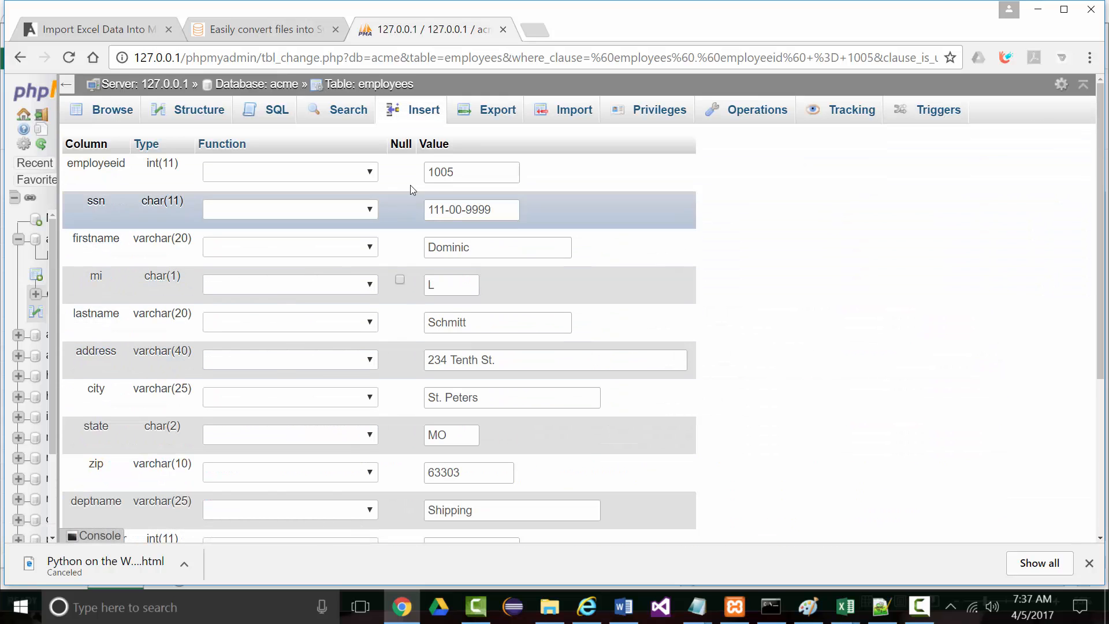
{"action": "left_click_drag", "start_coordinate": [446, 171], "coordinate": [454, 170]}
{"action": "type", "text": "6"}
{"action": "scroll", "coordinate": [608, 498], "scroll_direction": "down", "scroll_amount": 2}
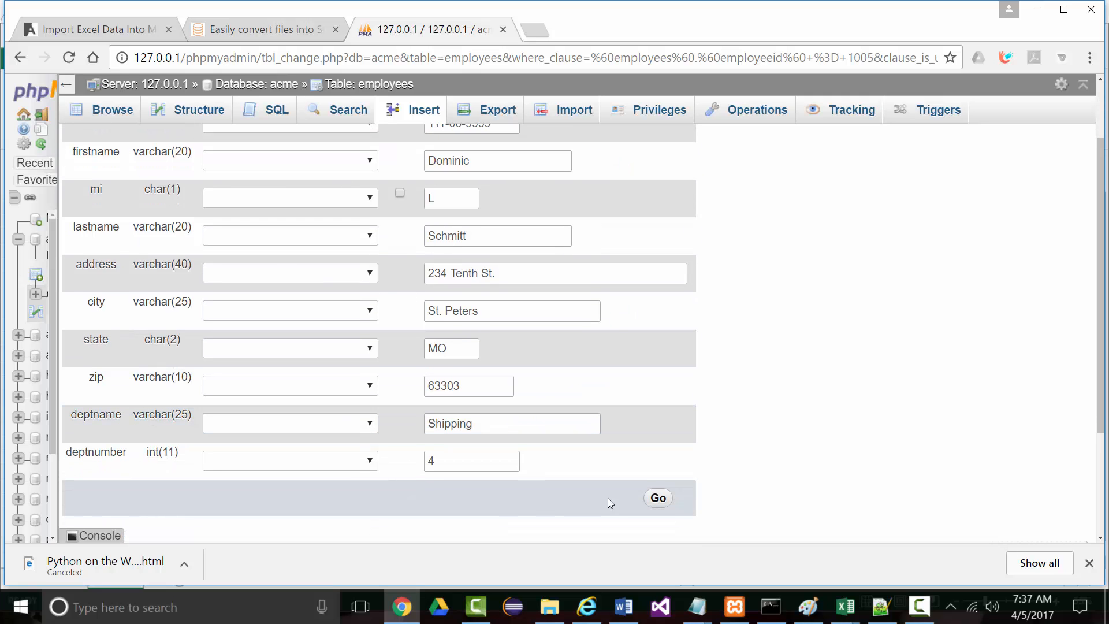
{"action": "left_click", "coordinate": [671, 500]}
{"action": "scroll", "coordinate": [206, 357], "scroll_direction": "down", "scroll_amount": 1}
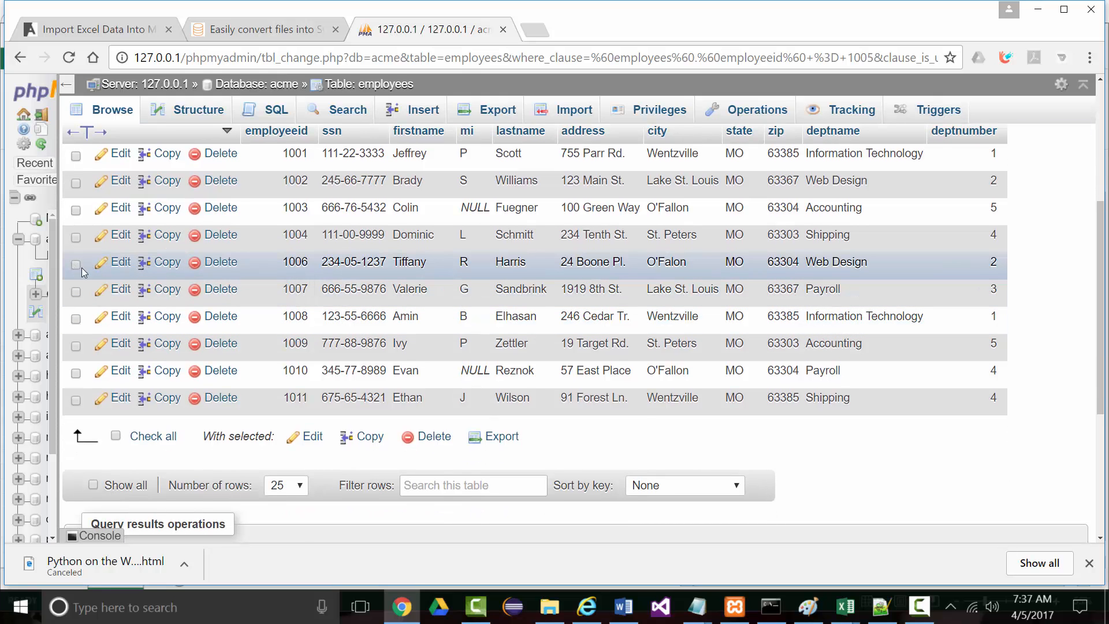
Change employee ID 1006 to 1005 and save the row
{"action": "left_click", "coordinate": [119, 261]}
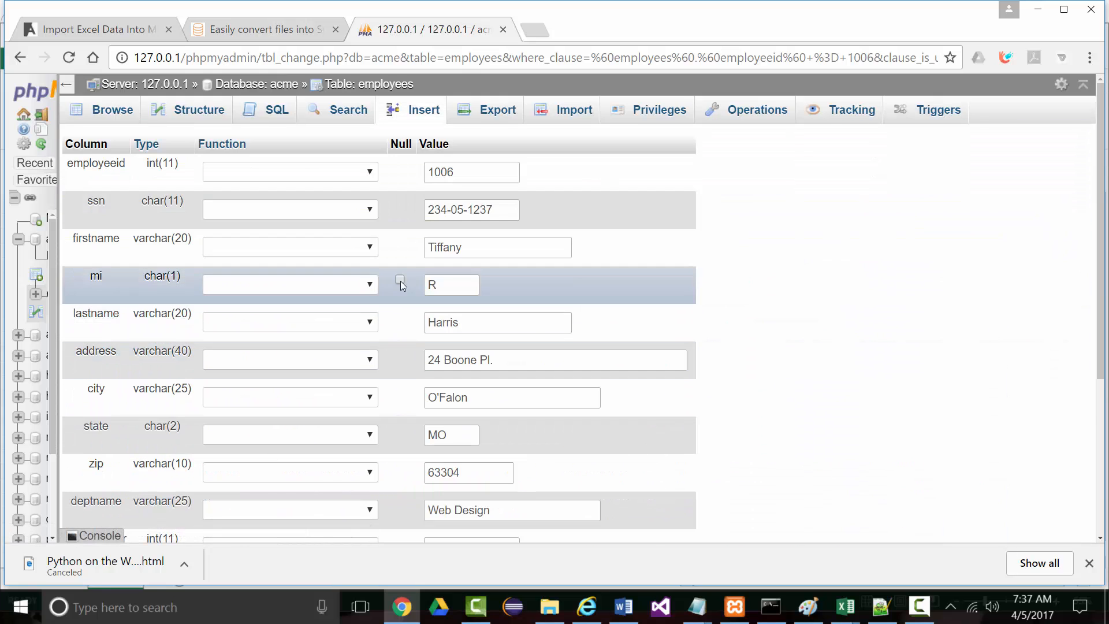
{"action": "left_click_drag", "start_coordinate": [447, 172], "coordinate": [452, 171]}
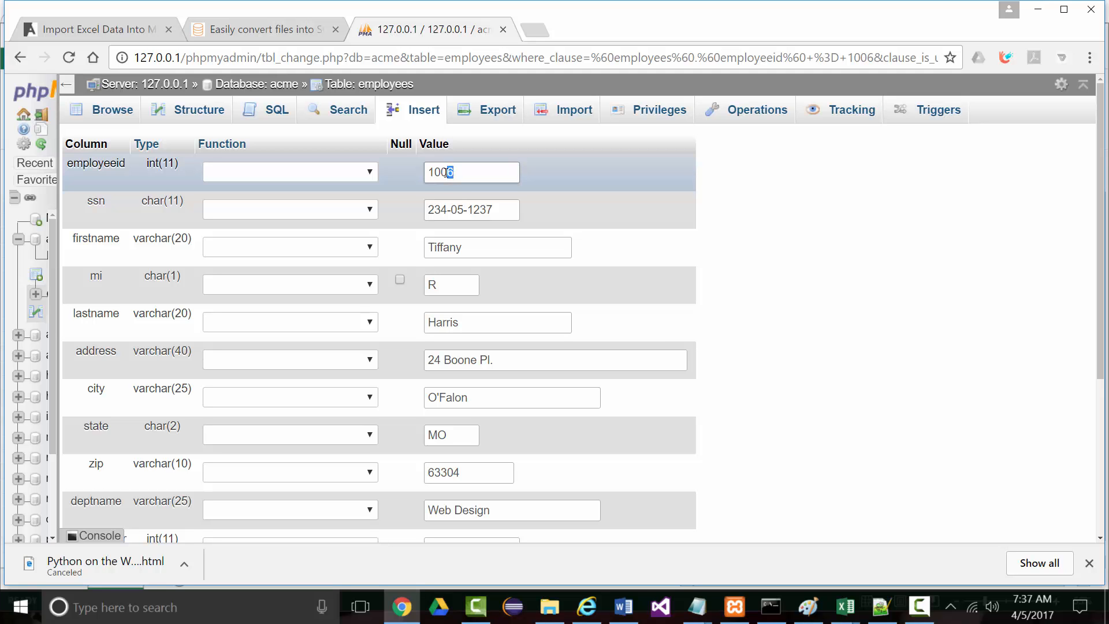
{"action": "type", "text": "5"}
{"action": "scroll", "coordinate": [525, 426], "scroll_direction": "down", "scroll_amount": 1}
{"action": "left_click", "coordinate": [656, 498]}
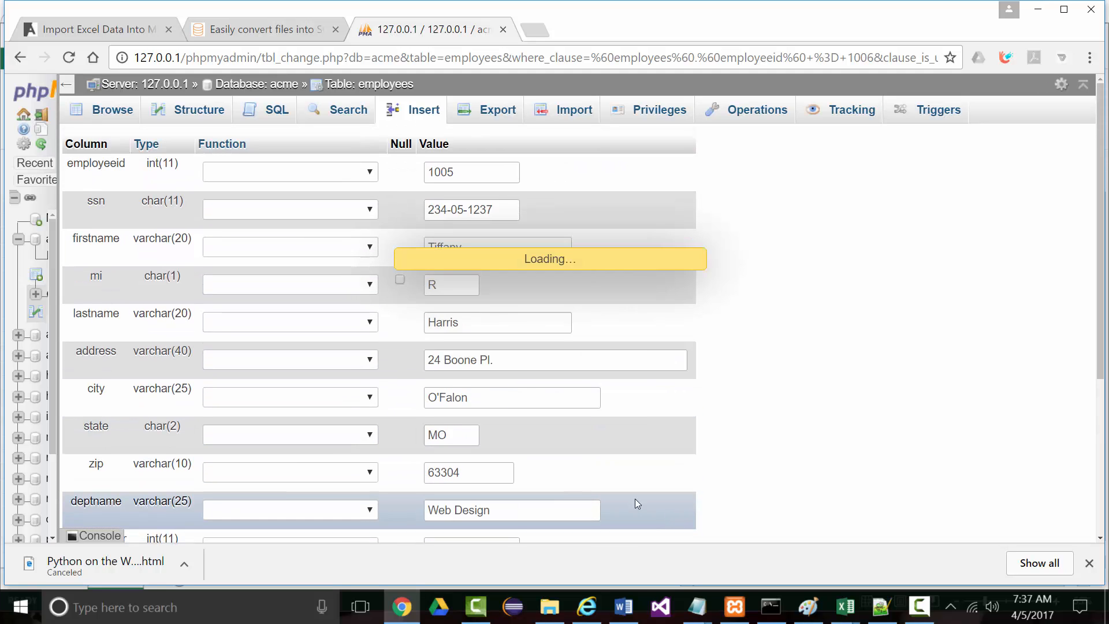
{"action": "scroll", "coordinate": [312, 156], "scroll_direction": "down", "scroll_amount": 4}
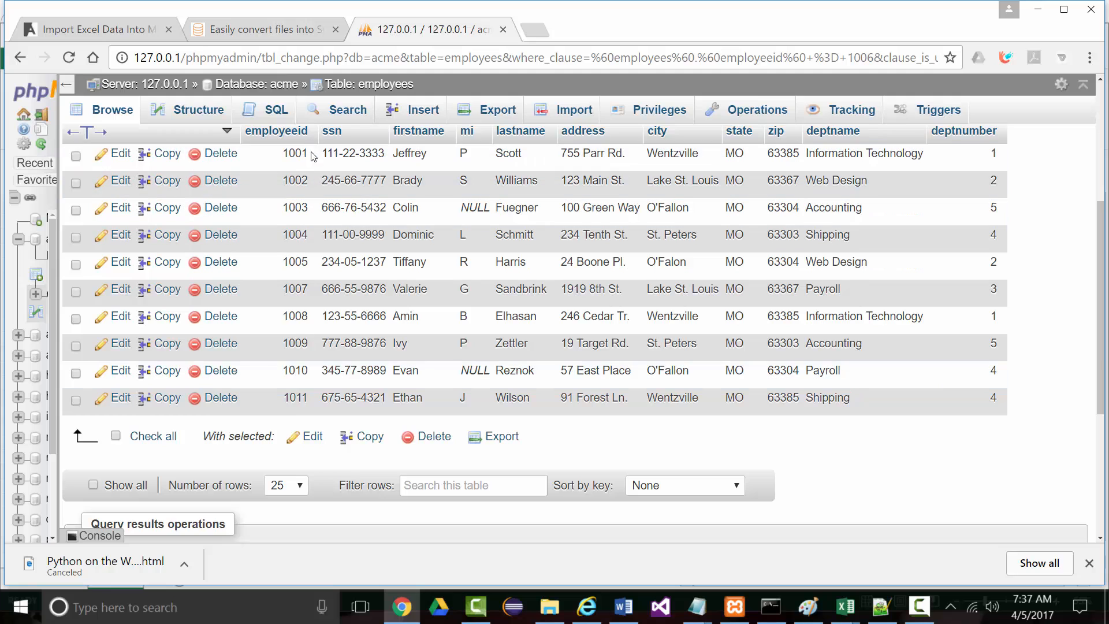
Change employee ID 1007 to 1006 and save the row
{"action": "left_click", "coordinate": [74, 290]}
{"action": "left_click", "coordinate": [119, 289]}
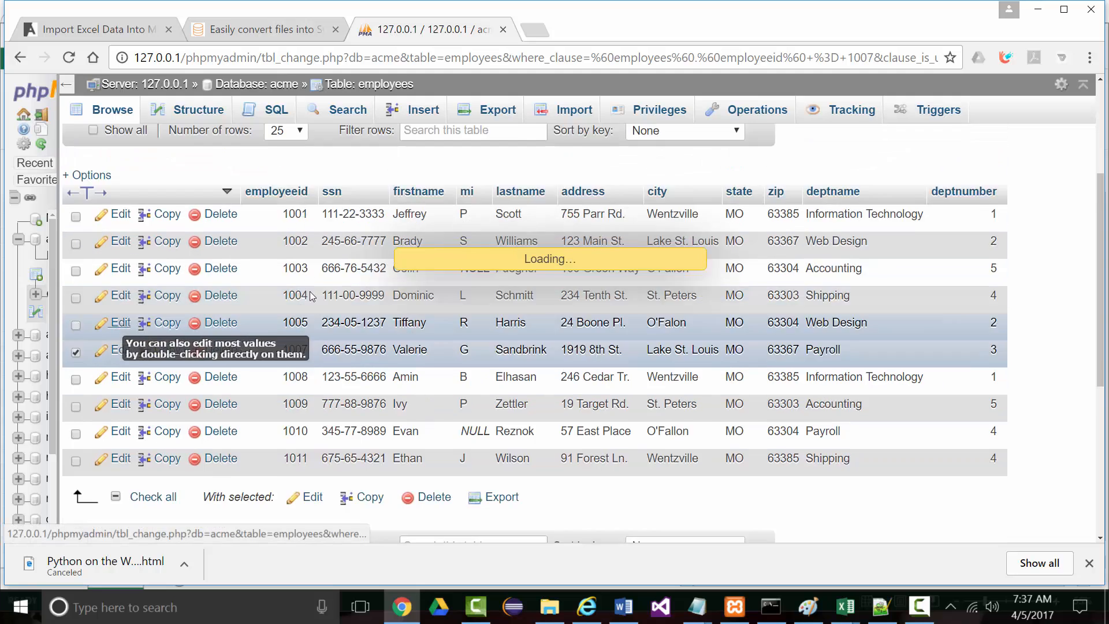
{"action": "left_click_drag", "start_coordinate": [456, 172], "coordinate": [448, 172]}
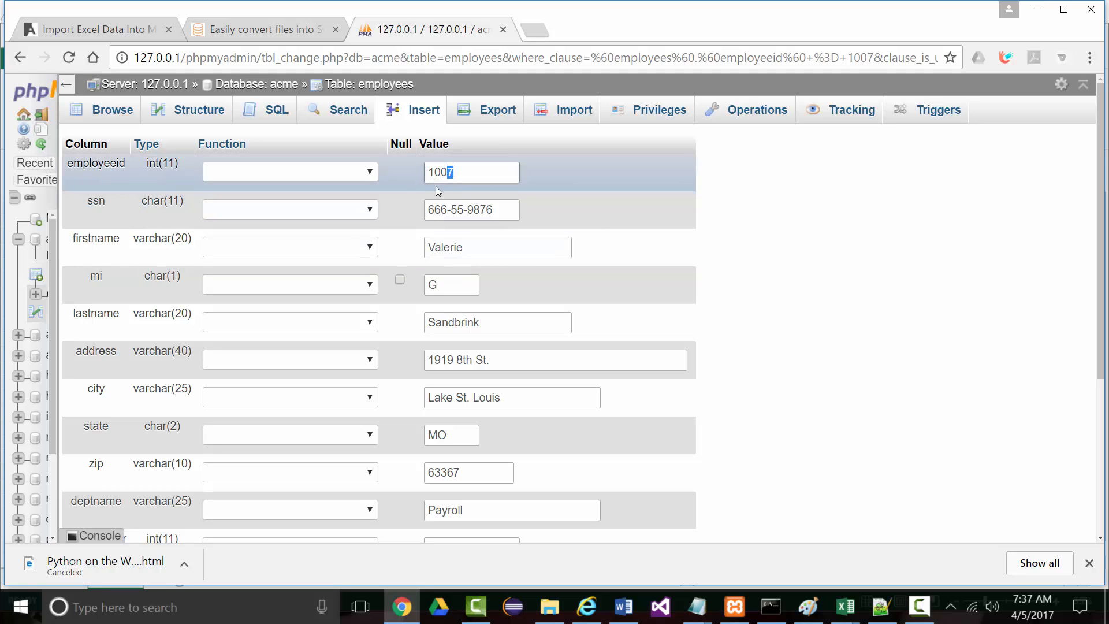
{"action": "type", "text": "6"}
{"action": "scroll", "coordinate": [329, 470], "scroll_direction": "down", "scroll_amount": 3}
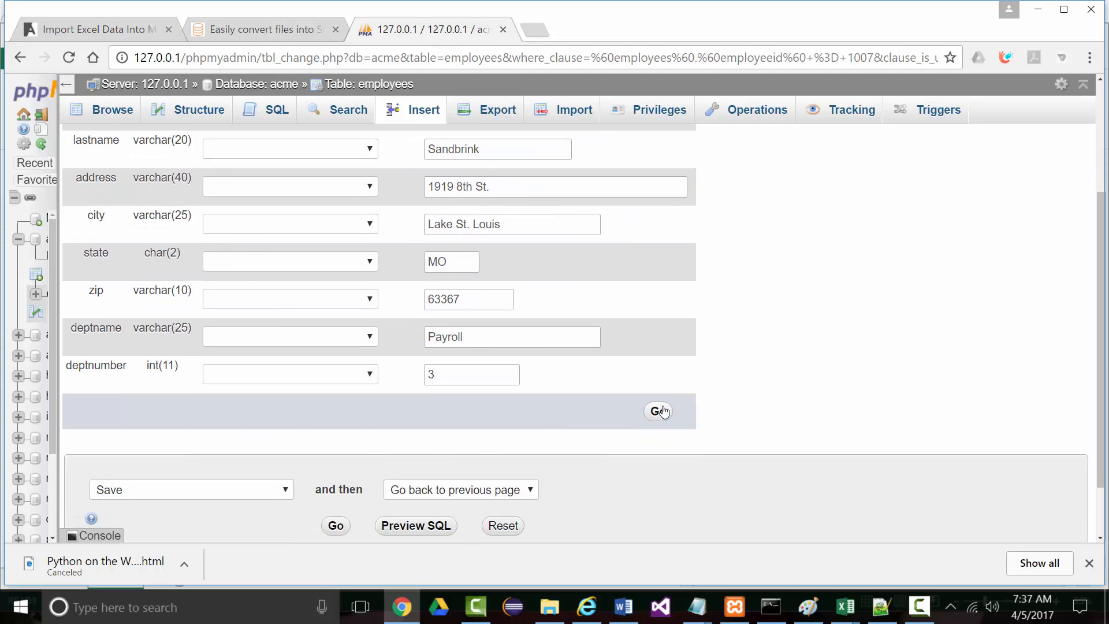
{"action": "left_click", "coordinate": [659, 411]}
{"action": "scroll", "coordinate": [173, 346], "scroll_direction": "down", "scroll_amount": 4}
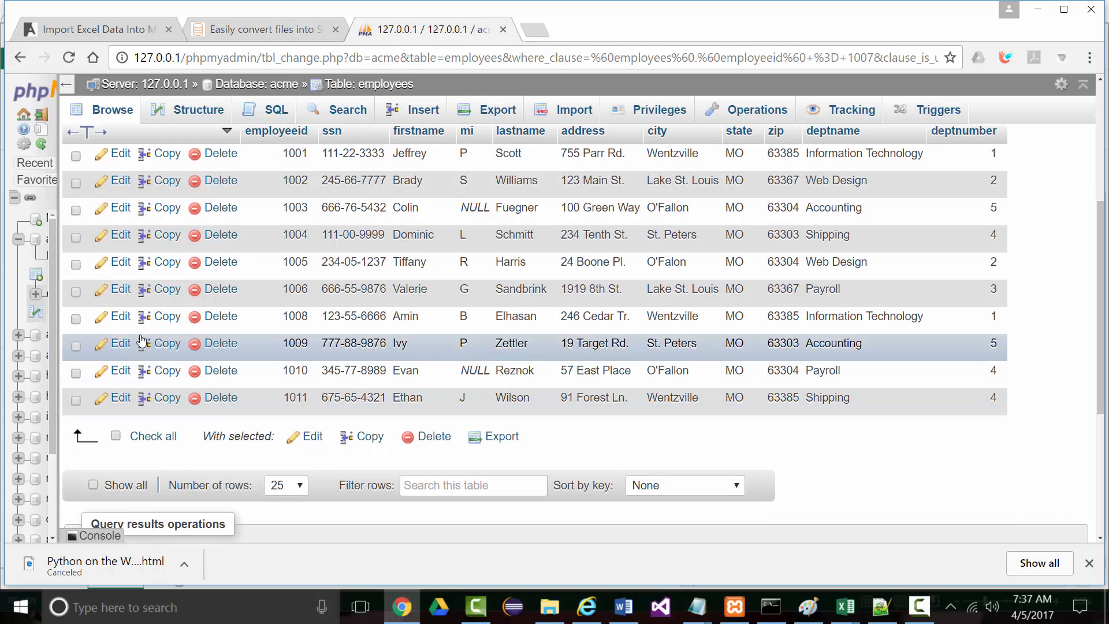
Change employee ID 1008 to 1007 and save the row
{"action": "left_click", "coordinate": [75, 318]}
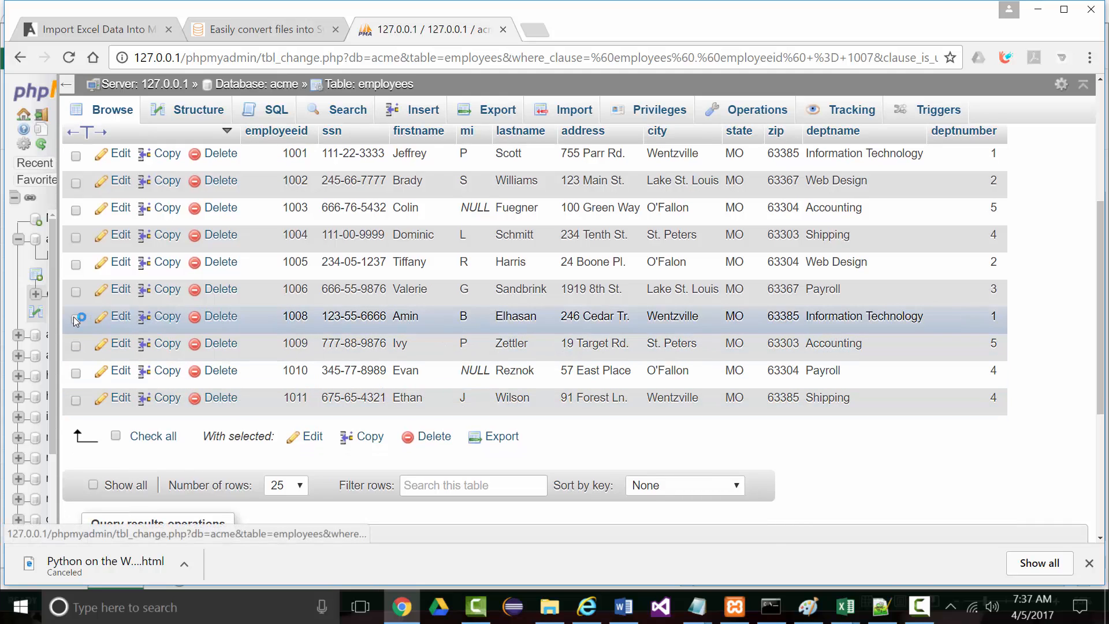
{"action": "left_click", "coordinate": [117, 321]}
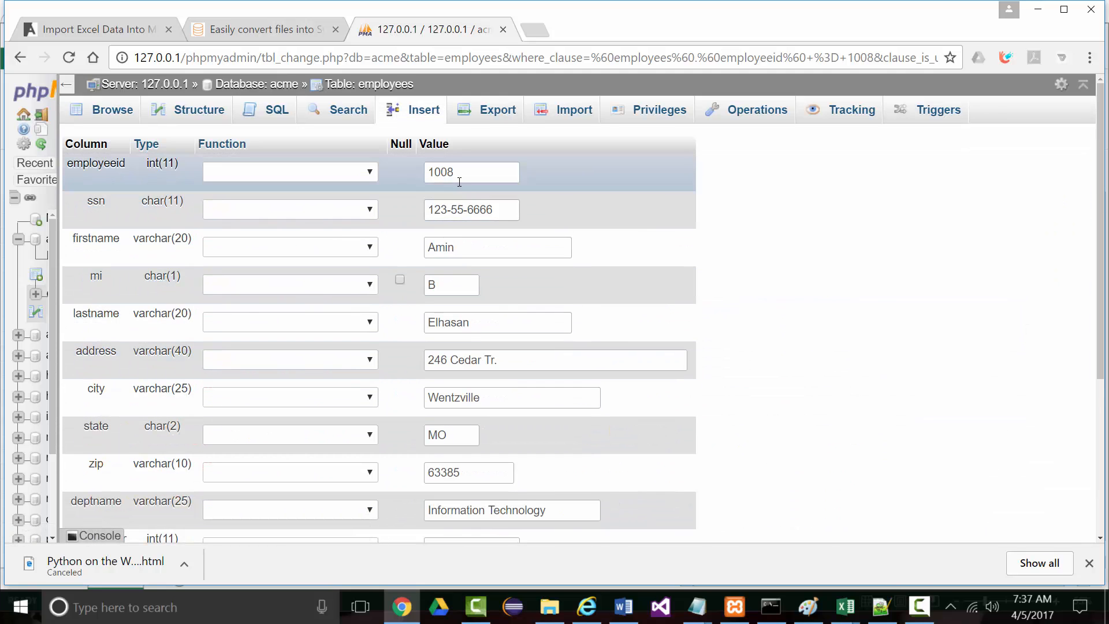
{"action": "left_click_drag", "start_coordinate": [459, 181], "coordinate": [441, 180]}
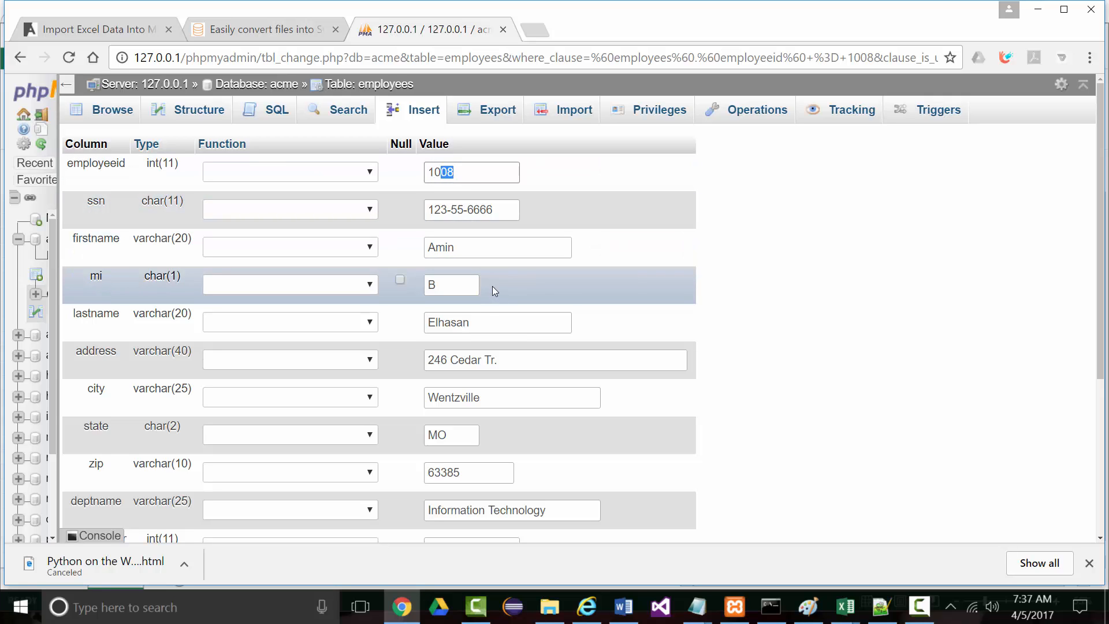
{"action": "type", "text": "07"}
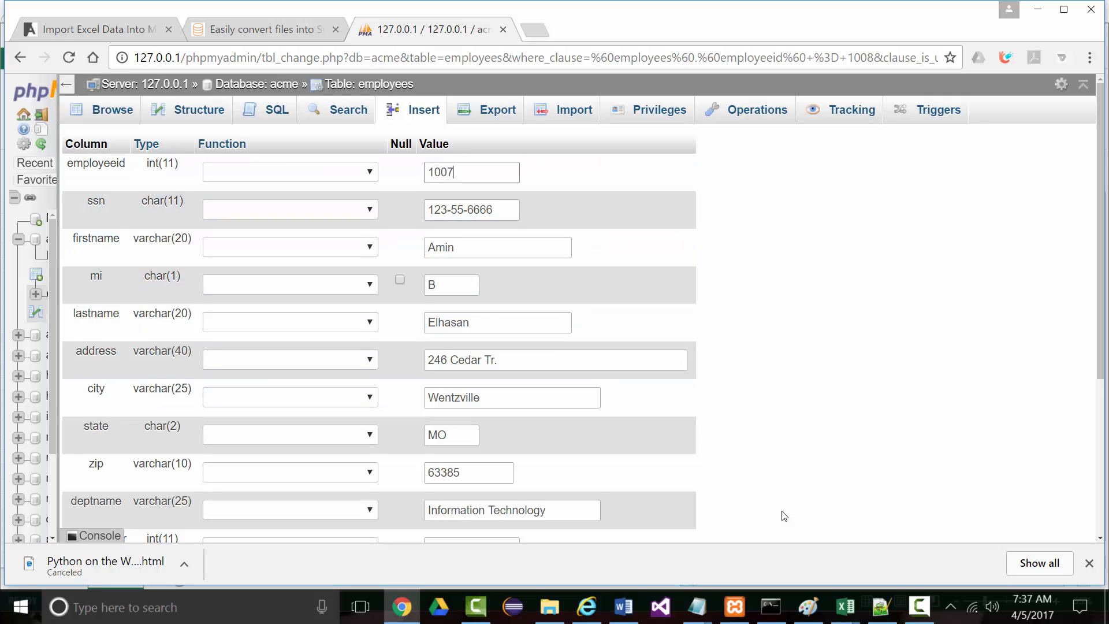
{"action": "scroll", "coordinate": [791, 518], "scroll_direction": "down", "scroll_amount": 2}
{"action": "left_click", "coordinate": [672, 500]}
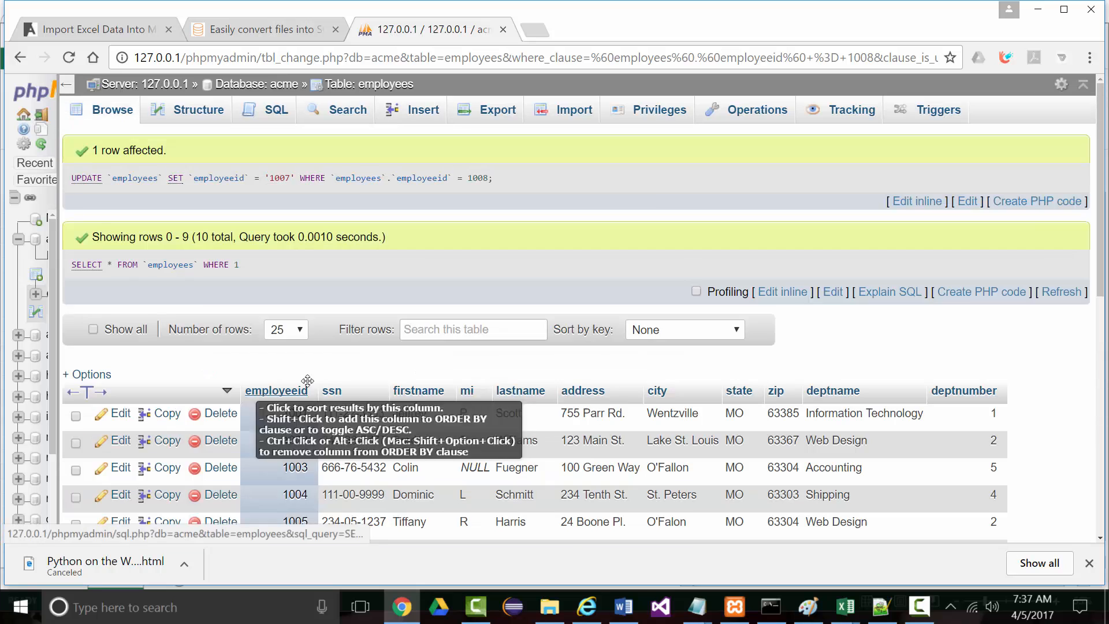
{"action": "scroll", "coordinate": [201, 372], "scroll_direction": "down", "scroll_amount": 4}
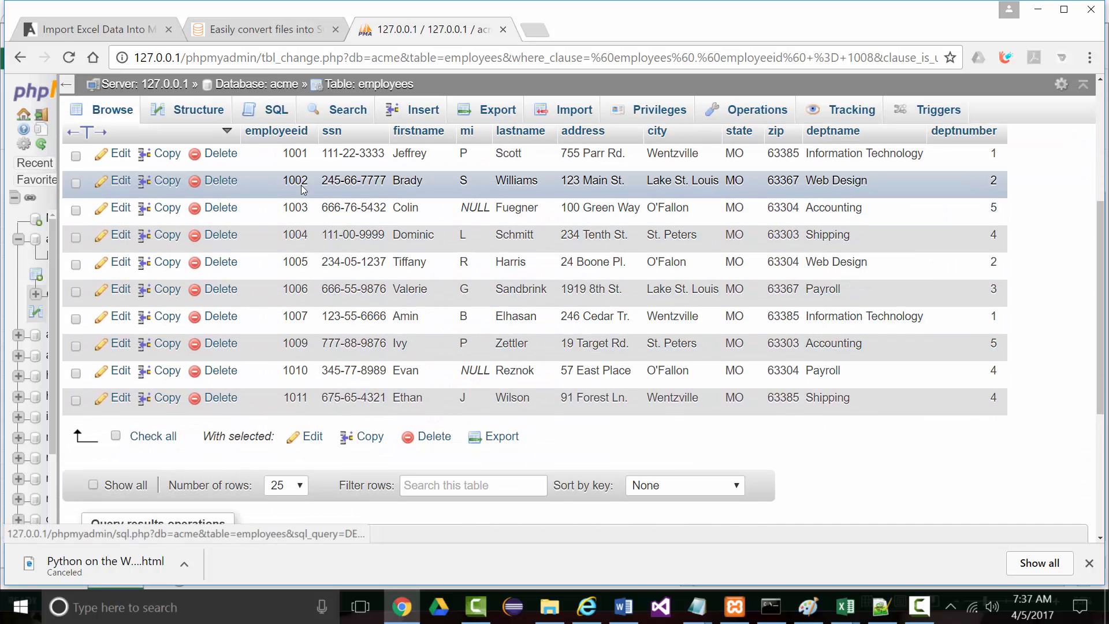
Renumber employee 1009 down by one to 1008 and save the row
{"action": "left_click", "coordinate": [119, 344]}
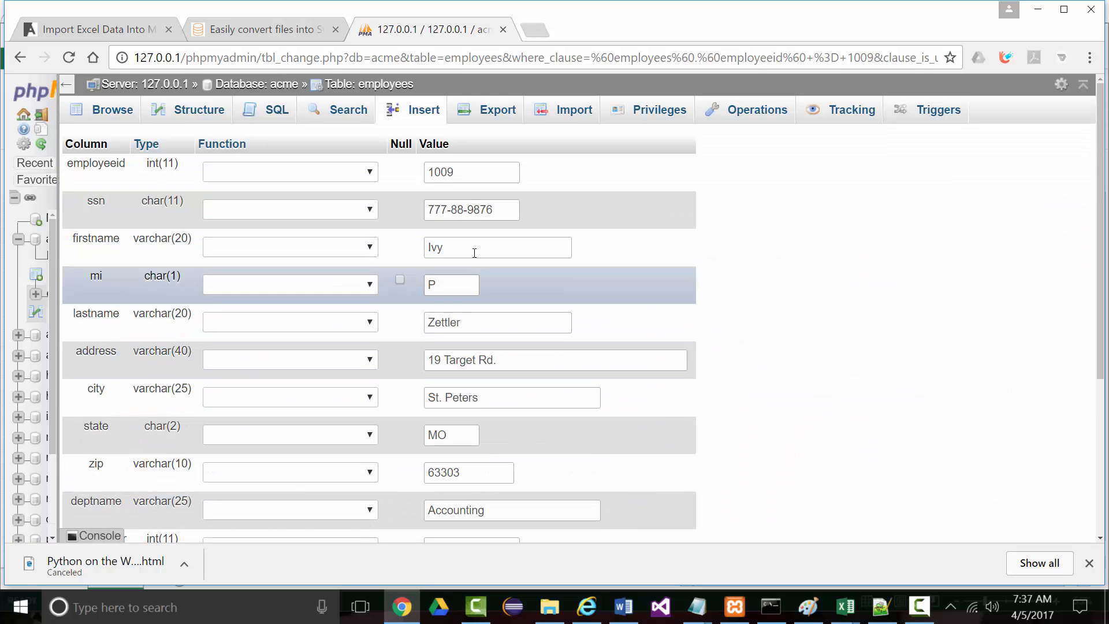
{"action": "left_click_drag", "start_coordinate": [452, 175], "coordinate": [450, 174]}
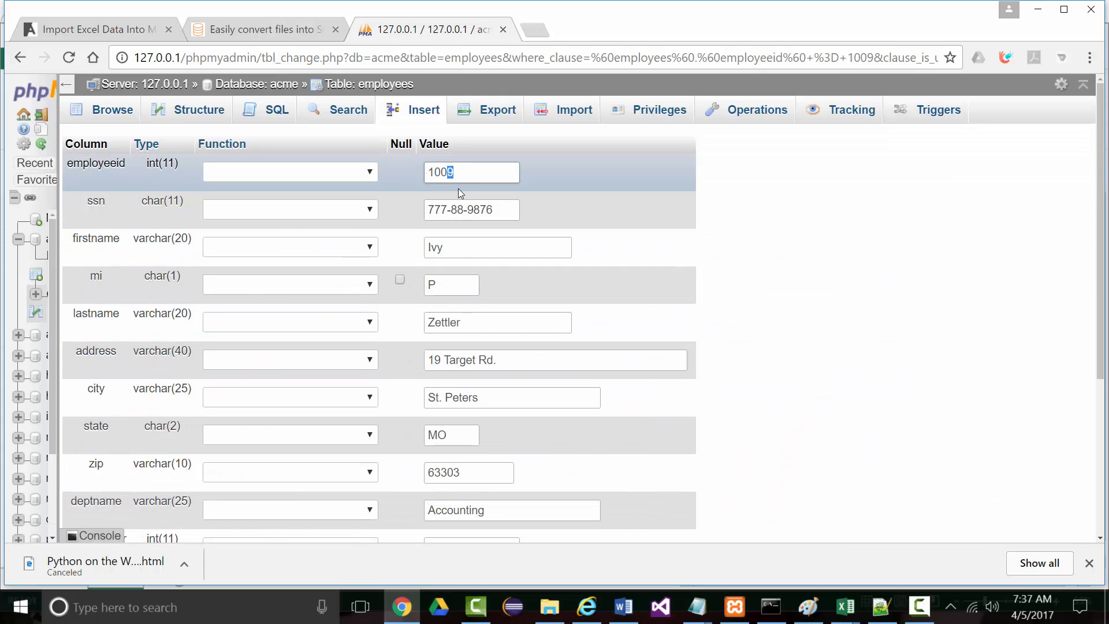
{"action": "type", "text": "6"}
{"action": "scroll", "coordinate": [526, 458], "scroll_direction": "down", "scroll_amount": 3}
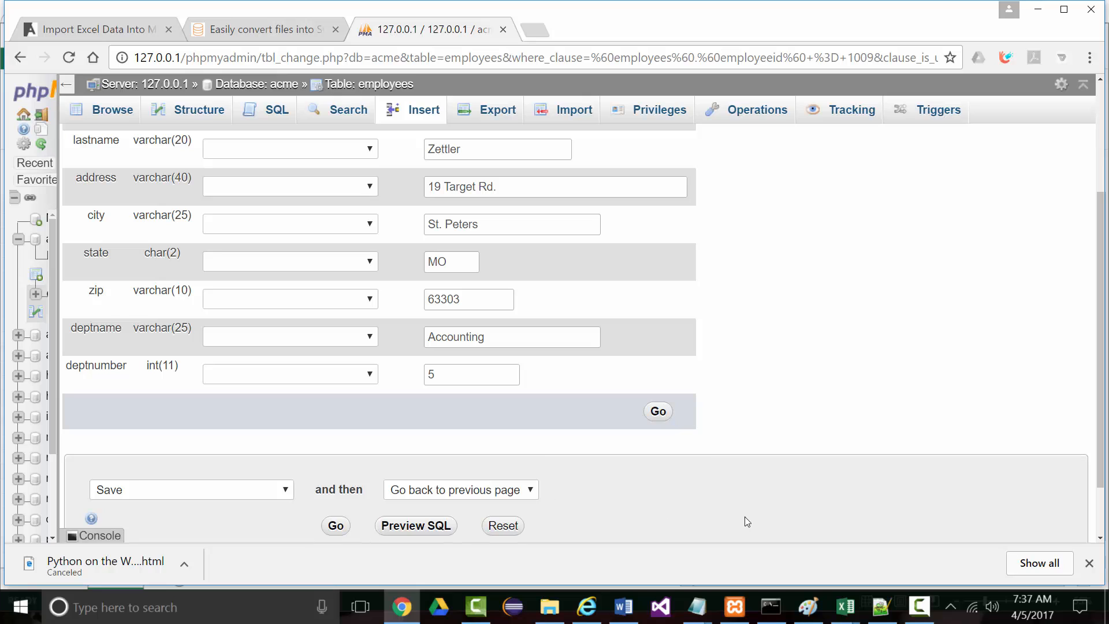
{"action": "scroll", "coordinate": [585, 506], "scroll_direction": "down", "scroll_amount": 1}
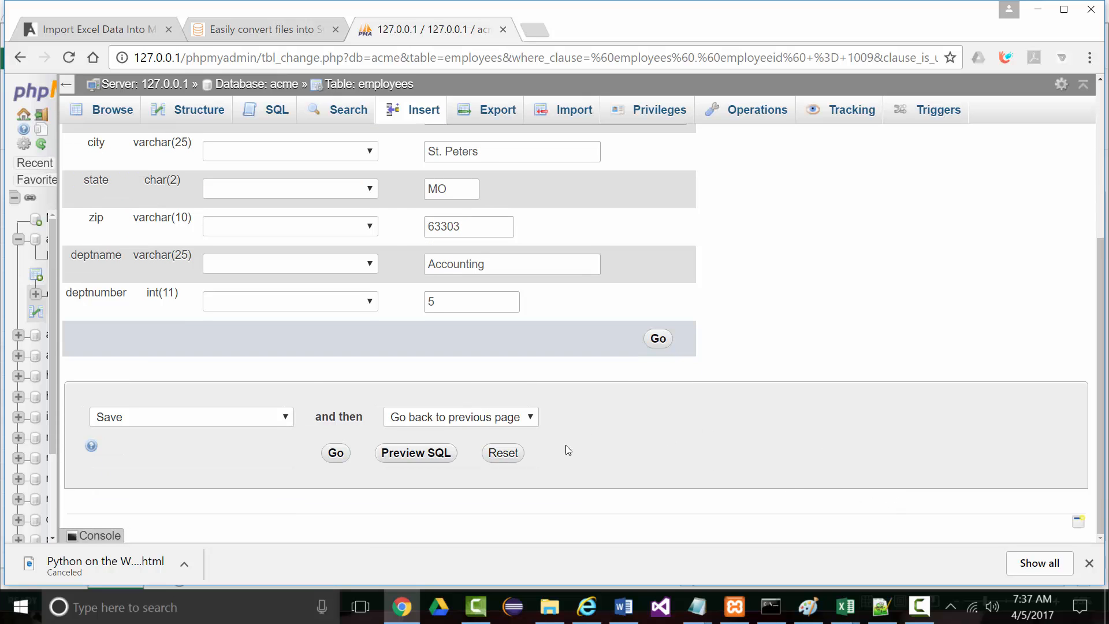
{"action": "scroll", "coordinate": [567, 446], "scroll_direction": "up", "scroll_amount": 3}
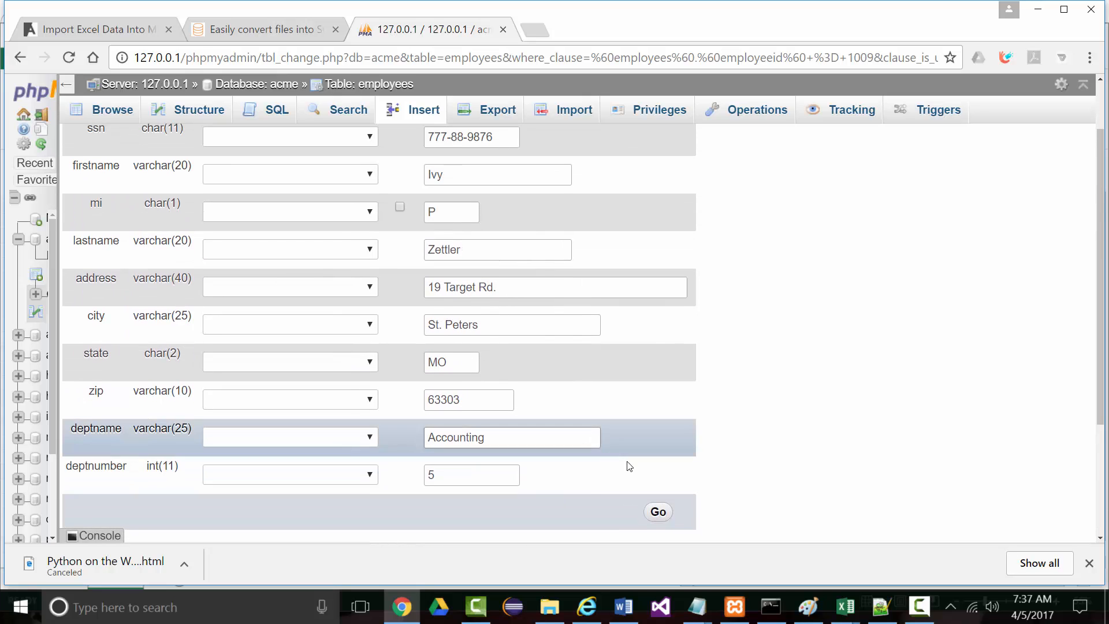
{"action": "left_click", "coordinate": [657, 511]}
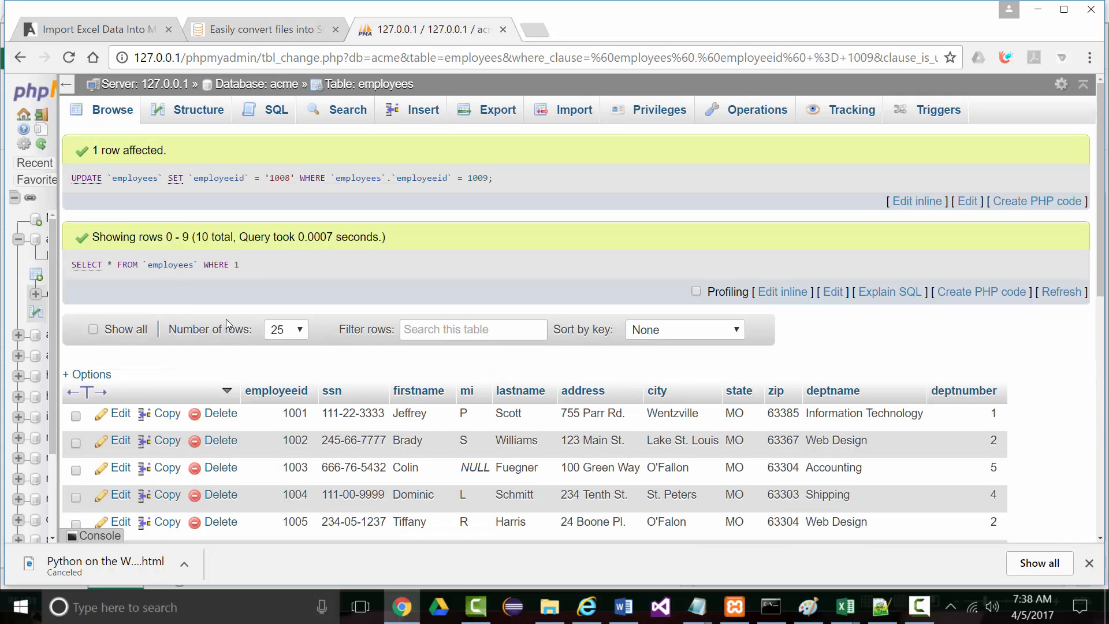
{"action": "scroll", "coordinate": [227, 319], "scroll_direction": "down", "scroll_amount": 4}
Renumber employee 1010 down by one to 1009 and save the row
{"action": "left_click", "coordinate": [77, 373]}
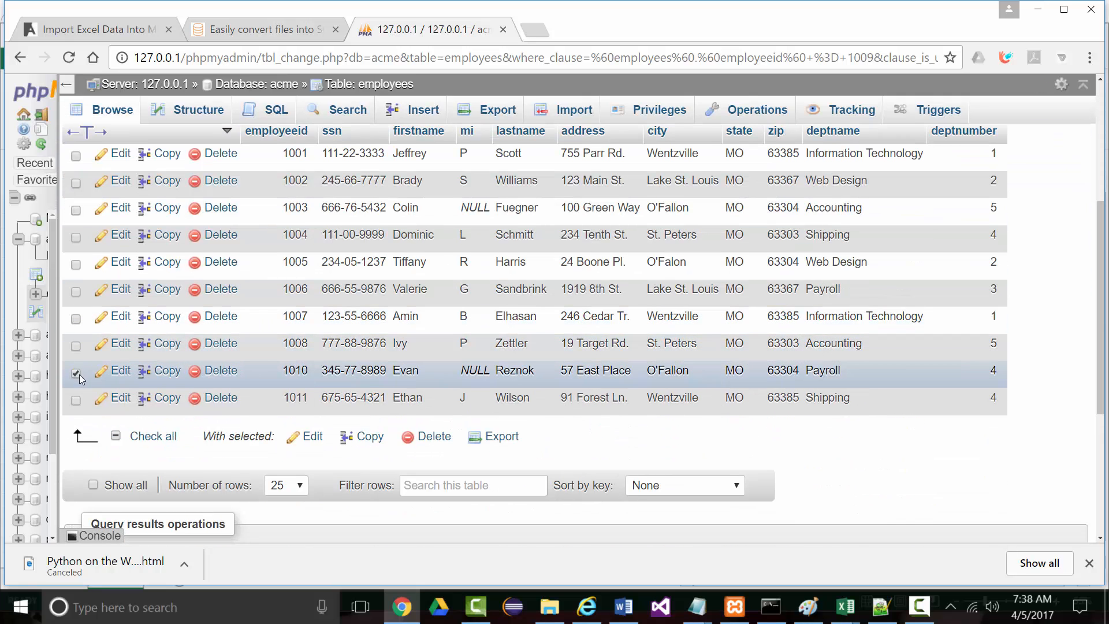
{"action": "left_click", "coordinate": [119, 370]}
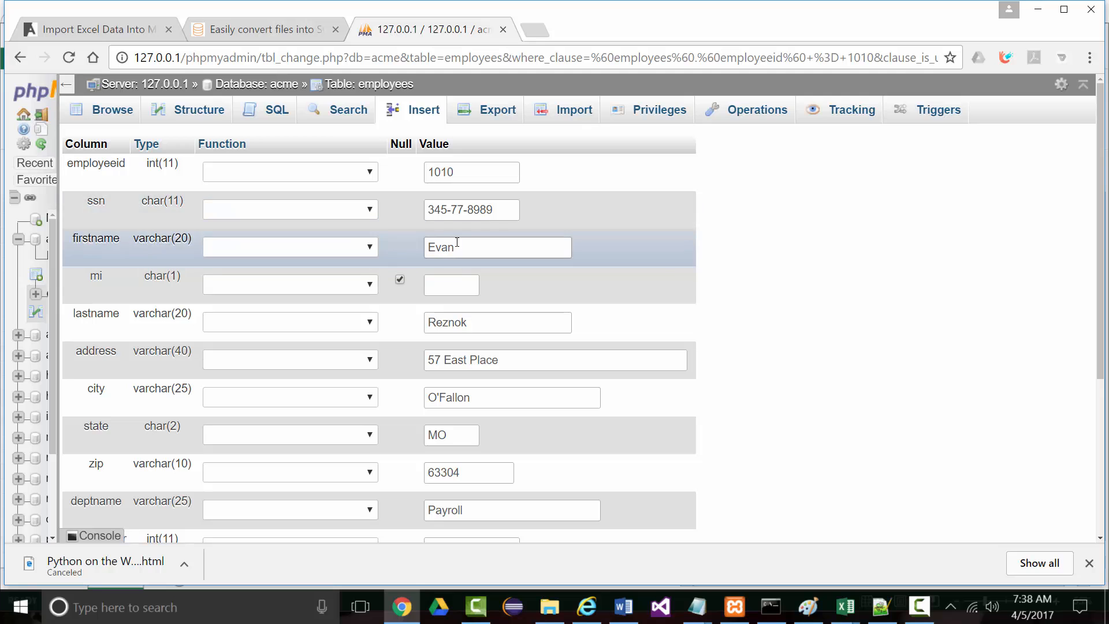
{"action": "left_click_drag", "start_coordinate": [455, 172], "coordinate": [441, 172]}
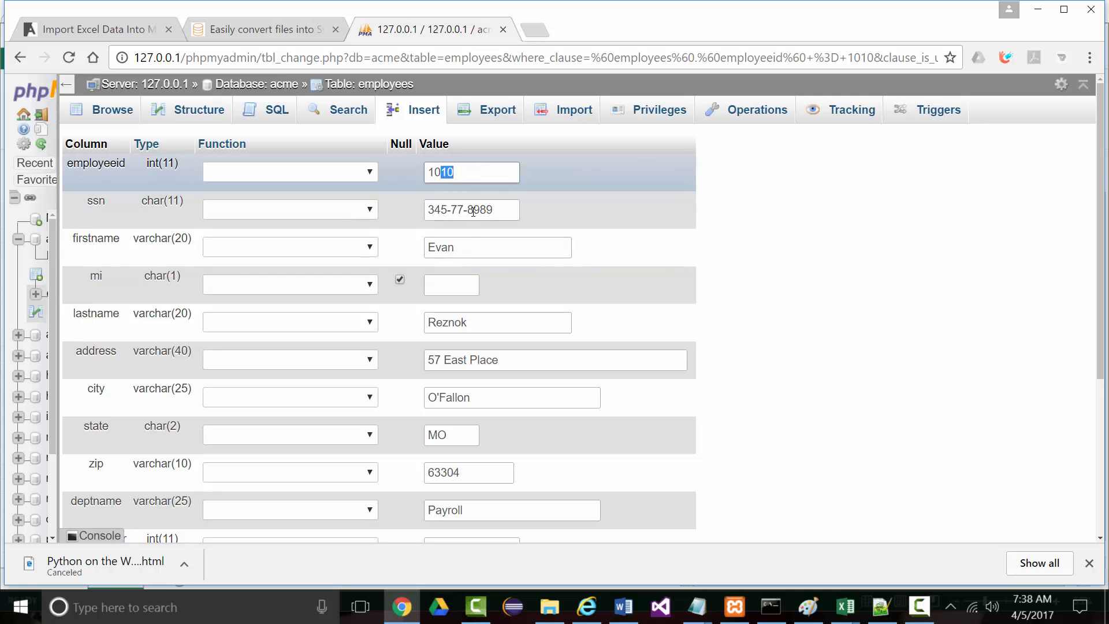
{"action": "type", "text": "06"}
{"action": "scroll", "coordinate": [324, 329], "scroll_direction": "down", "scroll_amount": 3}
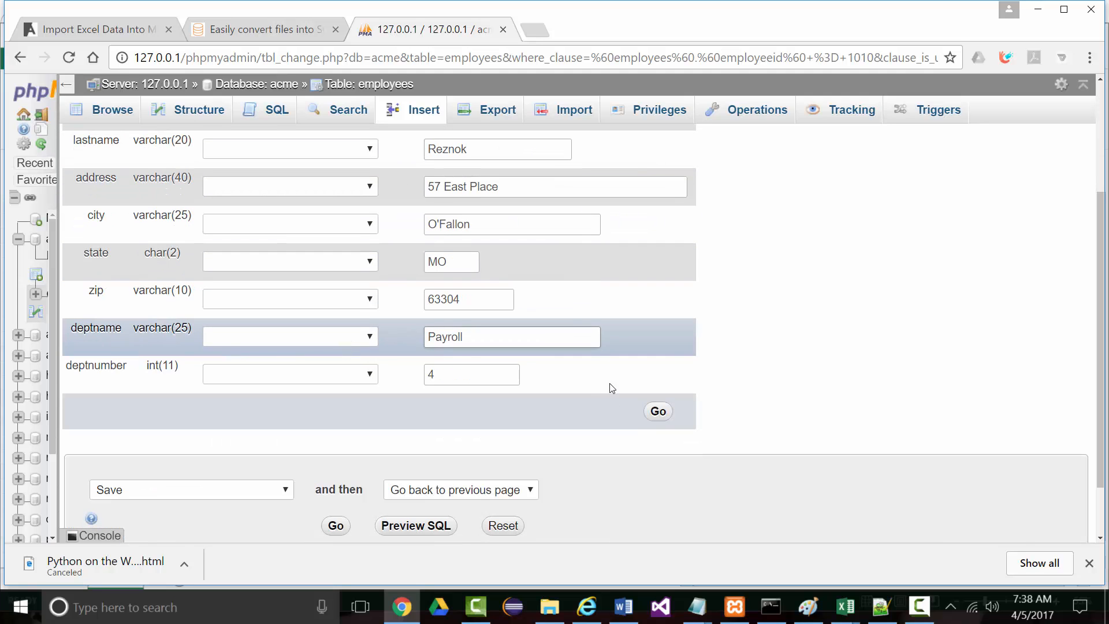
{"action": "left_click", "coordinate": [658, 411]}
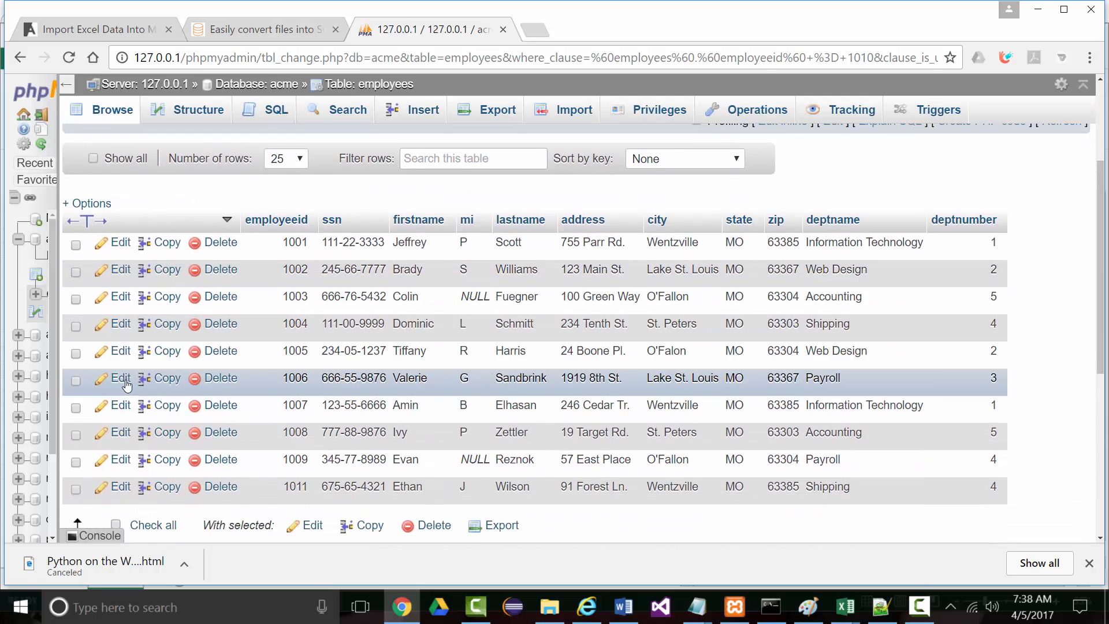
{"action": "scroll", "coordinate": [127, 385], "scroll_direction": "down", "scroll_amount": 2}
Change employee ID 1011 to 1010 and save the row
{"action": "left_click", "coordinate": [75, 398]}
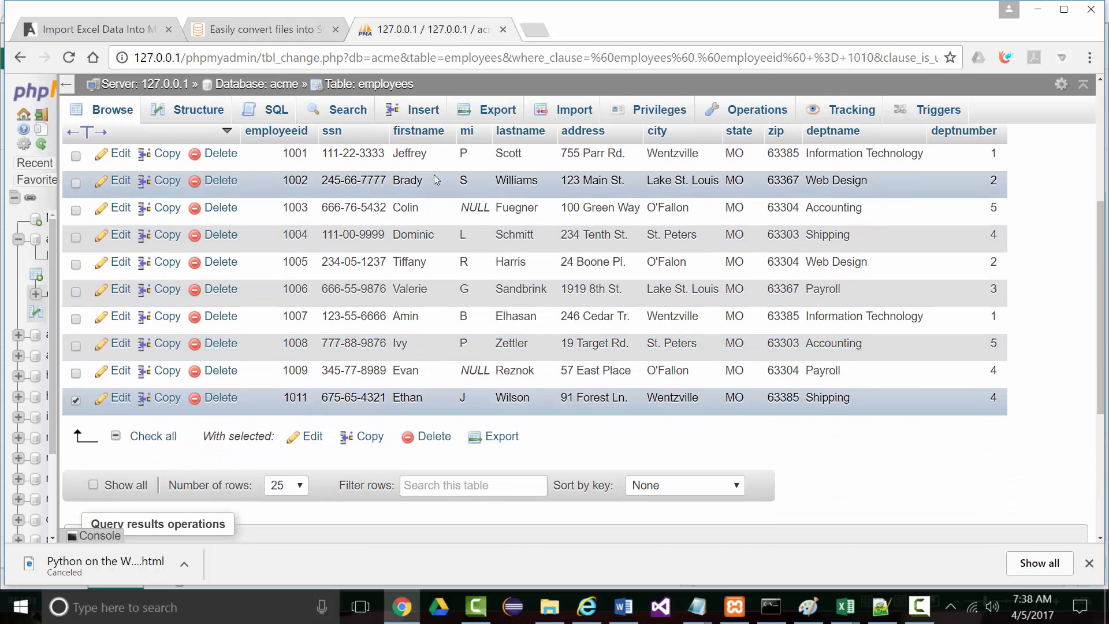
{"action": "left_click", "coordinate": [215, 398]}
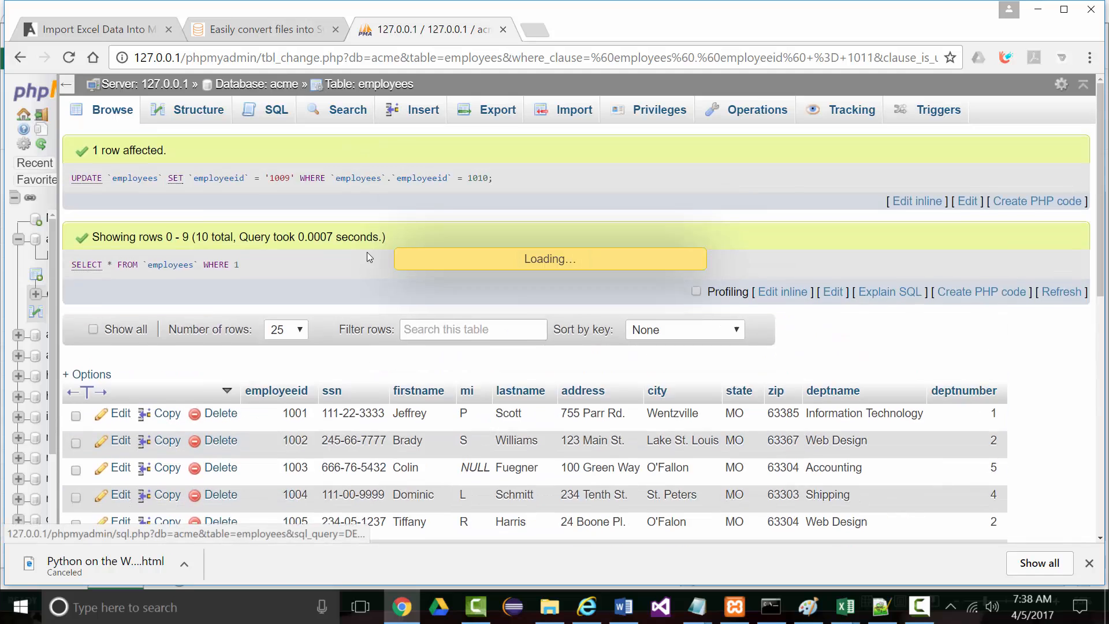
{"action": "left_click_drag", "start_coordinate": [445, 174], "coordinate": [454, 174]}
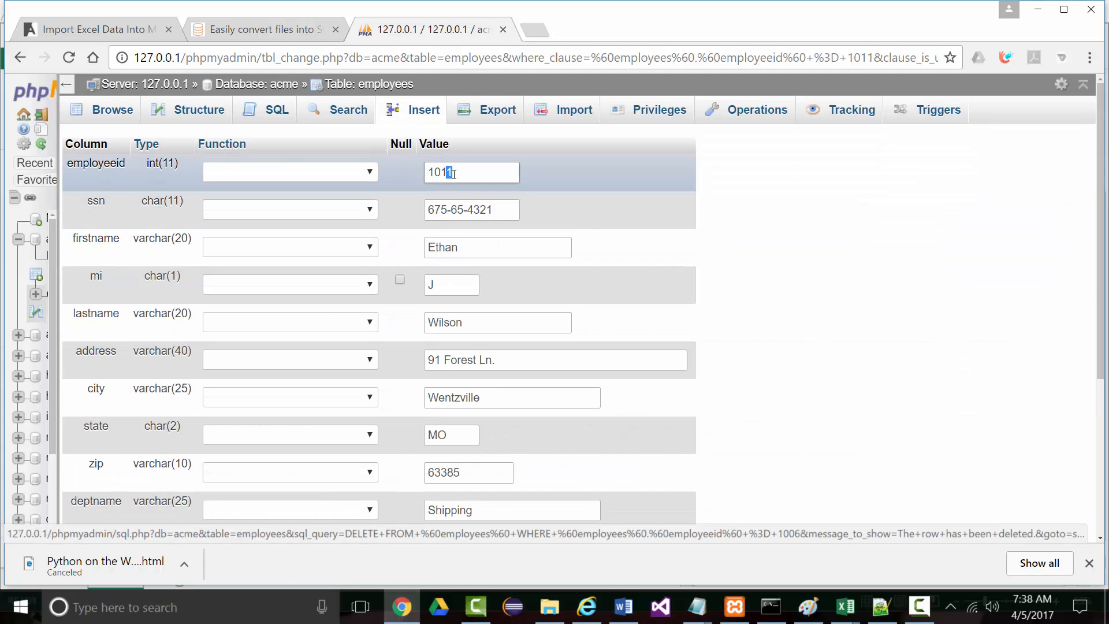
{"action": "type", "text": "0"}
{"action": "scroll", "coordinate": [519, 405], "scroll_direction": "down", "scroll_amount": 2}
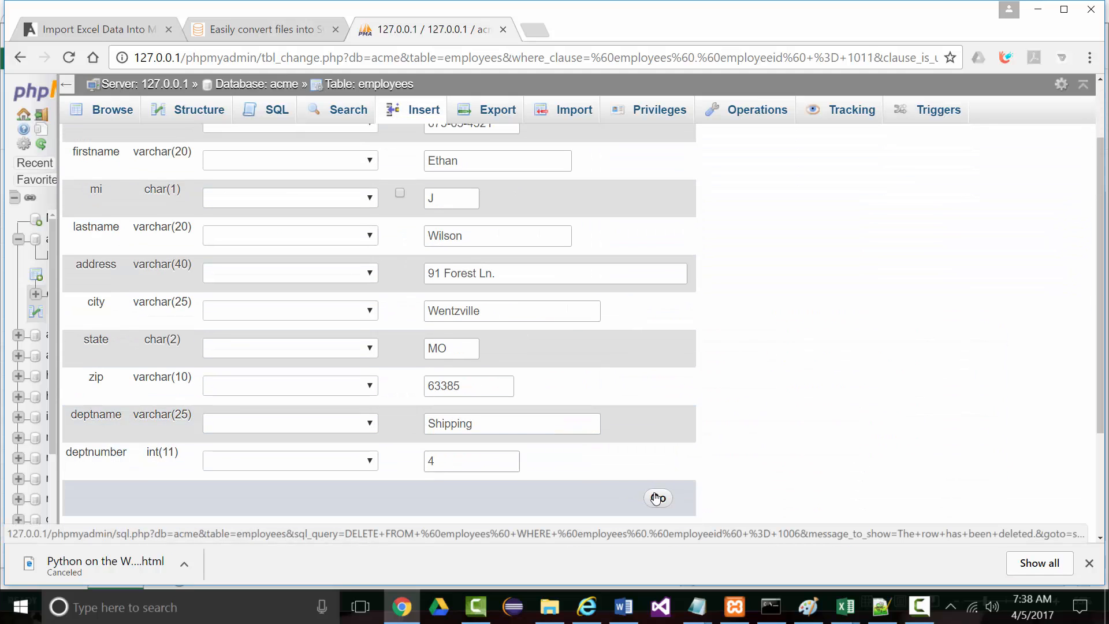
{"action": "left_click", "coordinate": [657, 498]}
{"action": "scroll", "coordinate": [382, 440], "scroll_direction": "down", "scroll_amount": 4}
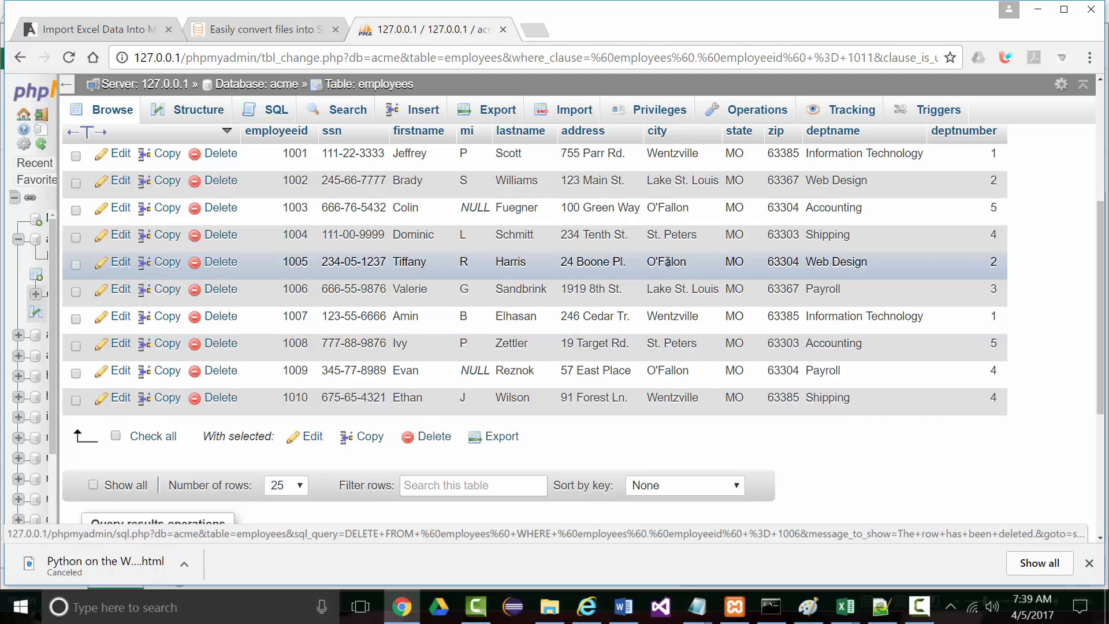
Fix employee 1005's city by adding the missing 'l' to make O'Fallon, then save
{"action": "left_click", "coordinate": [104, 264]}
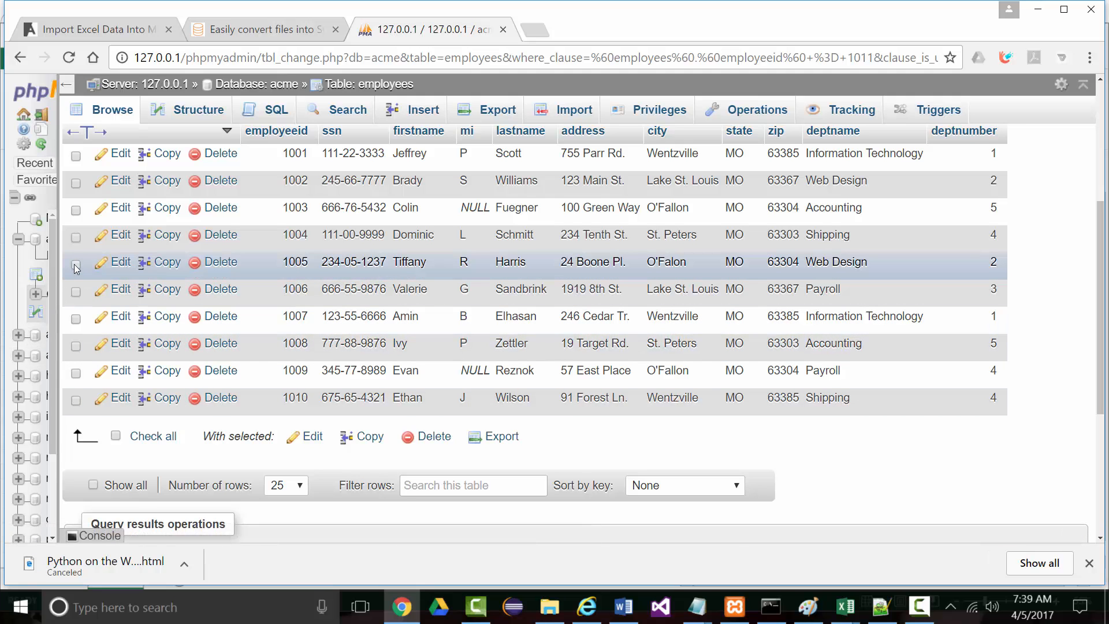
{"action": "left_click", "coordinate": [119, 265]}
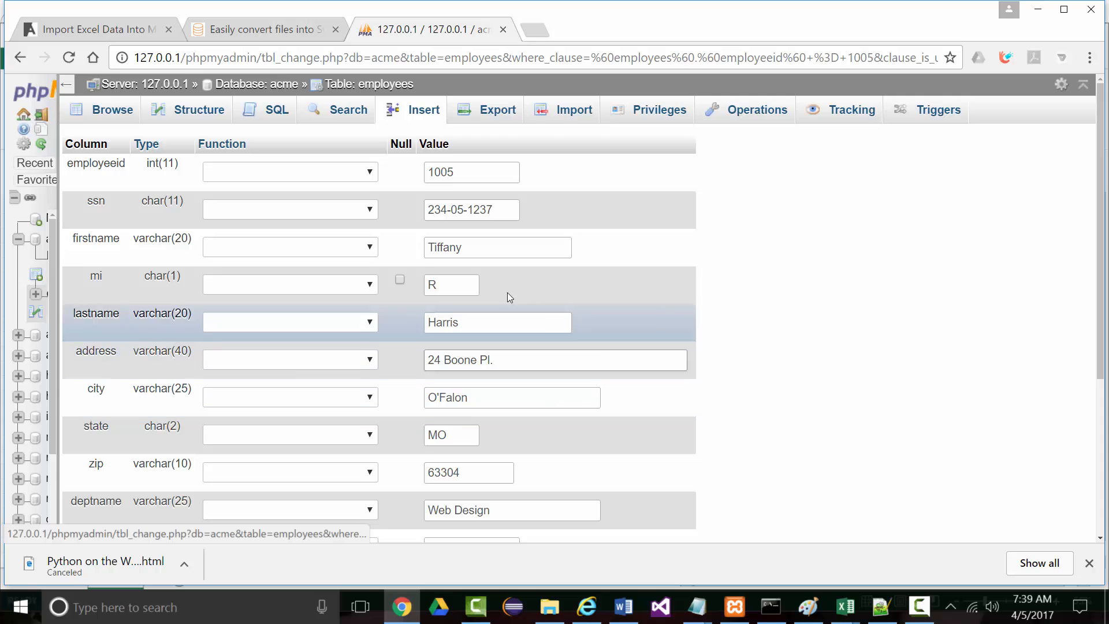
{"action": "scroll", "coordinate": [491, 306], "scroll_direction": "down", "scroll_amount": 1}
{"action": "scroll", "coordinate": [488, 310], "scroll_direction": "down", "scroll_amount": 1}
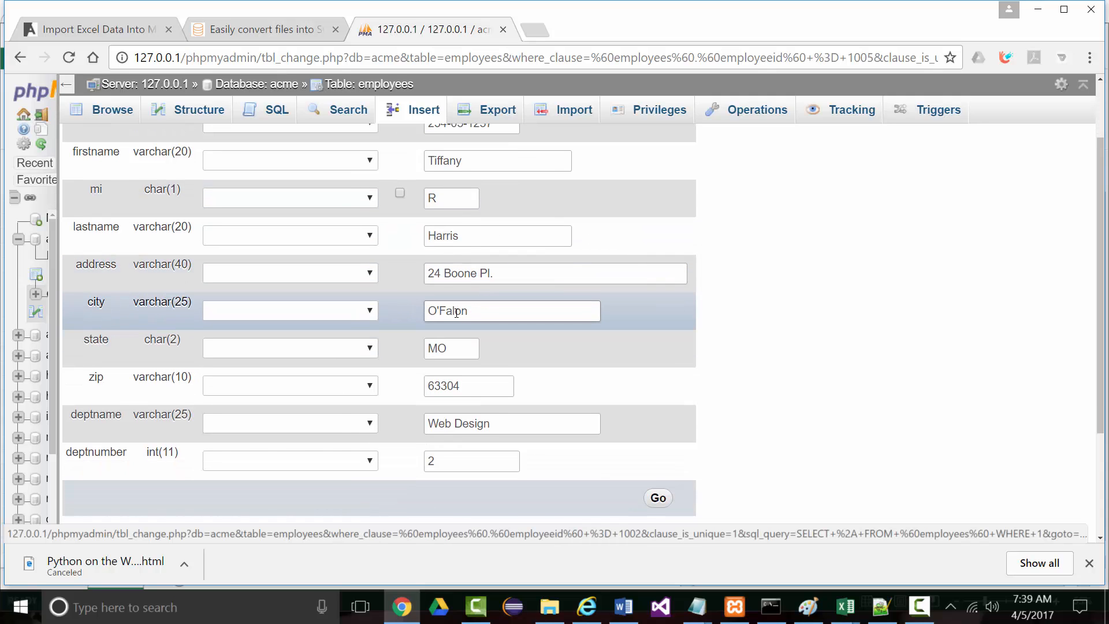
{"action": "left_click", "coordinate": [456, 312]}
{"action": "type", "text": "l"}
{"action": "left_click", "coordinate": [658, 498]}
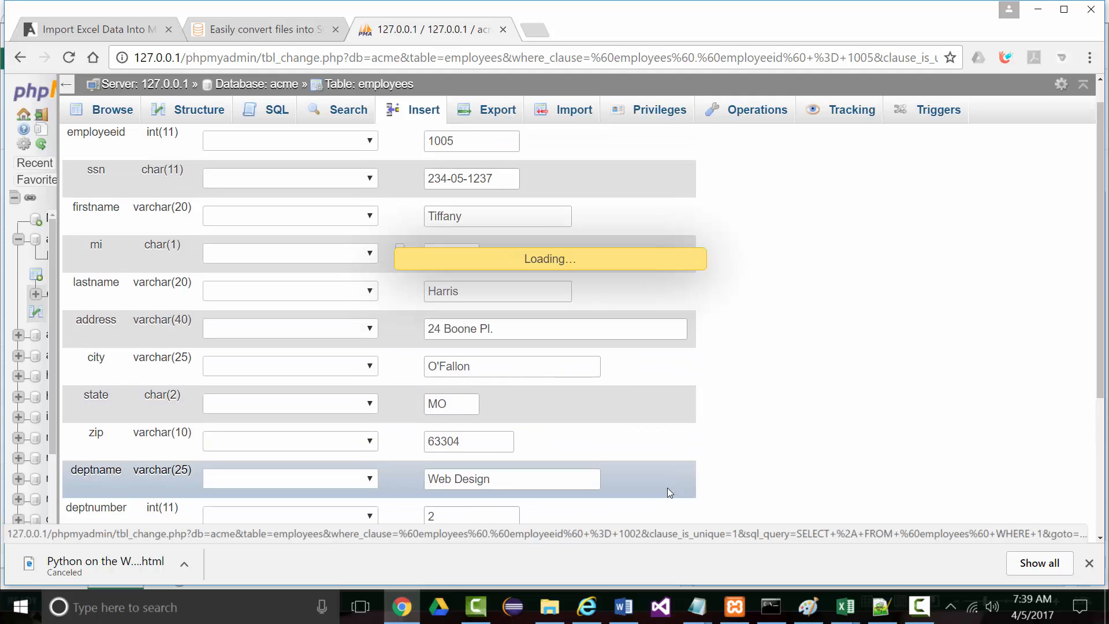
{"action": "scroll", "coordinate": [679, 382], "scroll_direction": "down", "scroll_amount": 4}
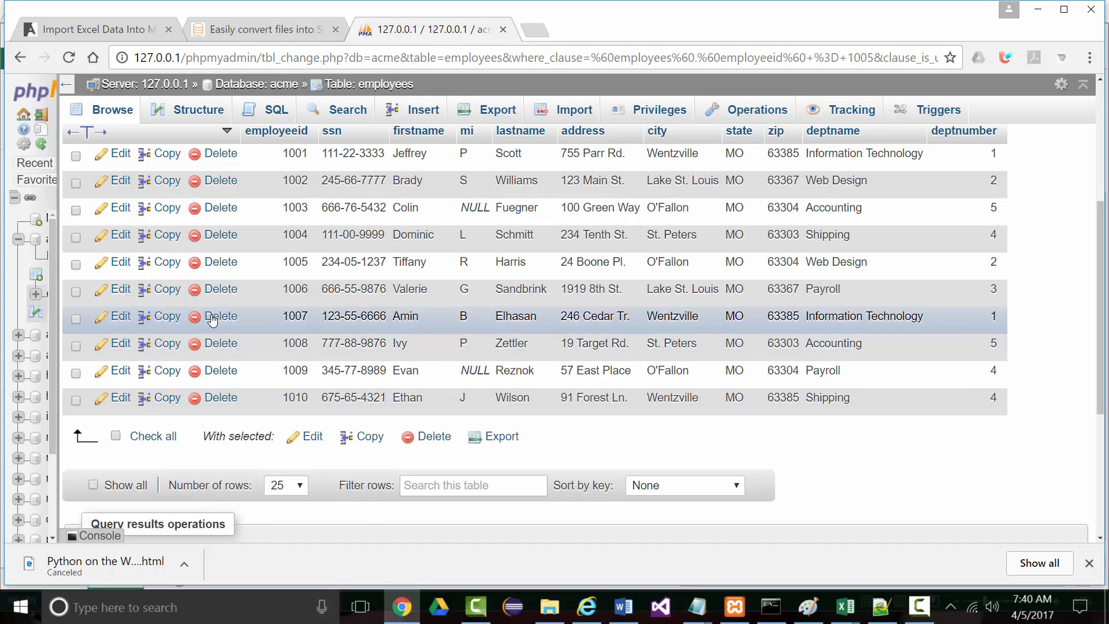
Set employee 1009's deptnumber to 3 instead of 4 and save the record
{"action": "left_click", "coordinate": [75, 372]}
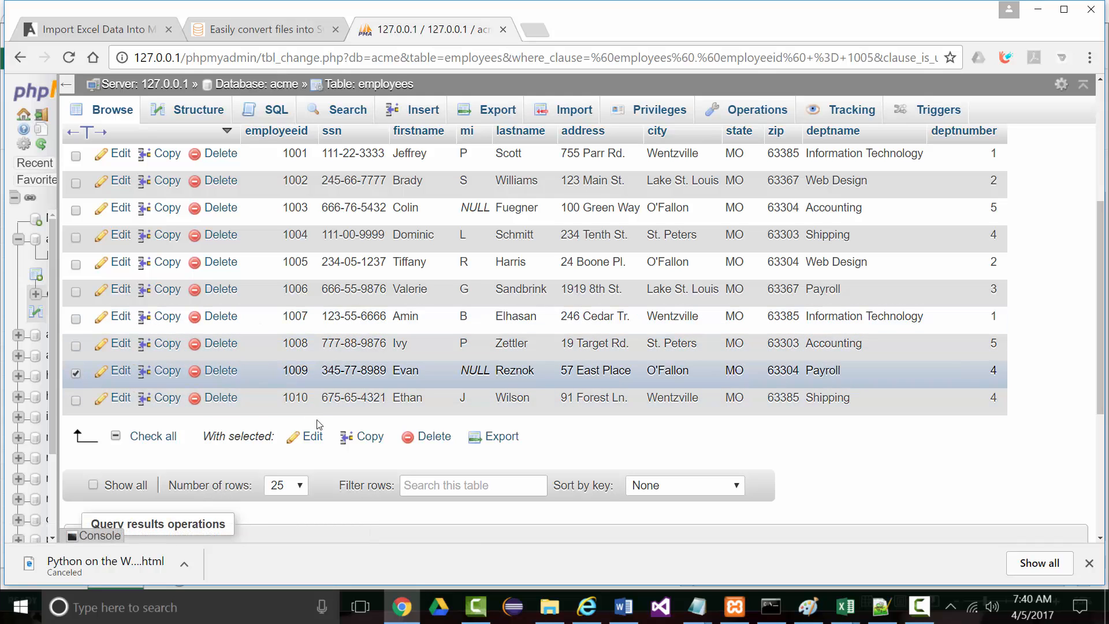
{"action": "left_click", "coordinate": [121, 371]}
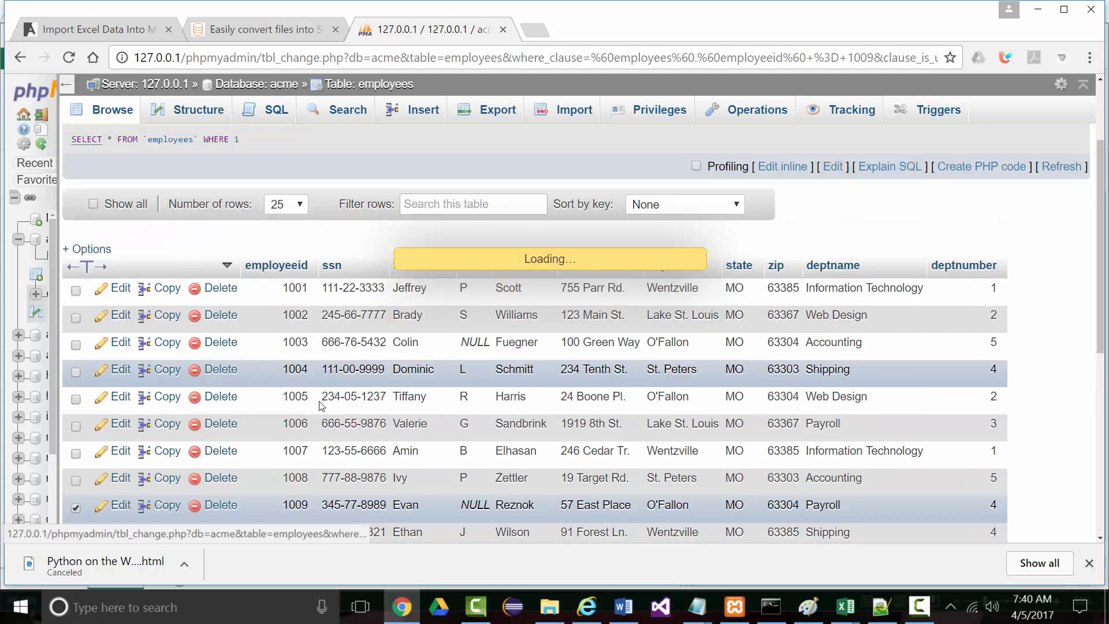
{"action": "scroll", "coordinate": [735, 349], "scroll_direction": "down", "scroll_amount": 5}
{"action": "left_click_drag", "start_coordinate": [448, 301], "coordinate": [395, 307]}
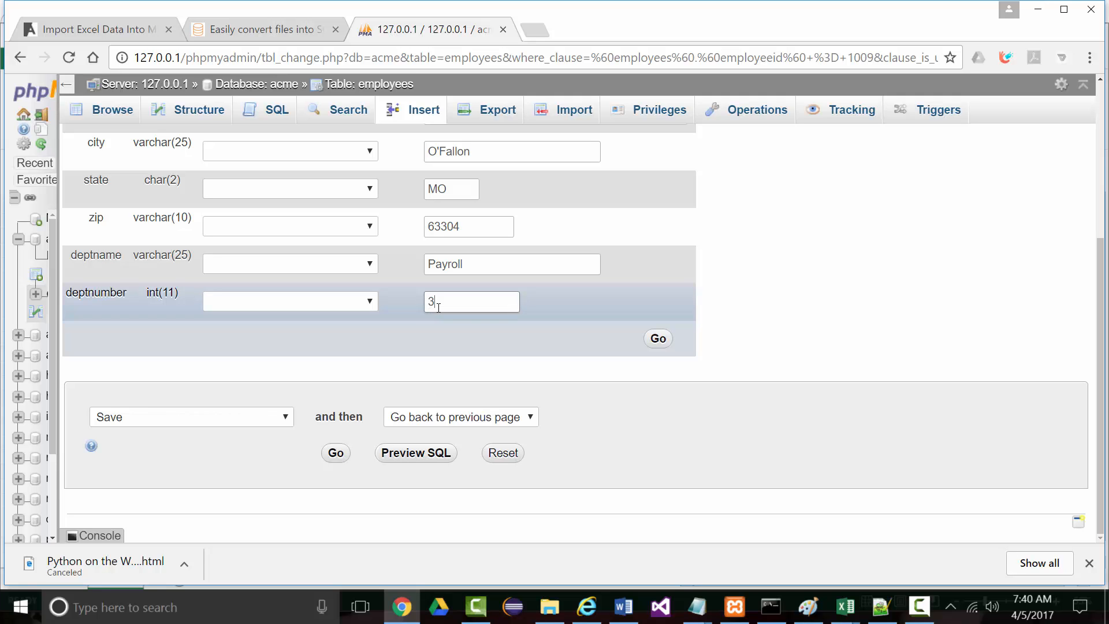
{"action": "left_click", "coordinate": [658, 339]}
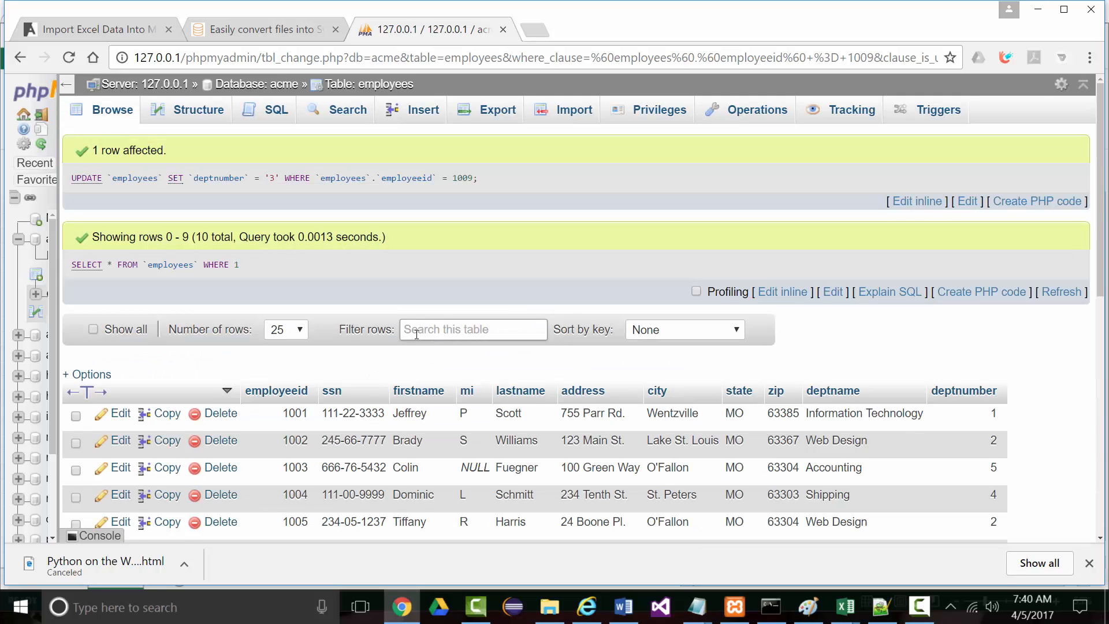
{"action": "scroll", "coordinate": [416, 334], "scroll_direction": "down", "scroll_amount": 5}
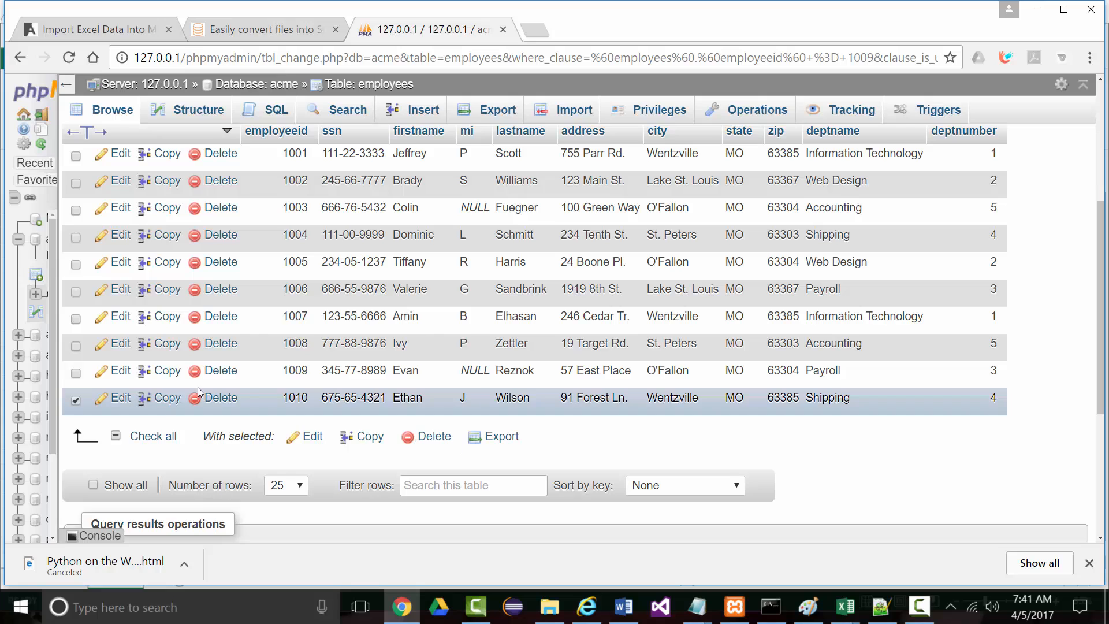
{"action": "left_click", "coordinate": [76, 399]}
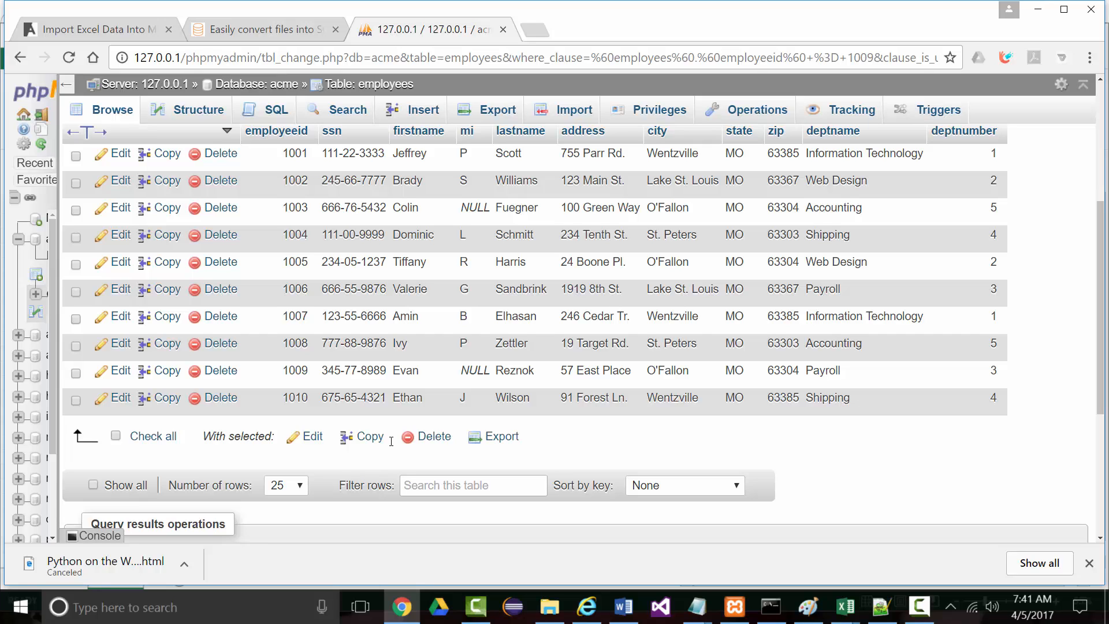
{"action": "scroll", "coordinate": [688, 356], "scroll_direction": "down", "scroll_amount": 3}
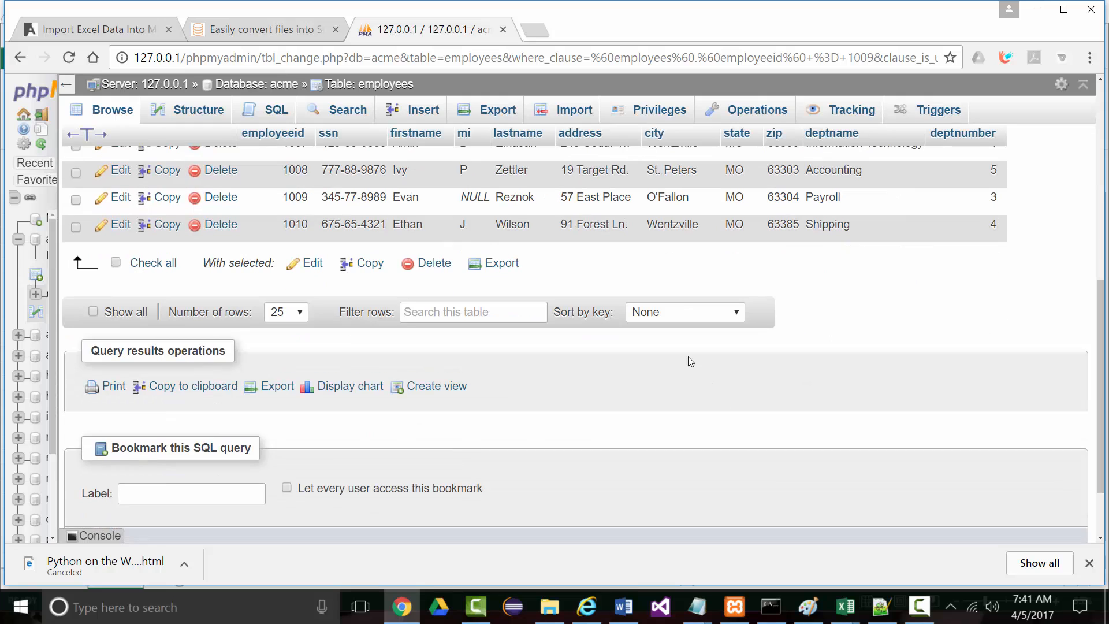